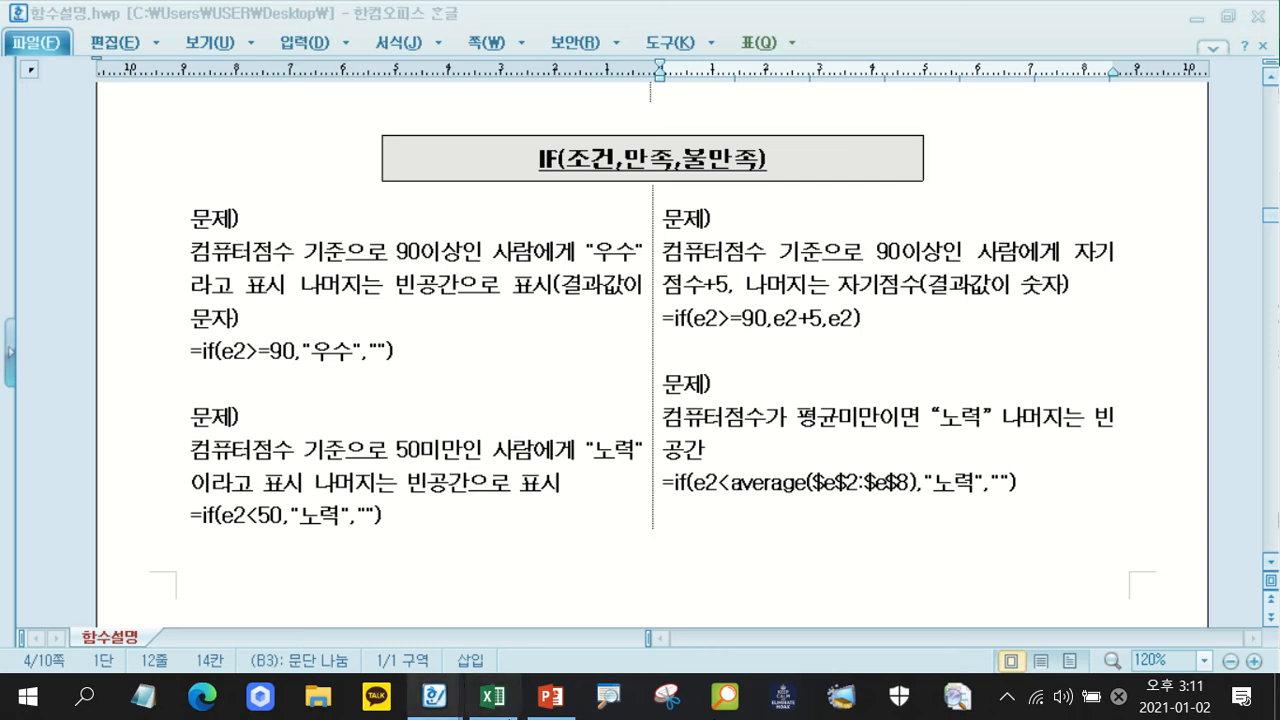
Switch to the 함수.xlsx workbook in Excel and enter =IF(E2>=90,"우수","") in cell J2.
left_click(494, 704)
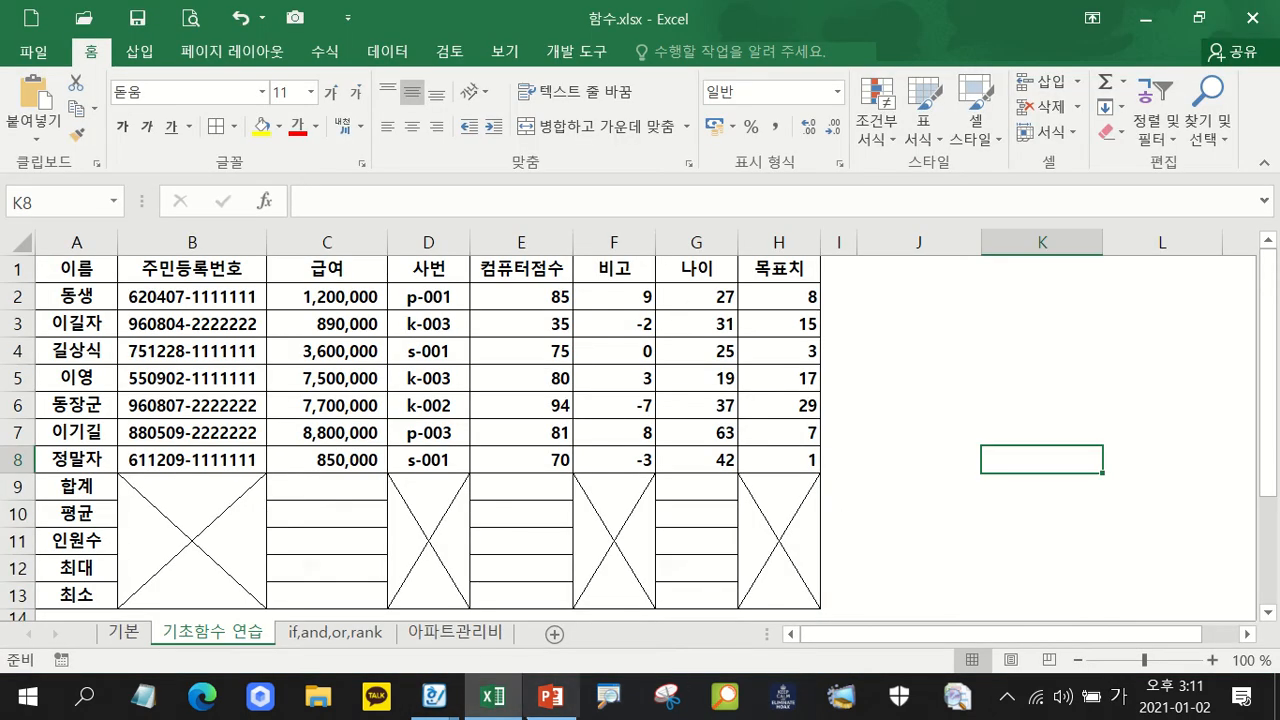
left_click(890, 303)
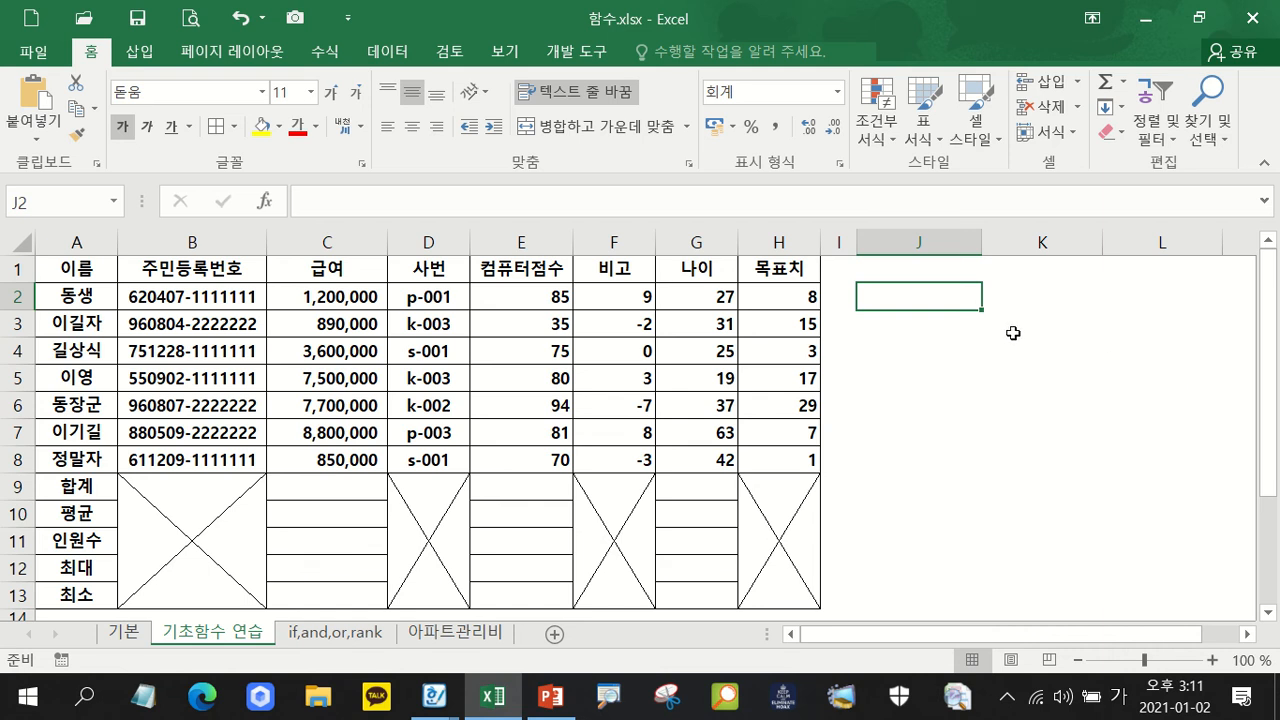
type("=if(")
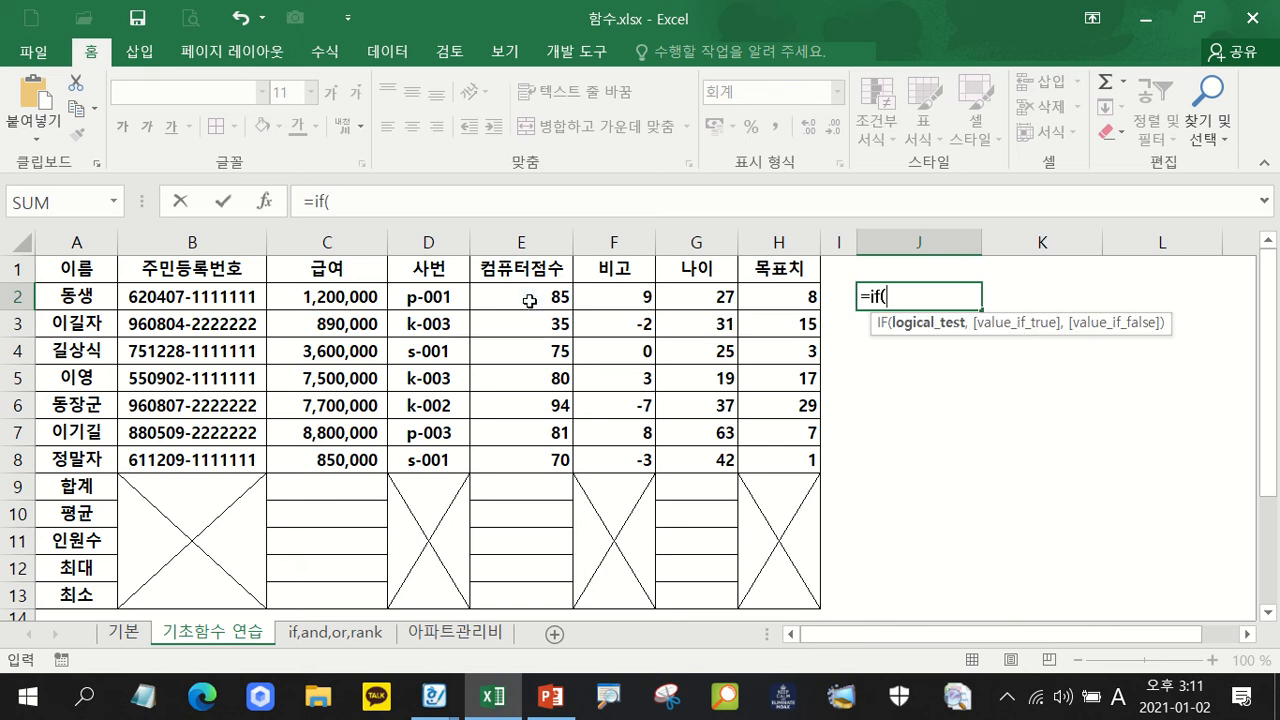
left_click(532, 305)
type(">=90,\"")
key("Hangul")
type("우수")
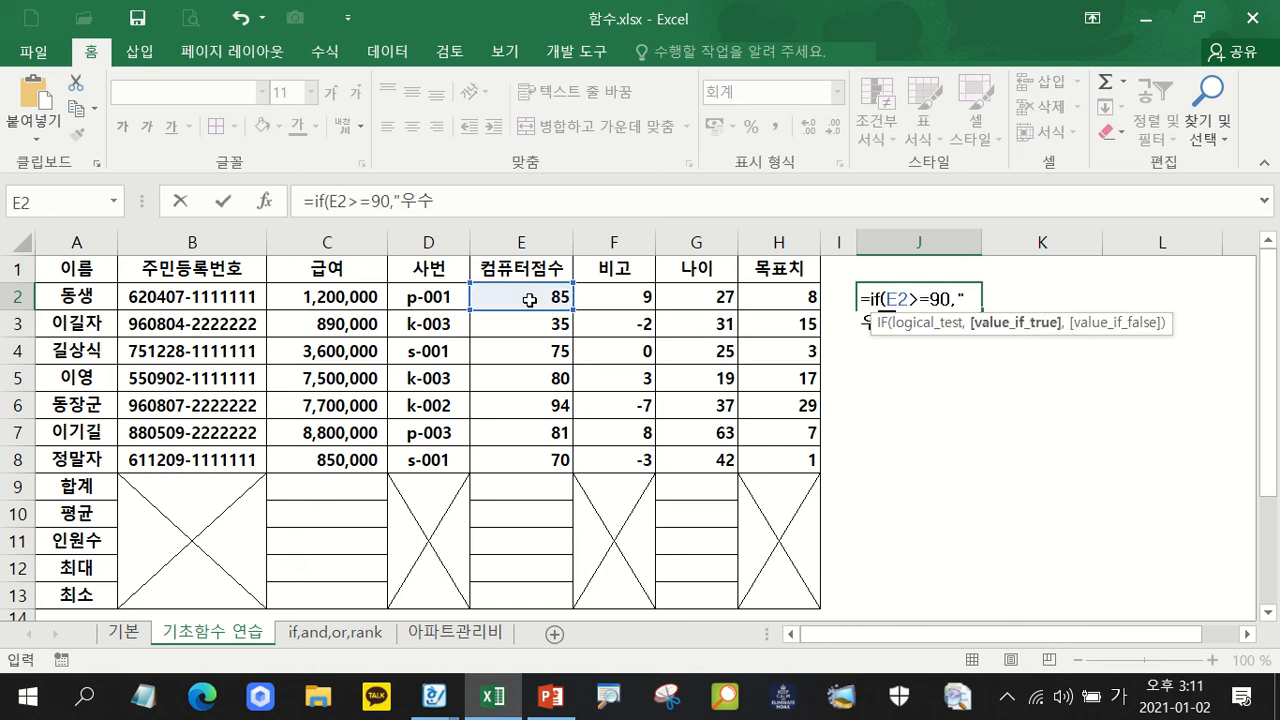
type("\",")
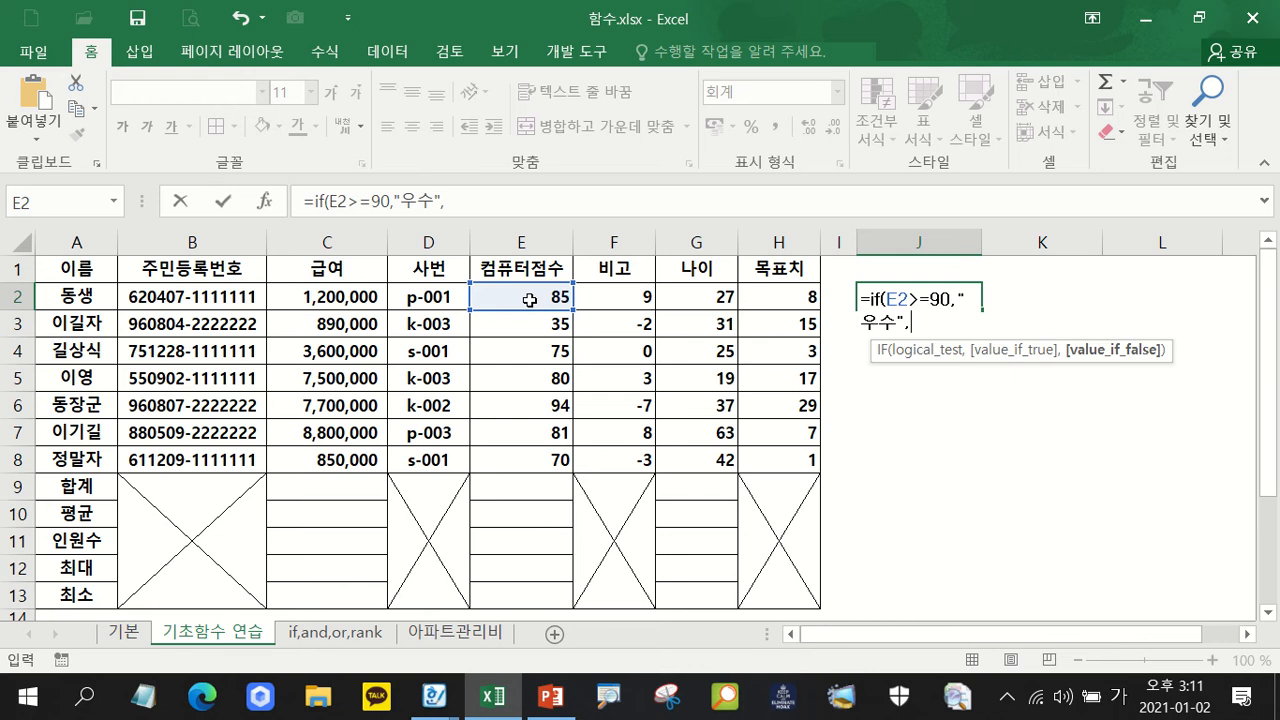
type("\"\")")
key("Return")
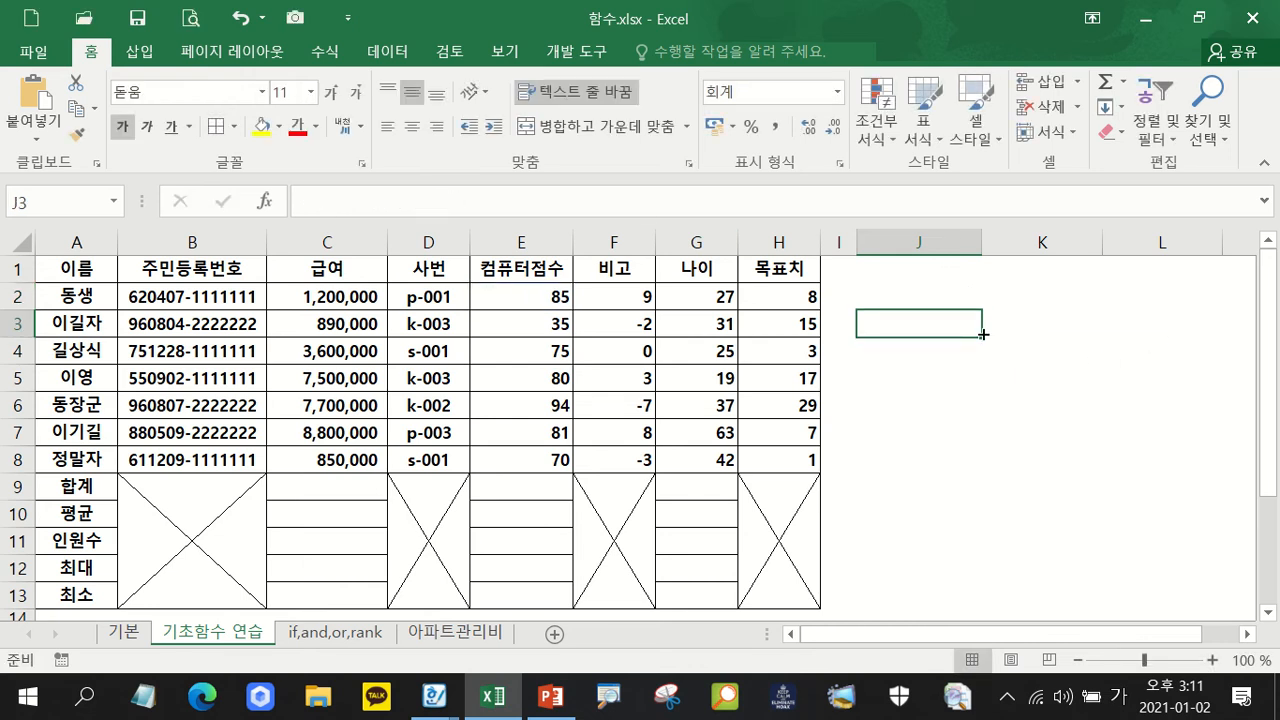
Copy the "우수" formula from J2 down through J8.
left_click(940, 298)
left_click_drag(983, 309, 955, 467)
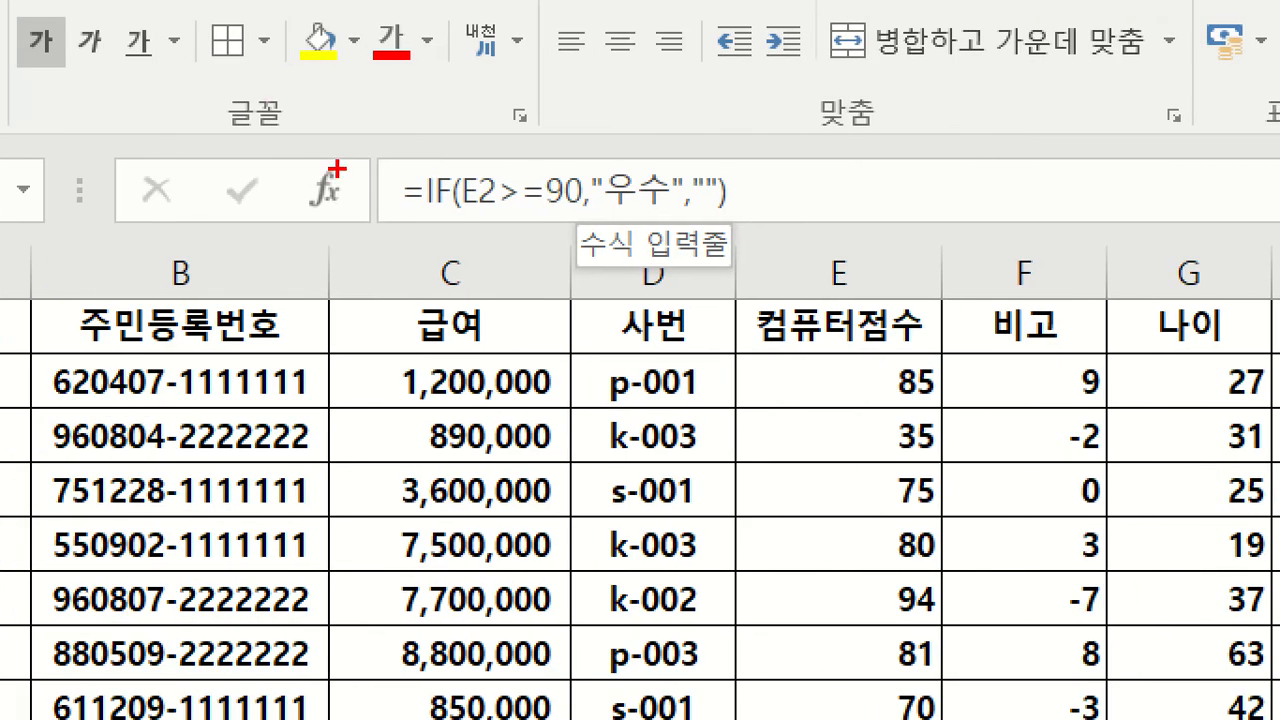
left_click_drag(280, 150, 692, 220)
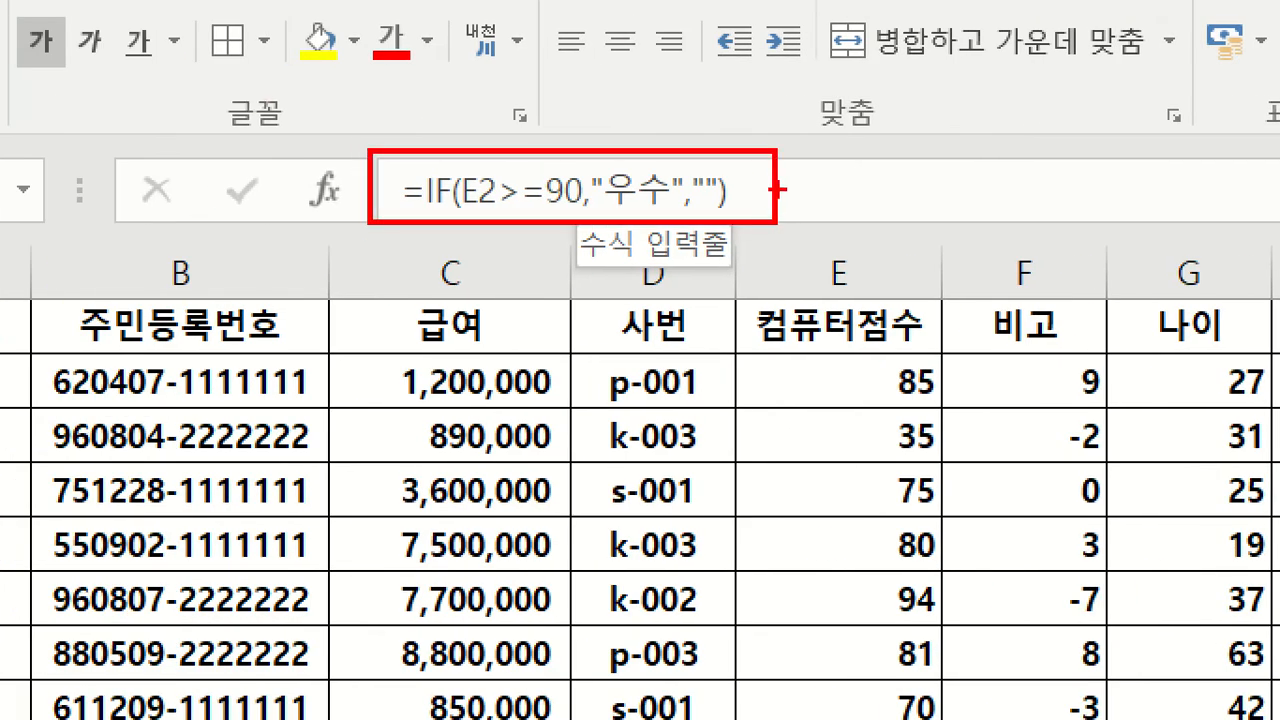
key("Escape")
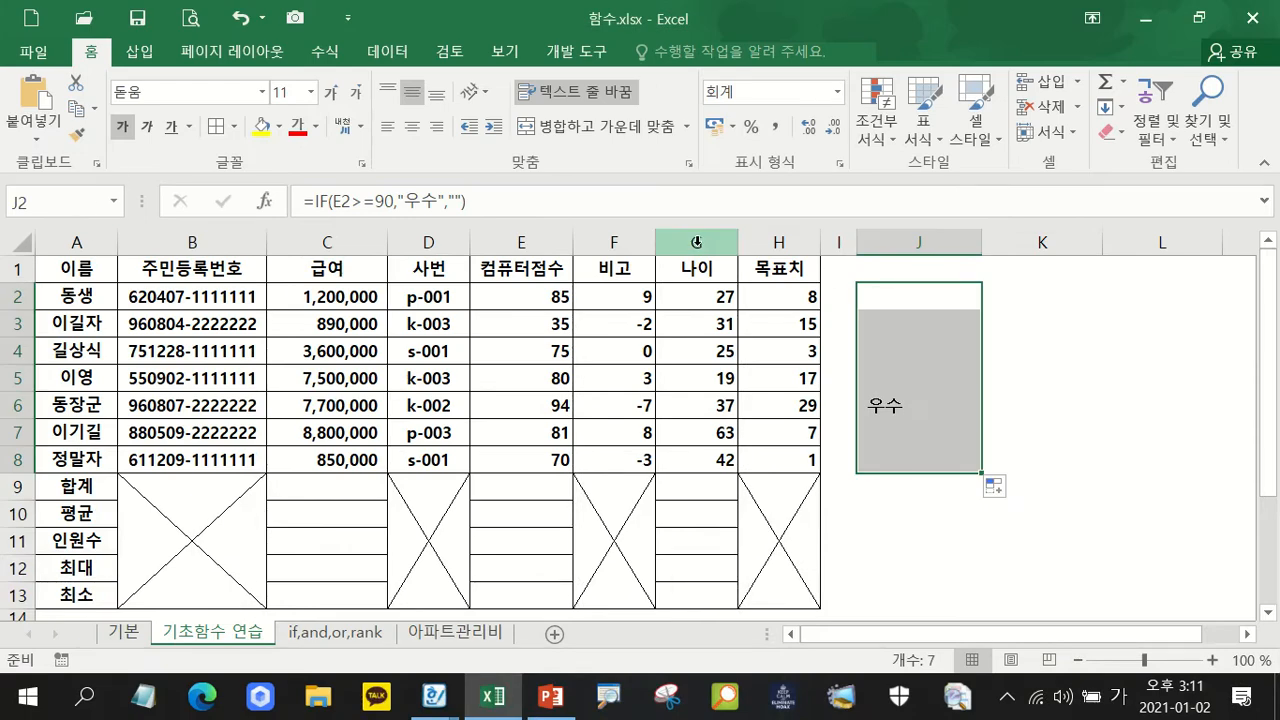
Clear J2:J8 and enter =IF(E2<50,"노력","") in cell J2.
key("Delete")
left_click(899, 292)
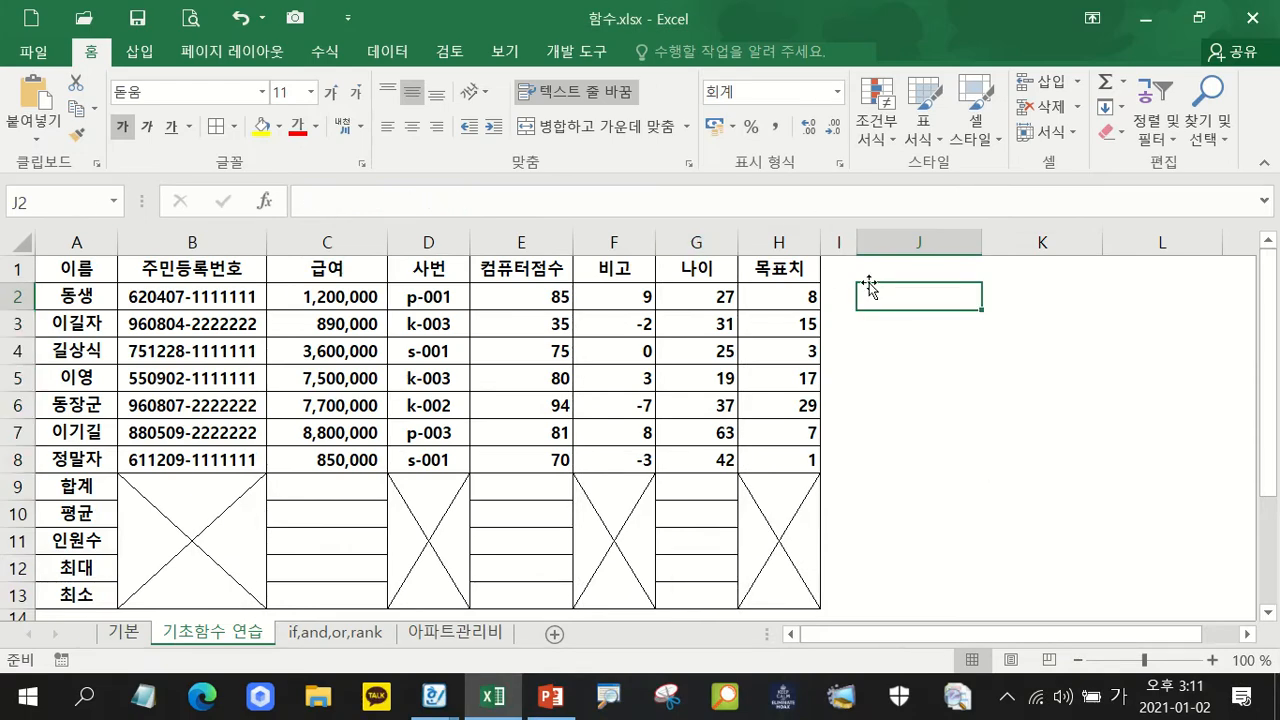
type("=if(")
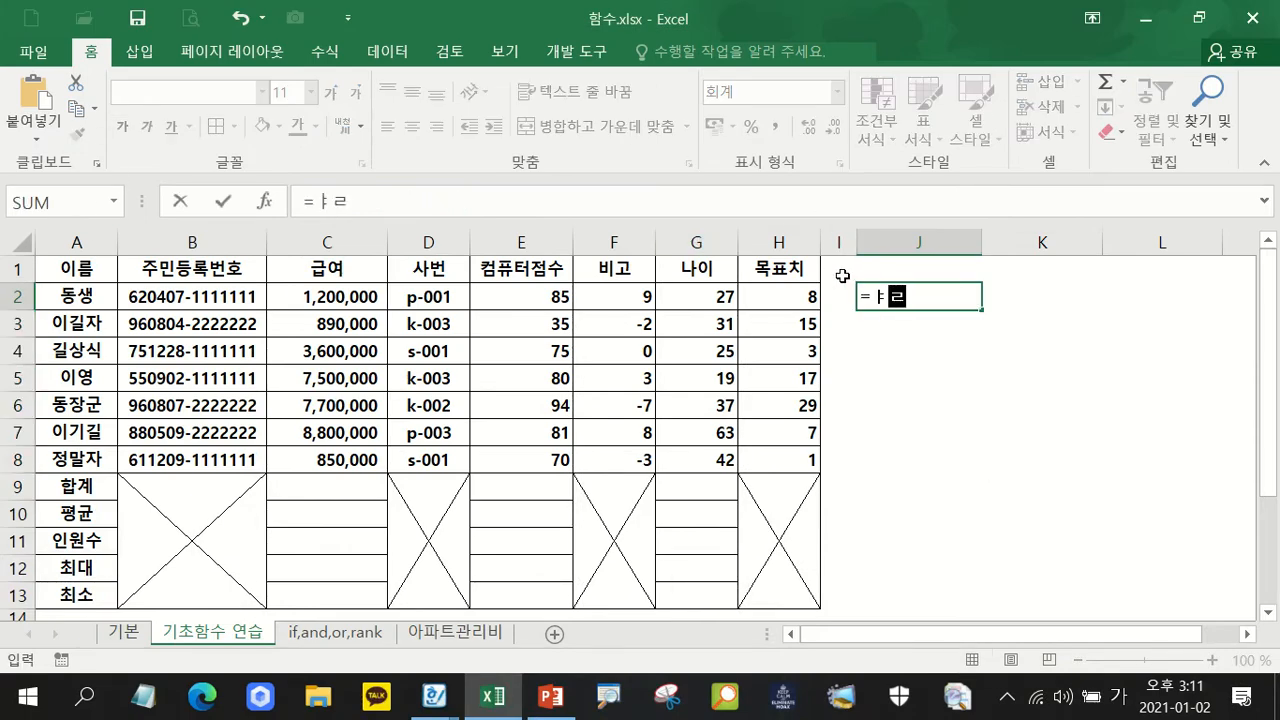
left_click(528, 293)
type("<50,\"너력\",")
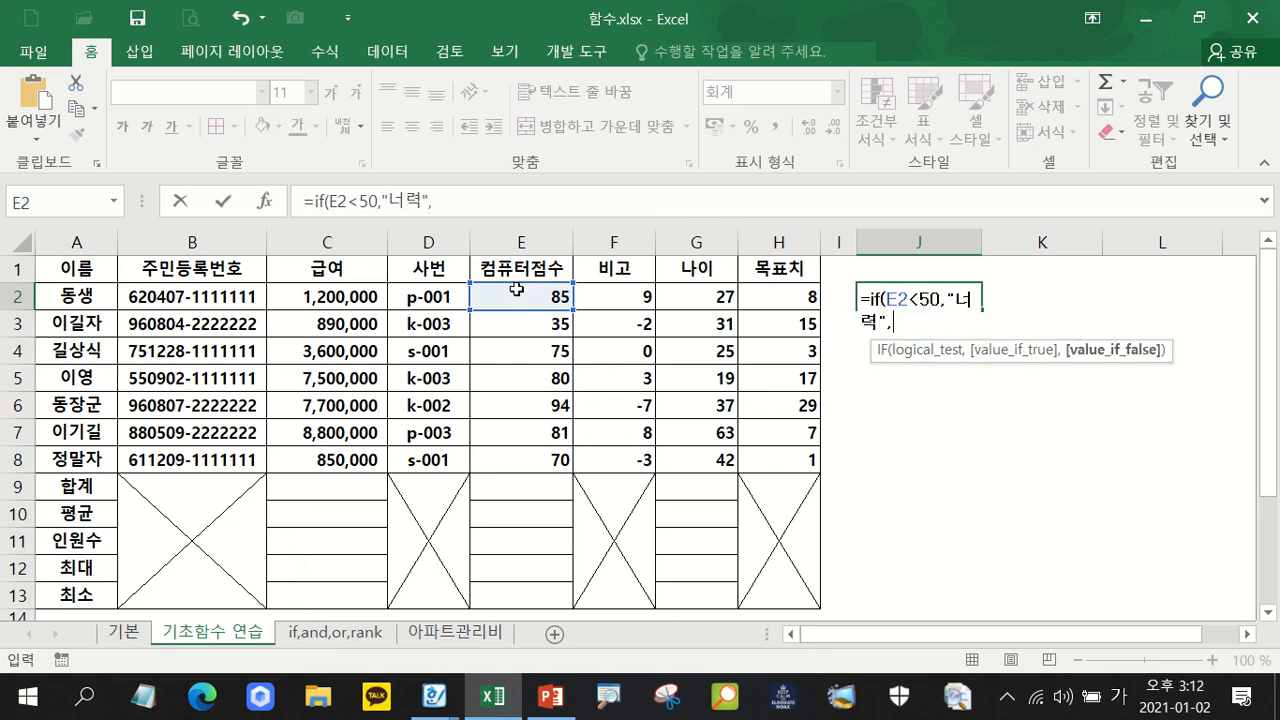
left_click_drag(955, 298, 970, 298)
type("노")
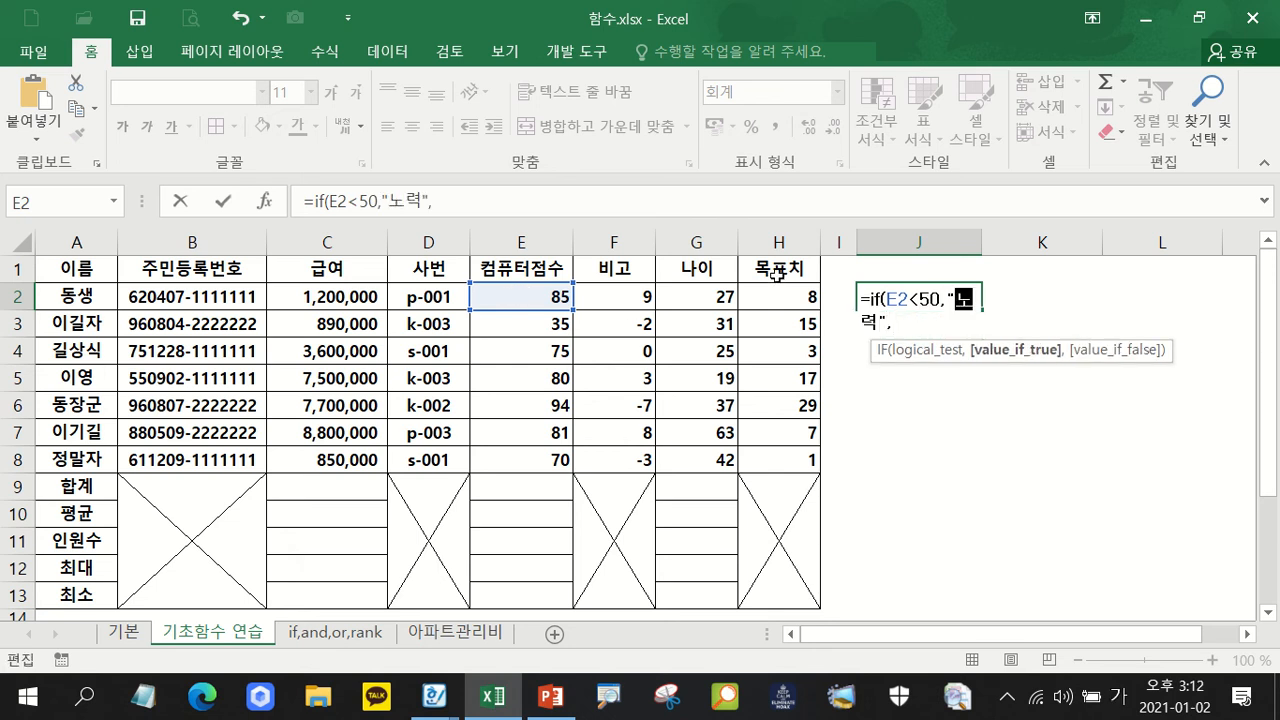
left_click(902, 317)
type("\"\")")
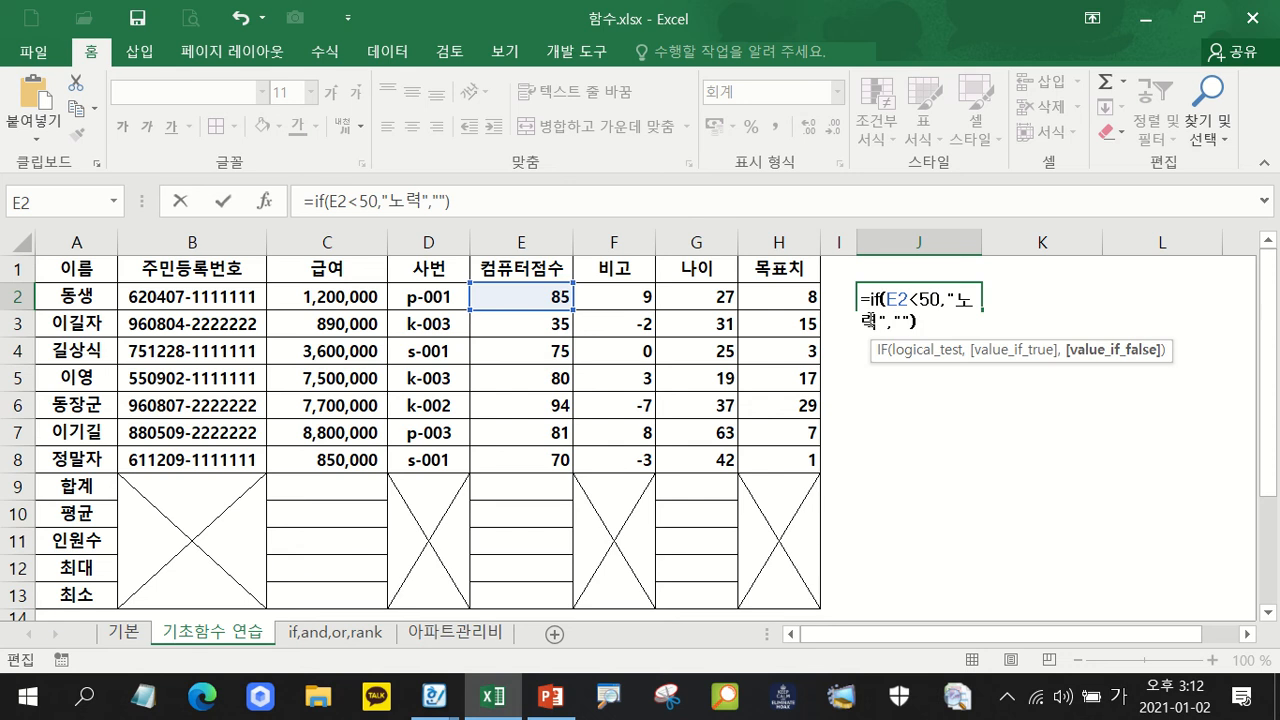
key("Return")
Copy the "노력" formula from J2 down through J8.
left_click(866, 295)
left_click_drag(984, 310, 972, 460)
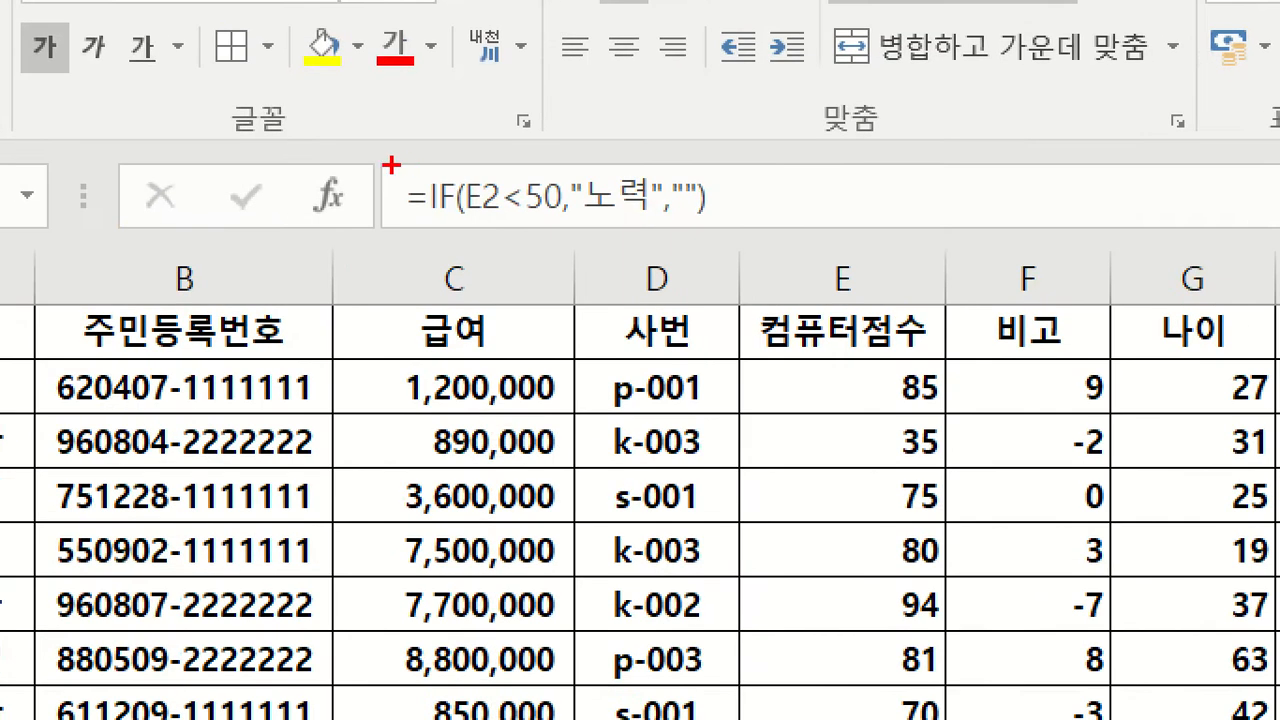
left_click_drag(390, 165, 760, 240)
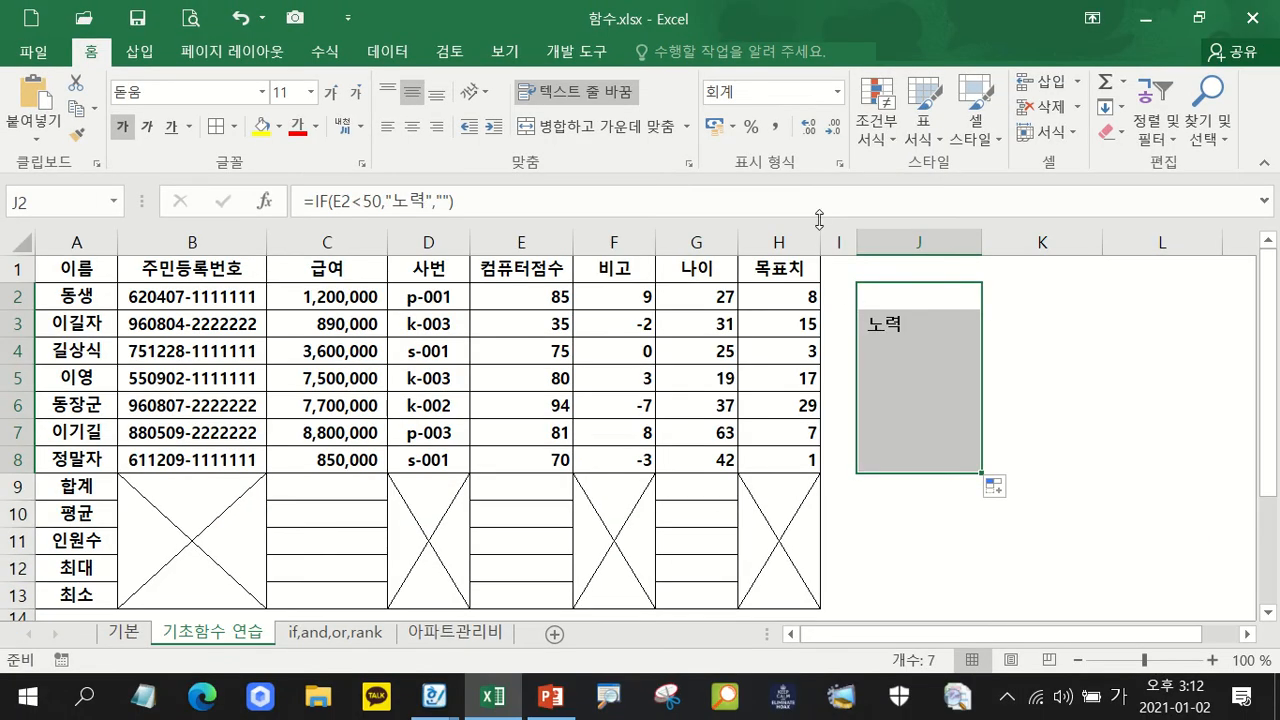
Clear J2:J8 and enter =IF(E2>=90,E2+5,E2) in cell J2.
key("Delete")
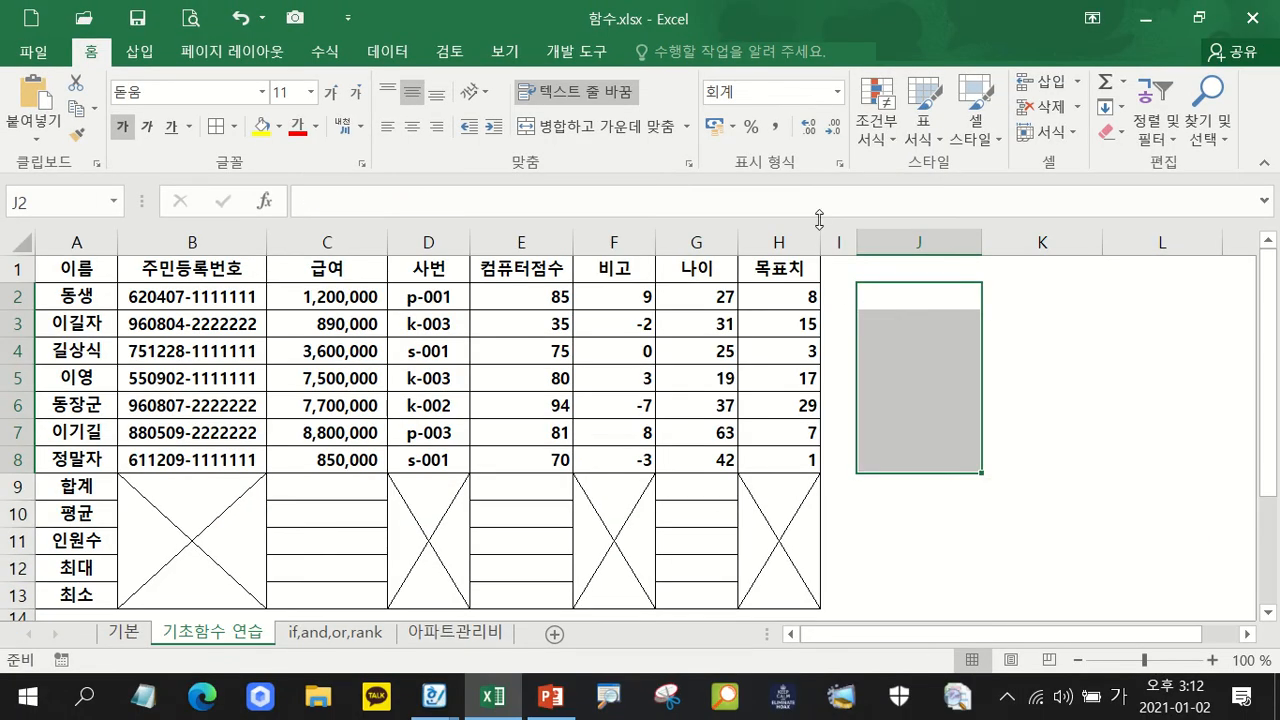
left_click(893, 299)
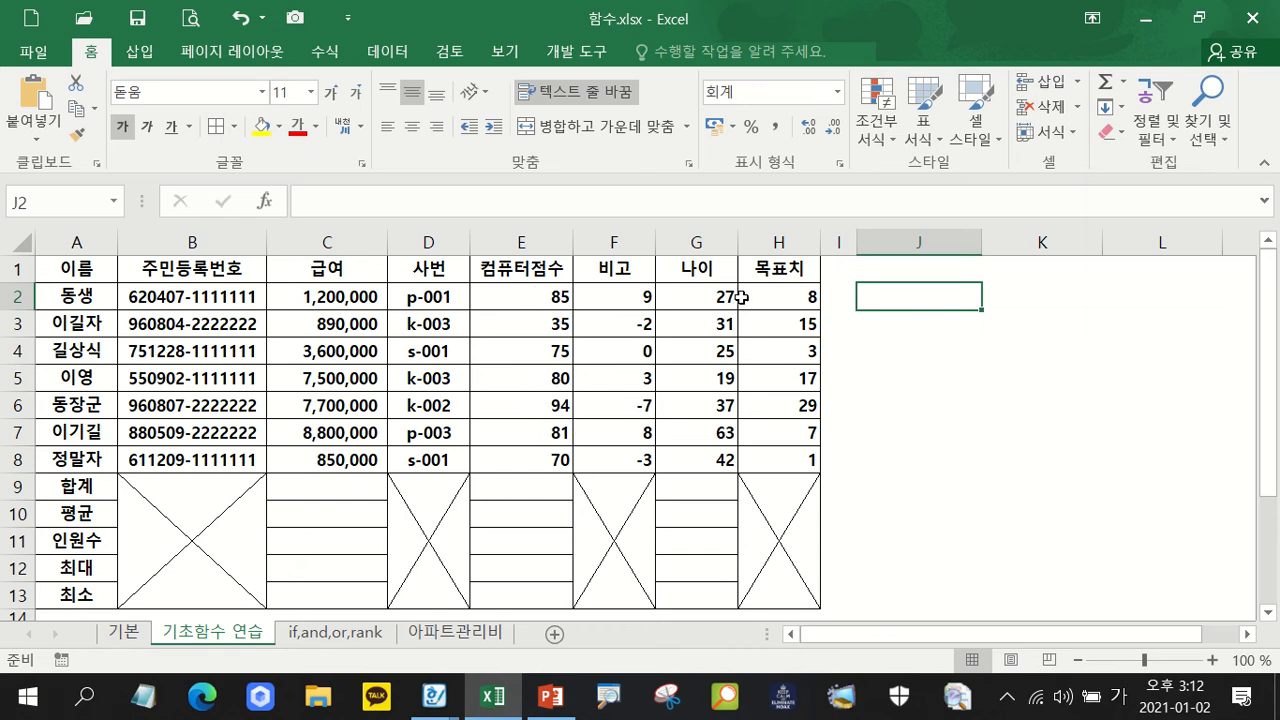
type("=if(")
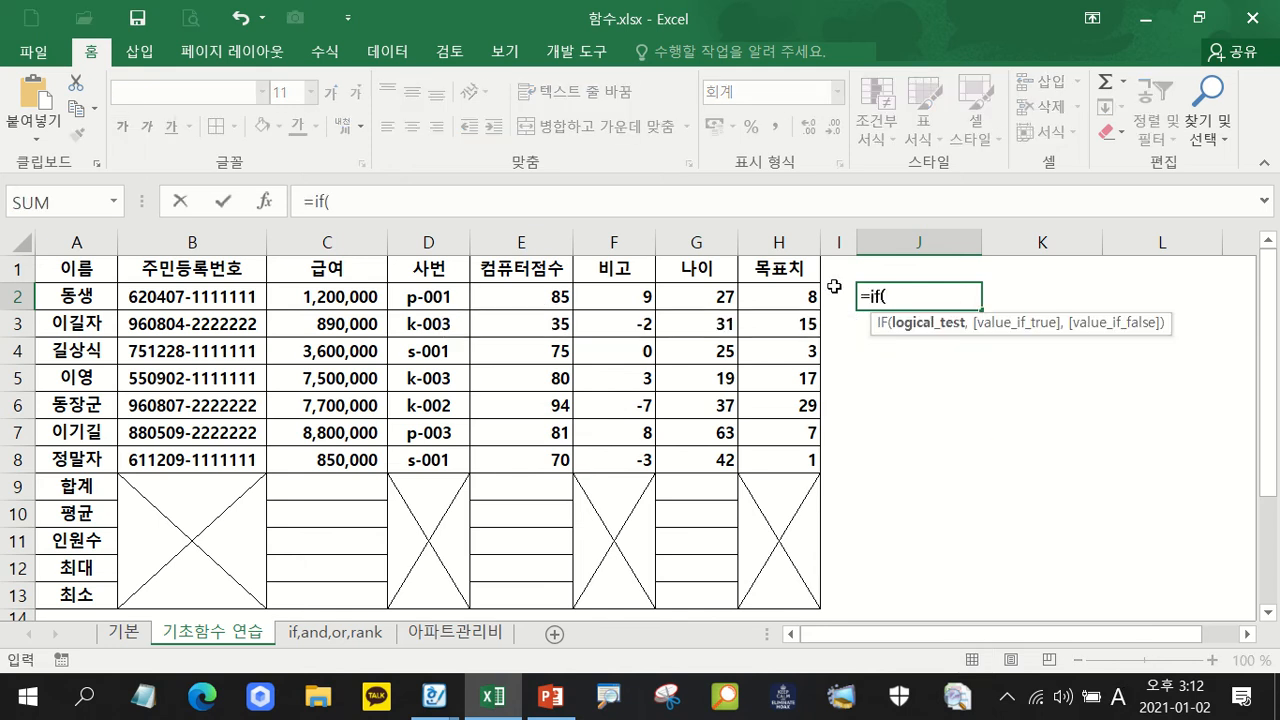
left_click(520, 297)
type(">=90,")
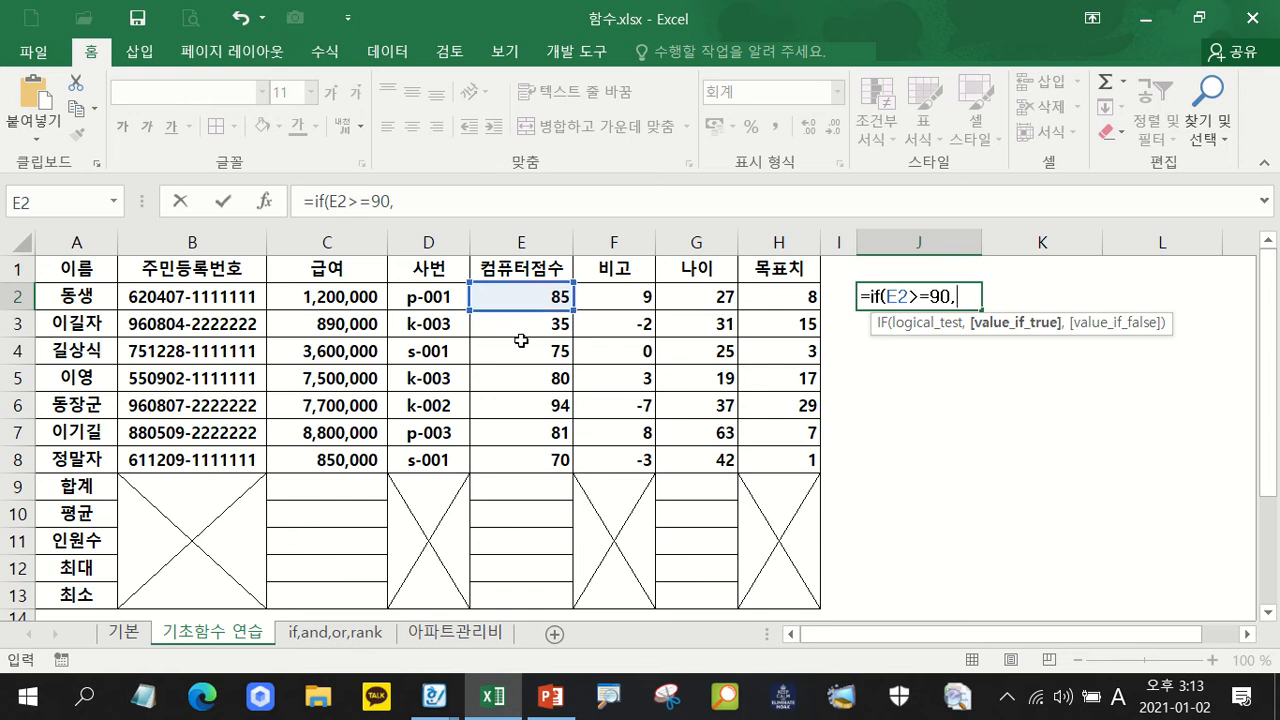
left_click(520, 296)
type("+")
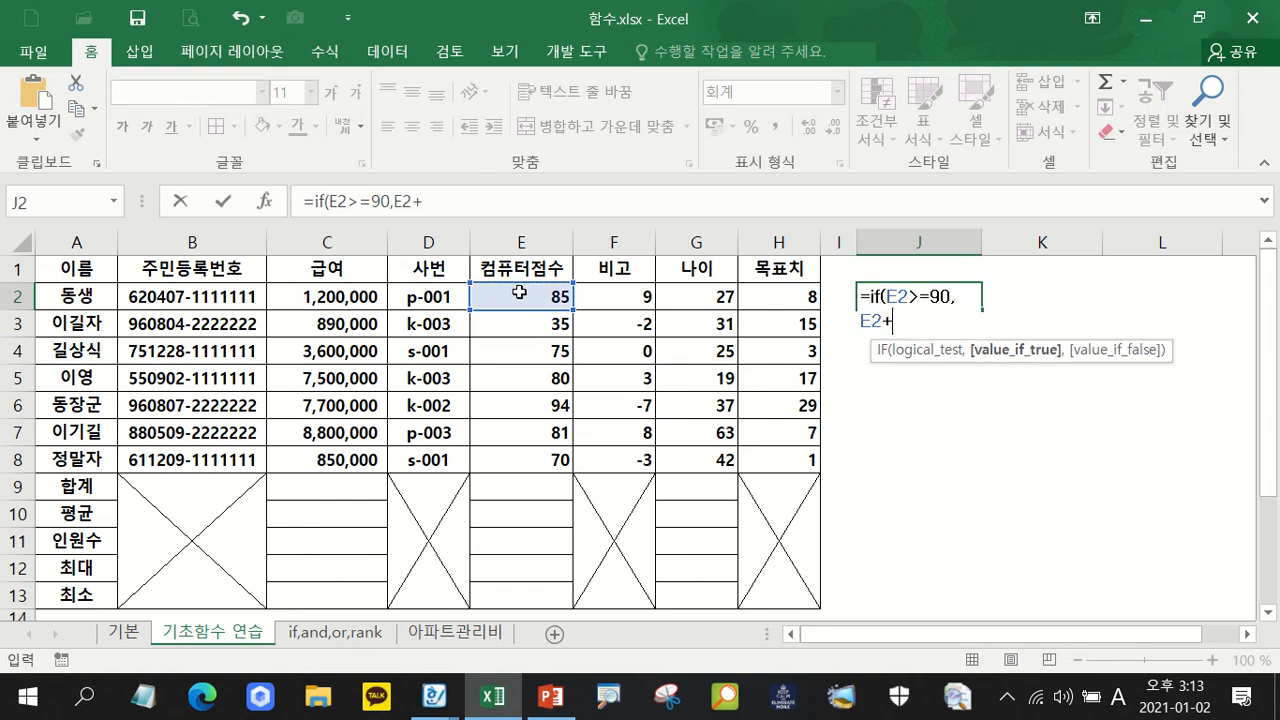
type("5,")
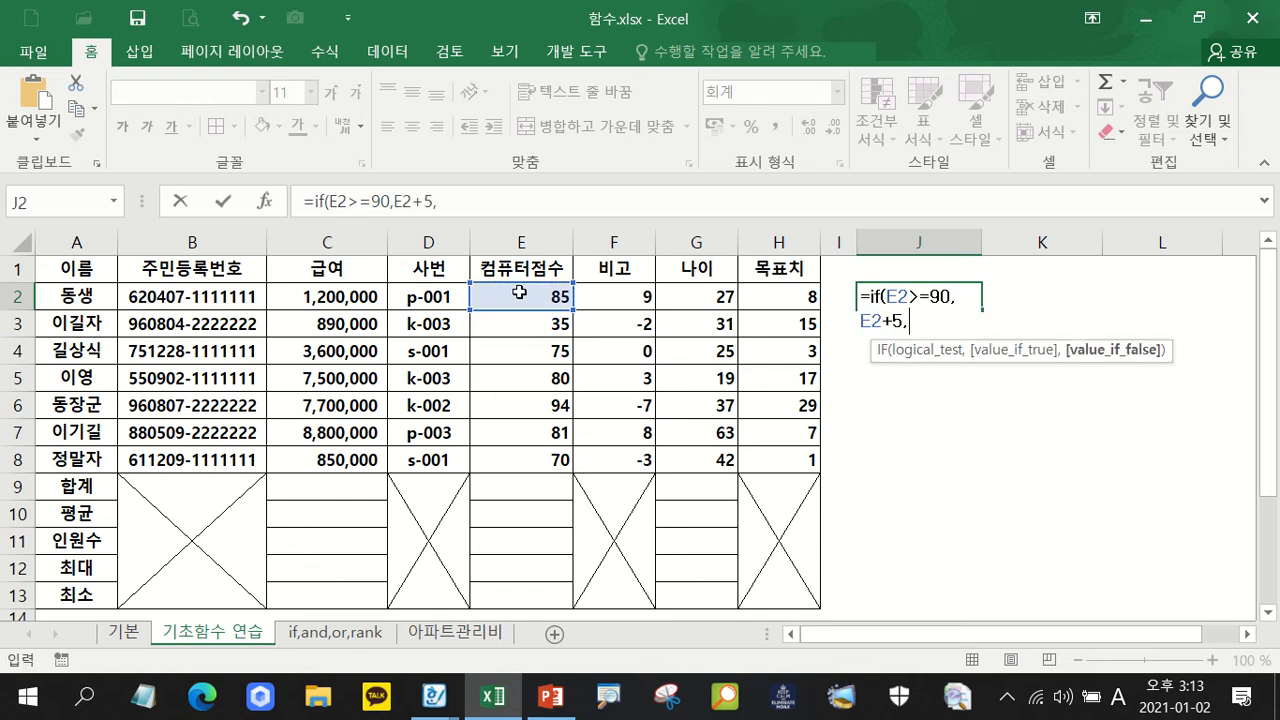
left_click(540, 294)
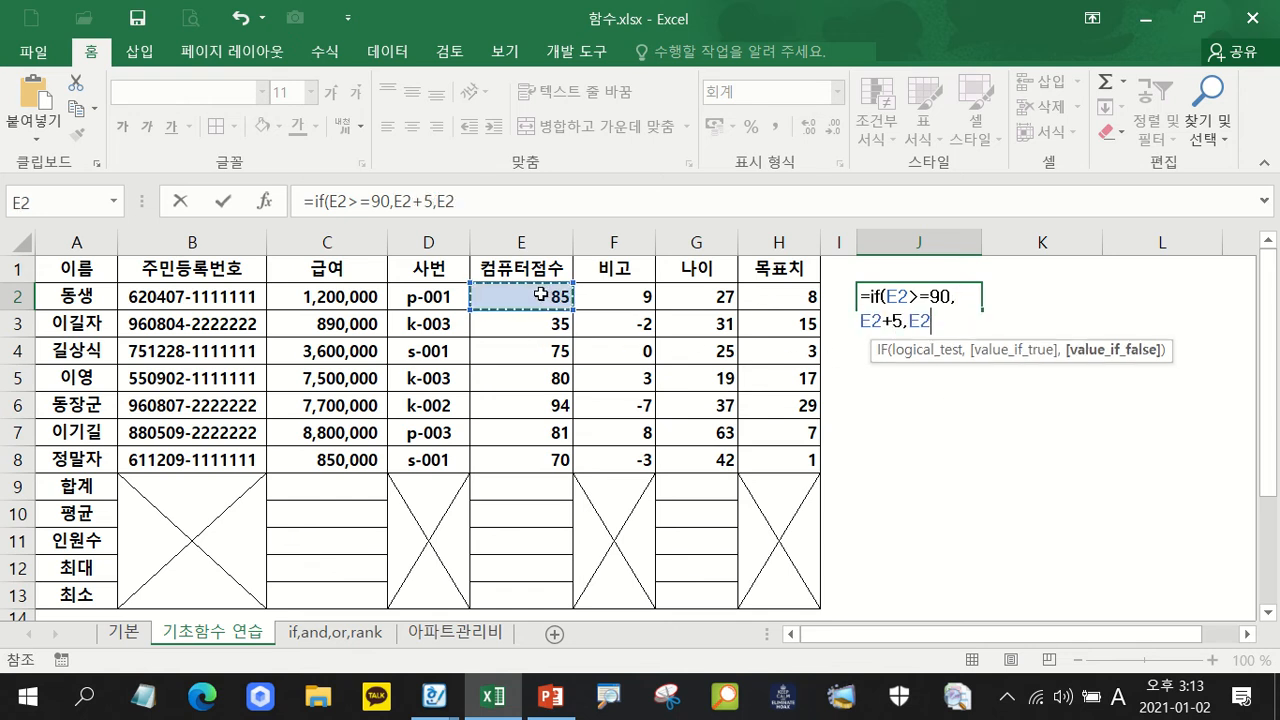
key("Return")
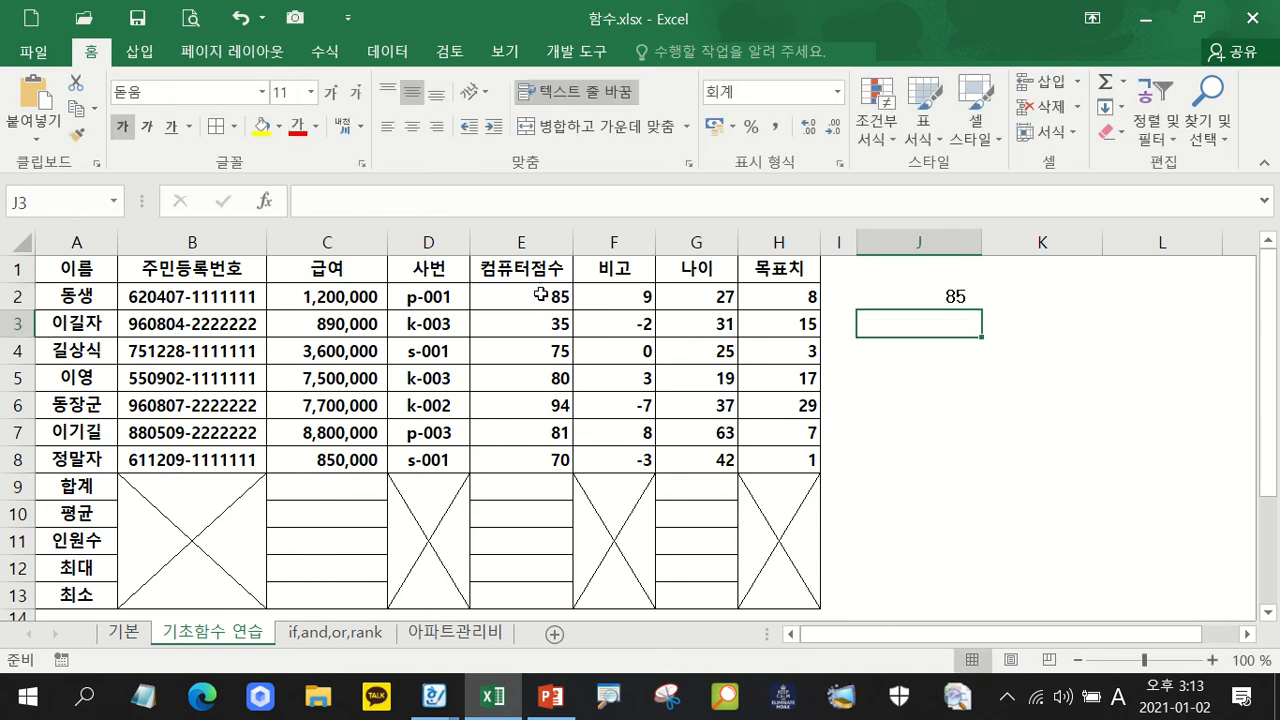
Copy the formula that adds 5 points for scores of at least 90 from J2 down through J8.
left_click(943, 296)
left_click_drag(982, 311, 995, 465)
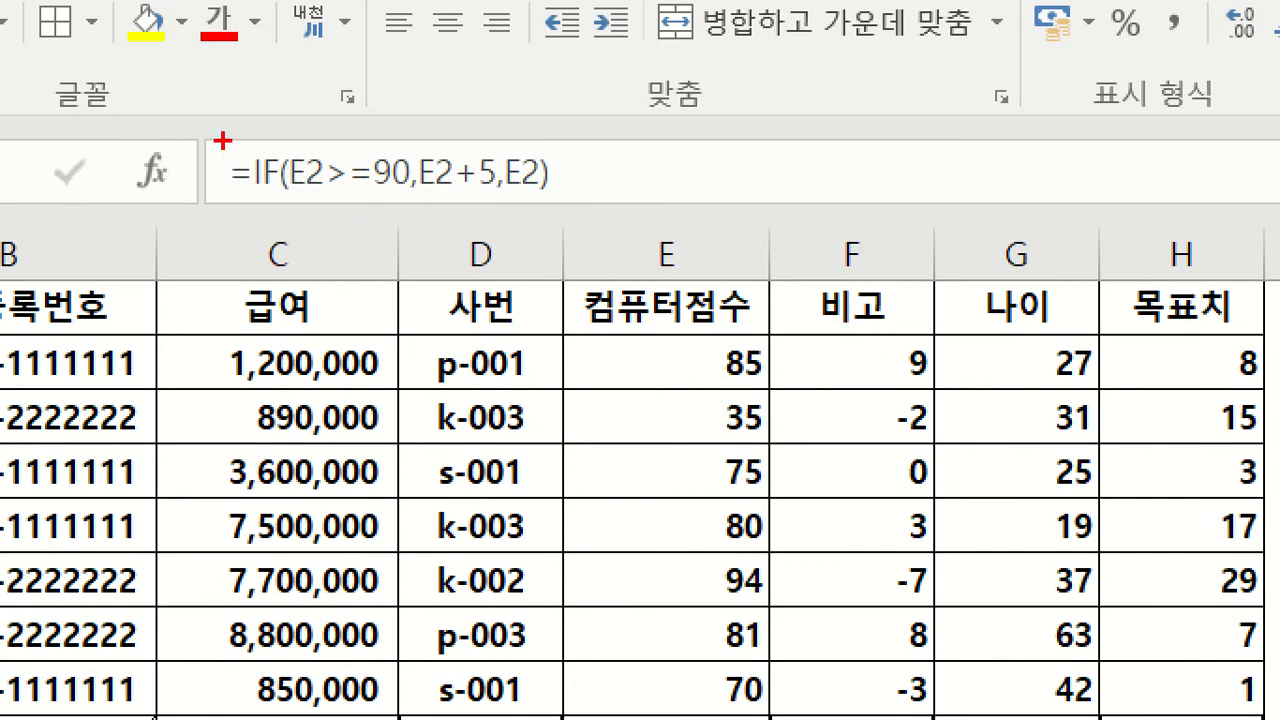
left_click_drag(592, 241, 616, 214)
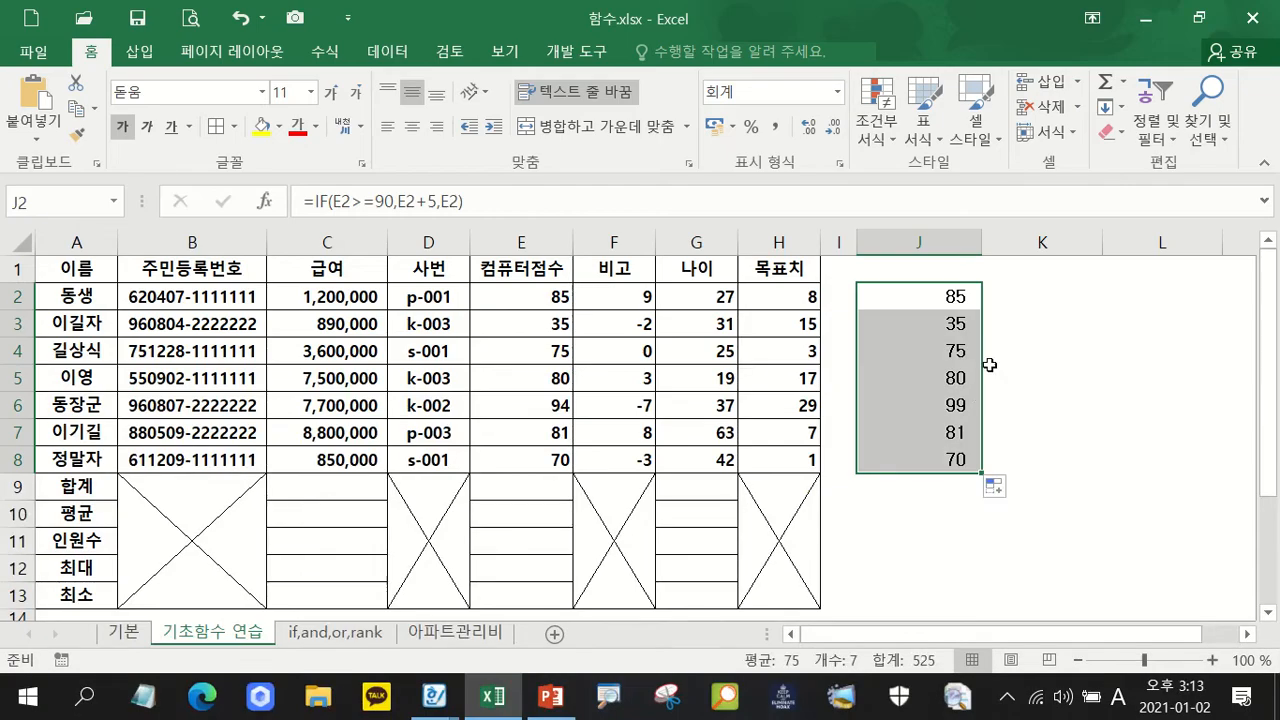
Clear J2:J8 and enter =IF(E2<50,E2-5,E2) in cell J2.
key("Delete")
left_click(927, 304)
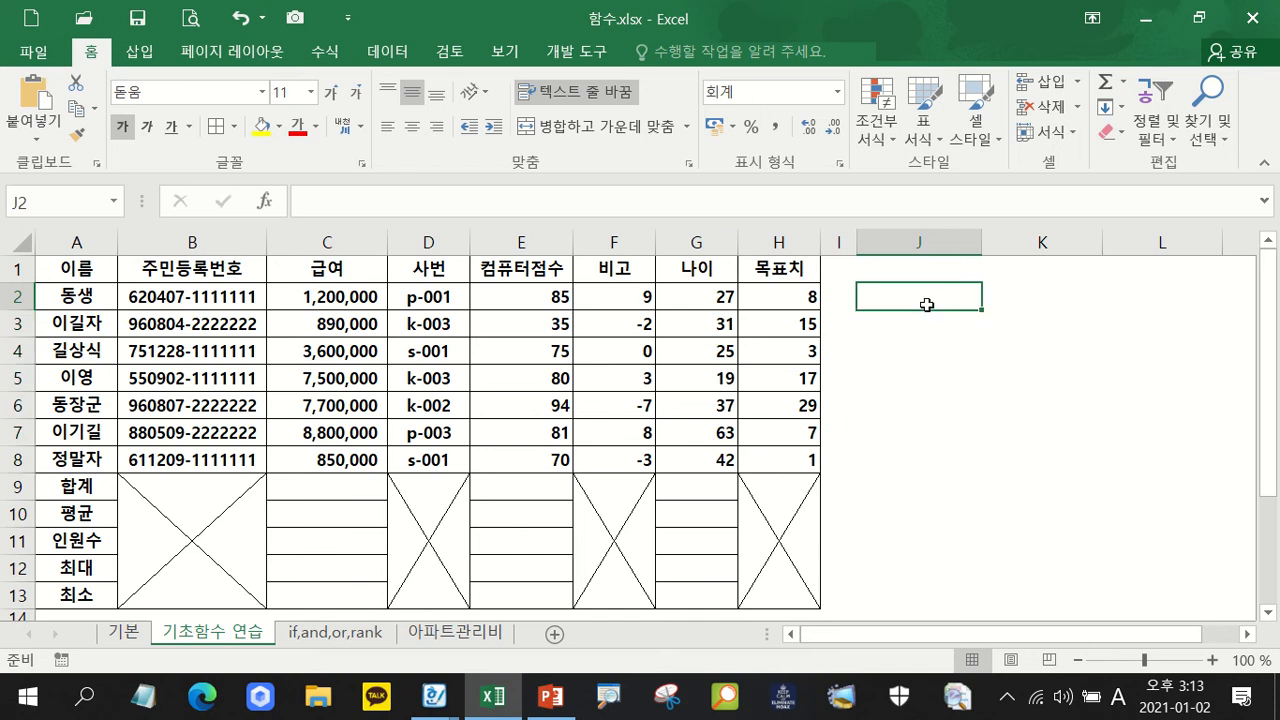
type("=if(")
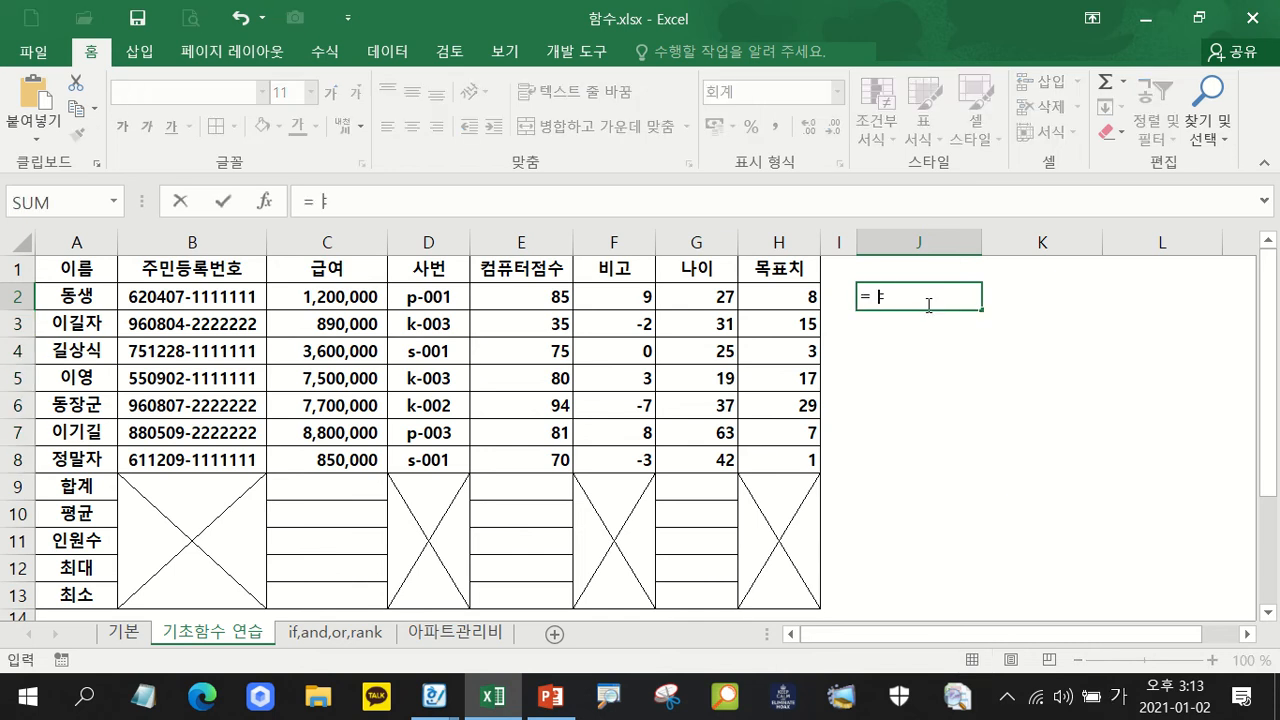
left_click(545, 296)
type("<50,")
left_click(533, 292)
type("-5,")
left_click(516, 298)
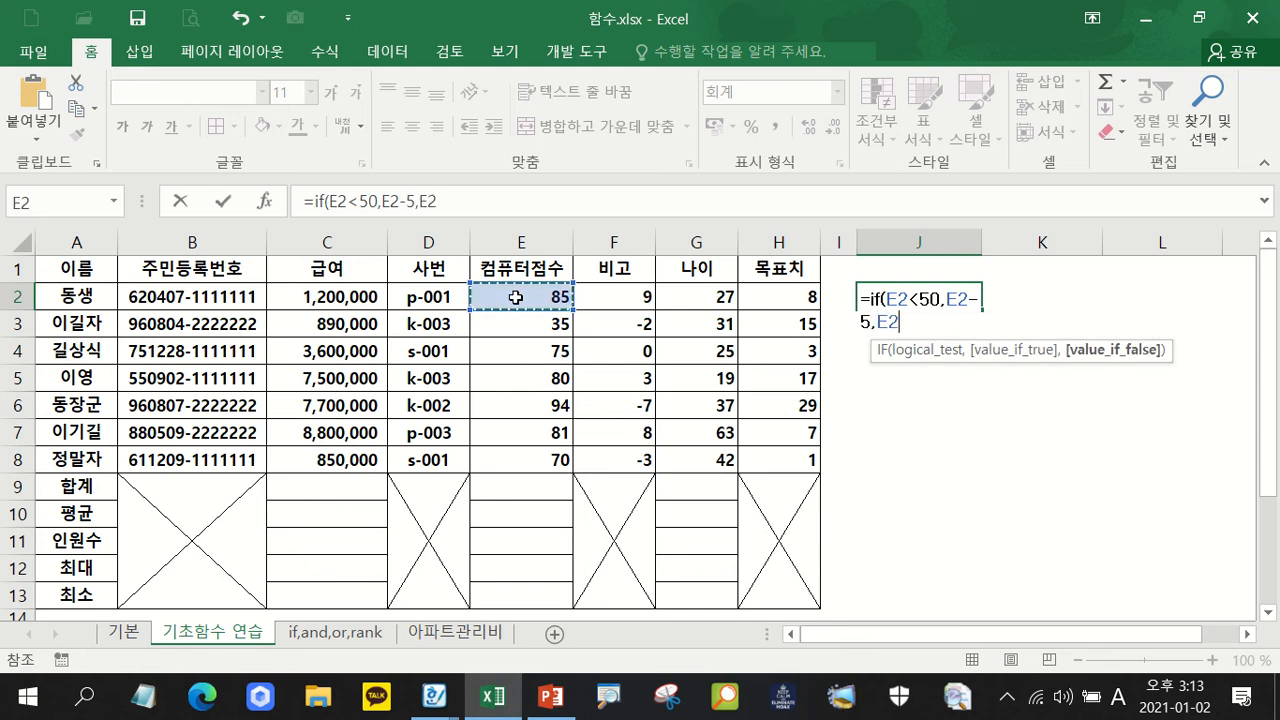
key("Return")
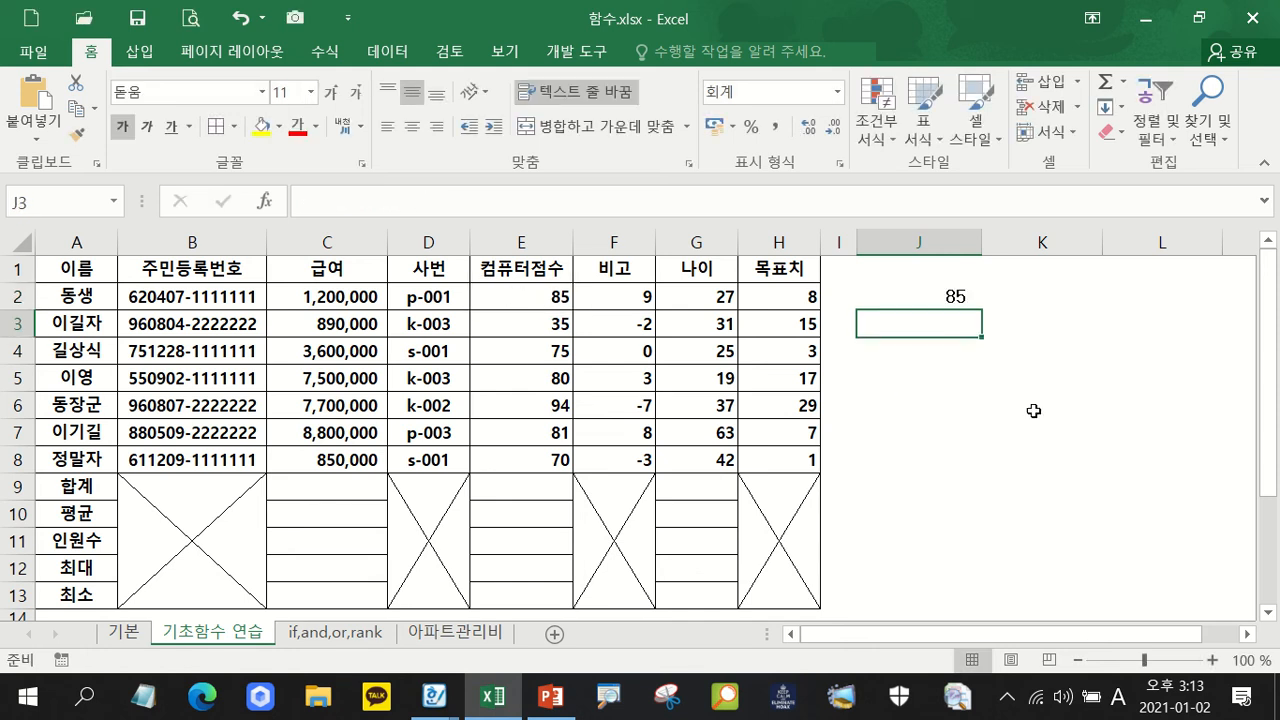
Copy the formula that subtracts 5 points for scores under 50 from J2 down through J8, and check it against E3.
left_click(975, 296)
left_click_drag(981, 310, 979, 470)
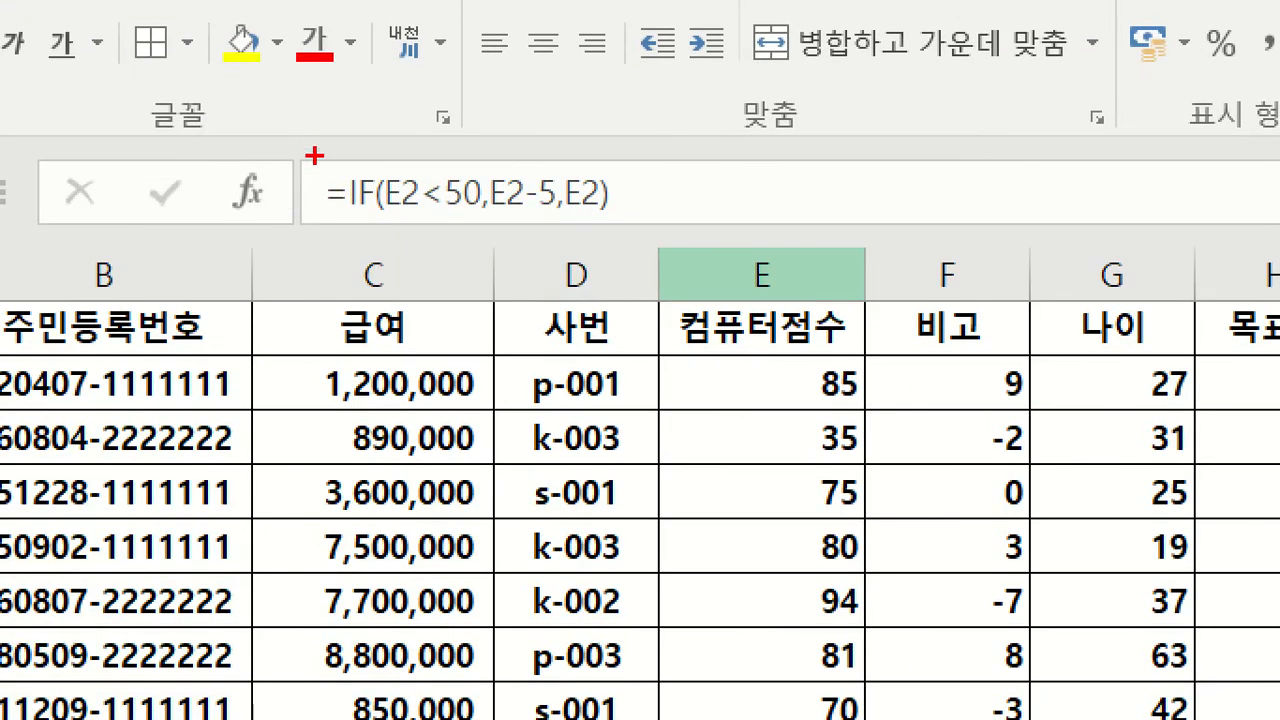
left_click_drag(159, 155, 424, 221)
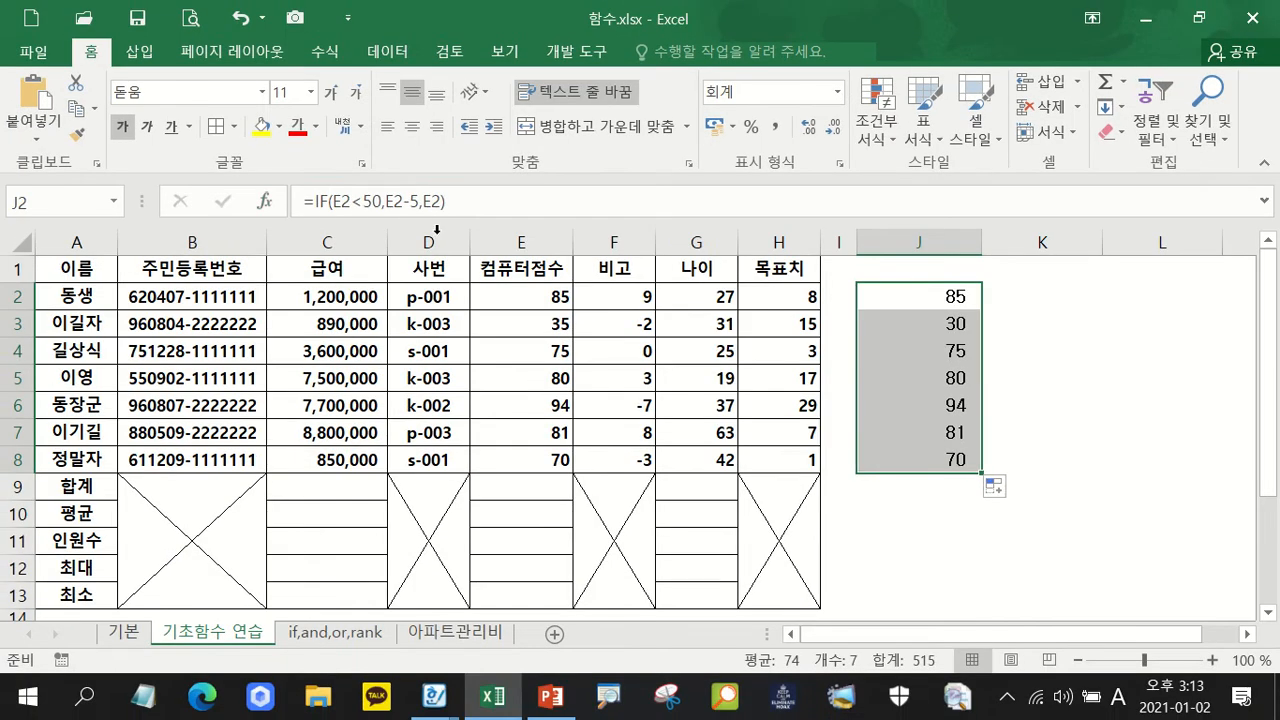
left_click(558, 325)
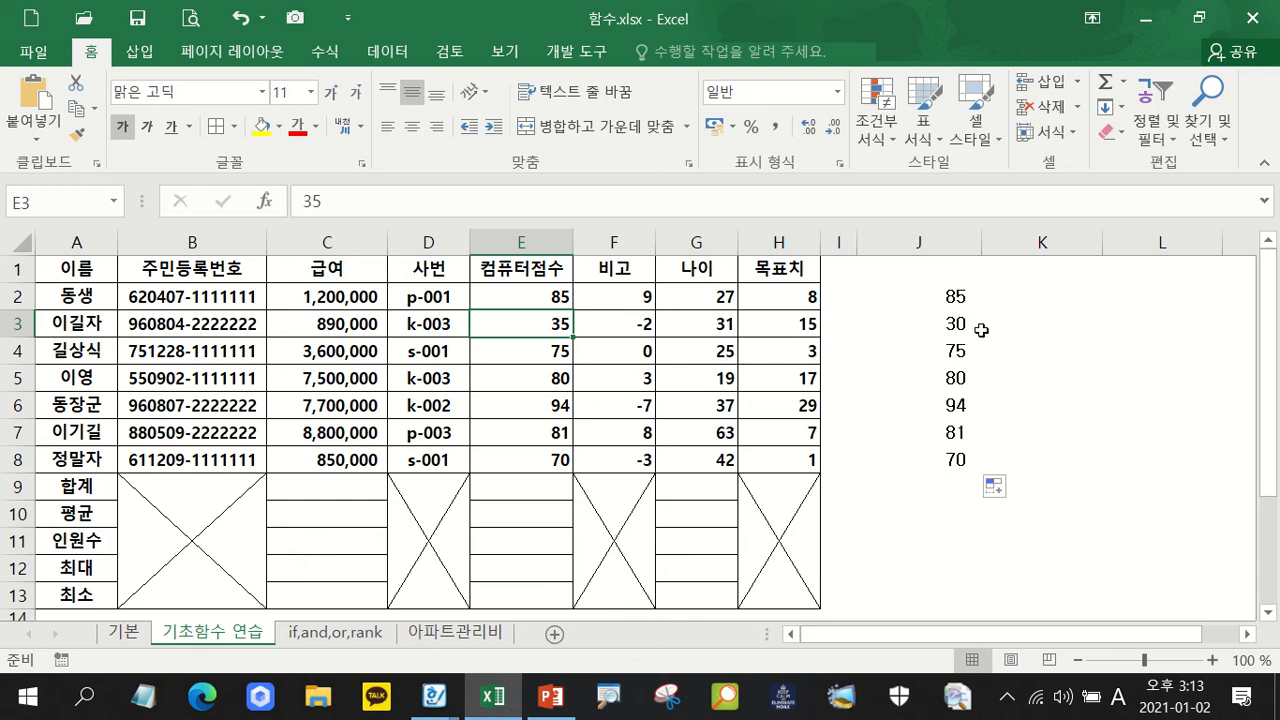
Clear the formula results in J2:J8 and switch to the 함수설명.hwp document in Hangul.
left_click_drag(956, 300, 963, 452)
key("Delete")
left_click(606, 346)
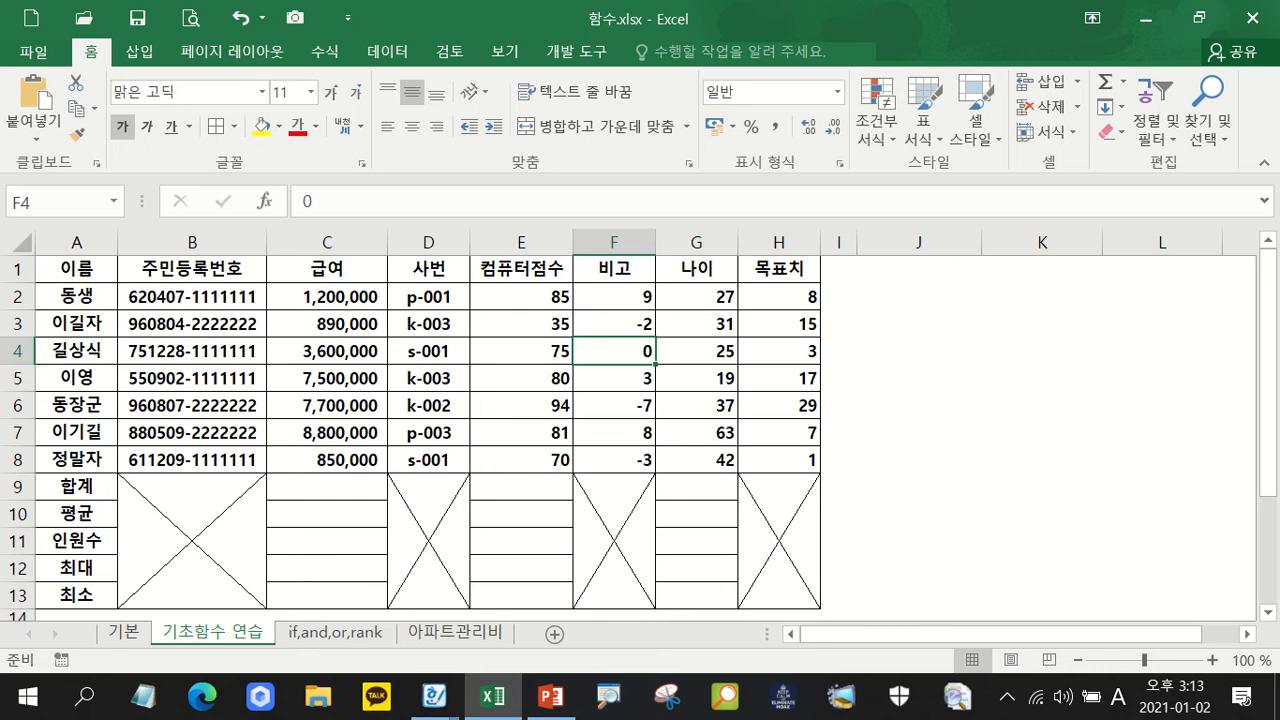
left_click(434, 696)
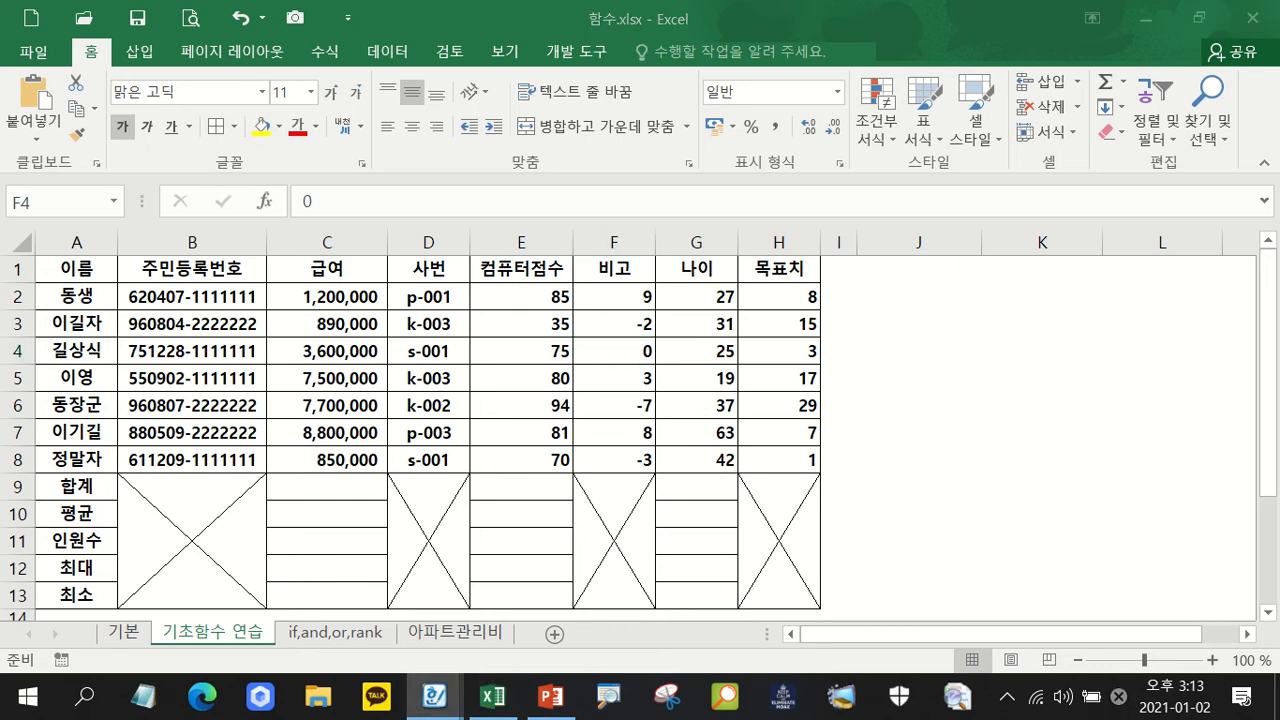
Start an IF formula in J2 that tests whether E2 is below AVERAGE($E$2:$E$8).
left_click(916, 300)
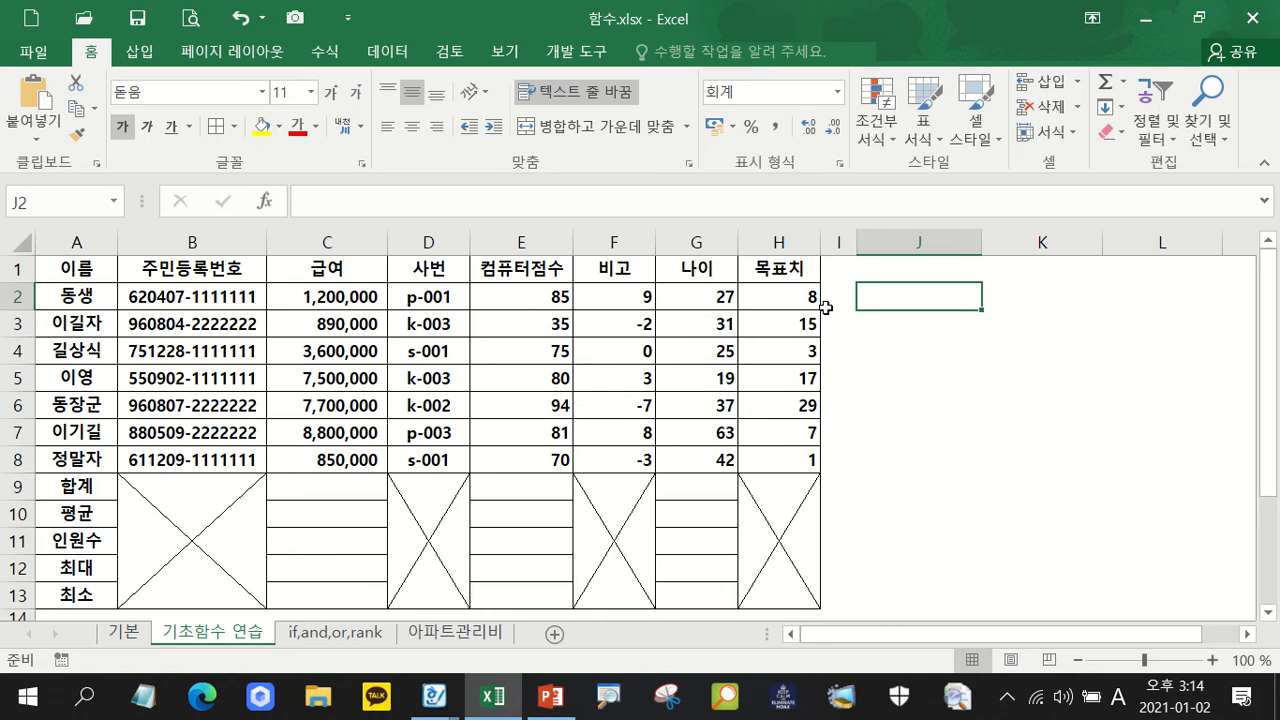
type("=if(")
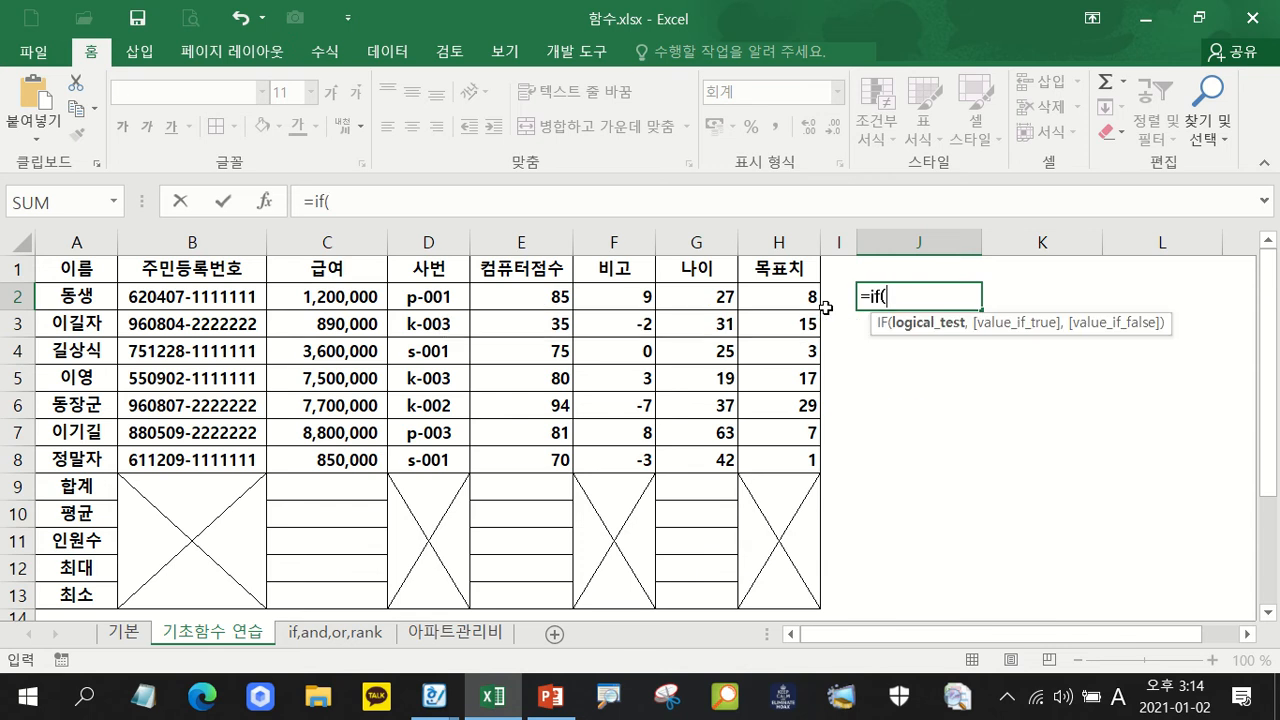
left_click(505, 293)
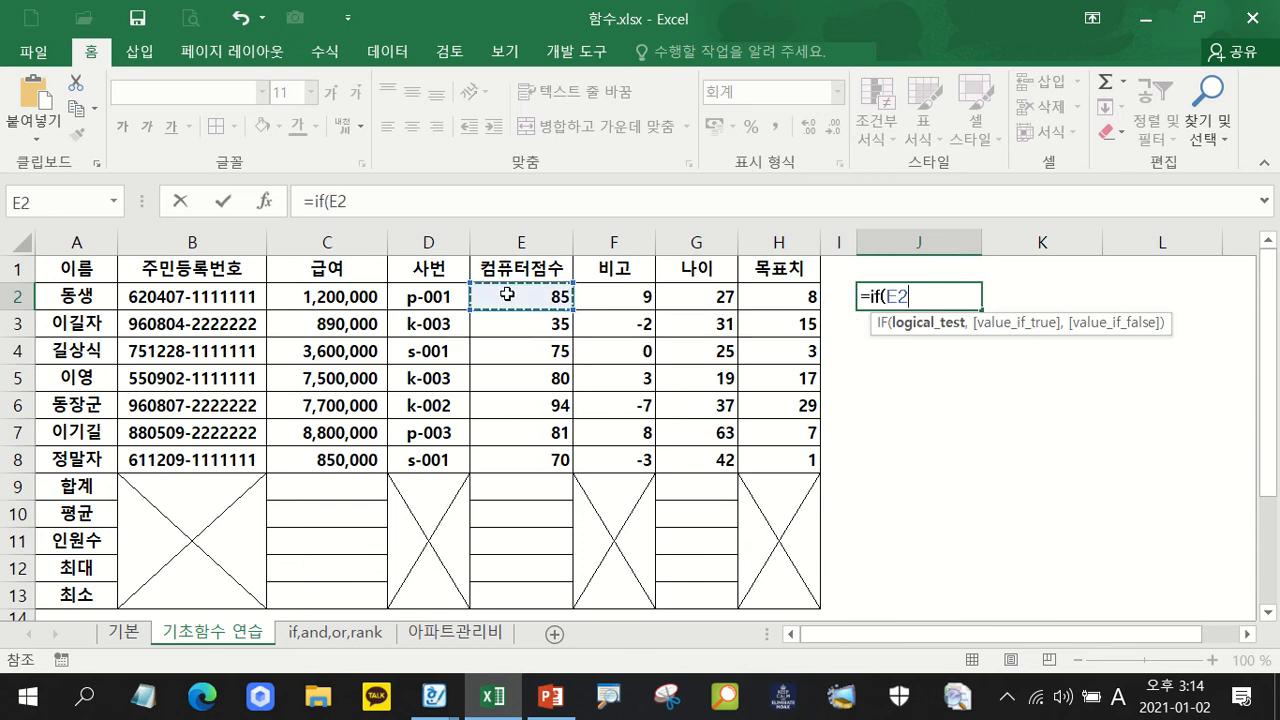
type("<")
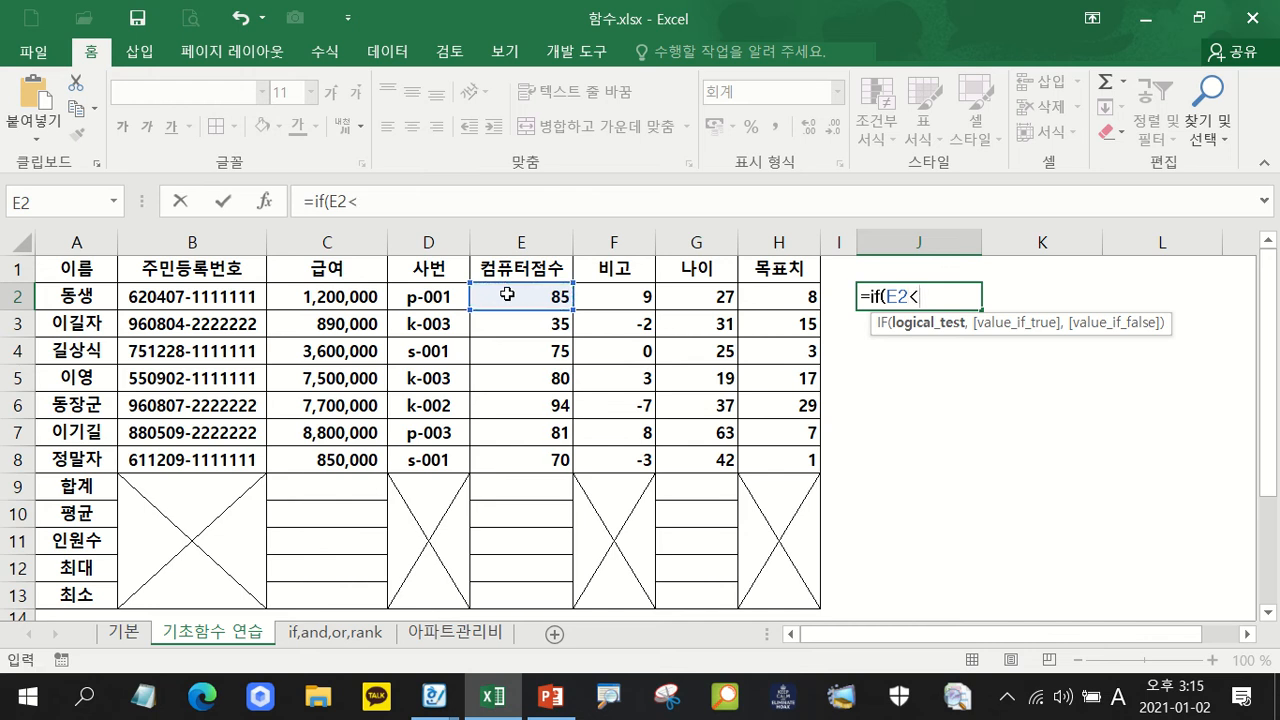
type("average(")
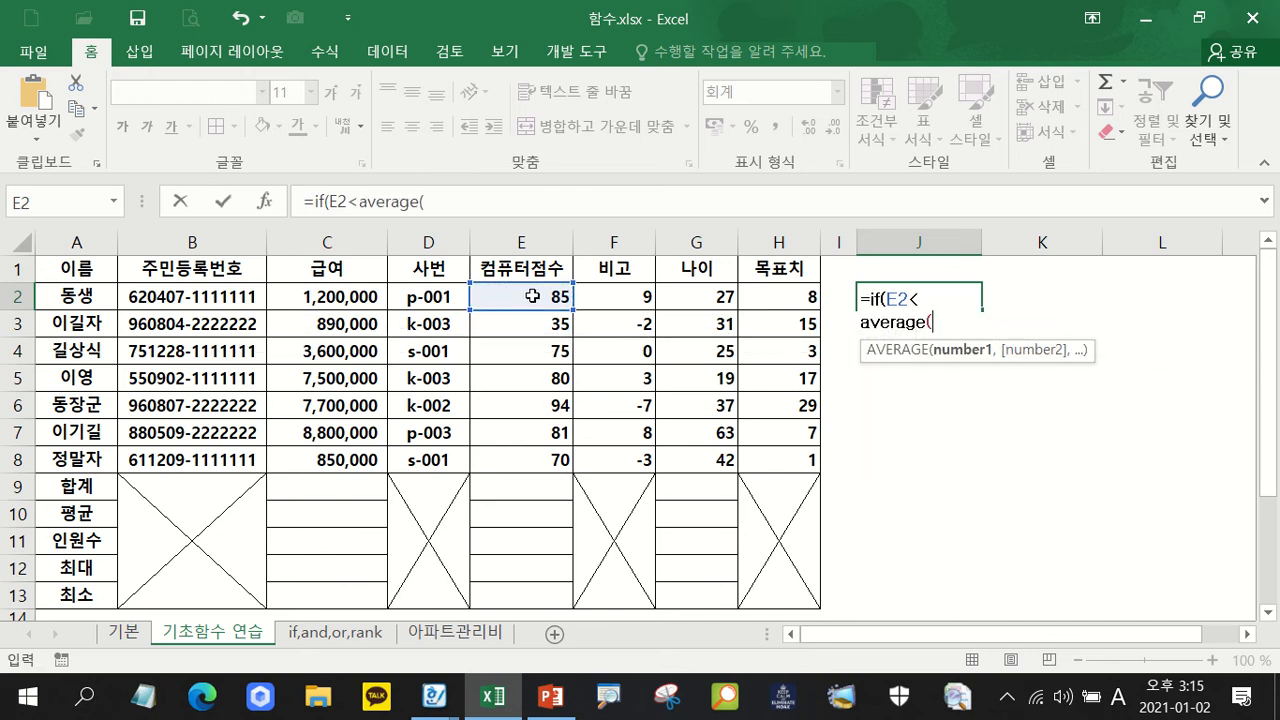
left_click_drag(527, 301, 520, 474)
key("F4")
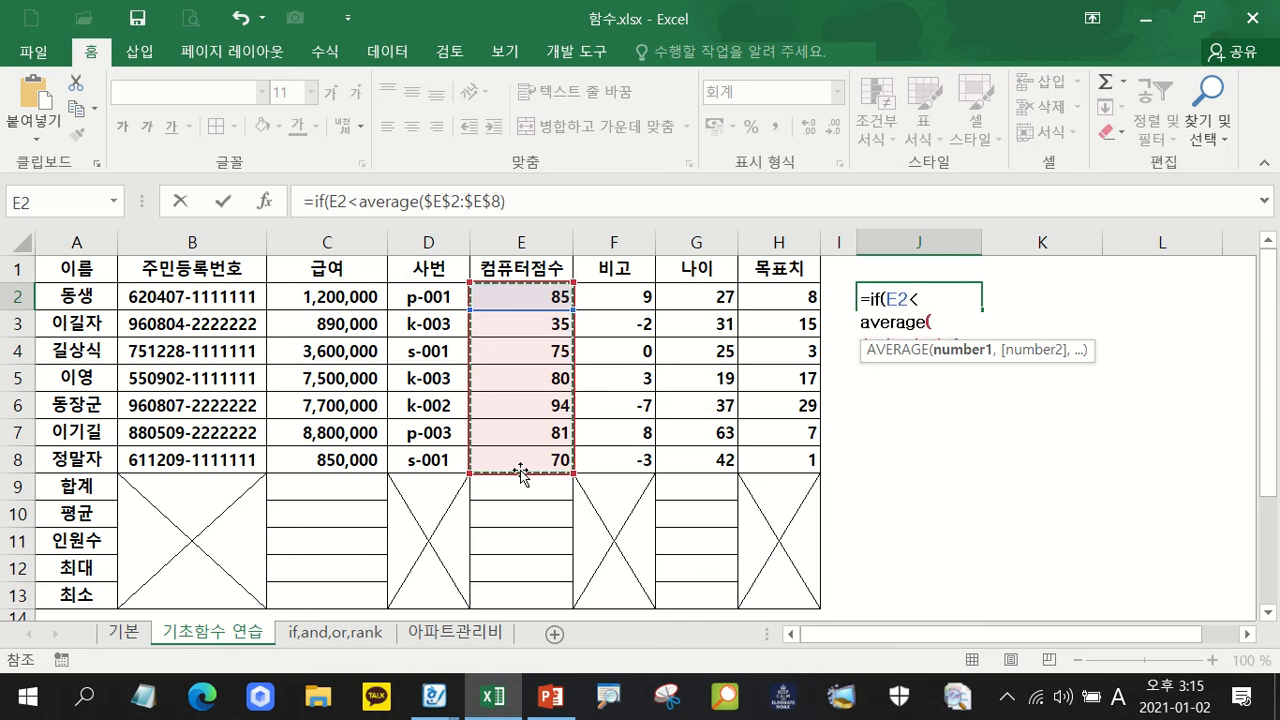
type(")")
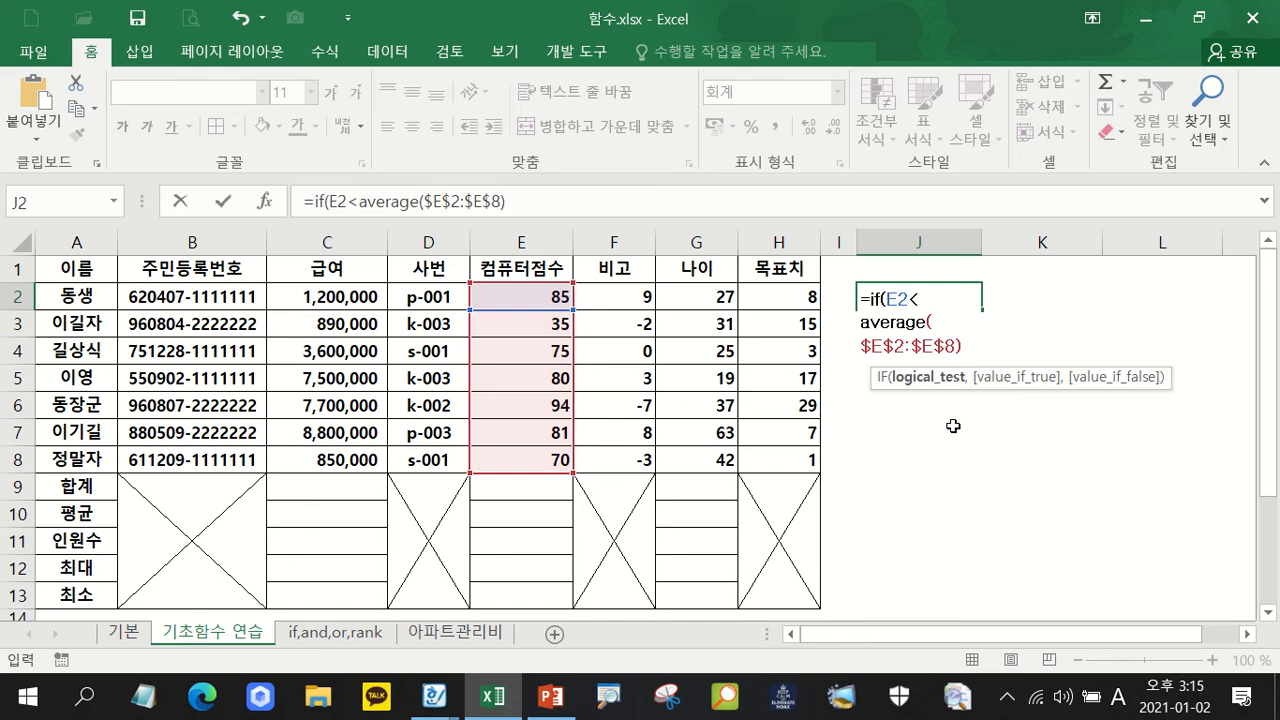
Complete the J2 formula to return "노력" when the test is true and an empty string otherwise.
type(",\"")
key("Hangul")
type("노력")
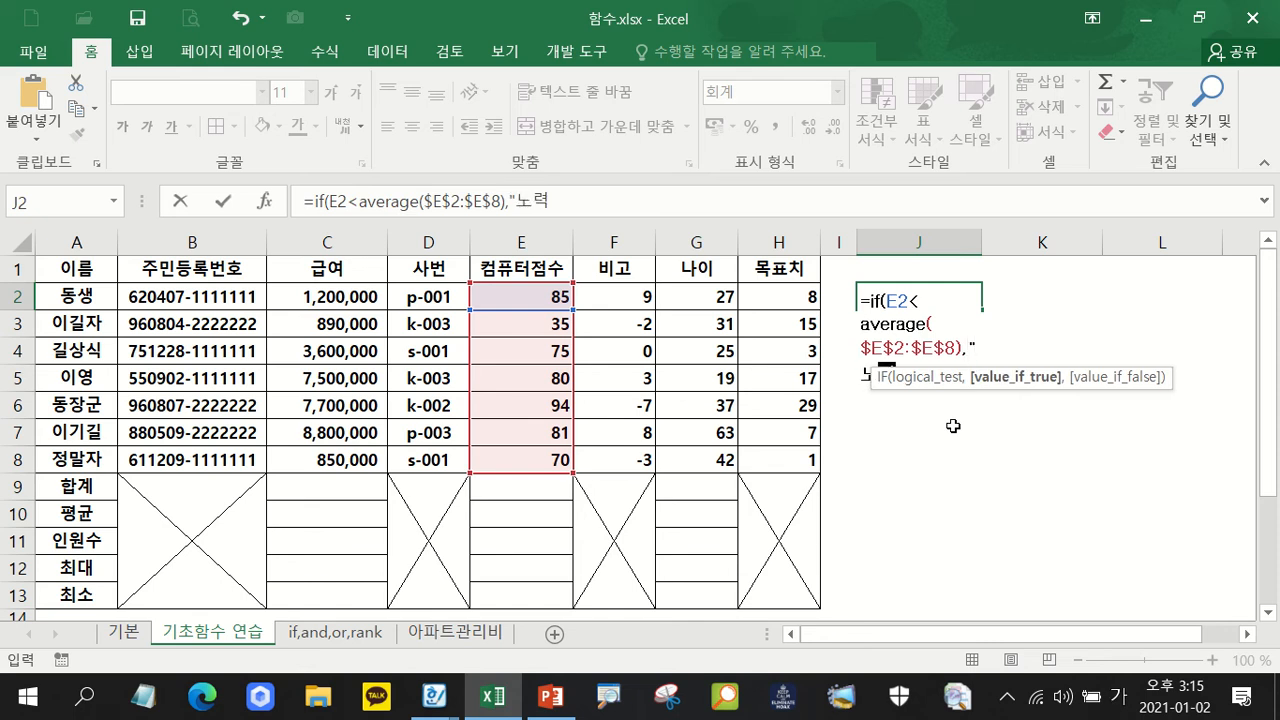
type("\",\"\")")
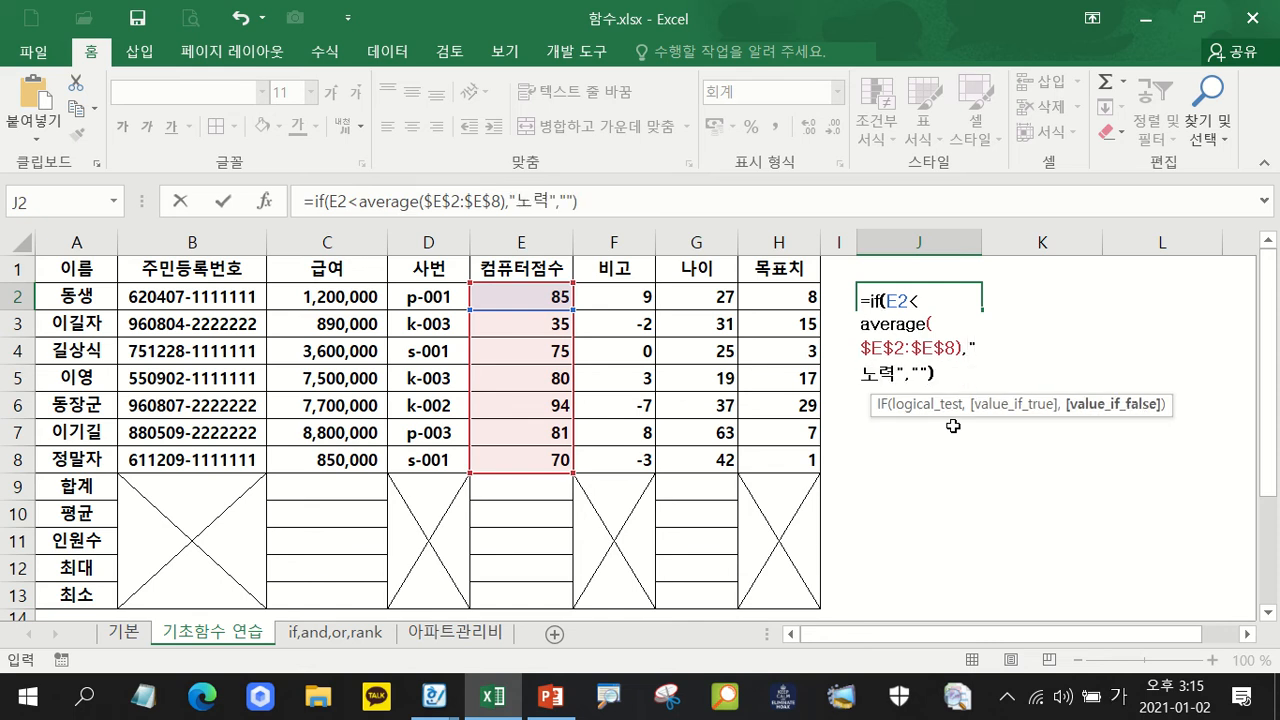
key("Return")
Copy the below-average formula from J2 down through J8 and review it.
left_click(971, 304)
left_click_drag(982, 309, 987, 479)
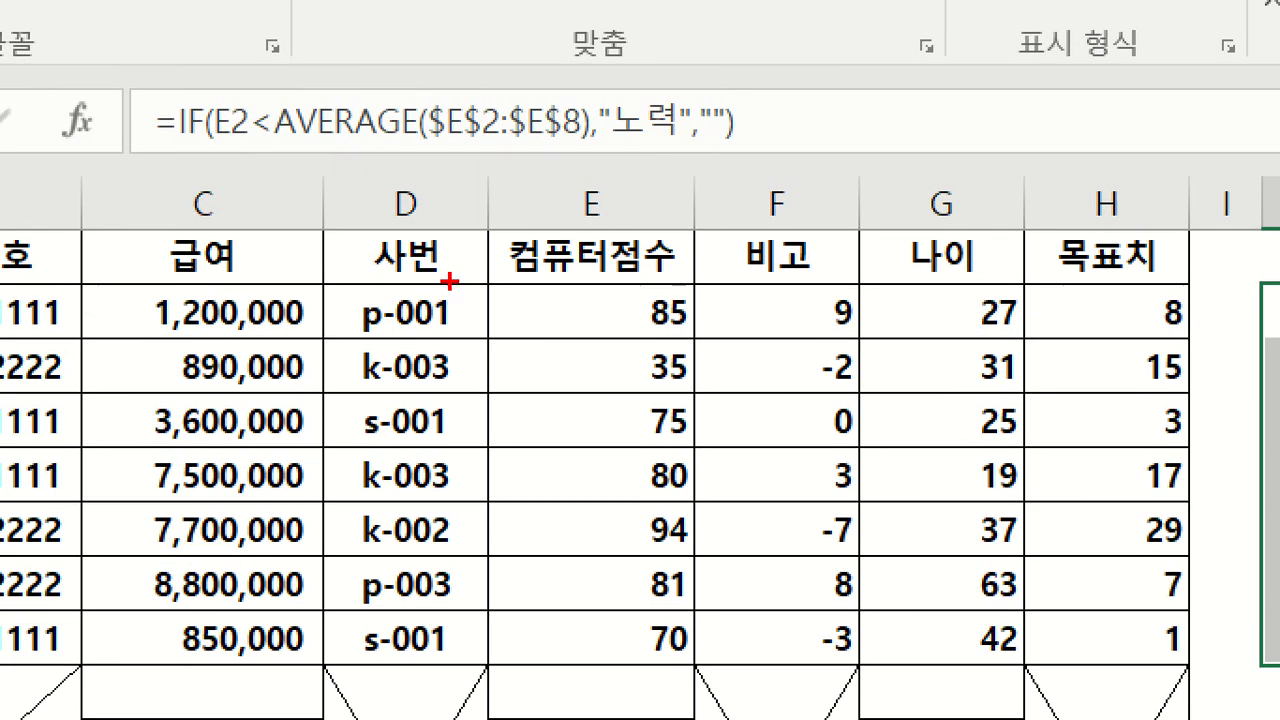
left_click_drag(140, 76, 822, 170)
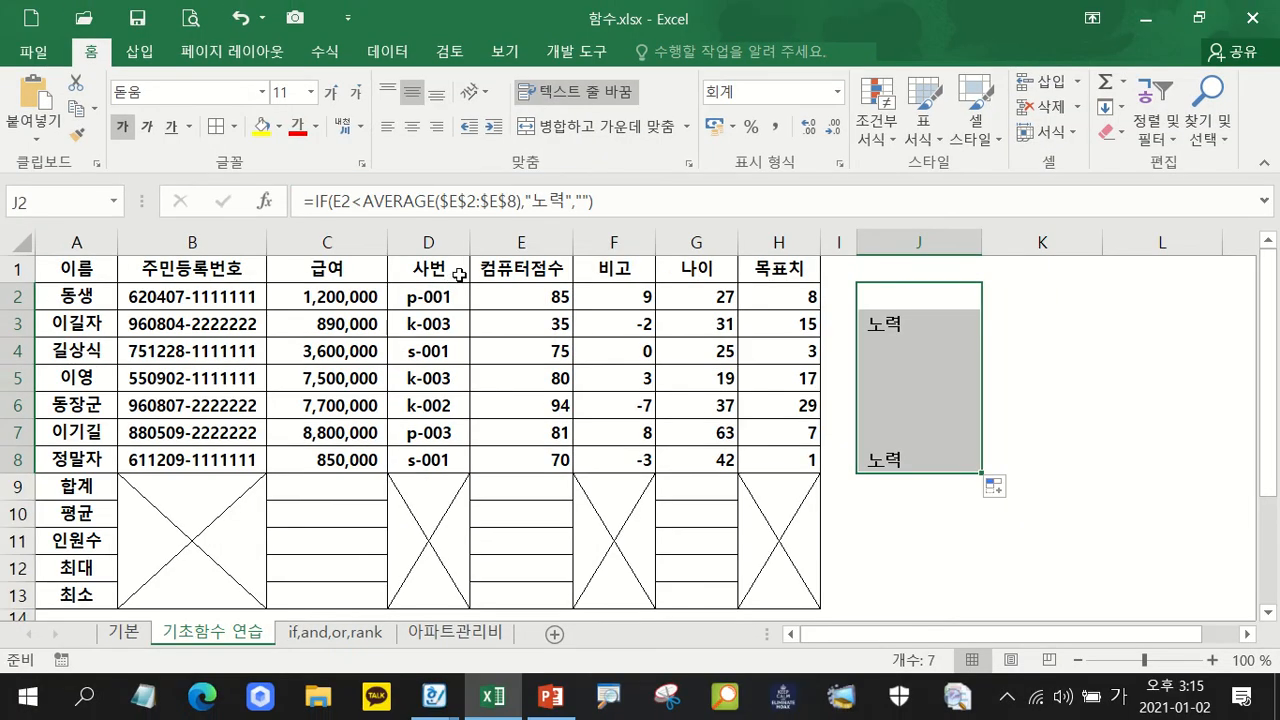
Clear the below-average results in J2:J8, switch briefly to the Hangul documents, and reselect J2 in the workbook.
key("Delete")
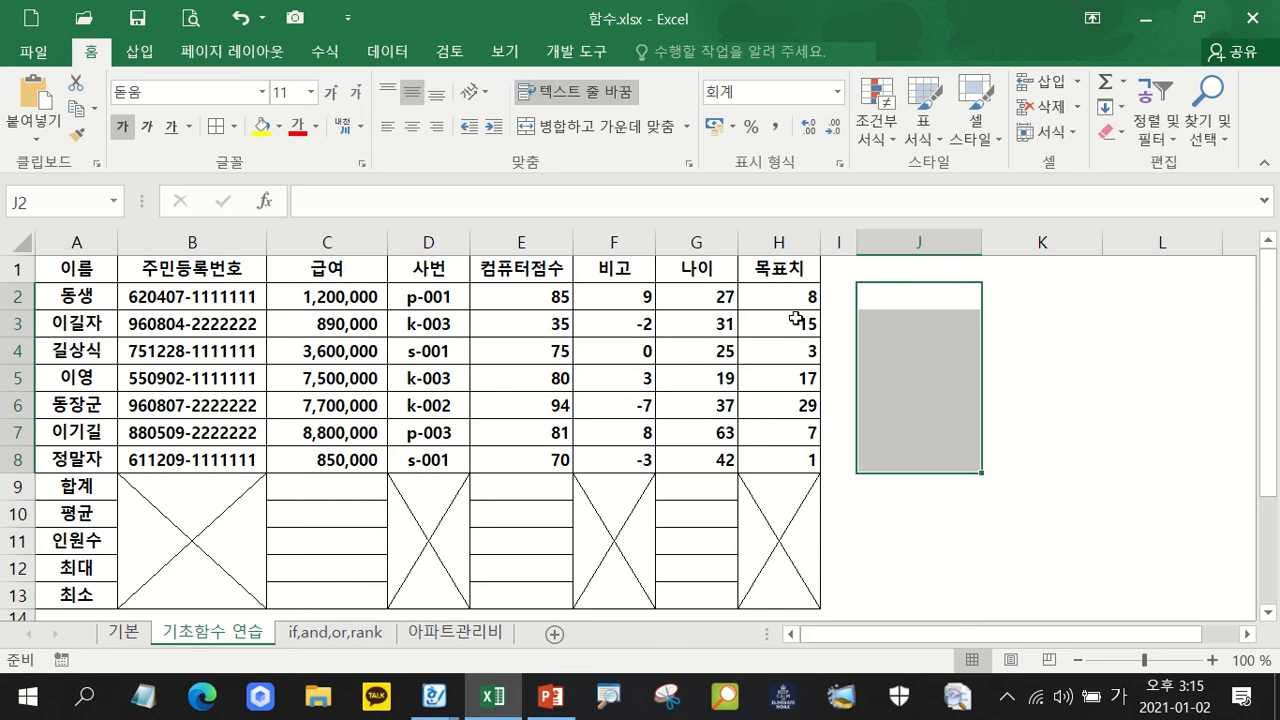
key("alt+Tab")
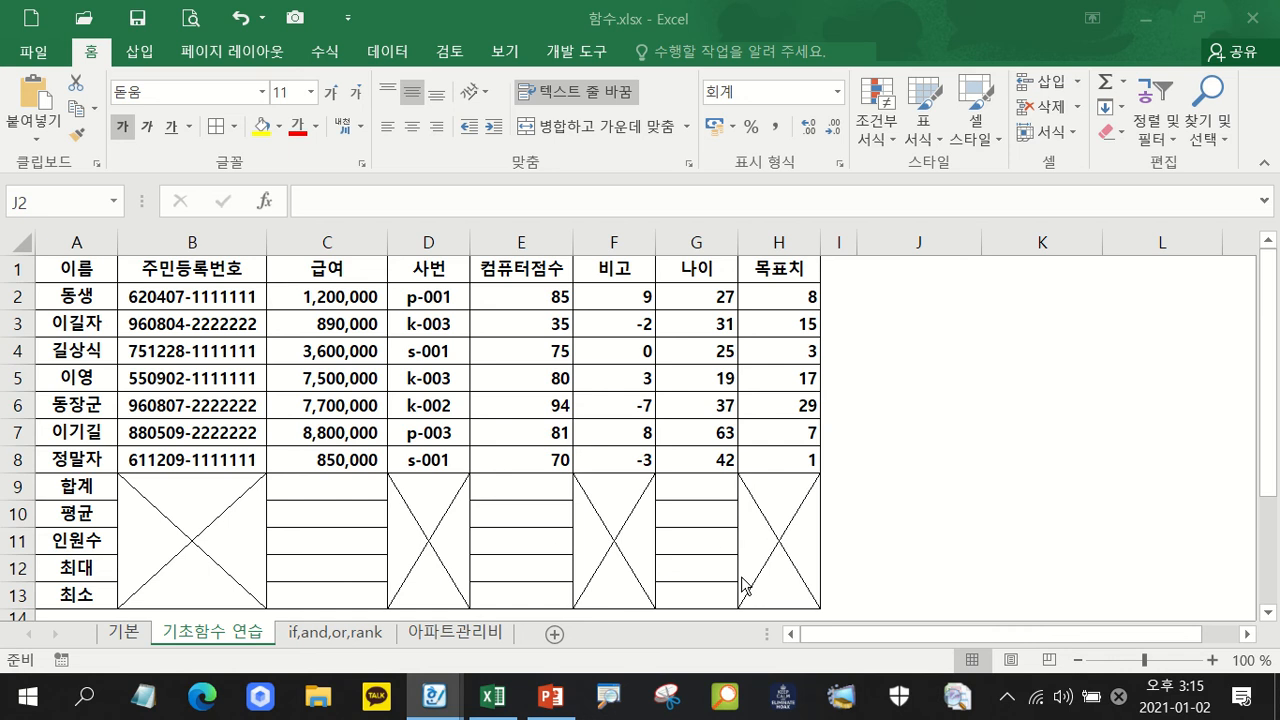
mouse_move(447, 705)
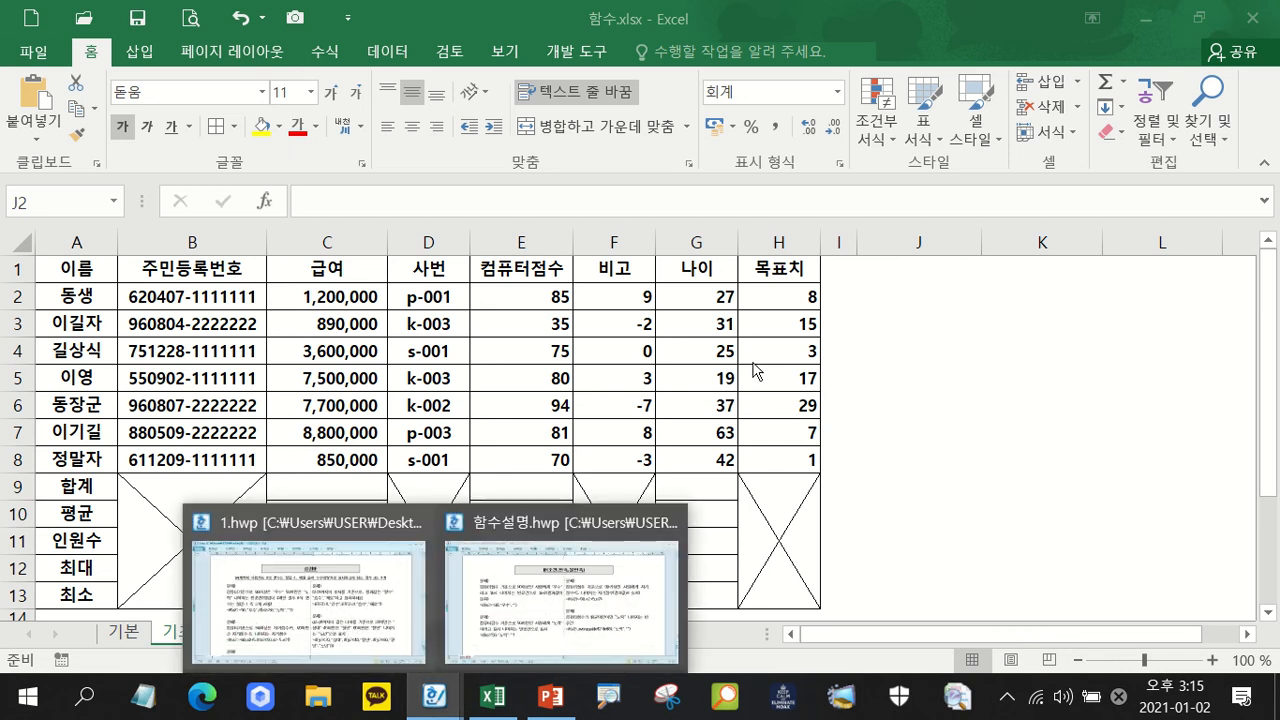
key("alt+Tab")
left_click(914, 298)
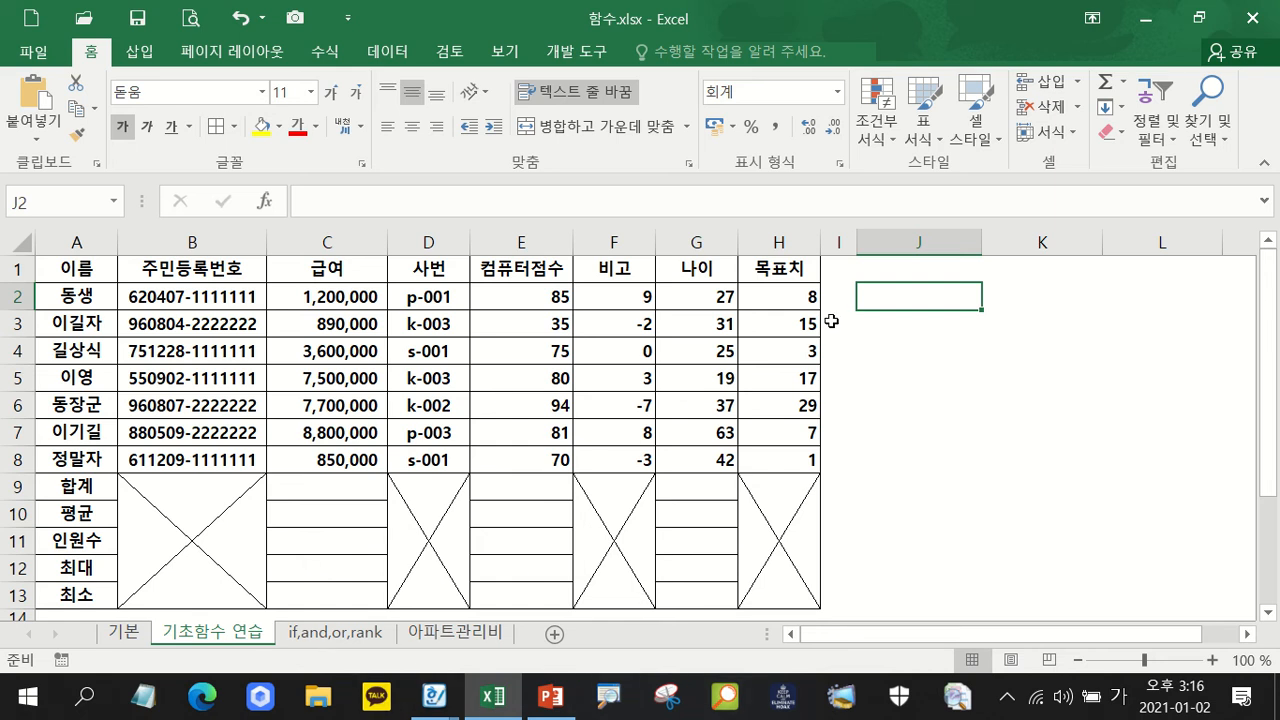
Read the 중첩IF problems in the 함수설명.hwp document in Hangul and return to the Excel workbook.
mouse_move(432, 697)
left_click(556, 537)
scroll(556, 537, "down", 10)
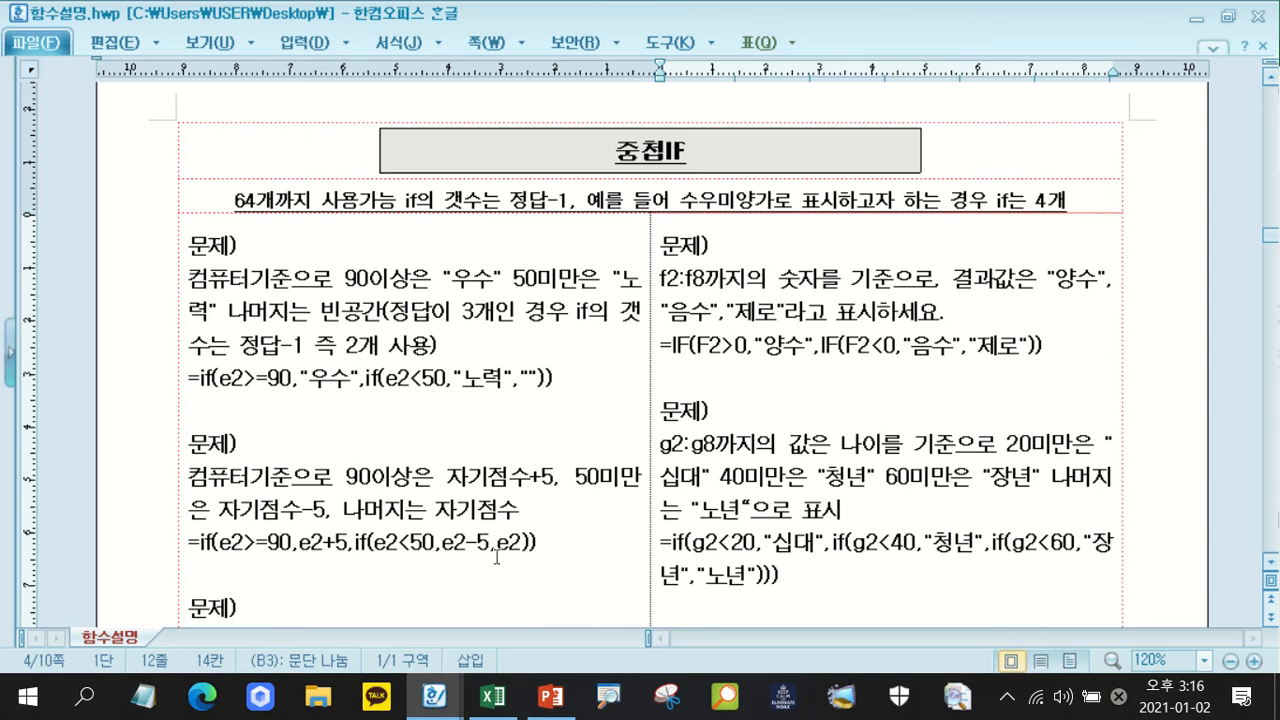
scroll(880, 541, "down", 2)
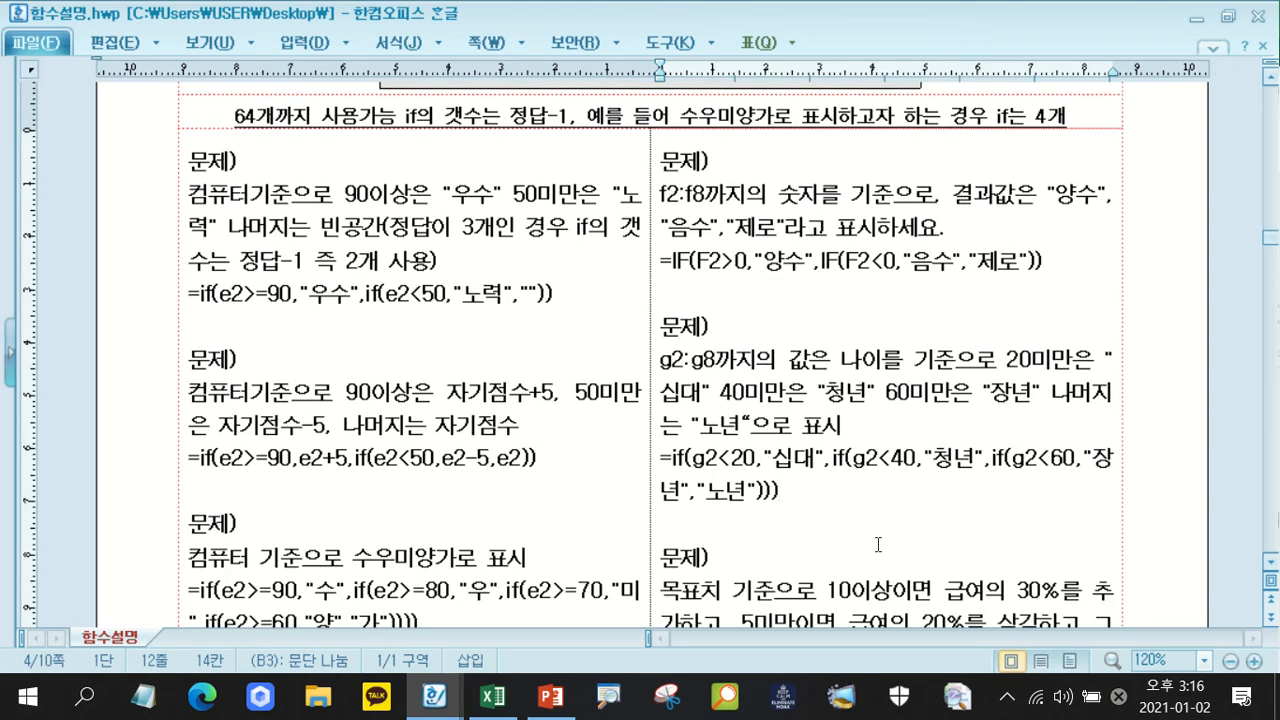
left_click(491, 696)
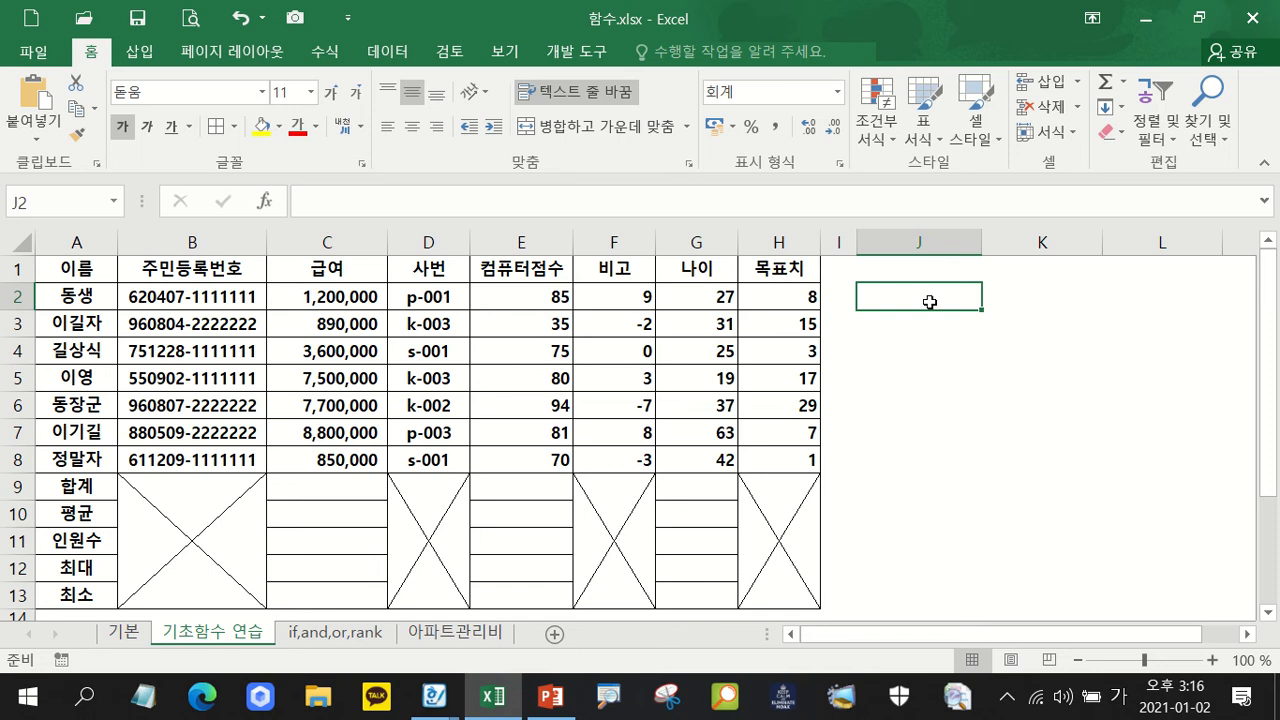
Start a nested formula in J2 with =IF(E2>=90,"우수", and open a second IF as its false value.
type("=")
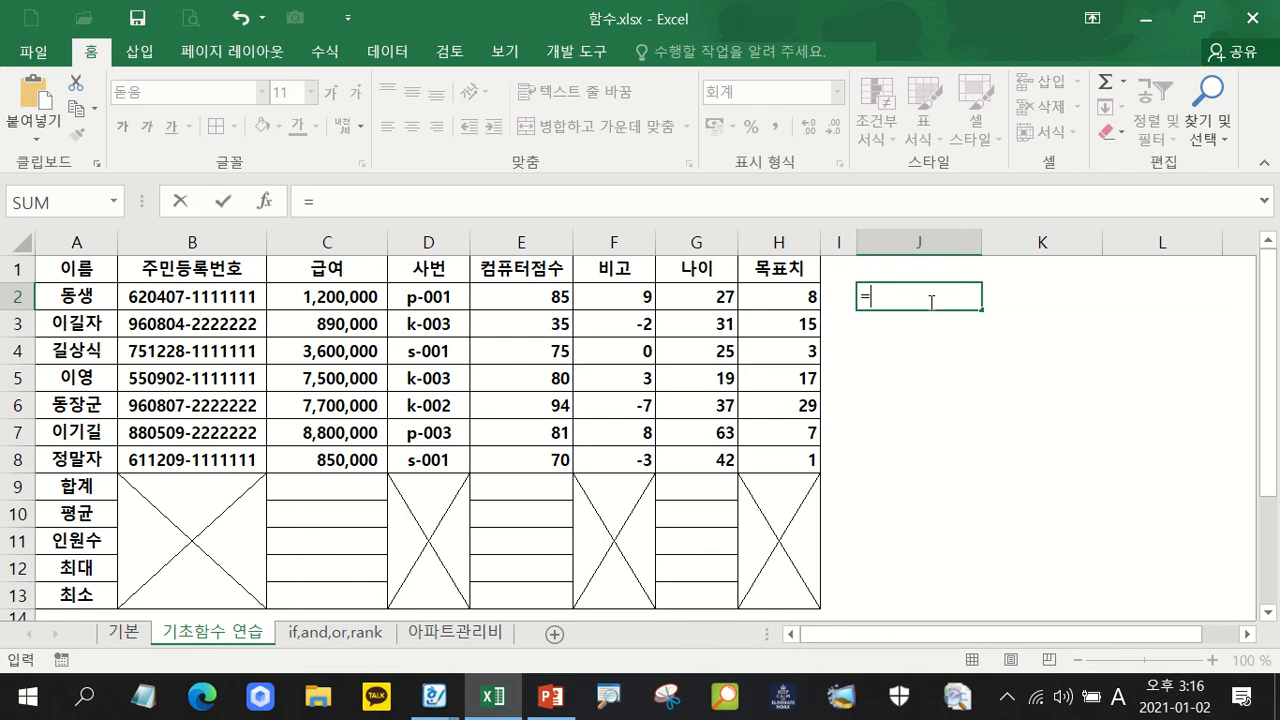
type("if(")
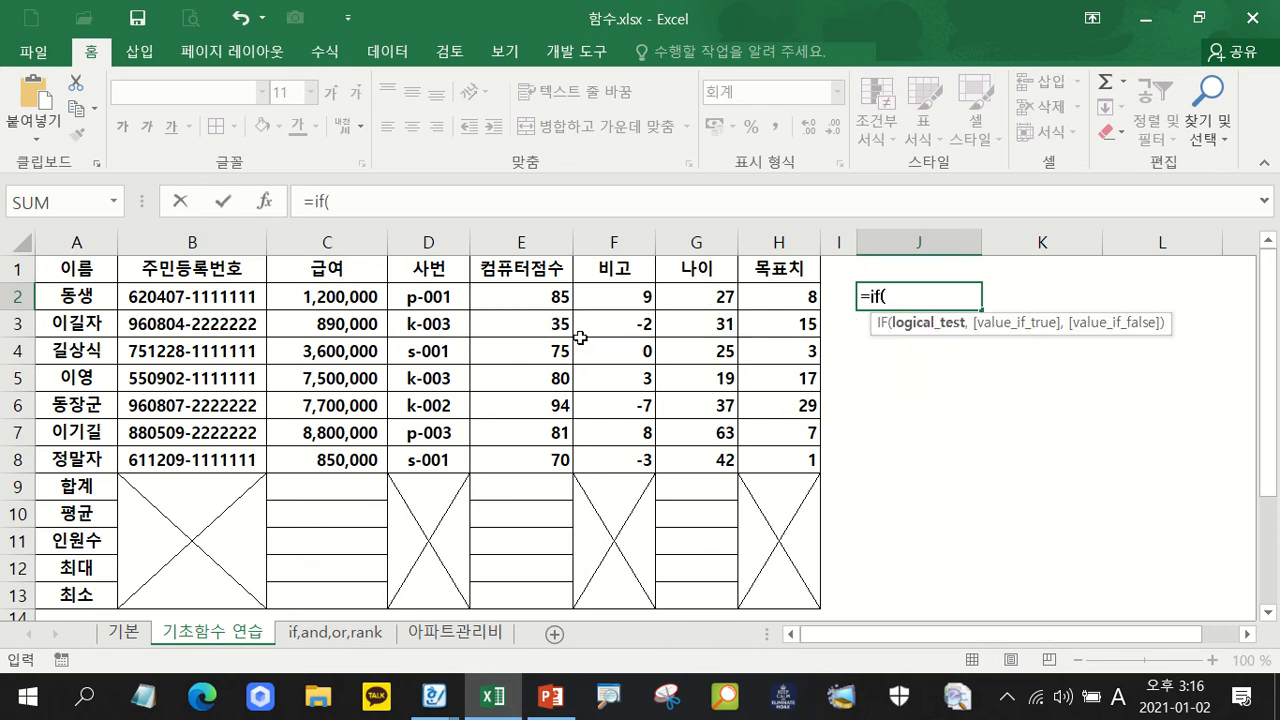
left_click(514, 297)
type(">=")
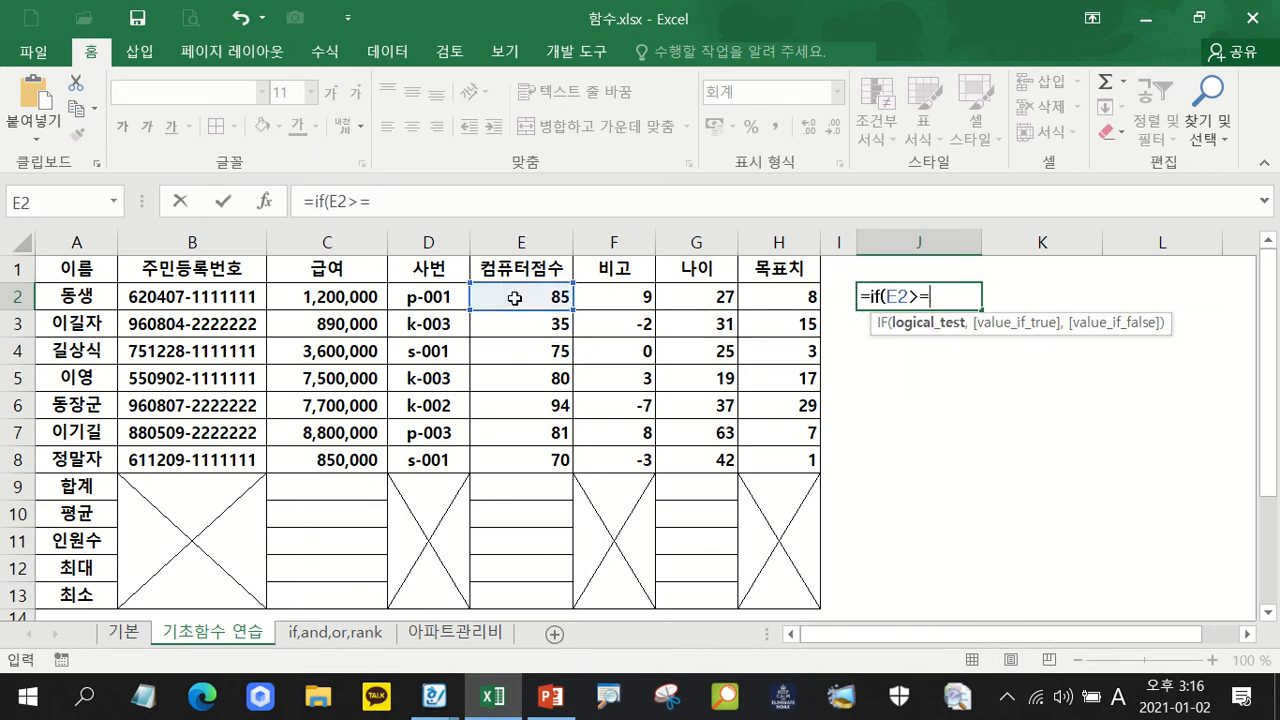
type("90,\"")
key("Hangul")
type("우수")
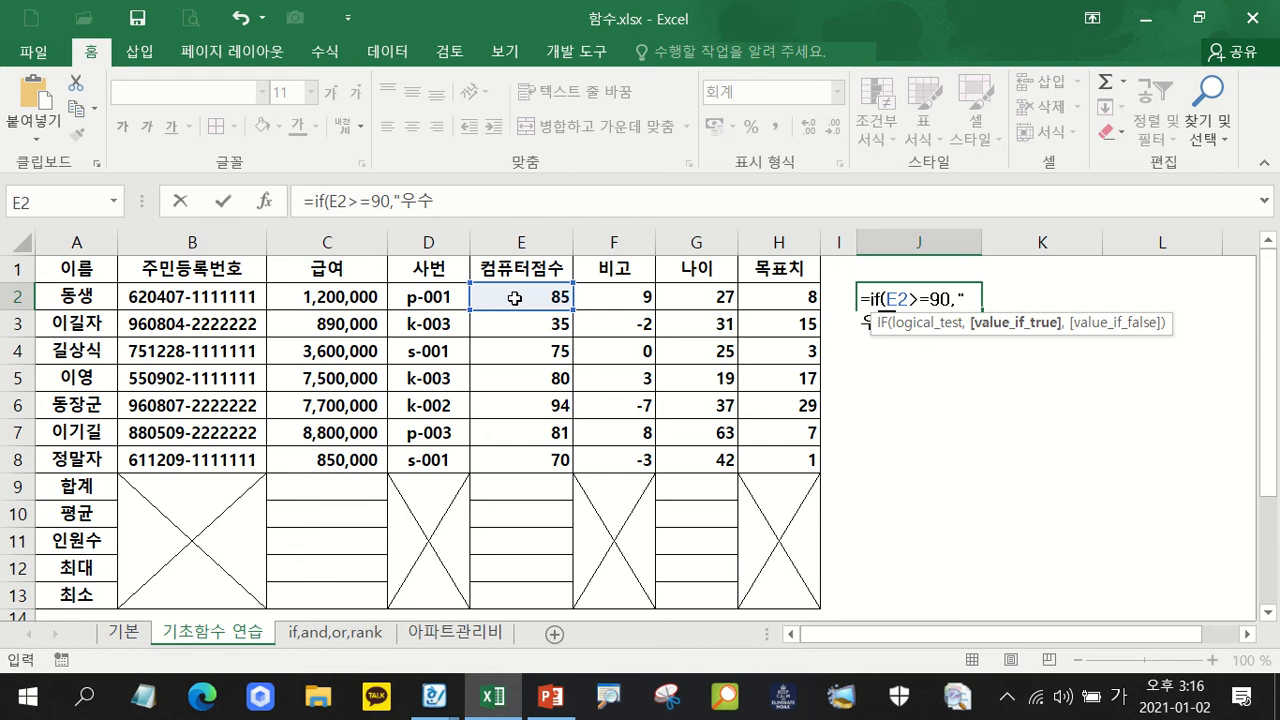
type("\",")
key("Hangul")
type("if(")
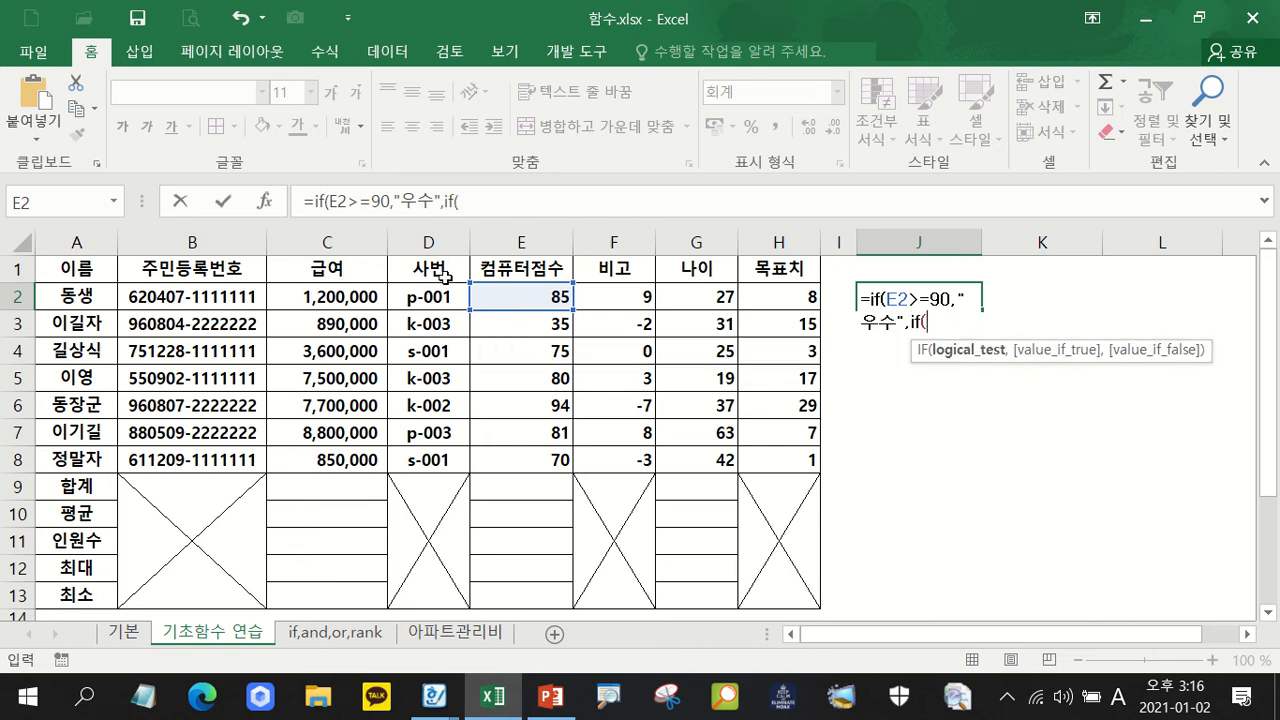
Complete the inner IF in J2 with E2<50,"노력","" and enter the nested formula.
left_click(511, 298)
type("<5")
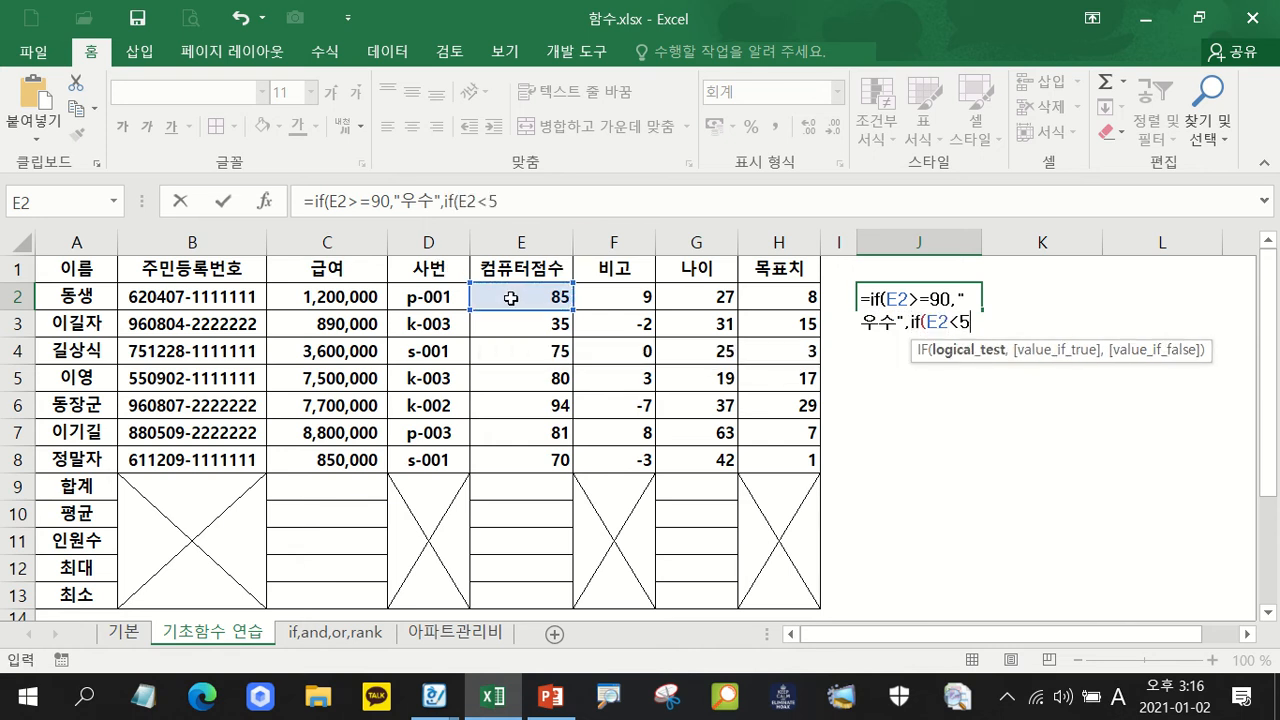
type("0,")
key("Hangul")
type("\"노력")
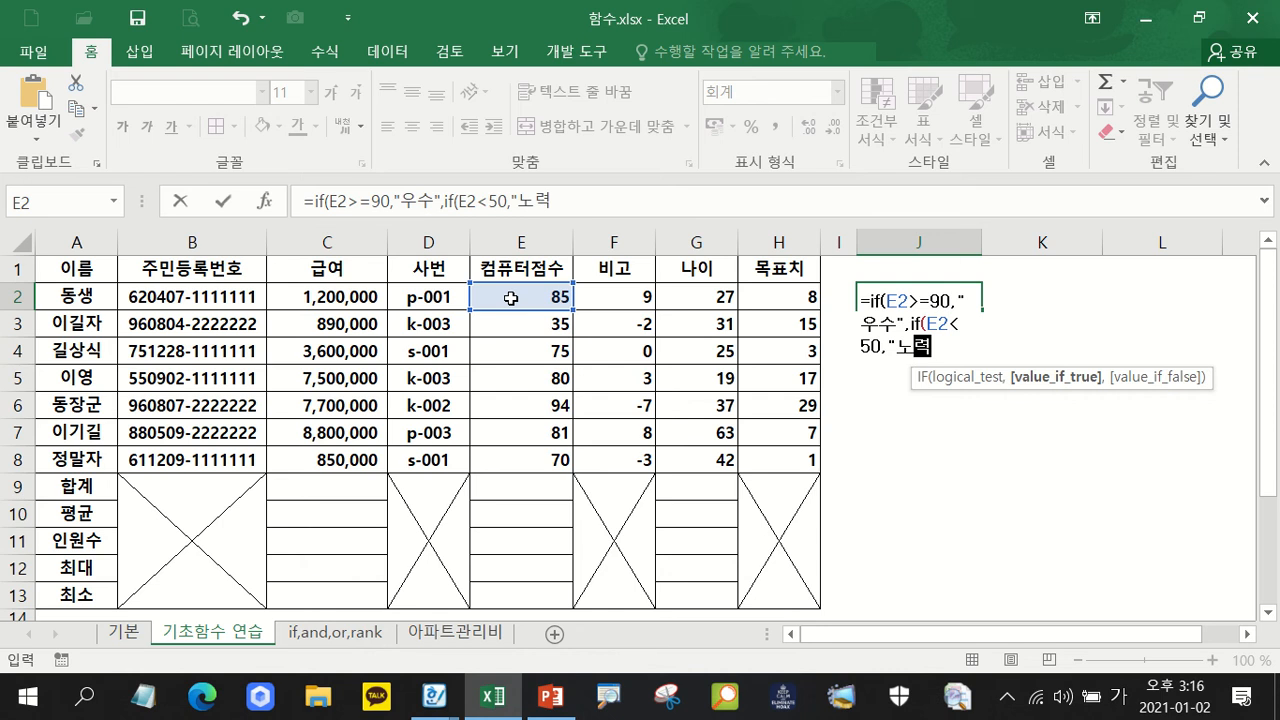
type("\",\"\"")
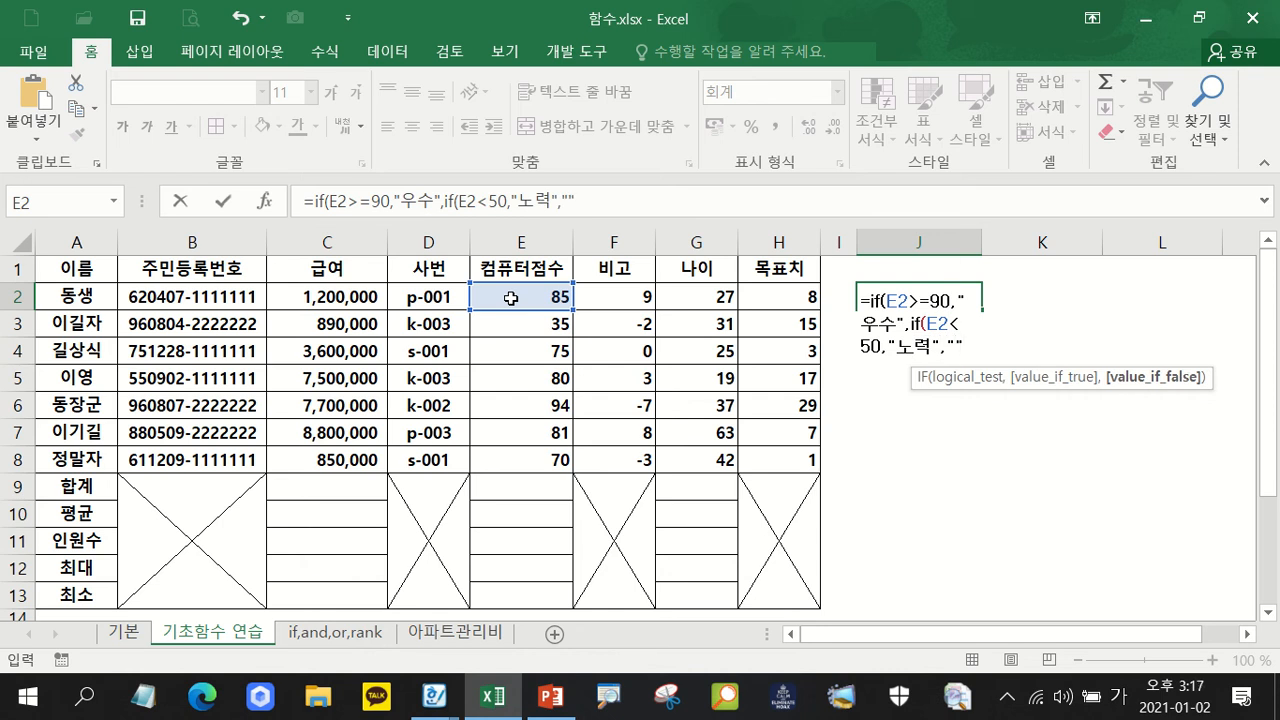
type("))")
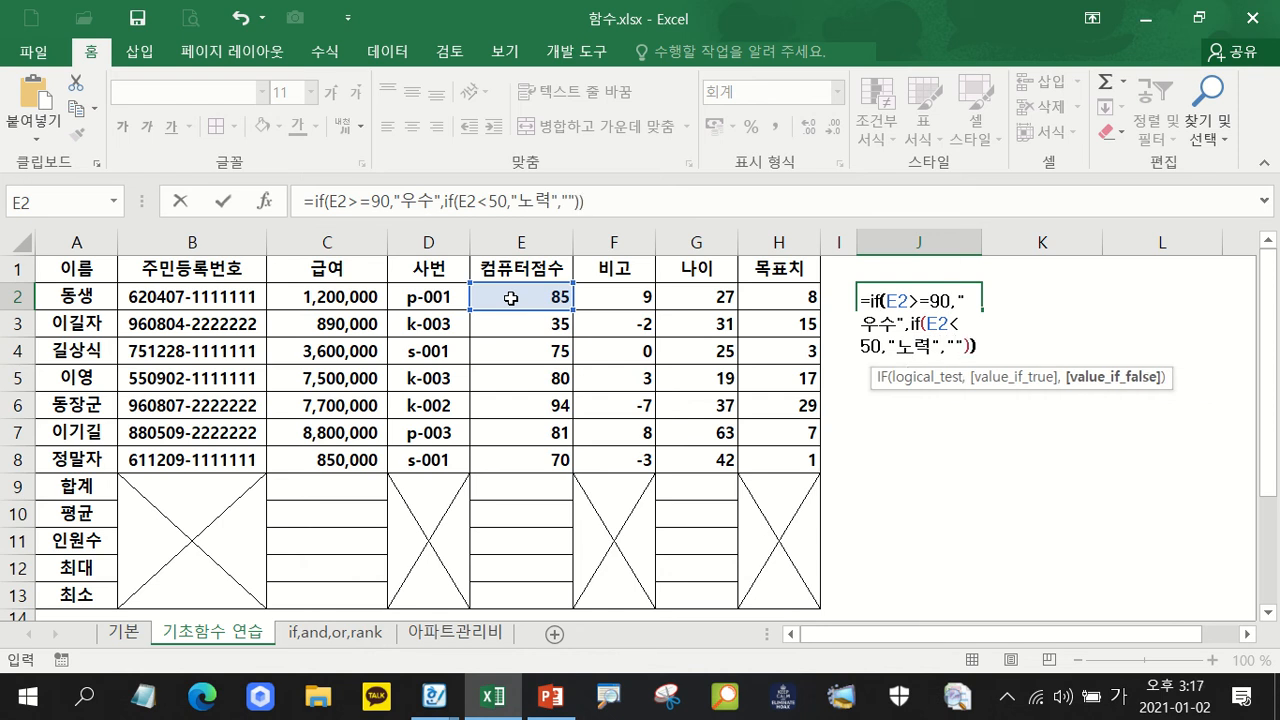
key("Return")
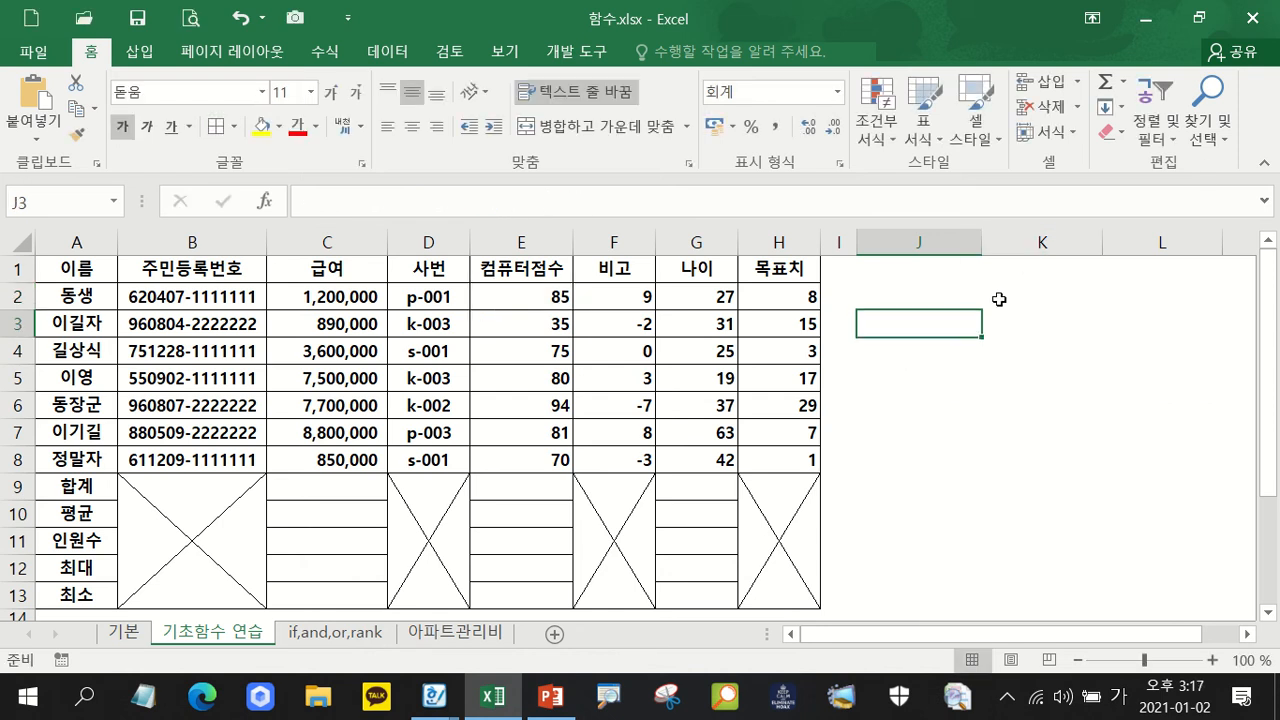
Copy the nested 우수/노력 formula from J2 down through J8 and review it.
left_click(956, 298)
left_click_drag(984, 310, 963, 468)
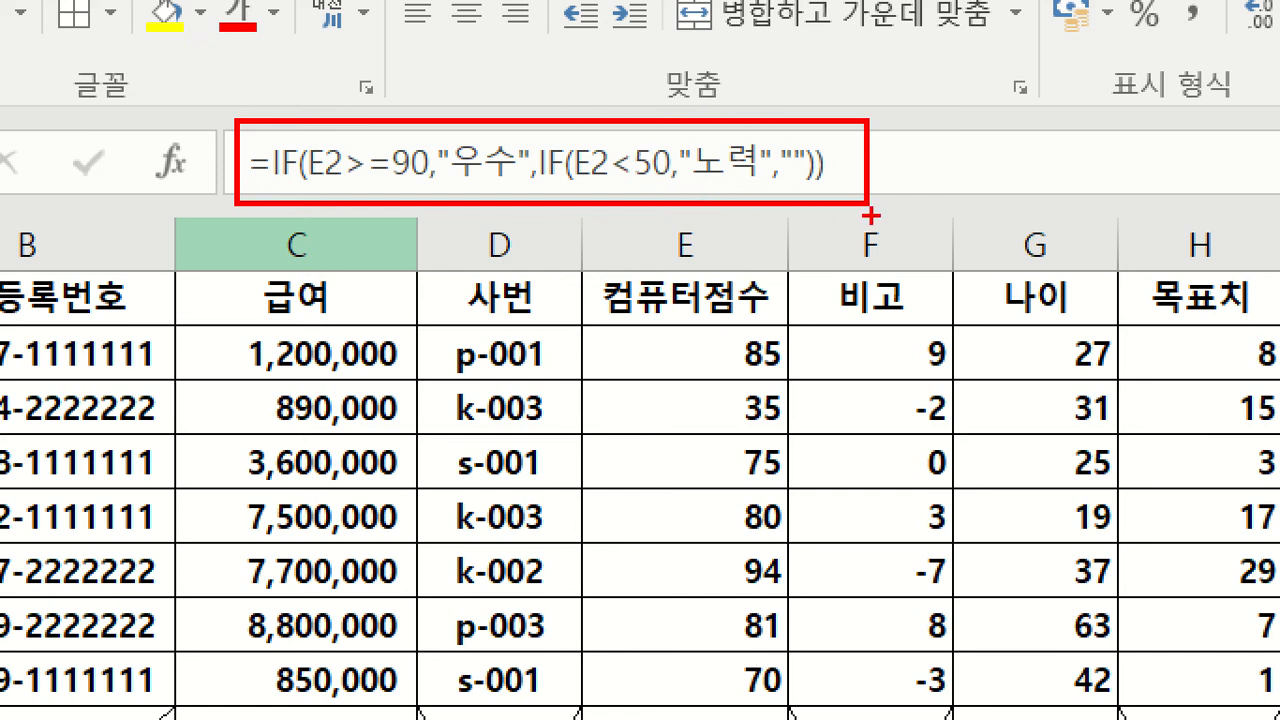
key("Escape")
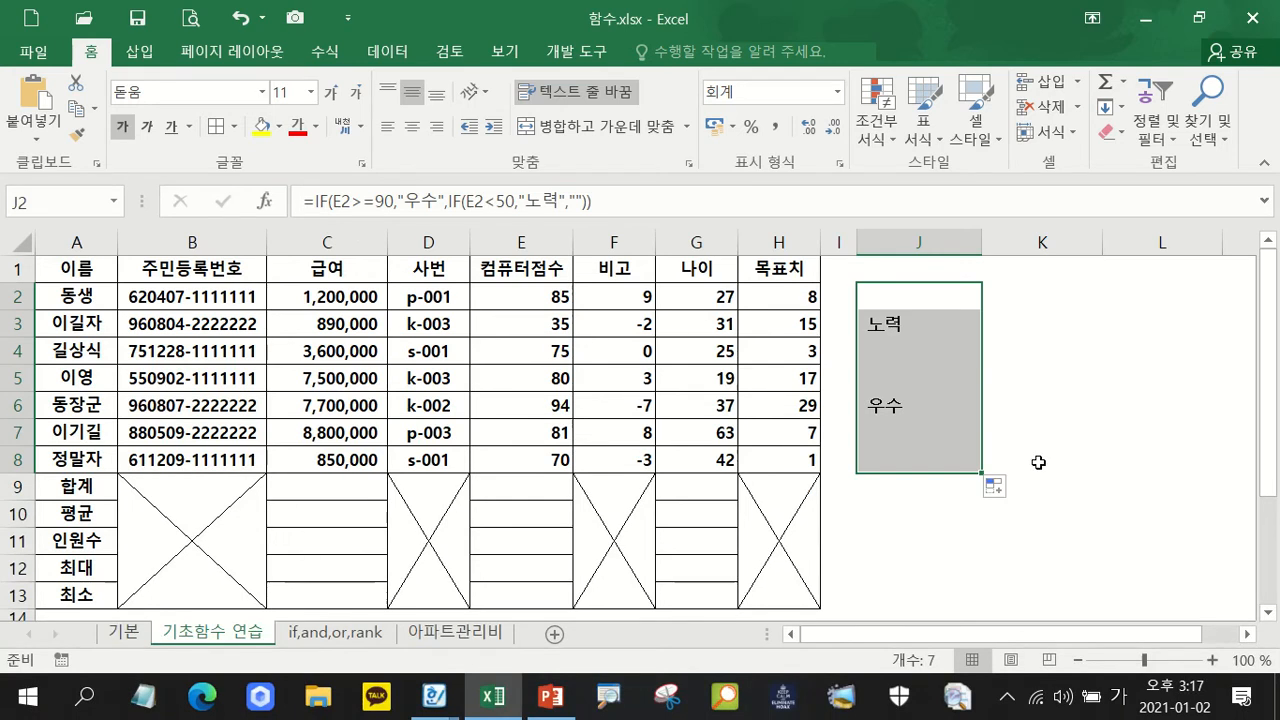
Clear J2:J8 and start a formula in J2 with =IF(E2>=90,E2+5, opening a second IF as its false value.
key("Delete")
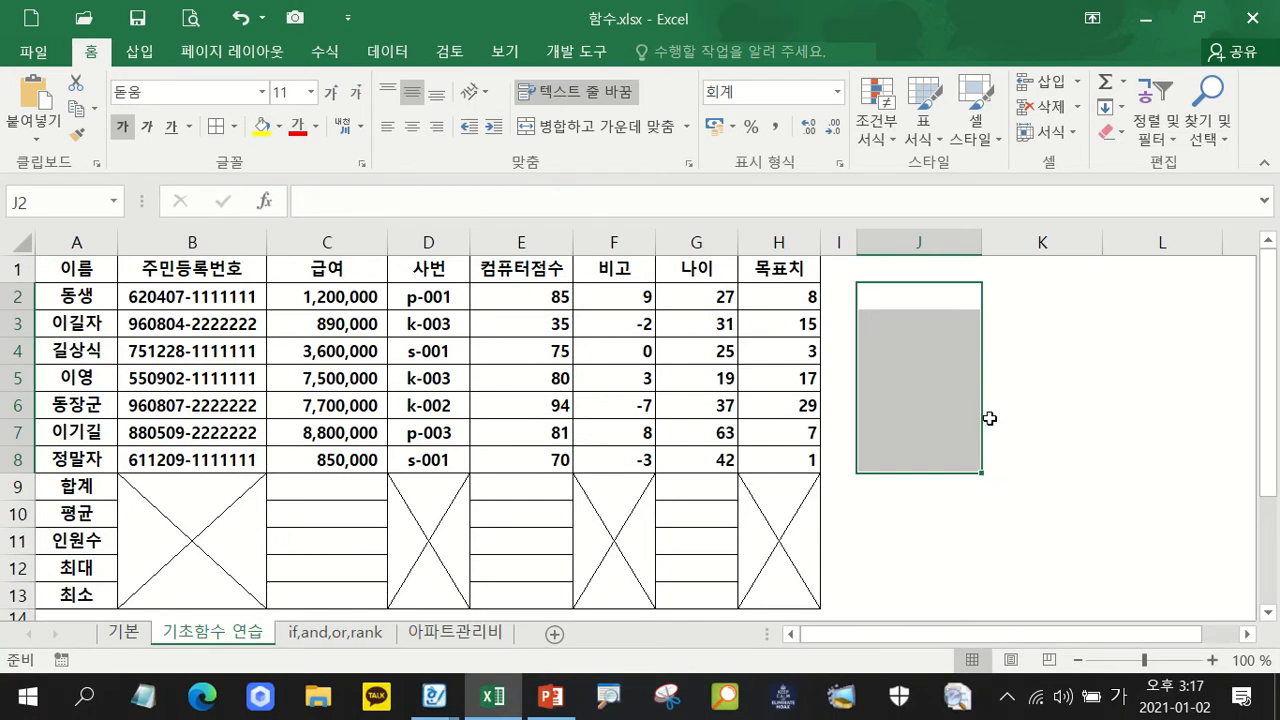
left_click(907, 289)
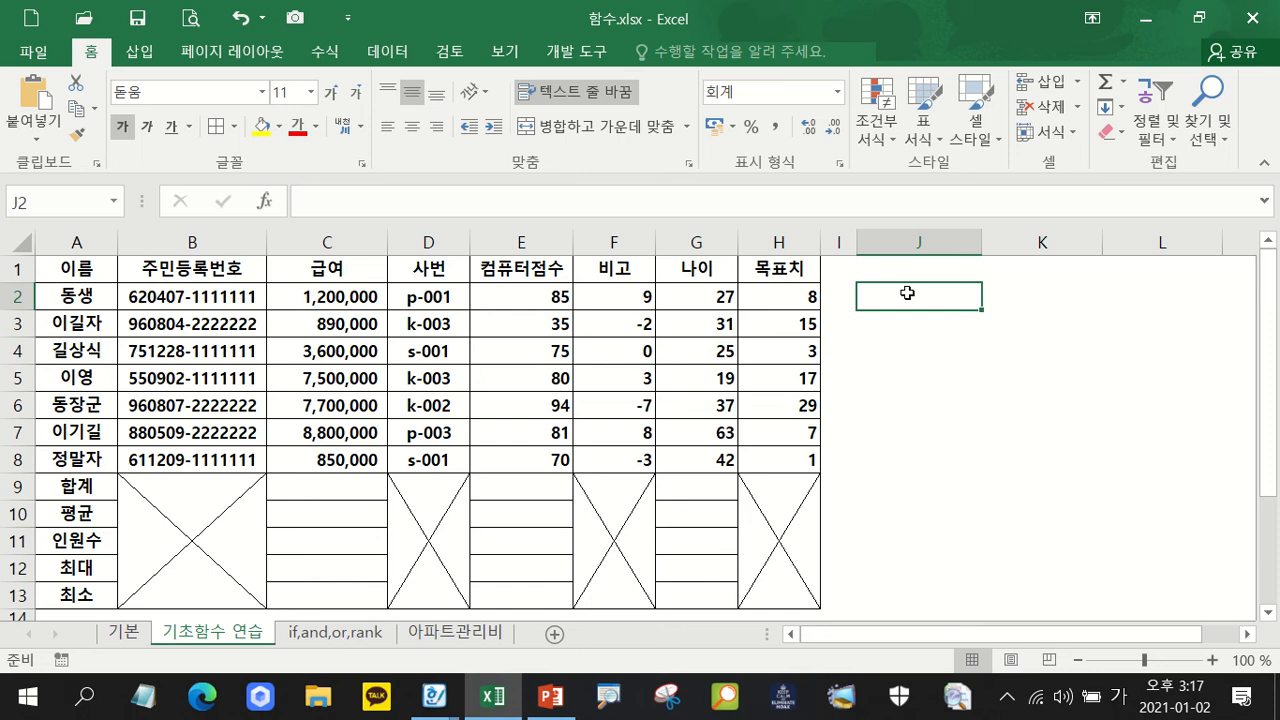
type("=")
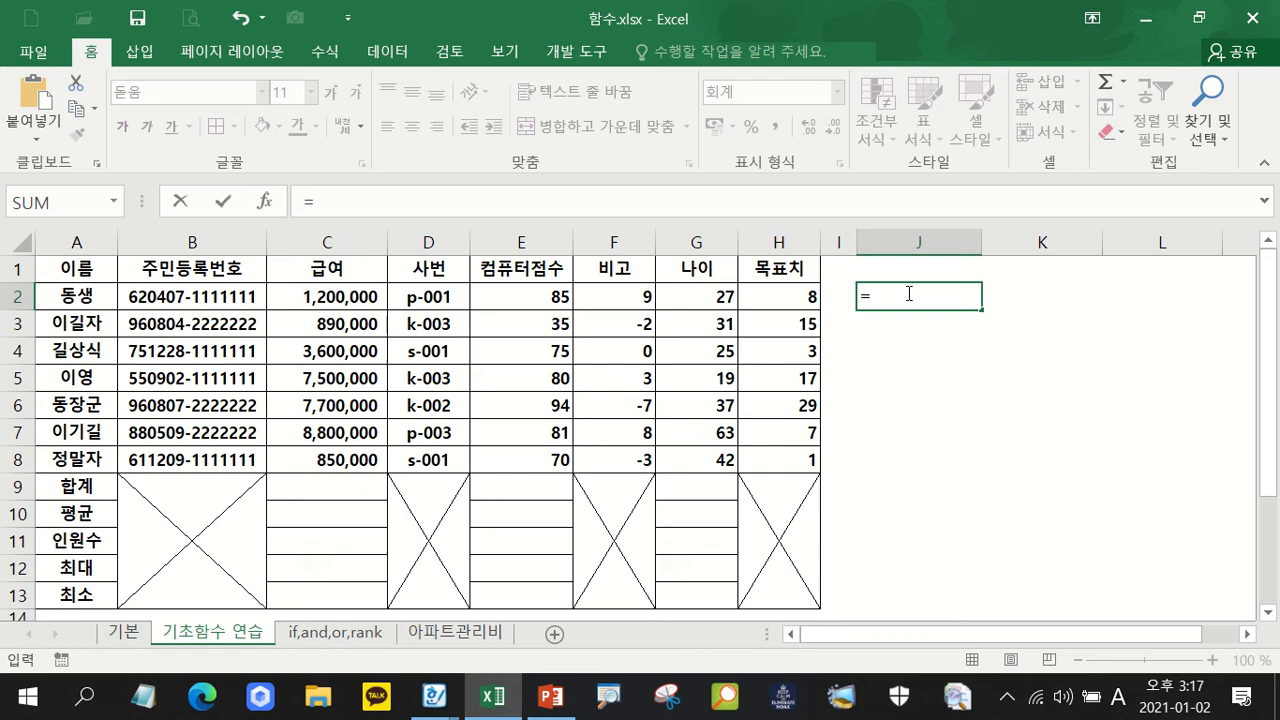
type("if(")
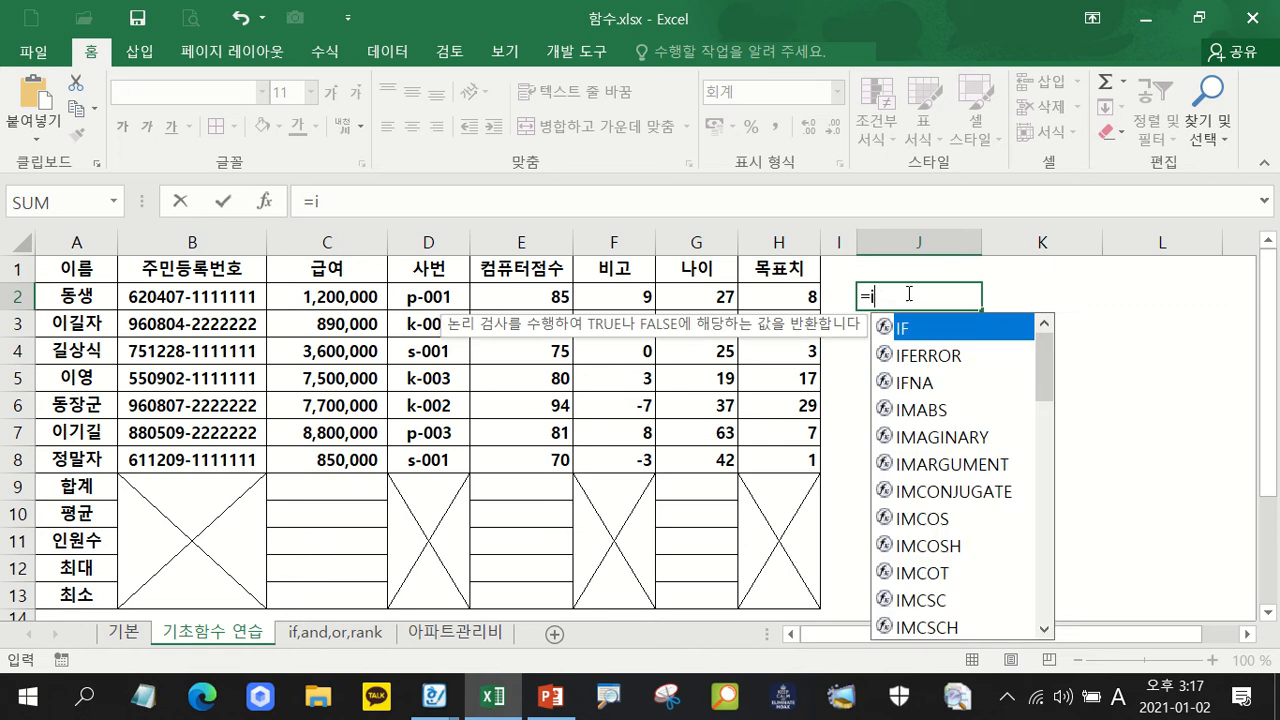
left_click(551, 297)
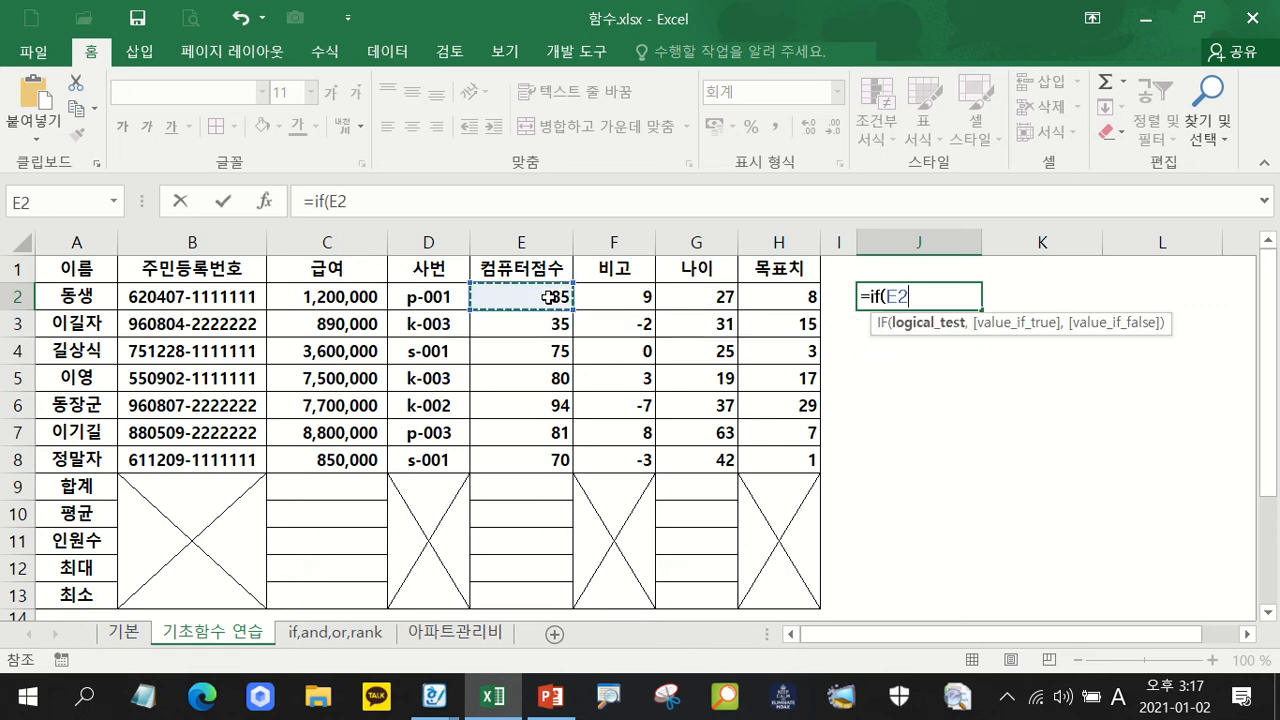
type(">=90,")
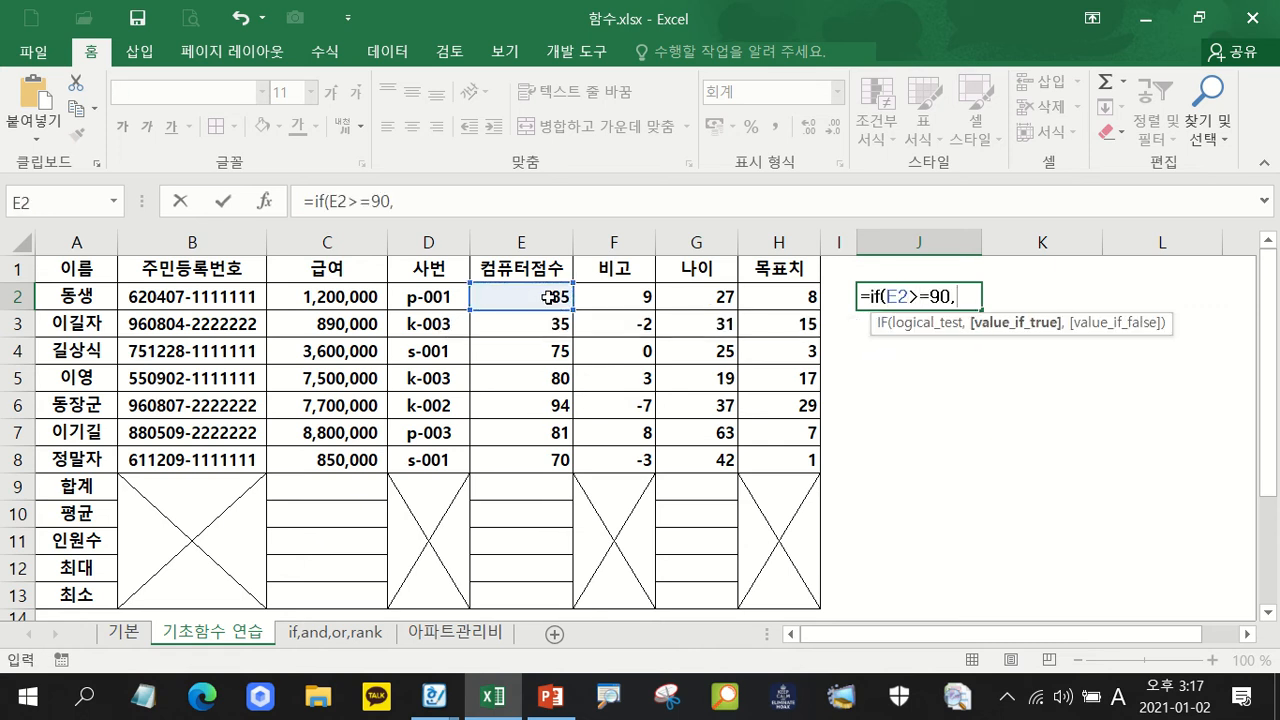
left_click(520, 298)
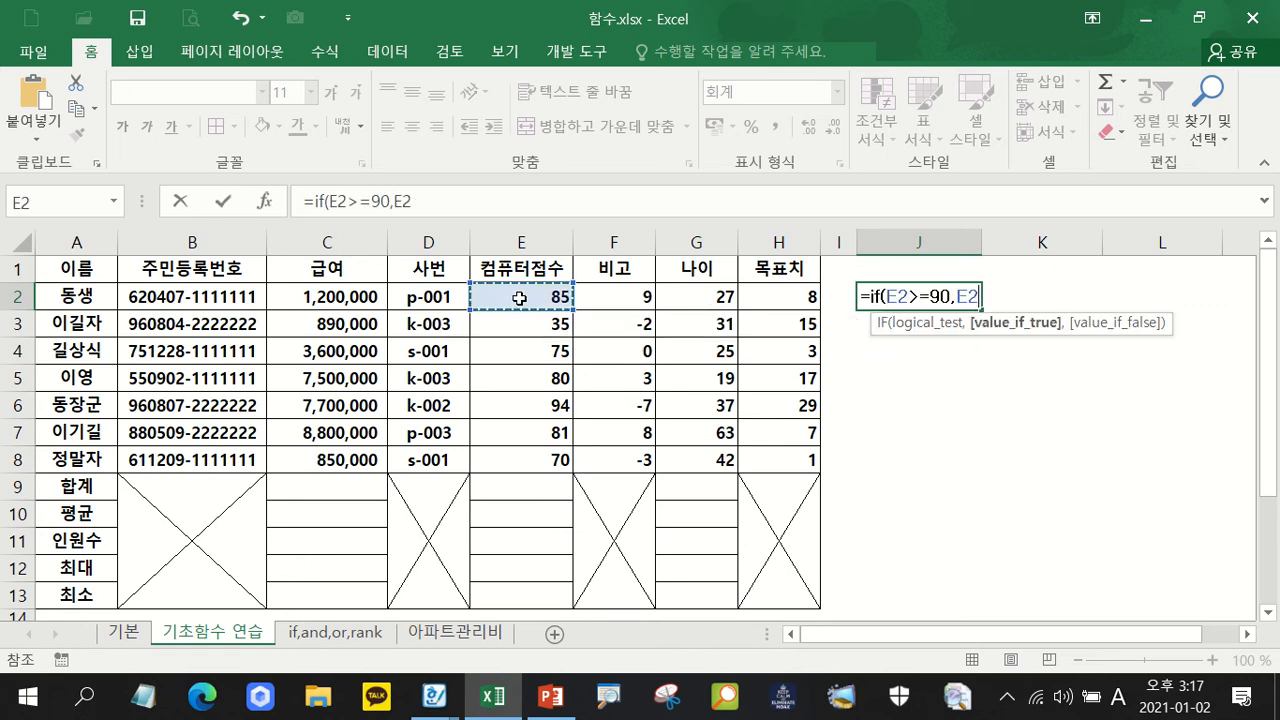
type("-")
key("BackSpace")
type("+")
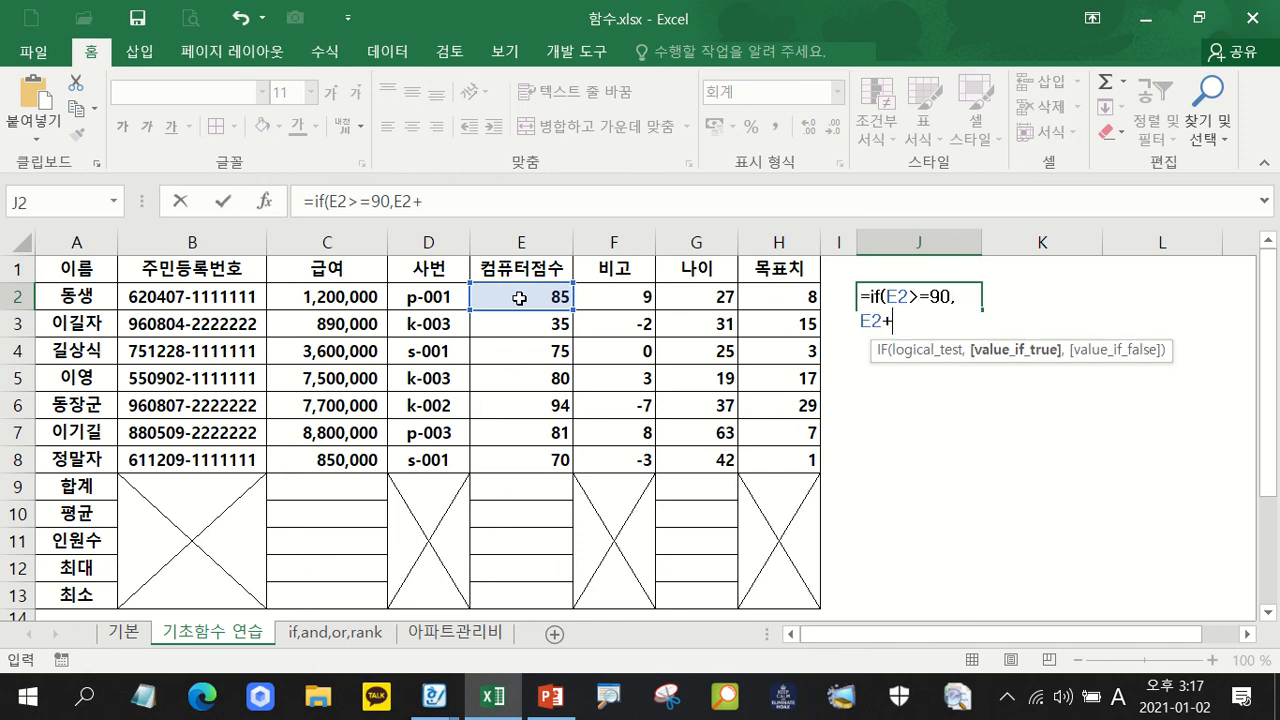
type("5,if(")
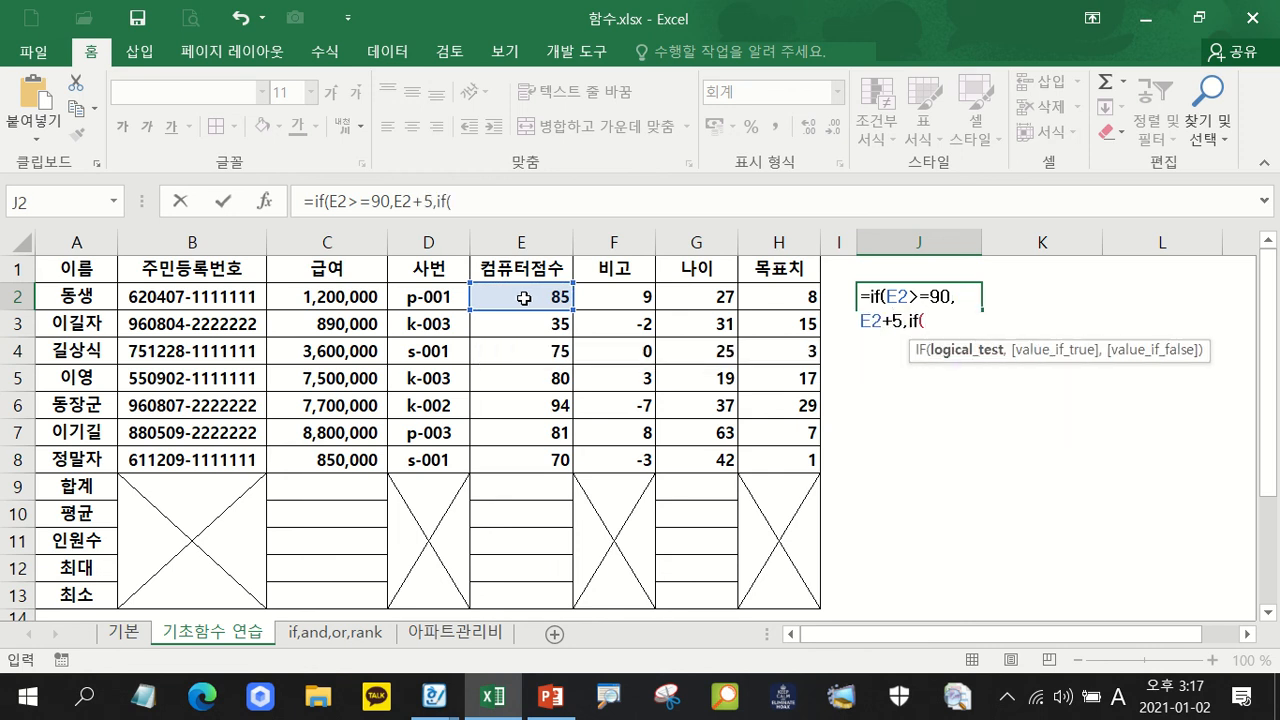
Complete the inner IF in J2 with E2<50,E2-5,E2 and enter the nested formula.
left_click(522, 298)
type("<50,")
left_click(534, 293)
type("-5,")
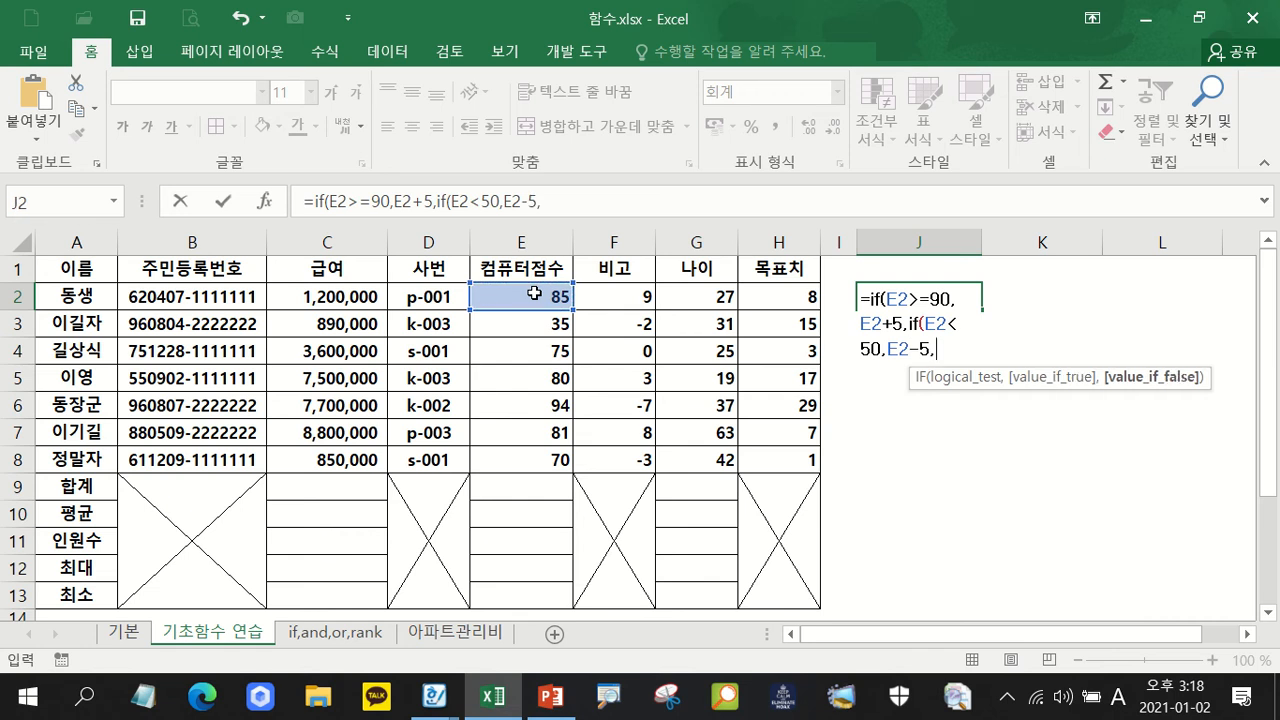
left_click(534, 293)
type("))")
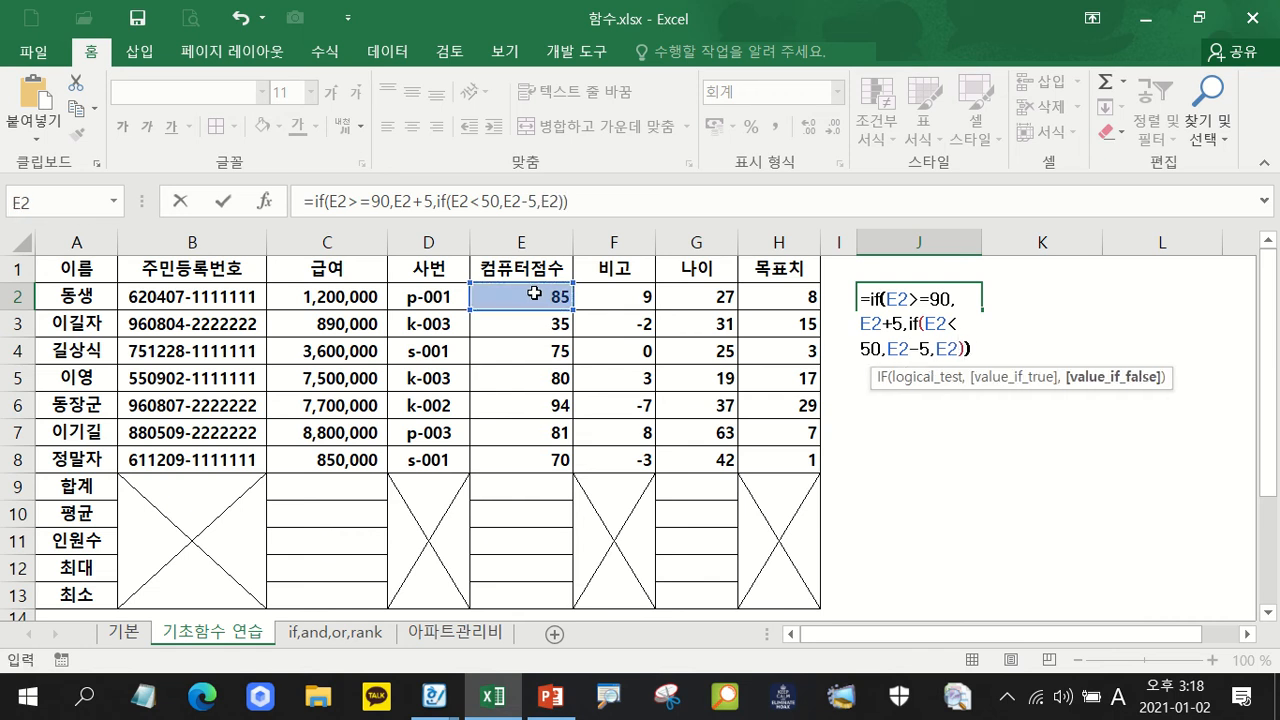
key("Return")
Copy the nested score-adjustment formula from J2 down through J8 and review it.
left_click(945, 293)
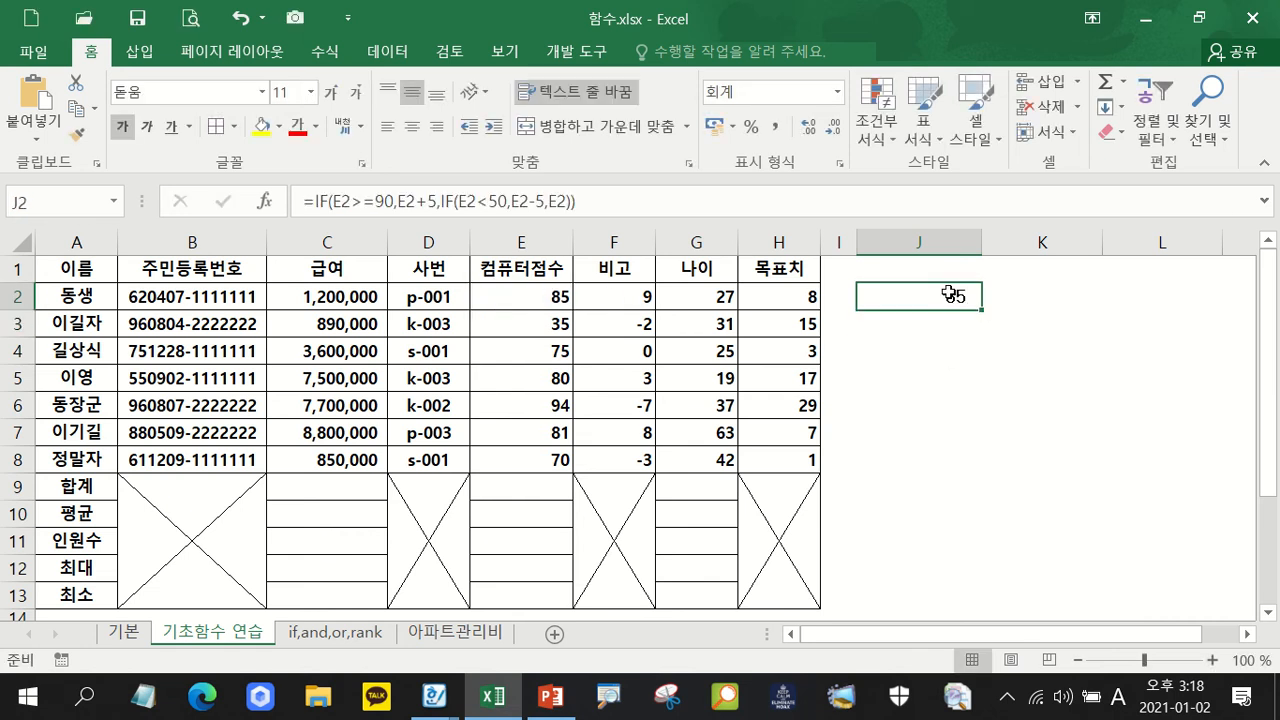
left_click_drag(982, 312, 983, 483)
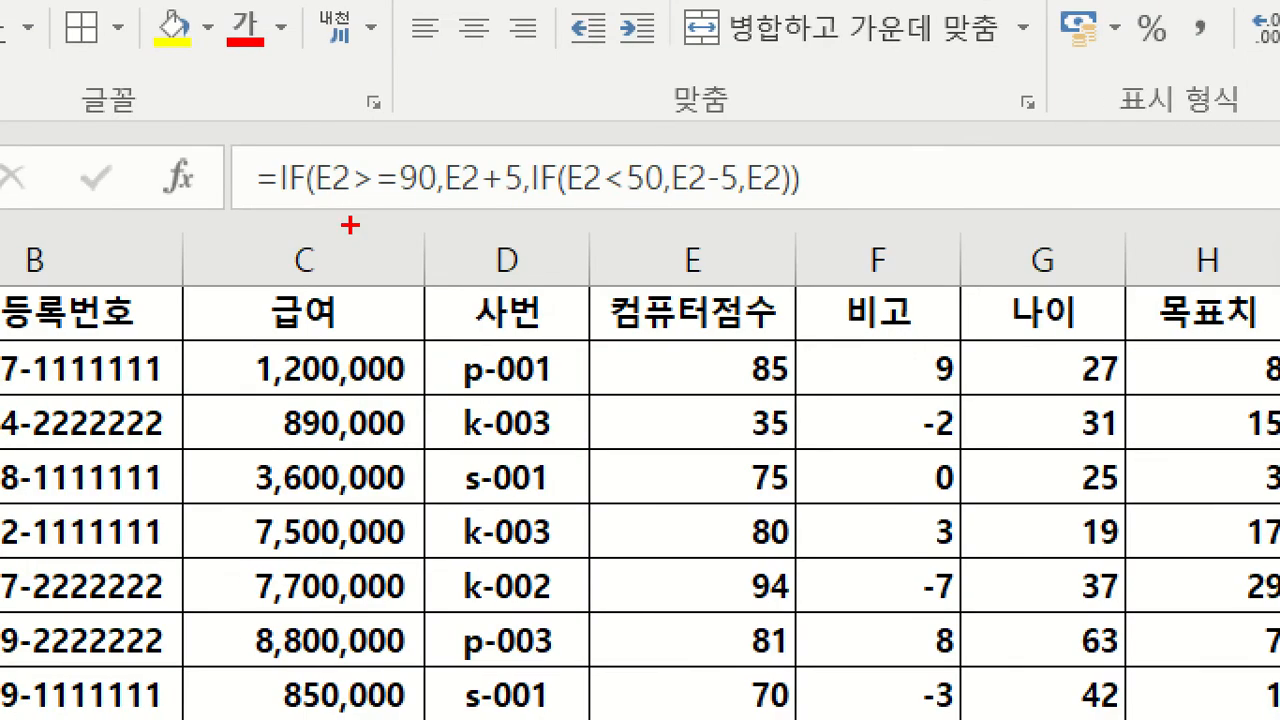
mouse_move(256, 148)
left_mouse_down()
mouse_move(603, 218)
mouse_move(884, 230)
left_mouse_up()
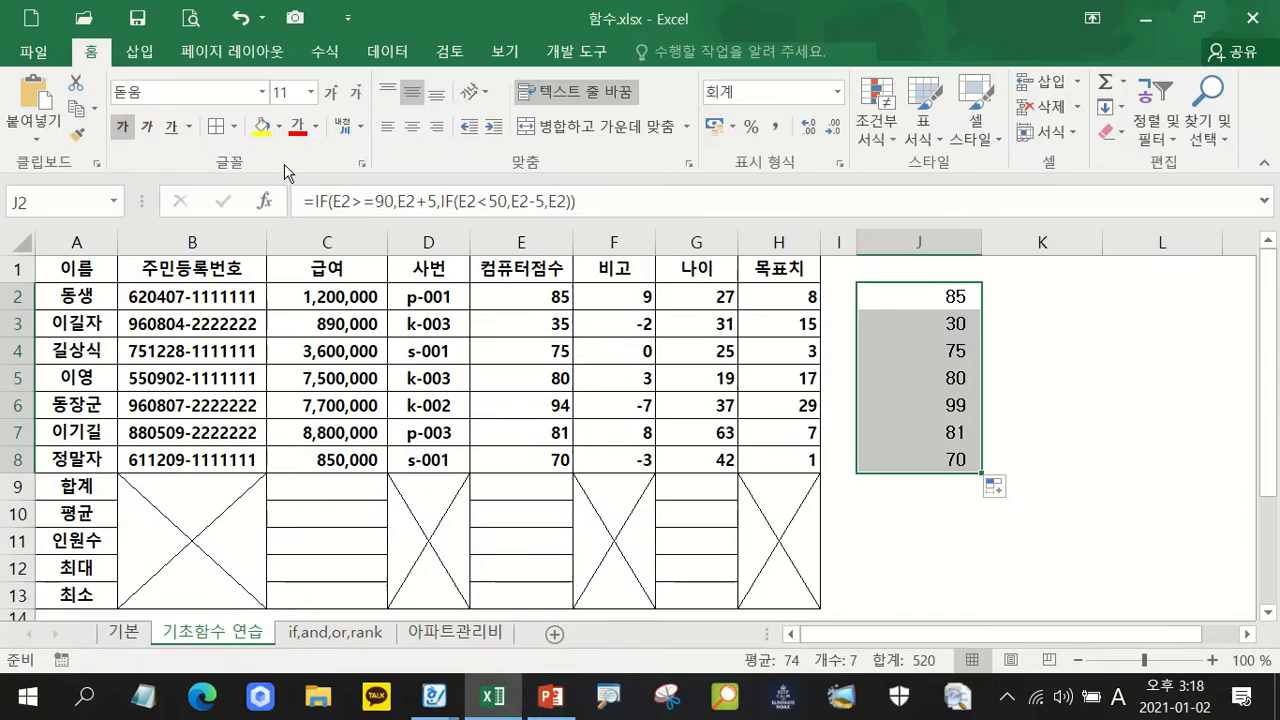
Clear J2:J8 and start a grading formula in J2 with =IF(E2>=90,"수",.
key("Delete")
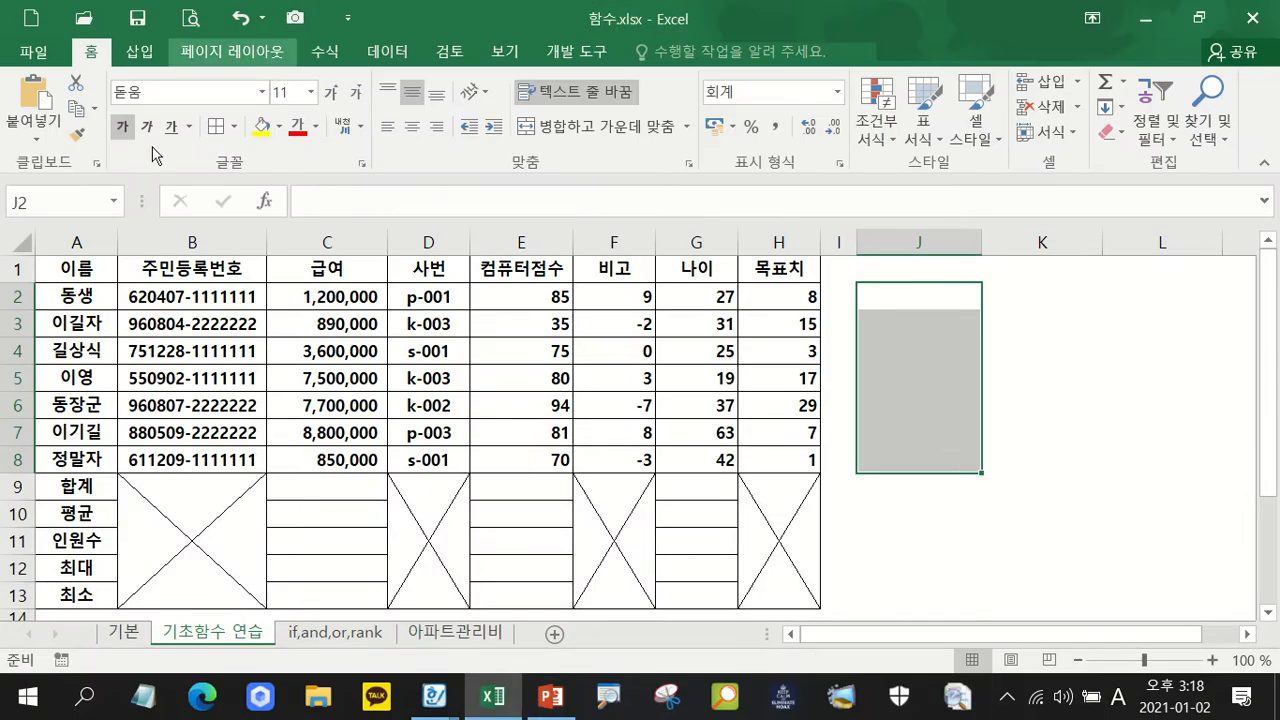
left_click(900, 292)
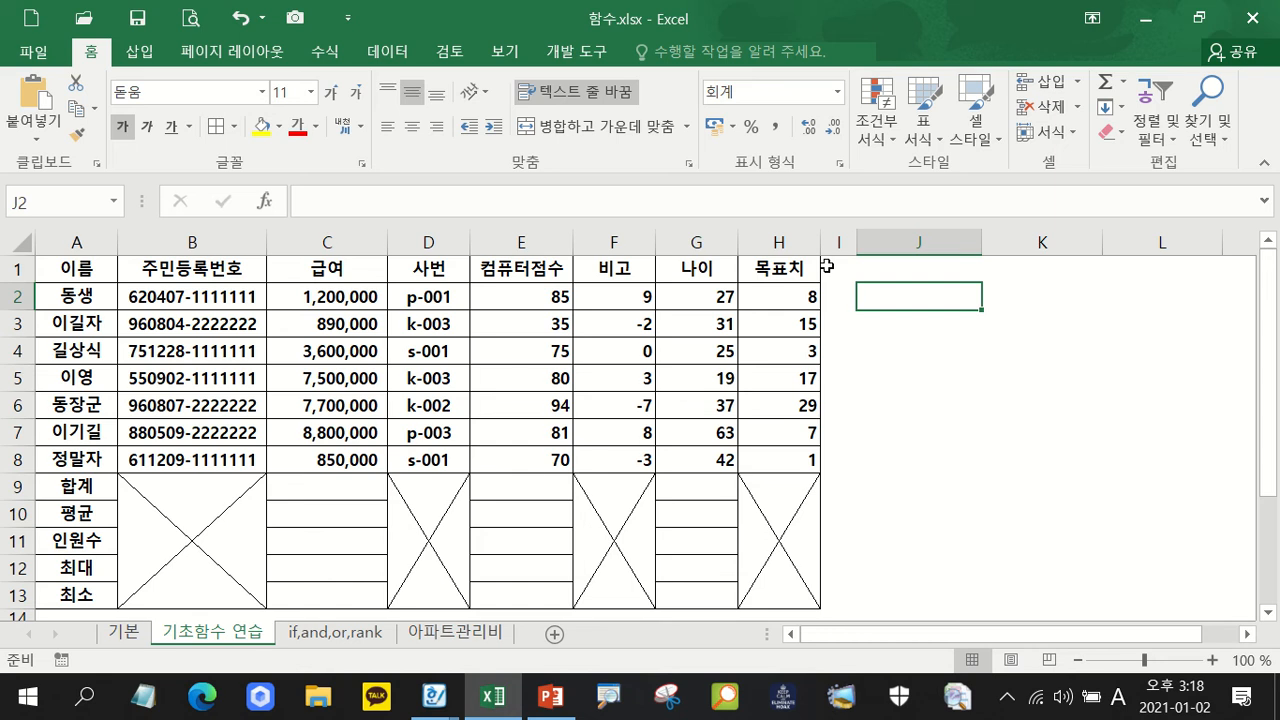
type("=if(")
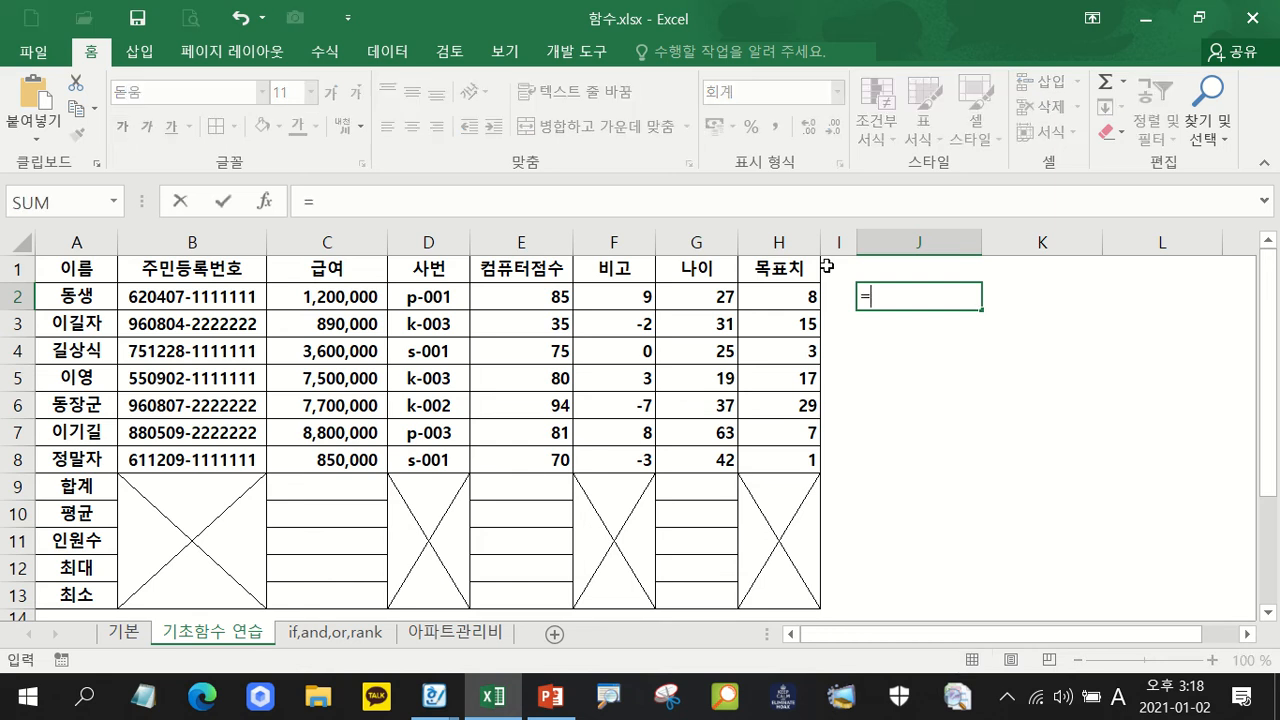
left_click(525, 295)
type(">=")
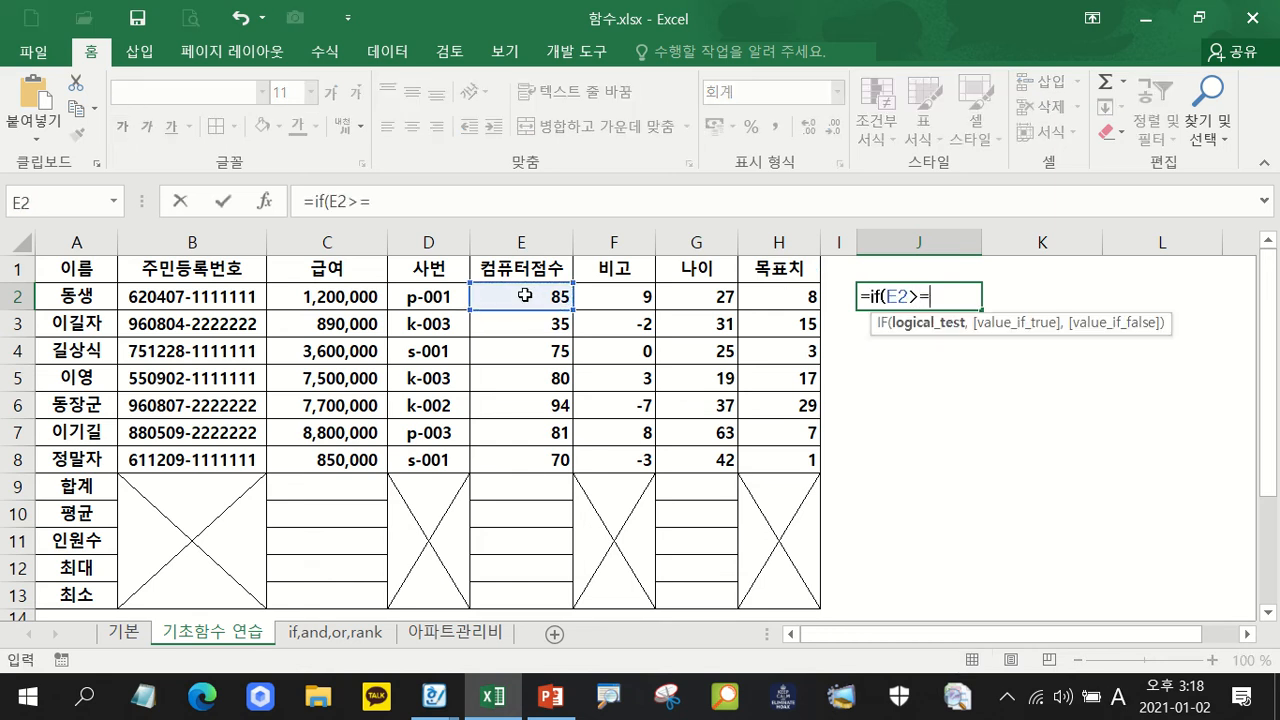
type("90,\"")
key("Hangul")
type("수\"")
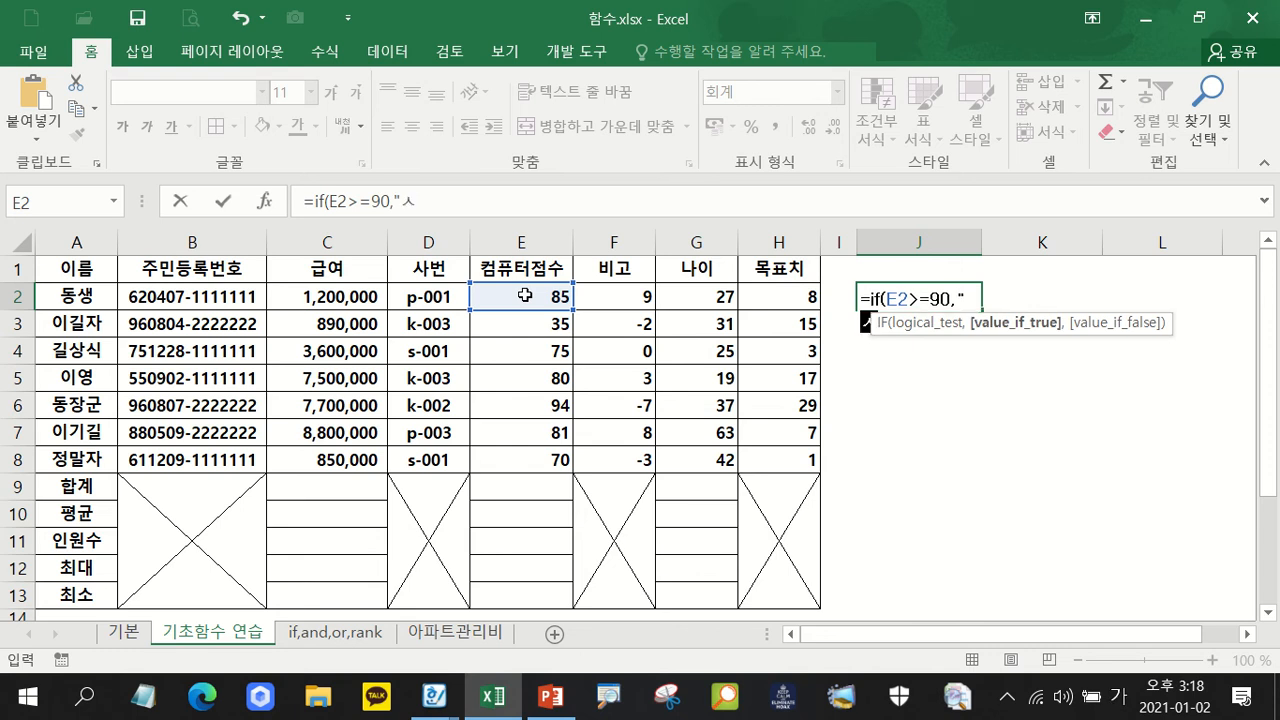
type(",")
key("Hangul")
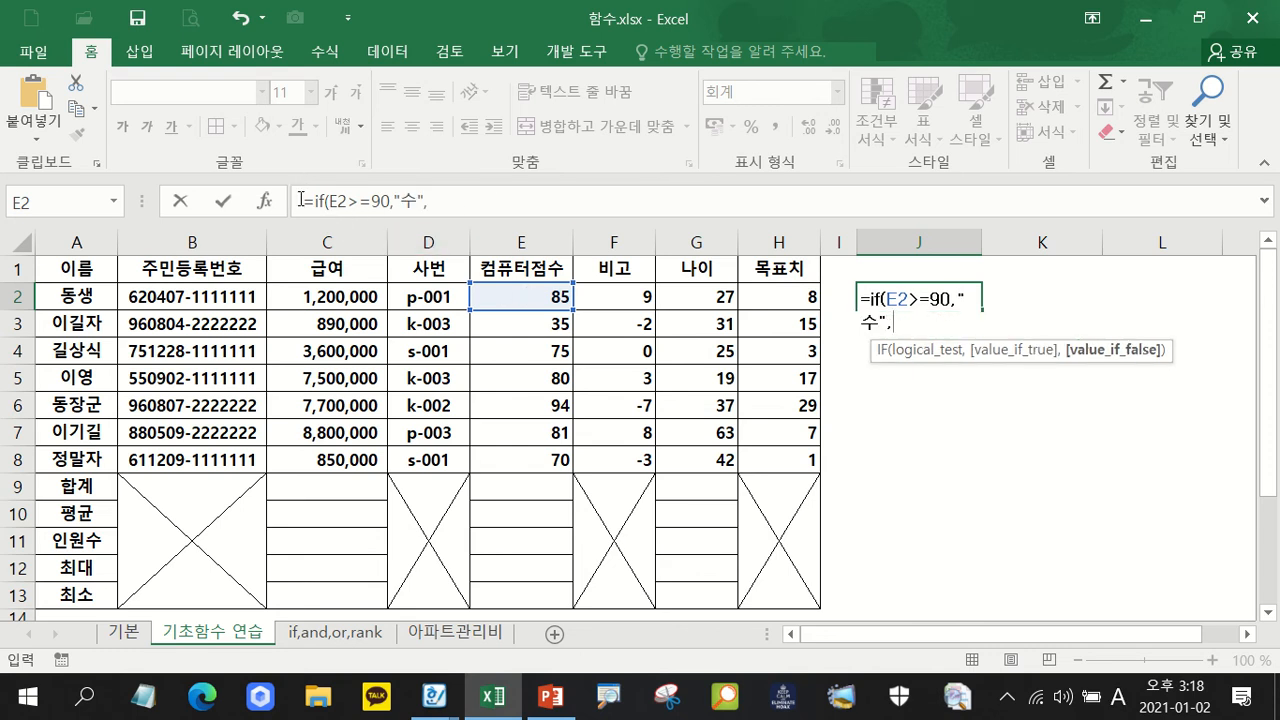
Copy the if(E2>=90,"수", portion of the J2 formula and append it three times as nested IFs.
left_click_drag(318, 202, 481, 209)
left_click(462, 200)
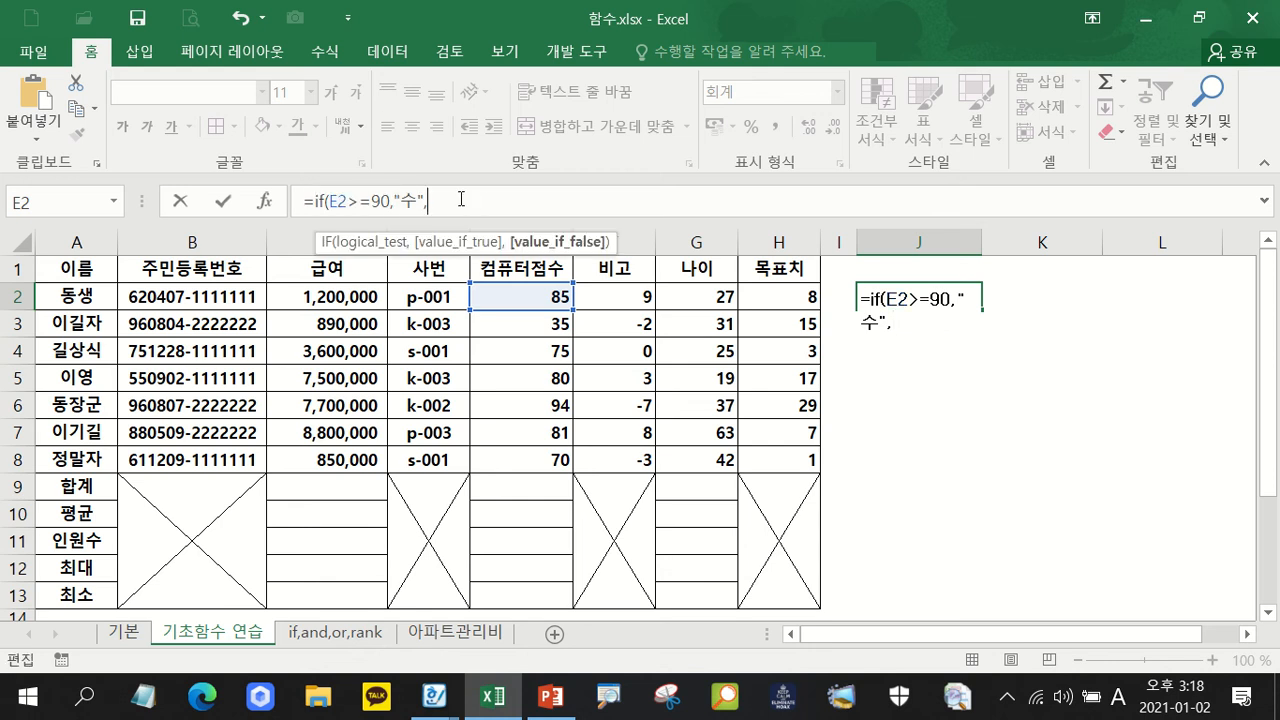
key("ctrl+v")
key("ctrl+v")
key("ctrl+v")
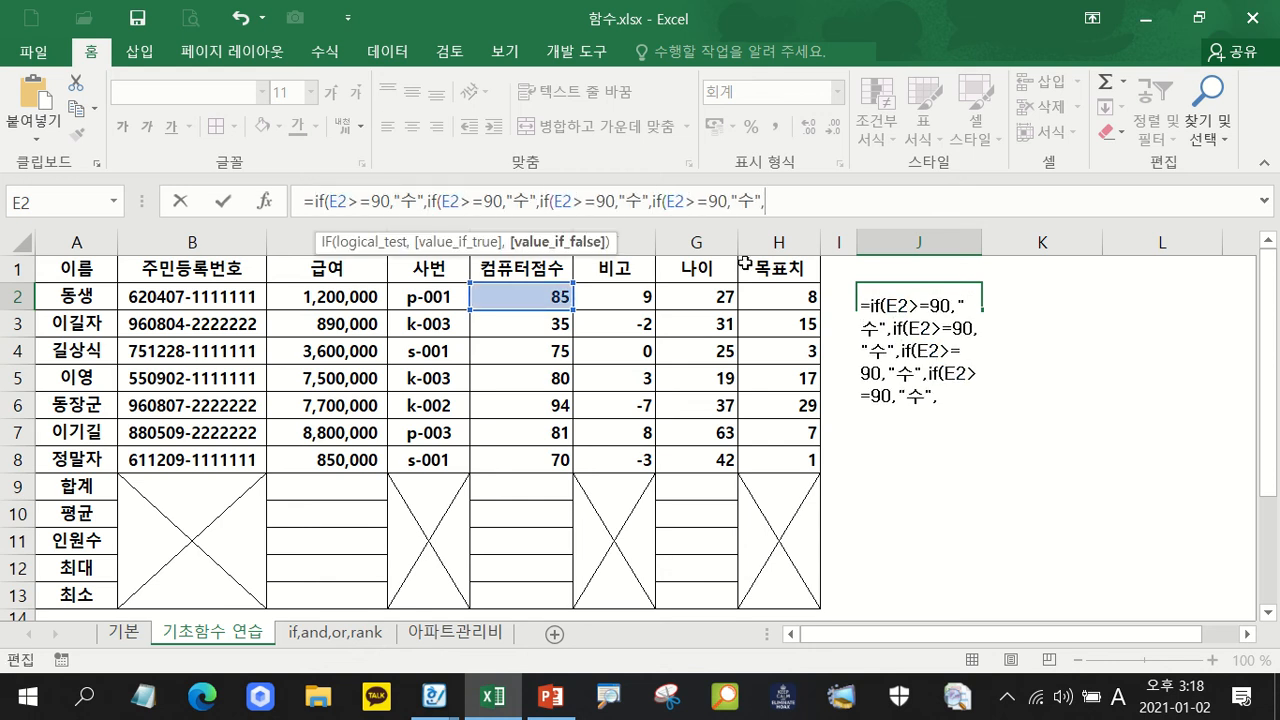
Change the second IF in the J2 formula to test E2>=80 and return "우".
left_click(492, 203)
type("8")
left_click_drag(514, 202, 530, 202)
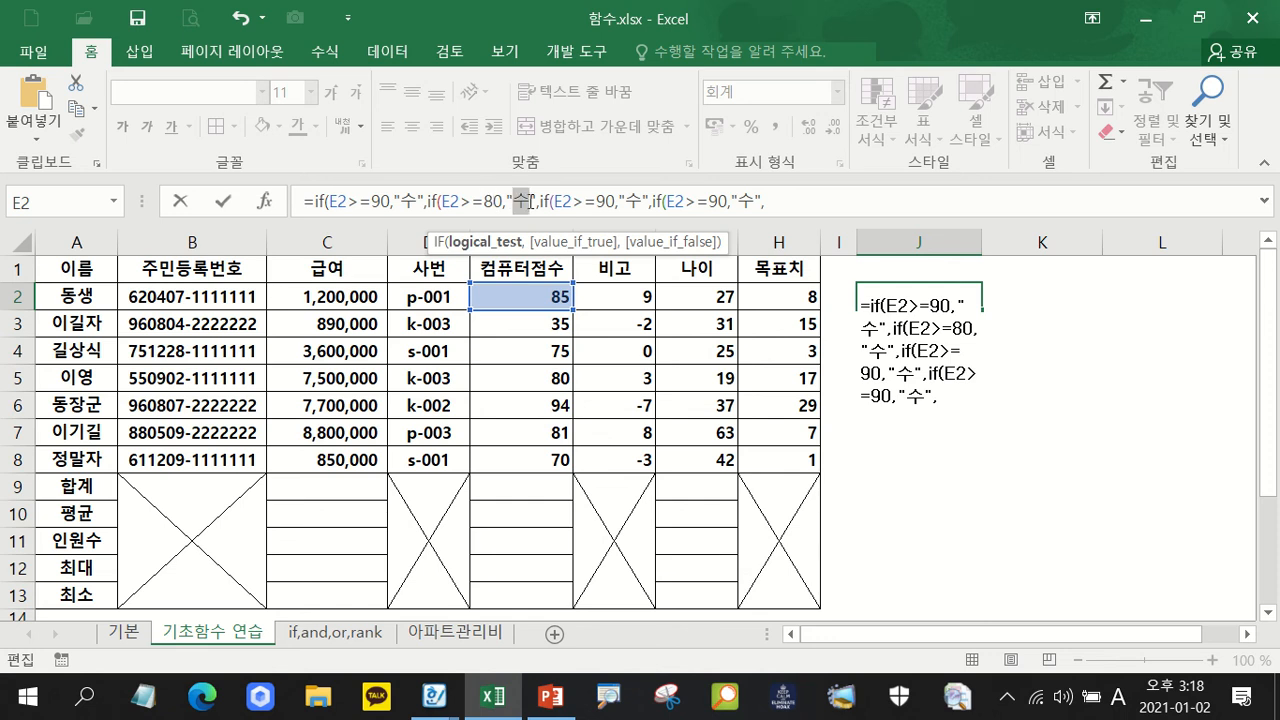
type("dn")
key("BackSpace")
key("BackSpace")
key("Hangul")
type("우")
Change the third IF in the J2 formula to test E2>=70 and return "미".
left_click_drag(597, 196, 608, 198)
type("7")
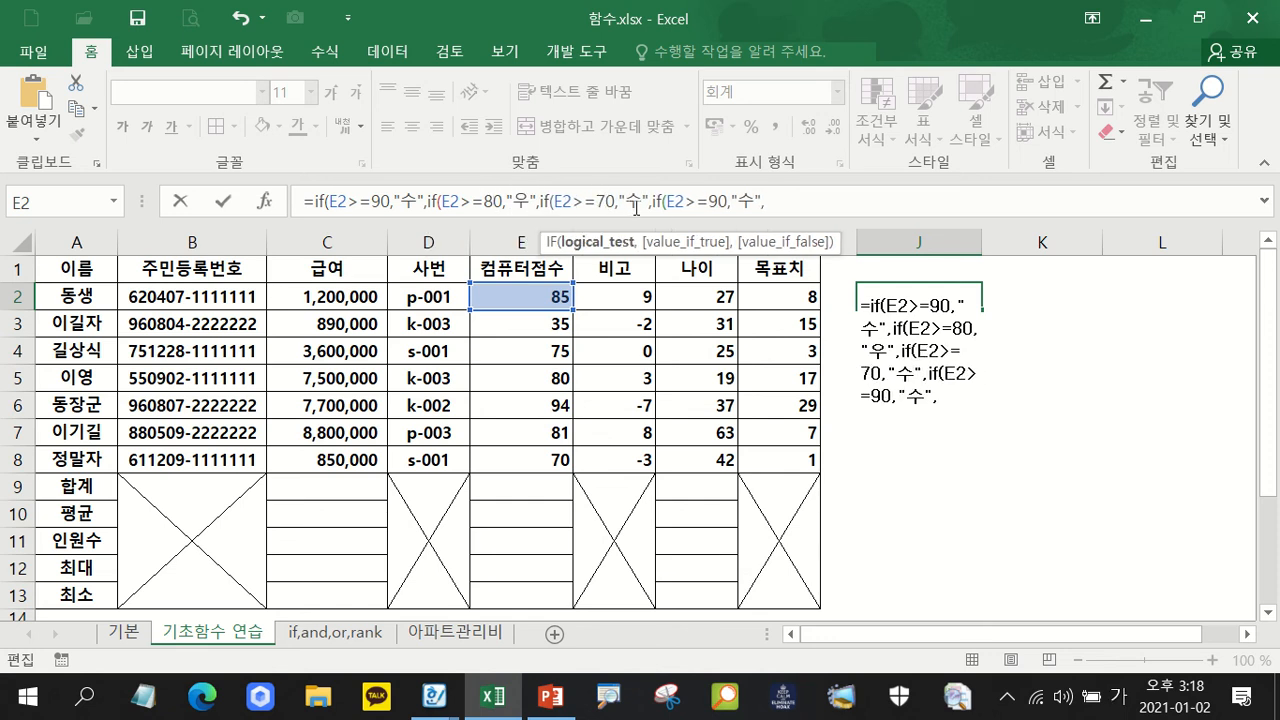
double_click(636, 203)
type("미")
Set the fourth IF to E2>=60 returning "양", add "가" as the final false value, and enter the formula.
left_click_drag(705, 202, 714, 202)
type("6")
double_click(743, 201)
type("양")
left_click(769, 201)
type("\"가\"")
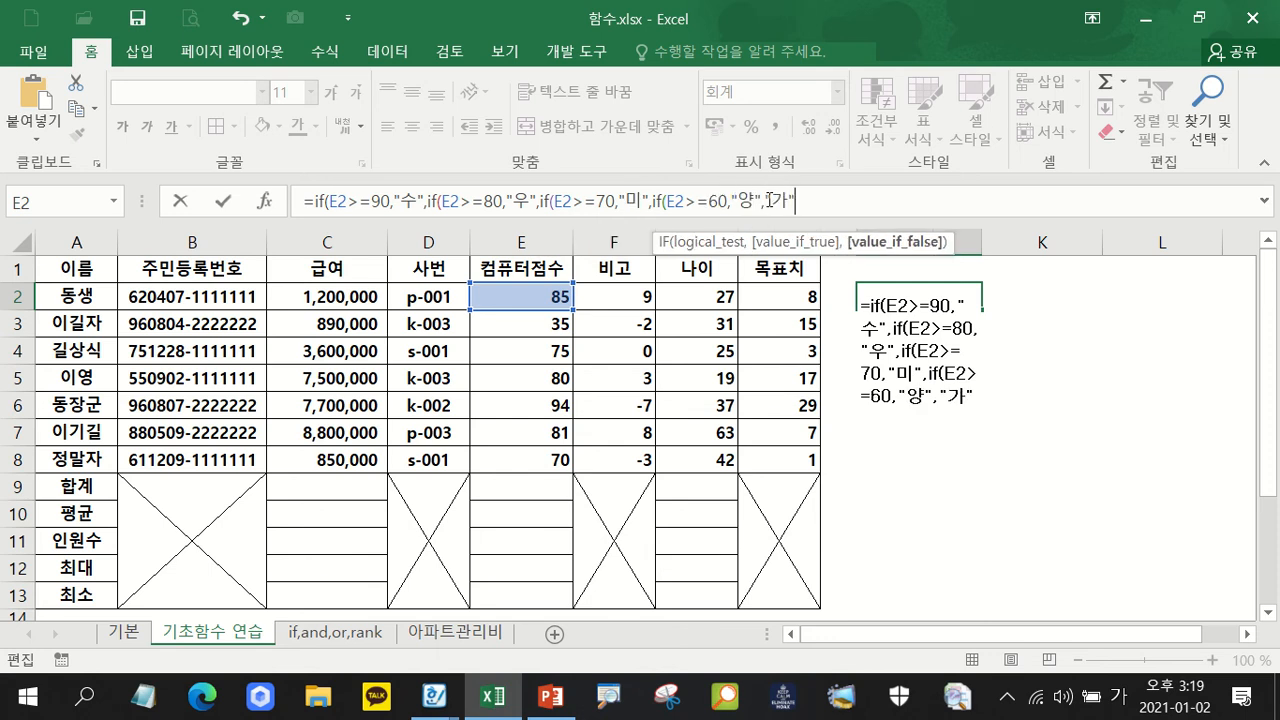
type(")))")
key("Return")
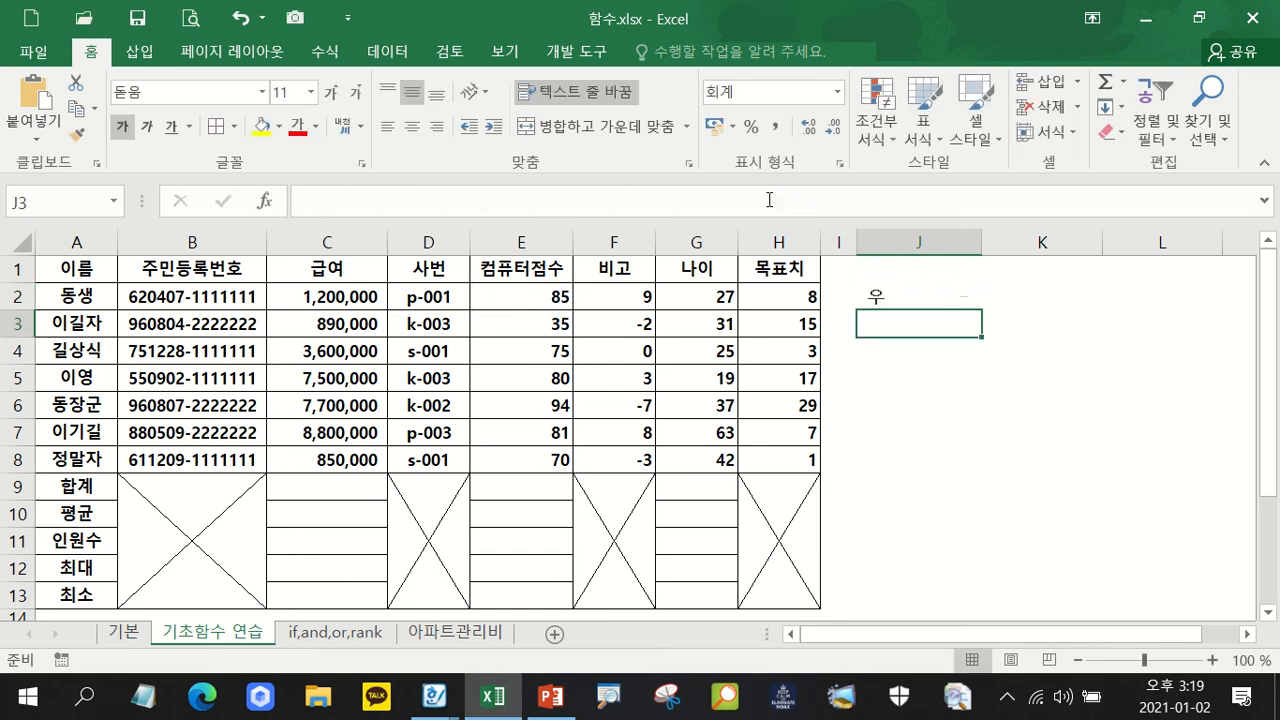
Copy the 수/우/미/양/가 grading formula from J2 down through J8 and review it.
left_click(934, 292)
left_click_drag(981, 310, 985, 475)
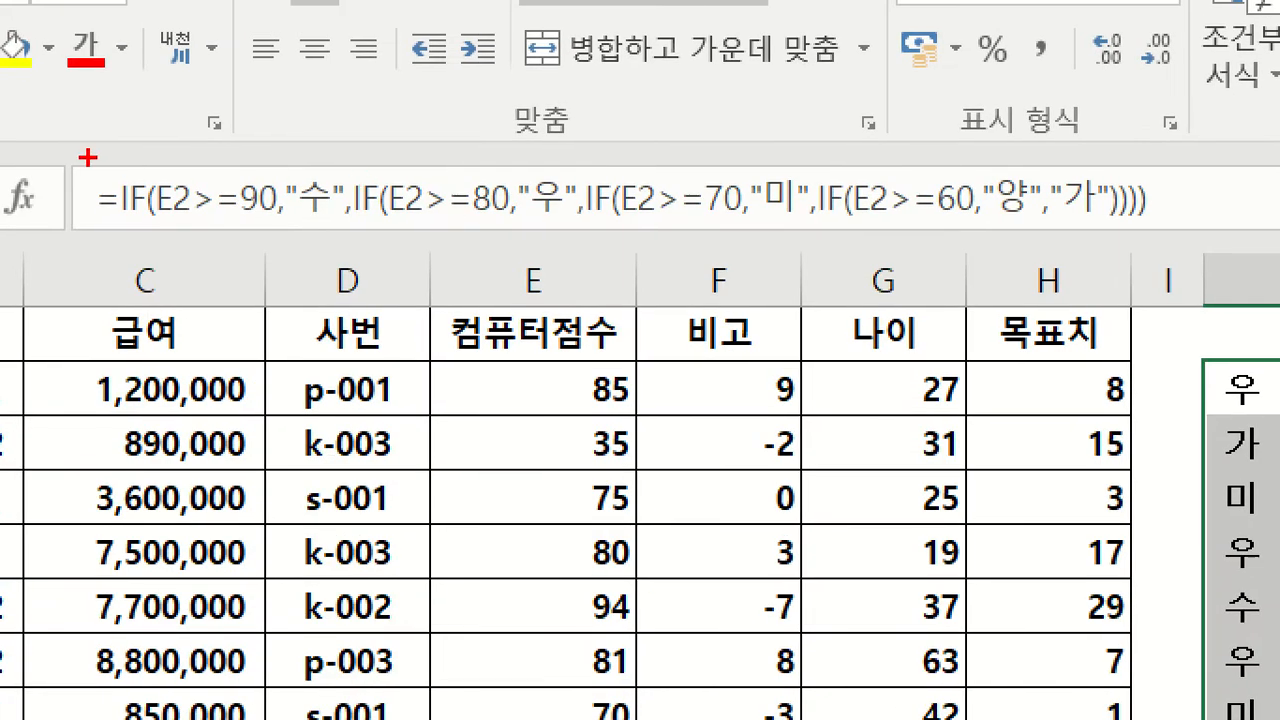
left_click_drag(88, 157, 1168, 256)
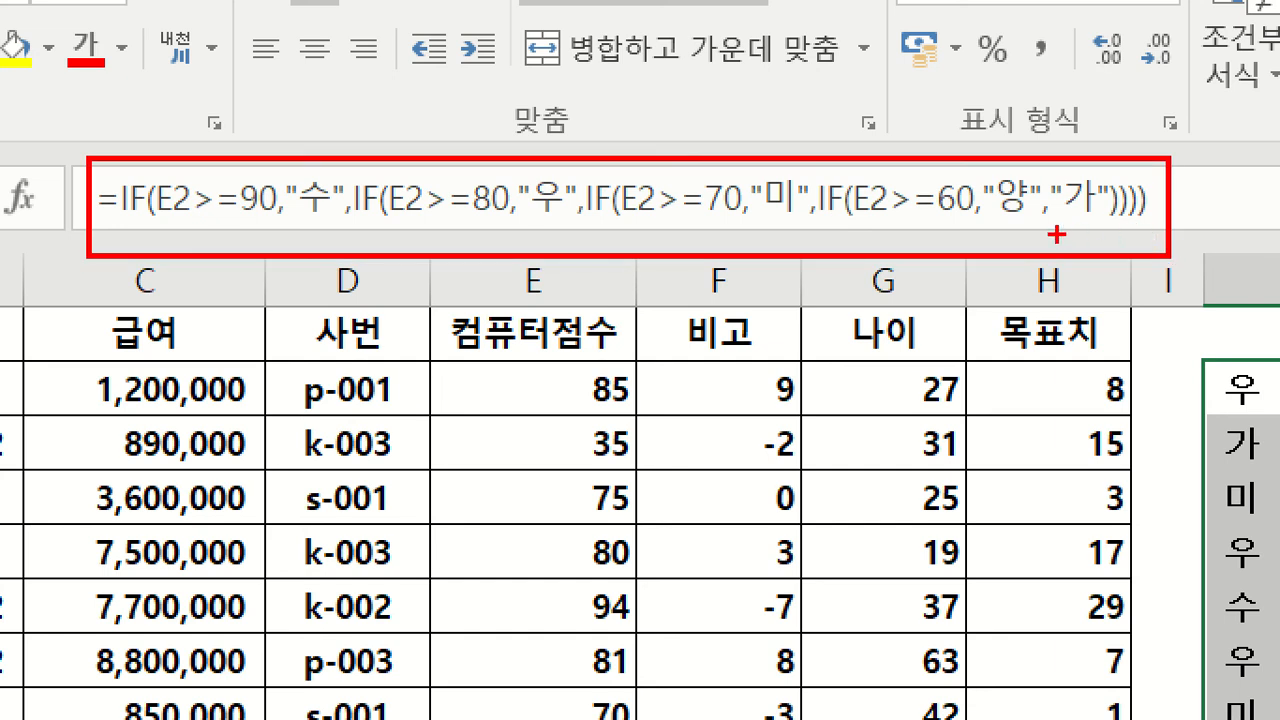
key("Escape")
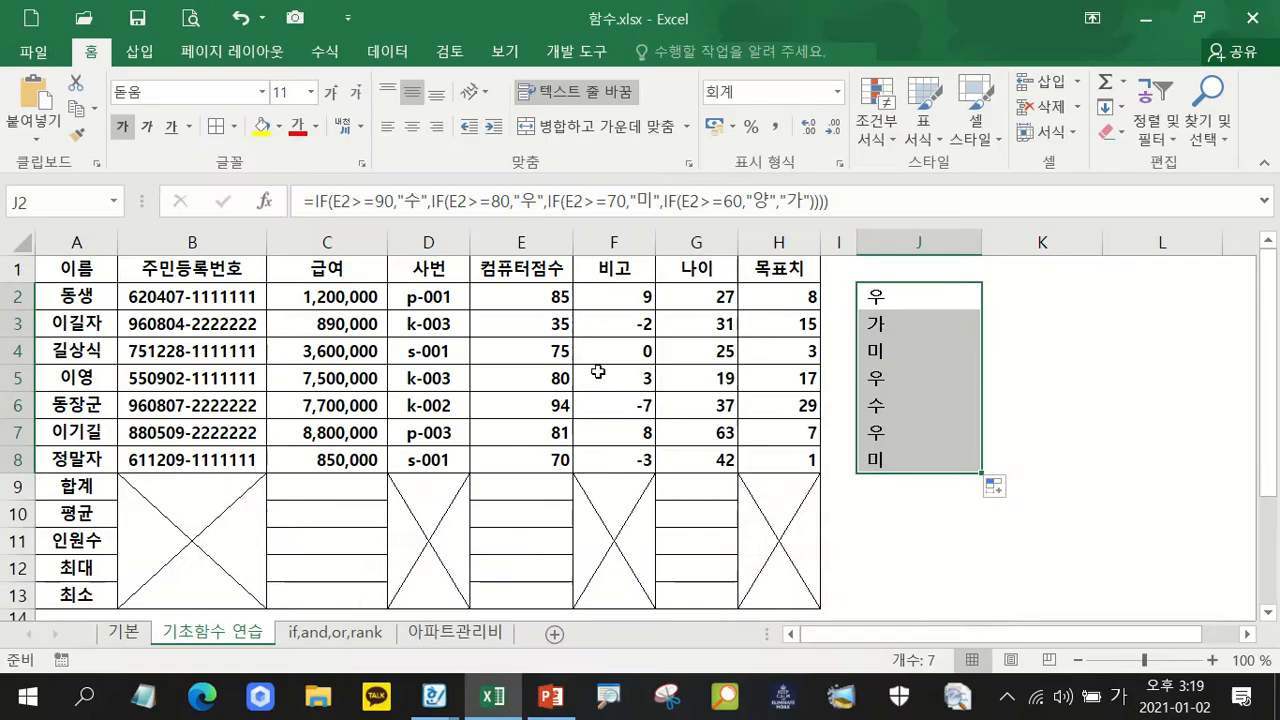
Clear J2:J8 and start a formula on the 비고 values in J2 with =IF(F2>0,"양수",.
key("Delete")
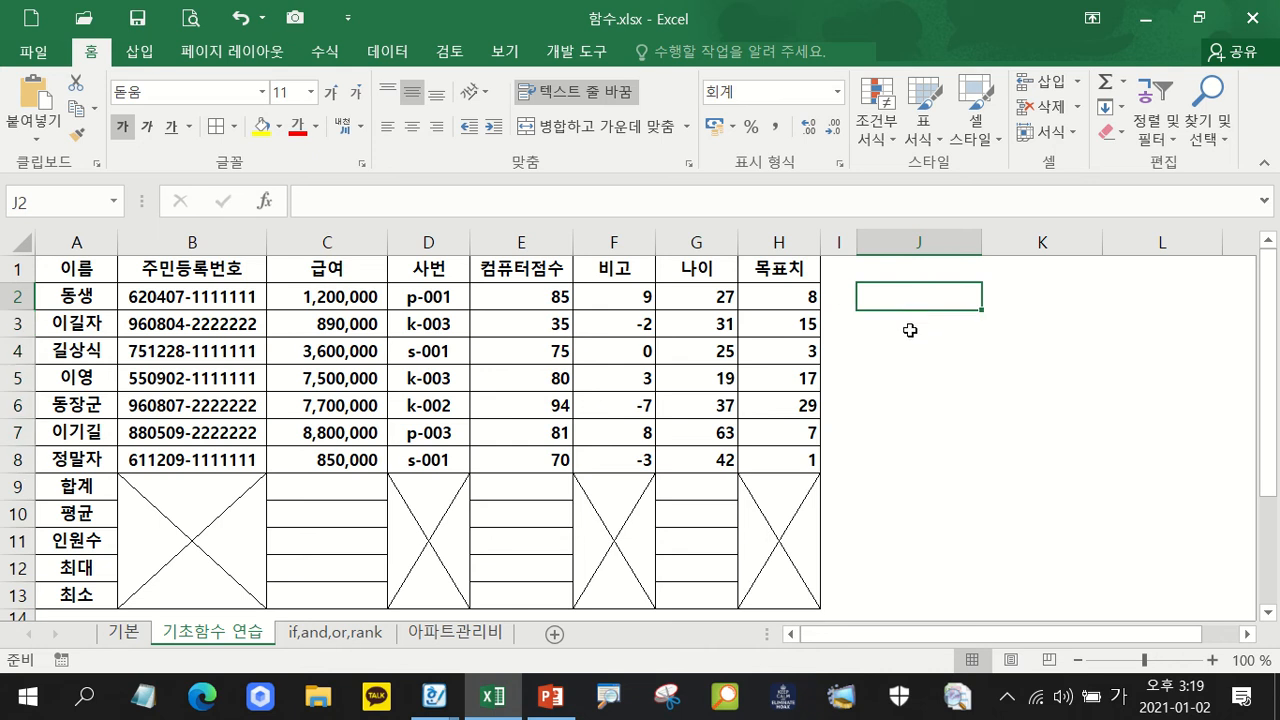
left_click_drag(613, 296, 600, 459)
left_click(931, 294)
type("=if(")
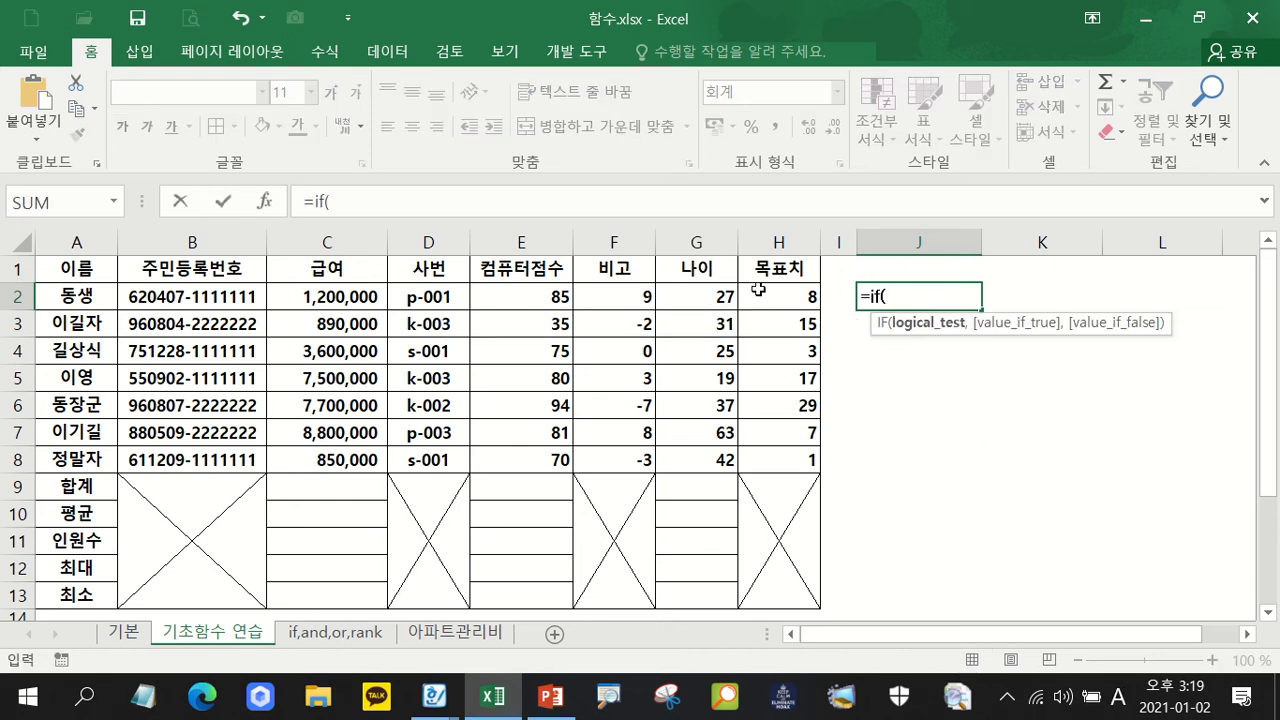
left_click(593, 295)
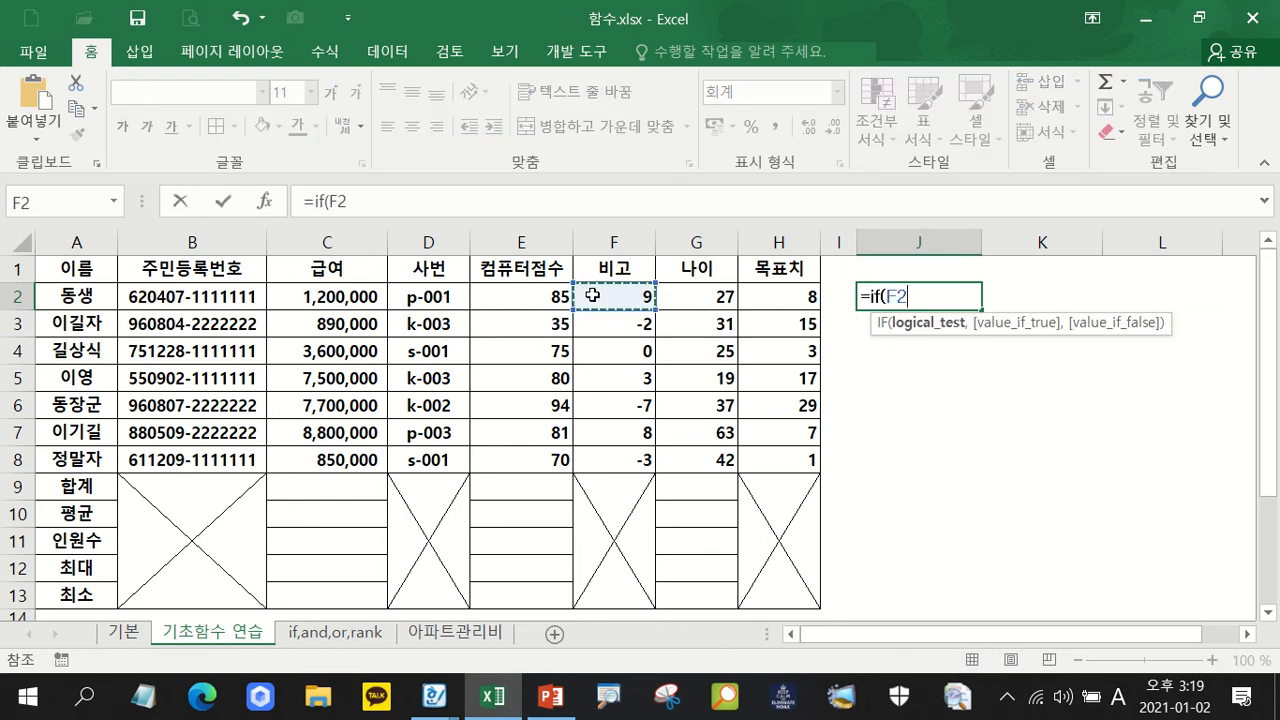
type(">0,\"양수\",")
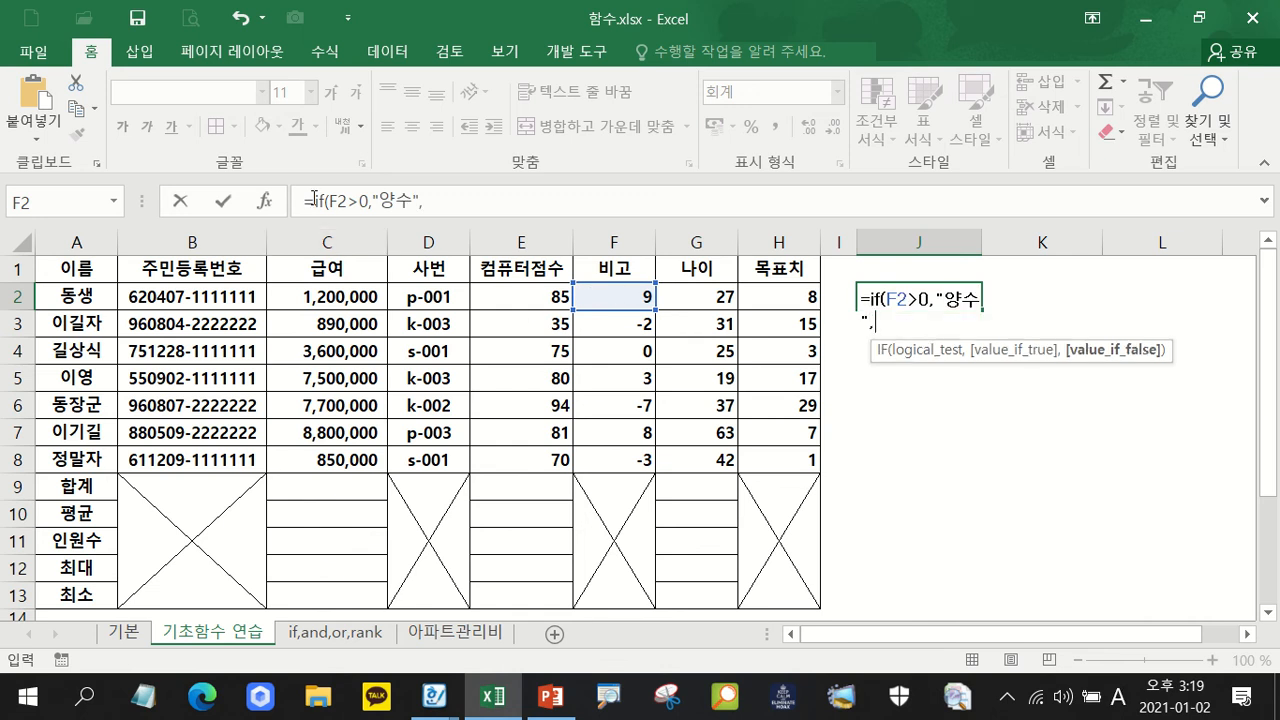
Copy the if(F2>0,"양수", portion of the J2 formula and append it once as a nested IF.
left_click_drag(314, 199, 430, 202)
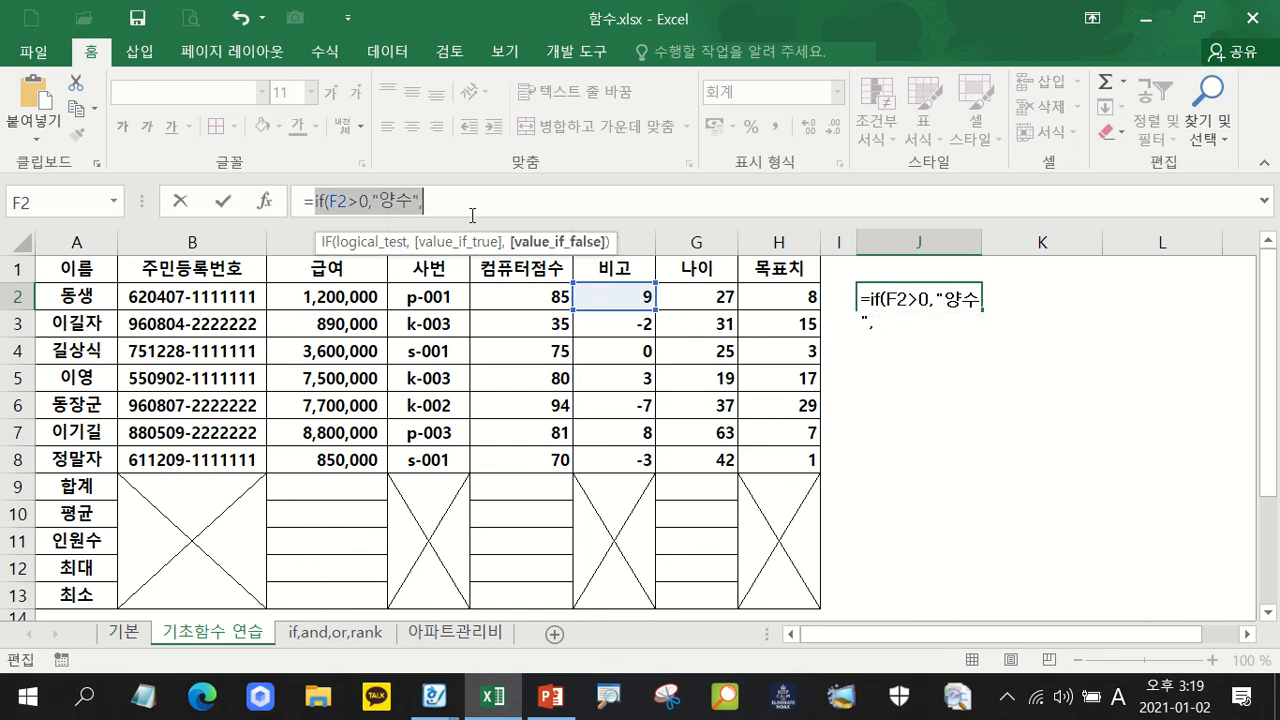
key("ctrl+c")
key("End")
key("ctrl+v")
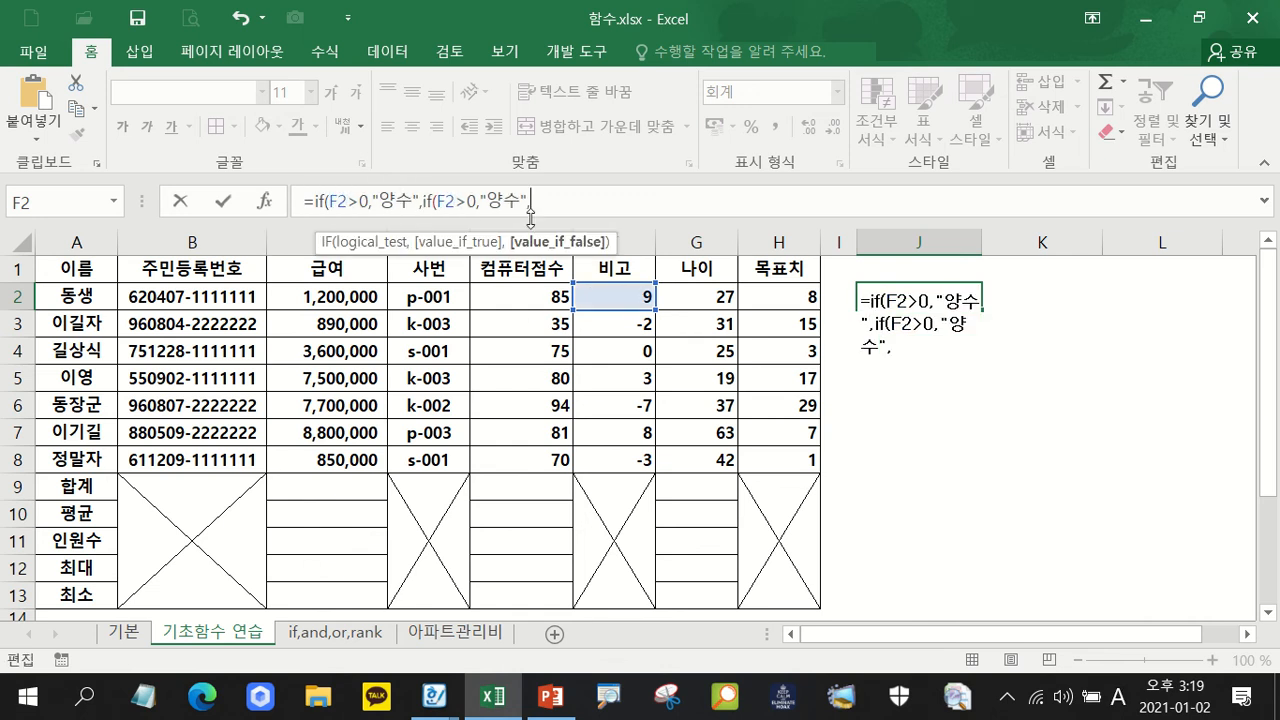
Change the nested IF in the J2 formula to test F2<0 and return "음수".
double_click(461, 201)
type("<")
left_click_drag(487, 202, 503, 202)
type("dma")
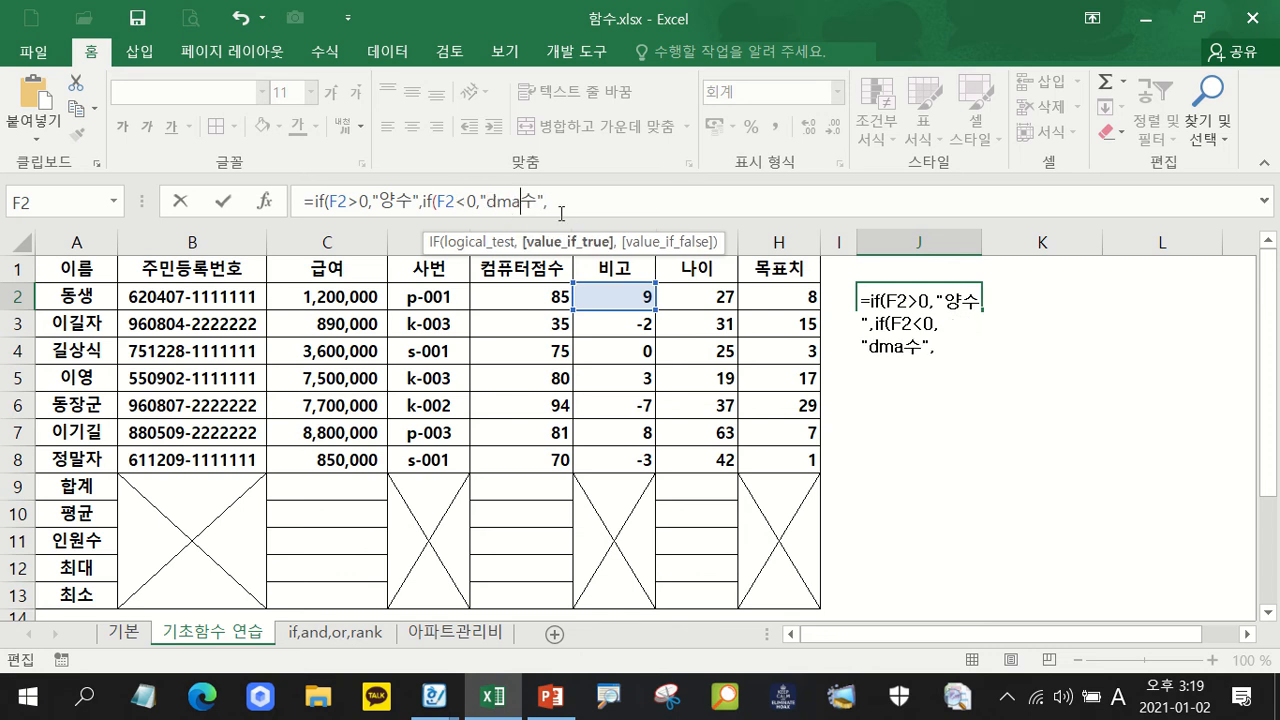
key("BackSpace")
key("BackSpace")
key("BackSpace")
key("BackSpace")
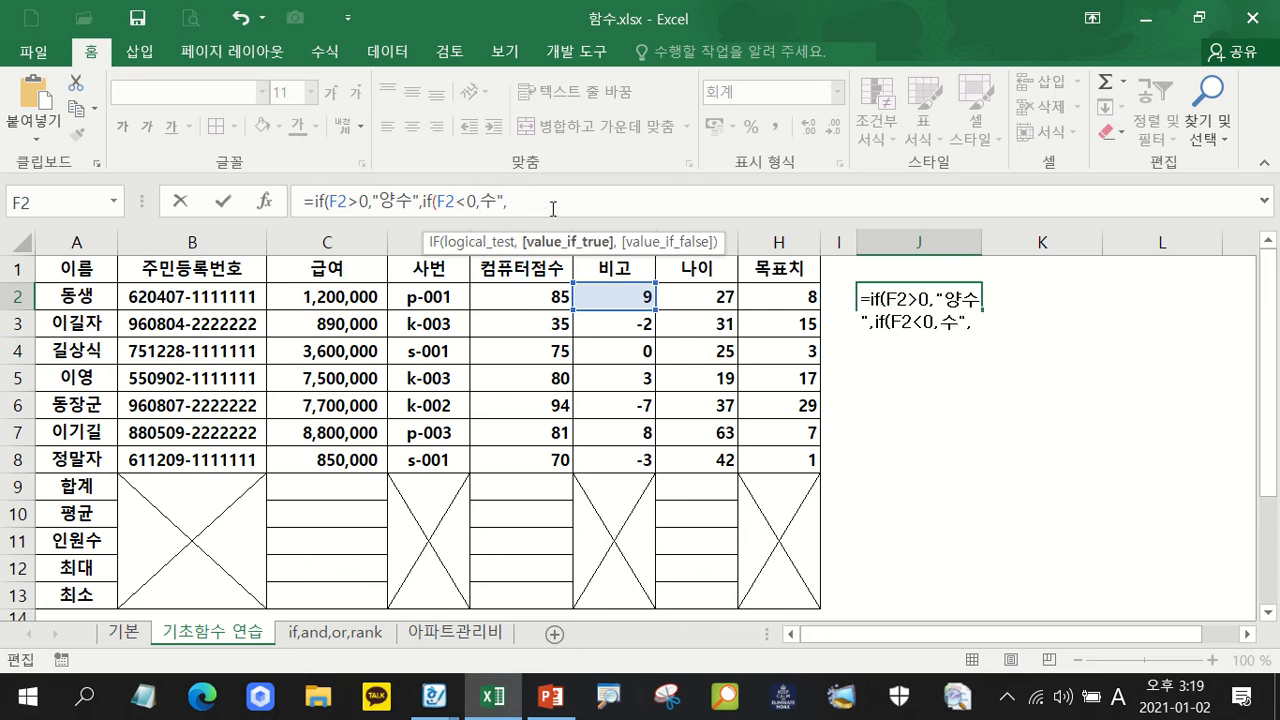
type("\"")
key("Hangul")
type("음")
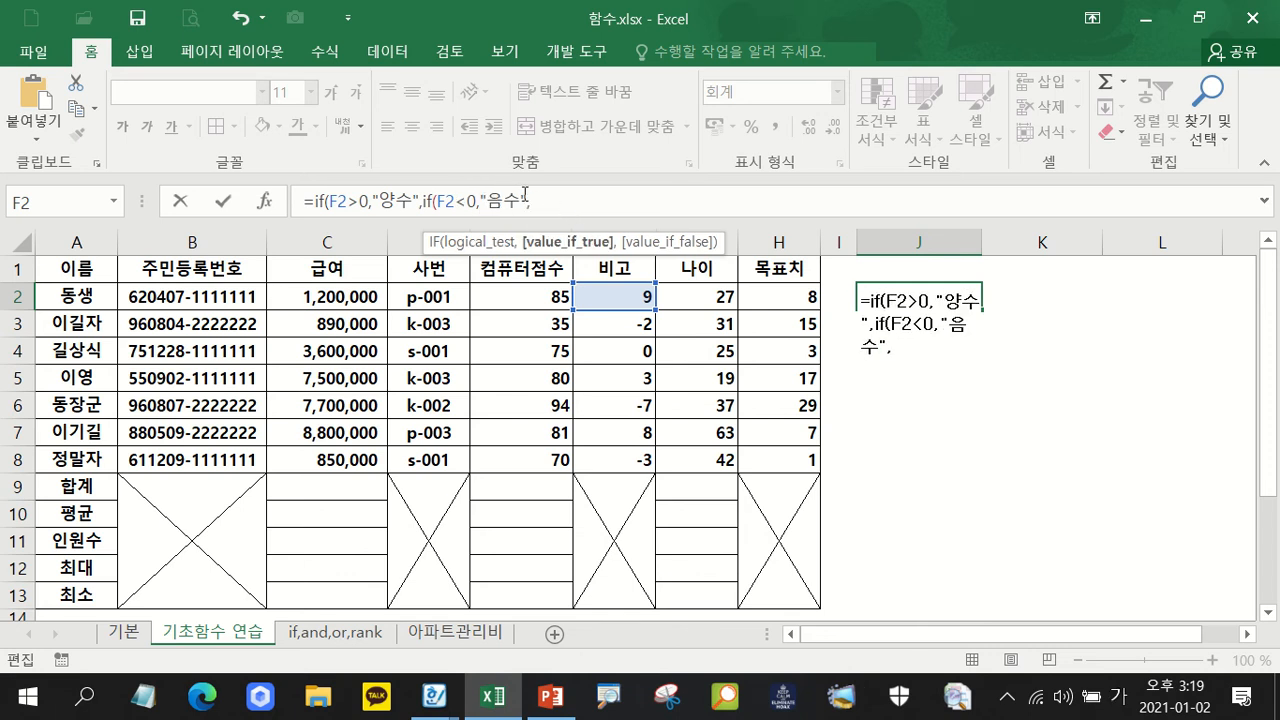
Add "제로" as the final false value, close both IFs, and enter the J2 formula.
left_click(565, 203)
type("\"제로\"))")
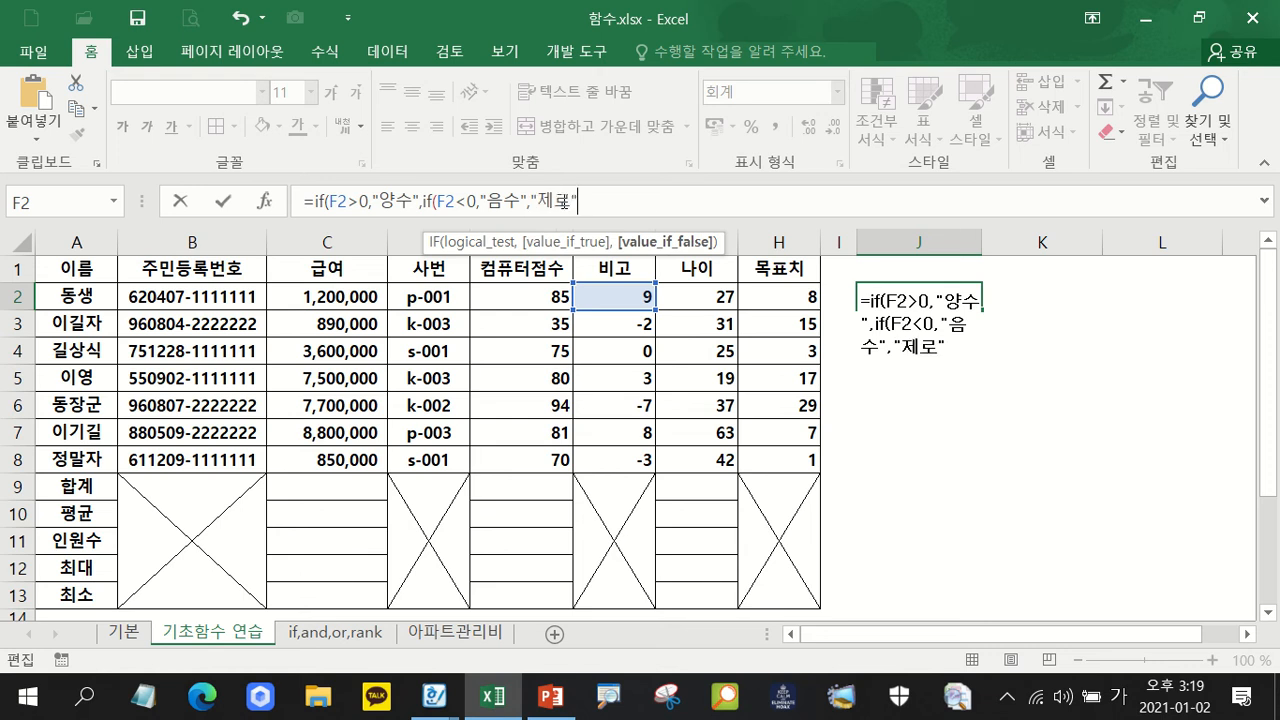
key("Return")
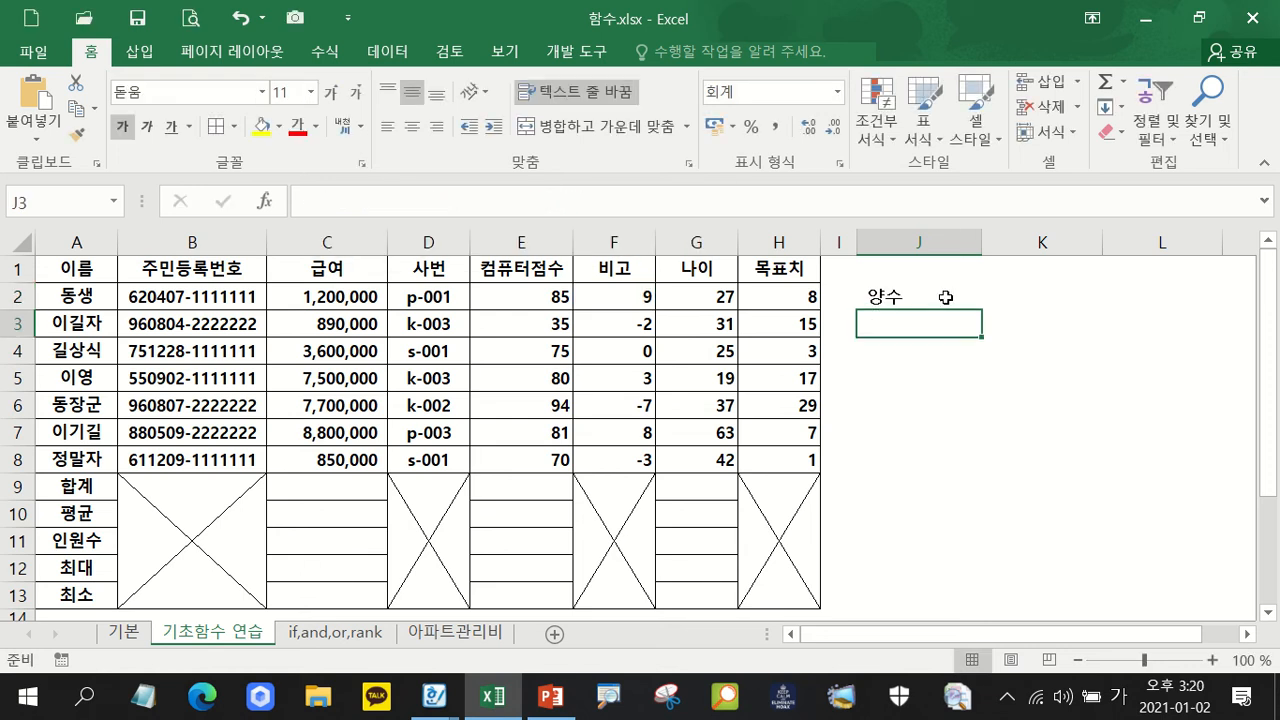
Copy the 양수/음수/제로 formula from J2 down through J8 and review it.
left_click(950, 298)
left_click_drag(982, 309, 981, 466)
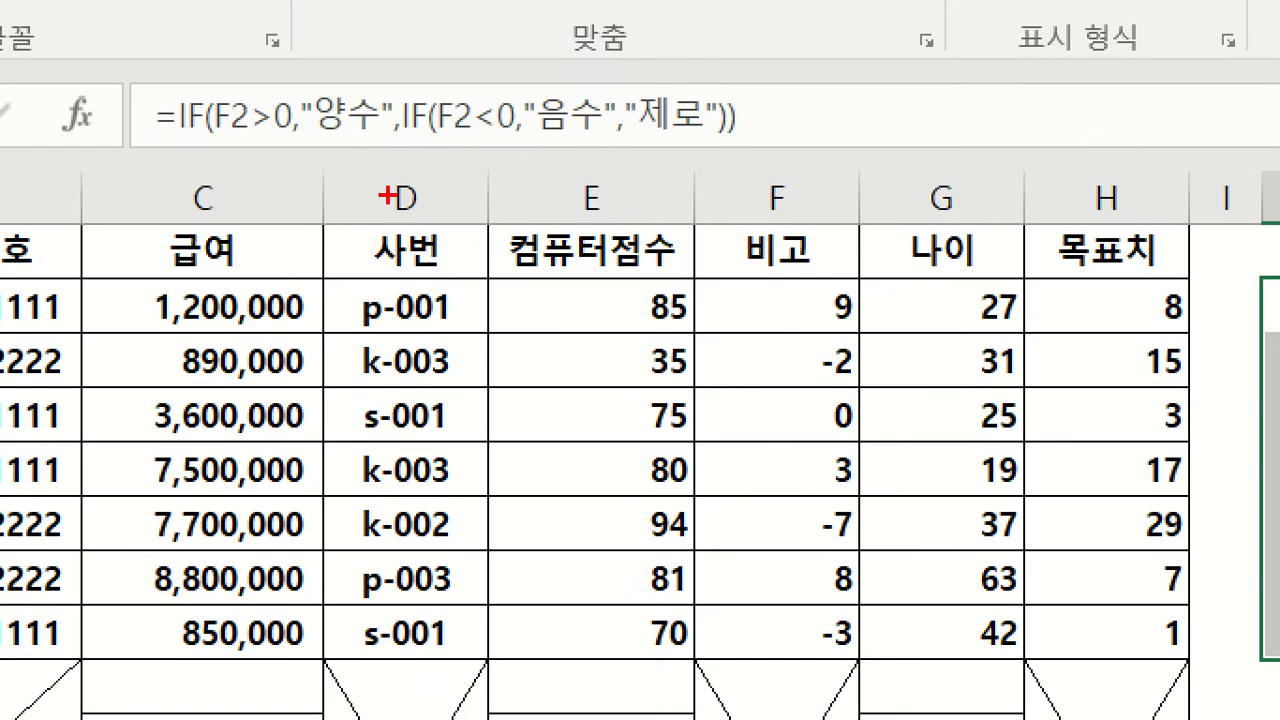
mouse_move(120, 78)
left_mouse_down()
mouse_move(663, 163)
mouse_move(774, 147)
left_mouse_up()
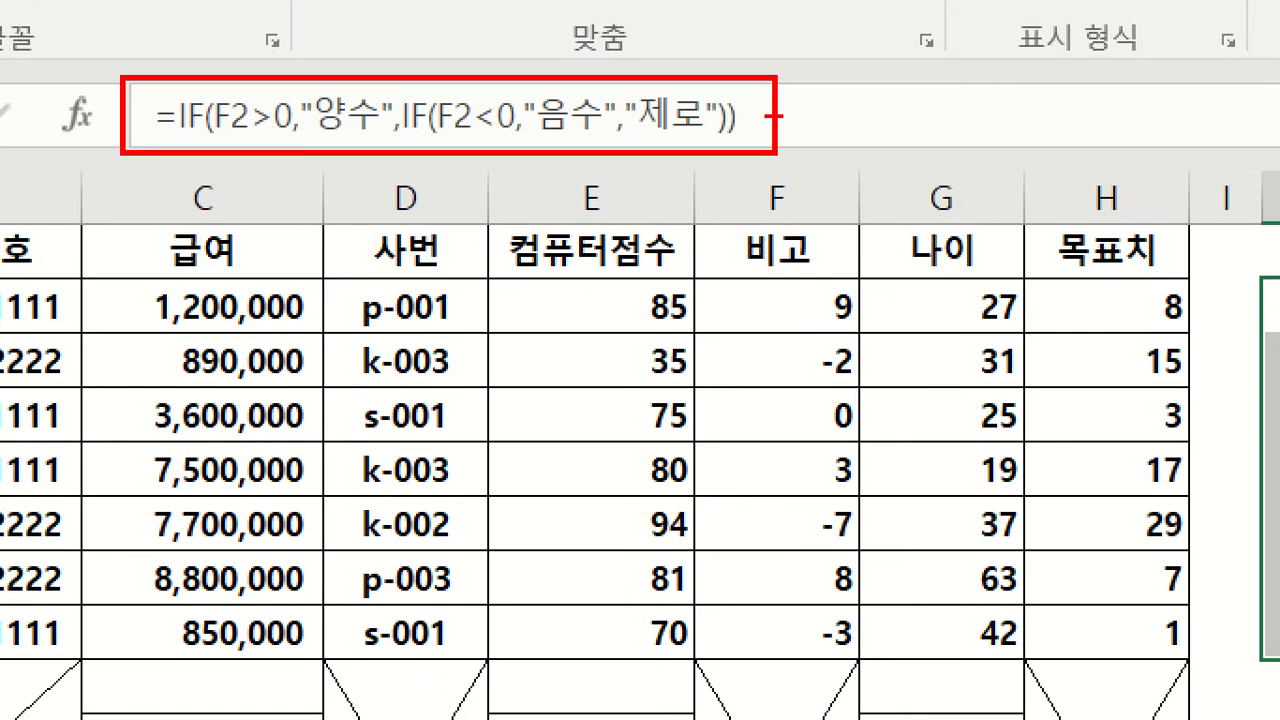
key("Escape")
Clear J2:J8, select J2, and switch to 함수설명.hwp to read the age-group problem for G2:G8.
key("Delete")
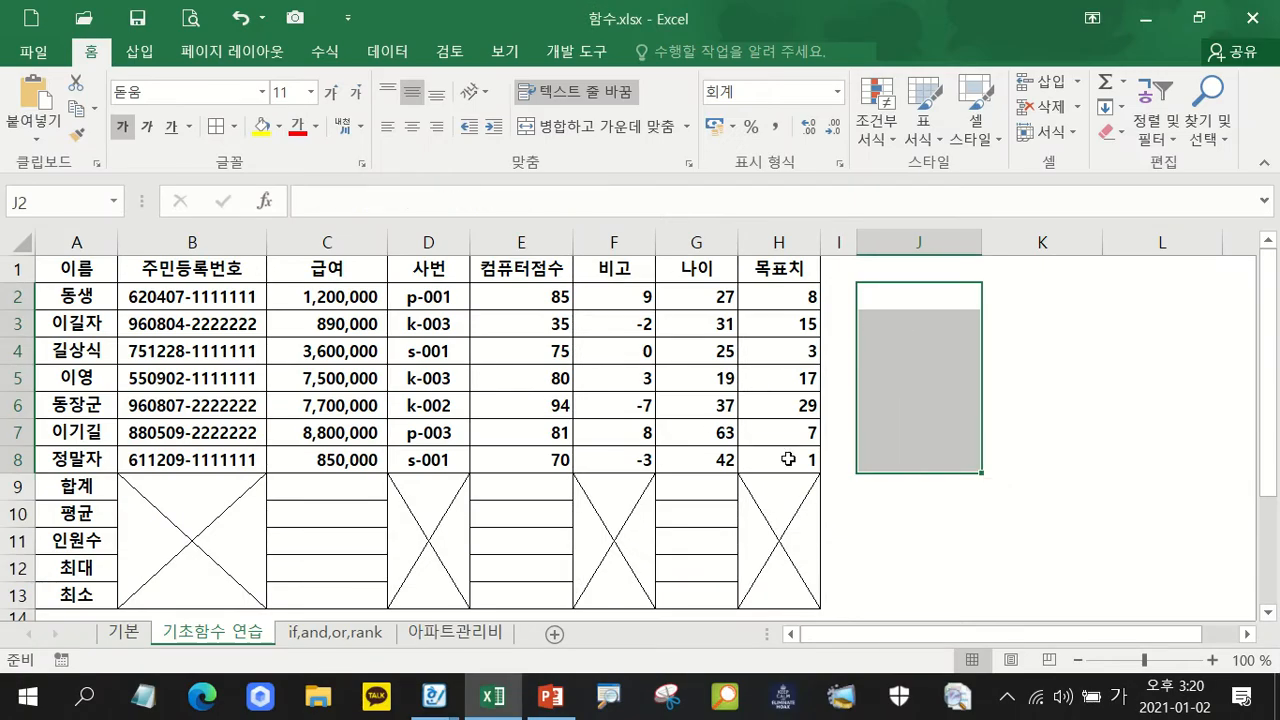
left_click(882, 294)
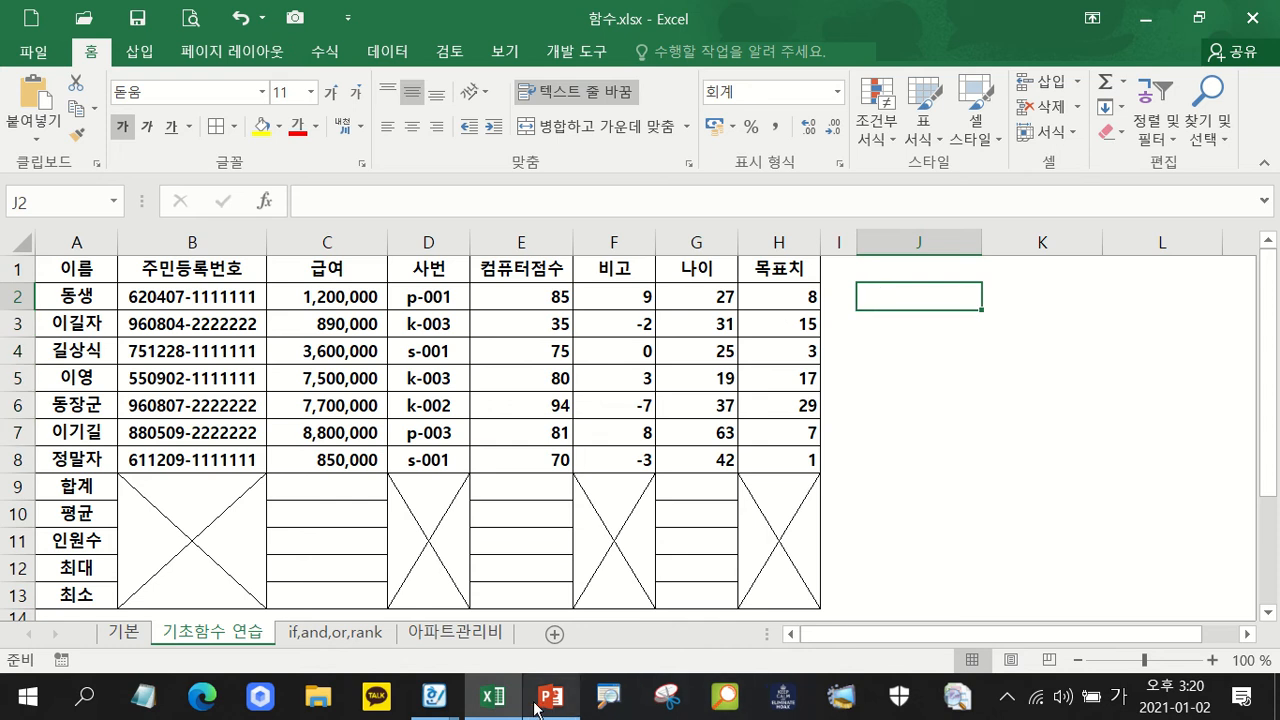
mouse_move(434, 700)
left_click(603, 582)
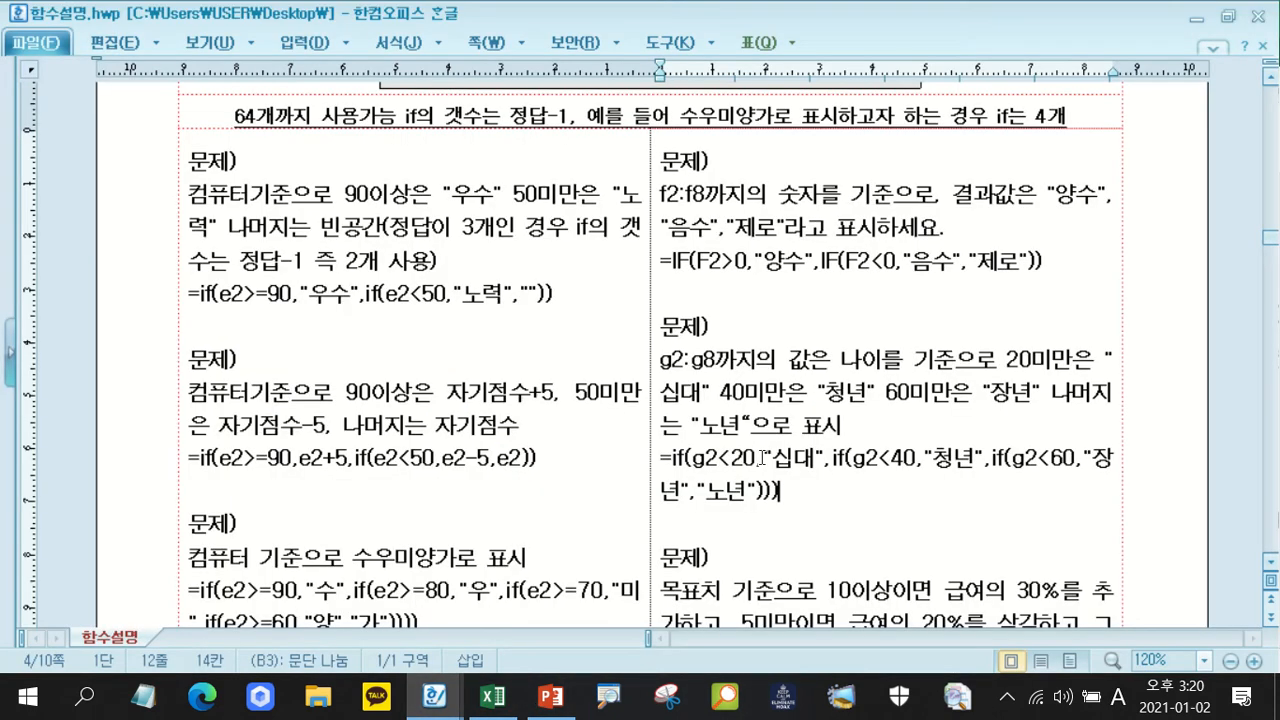
scroll(960, 406, "down", 2)
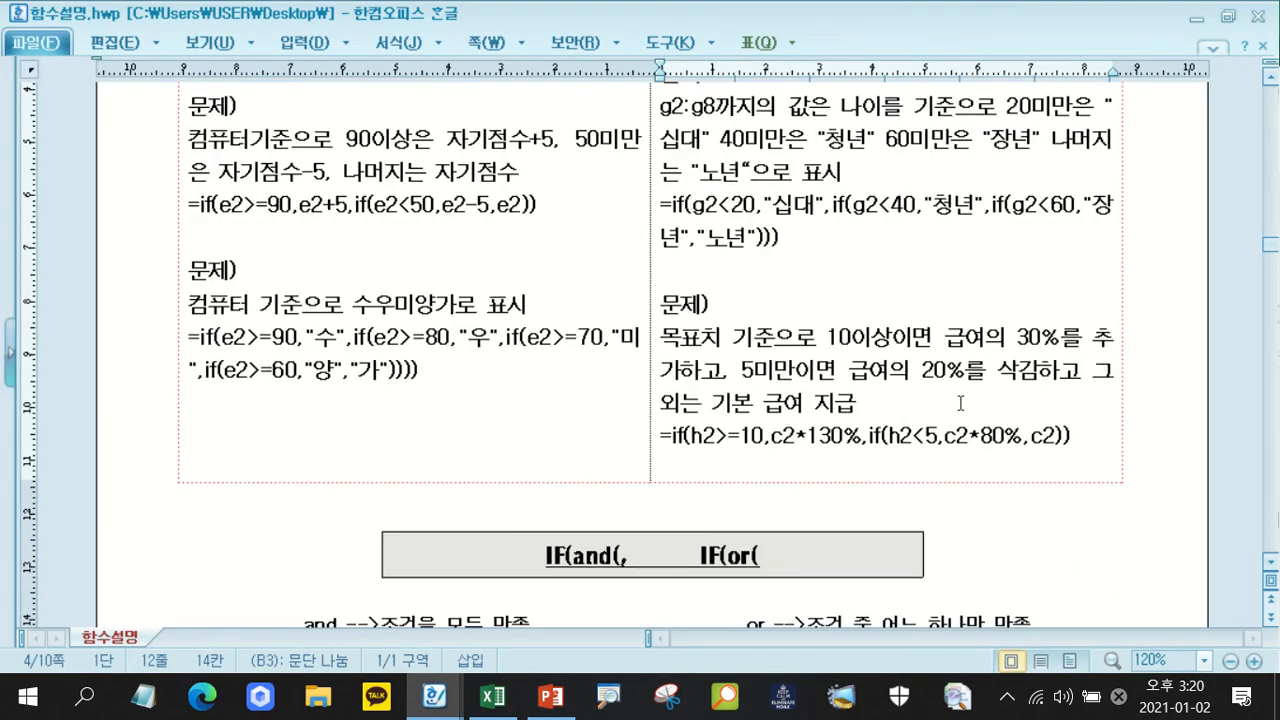
scroll(960, 403, "up", 1)
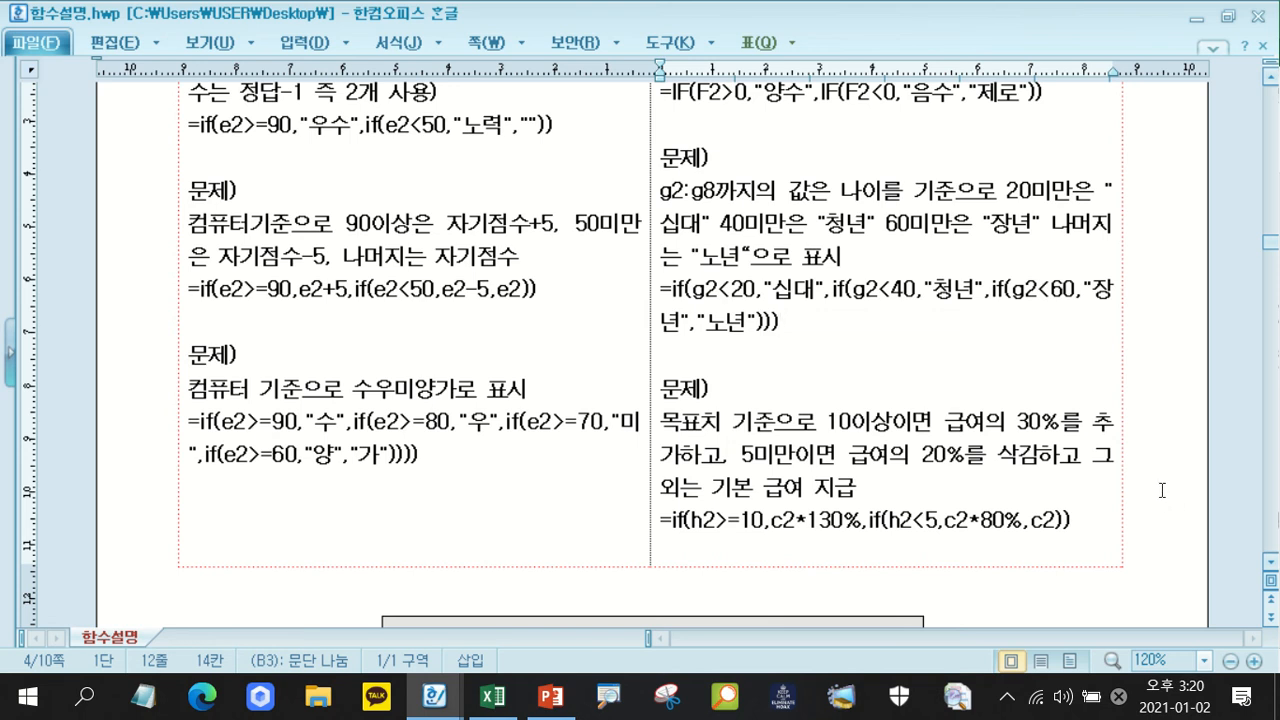
Return to Excel and start a formula on the 나이 values in J2 with =if(G2<20,"십대",.
left_click(492, 696)
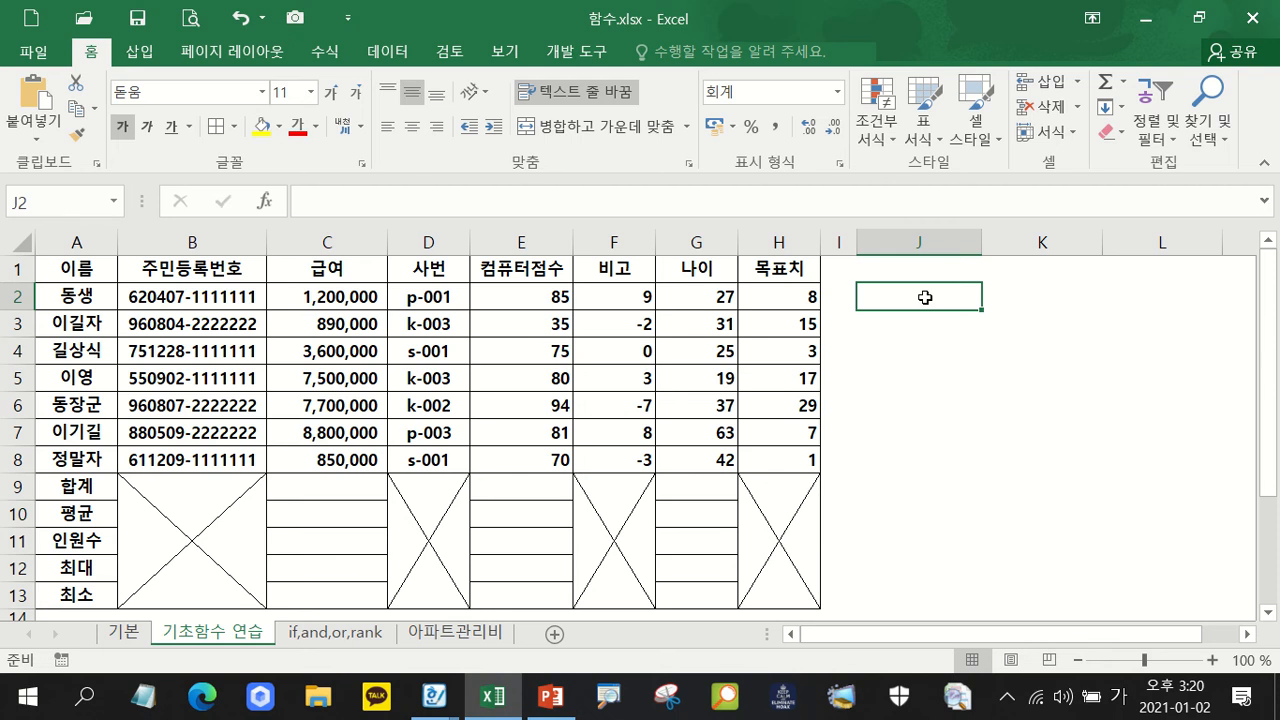
type("=if(")
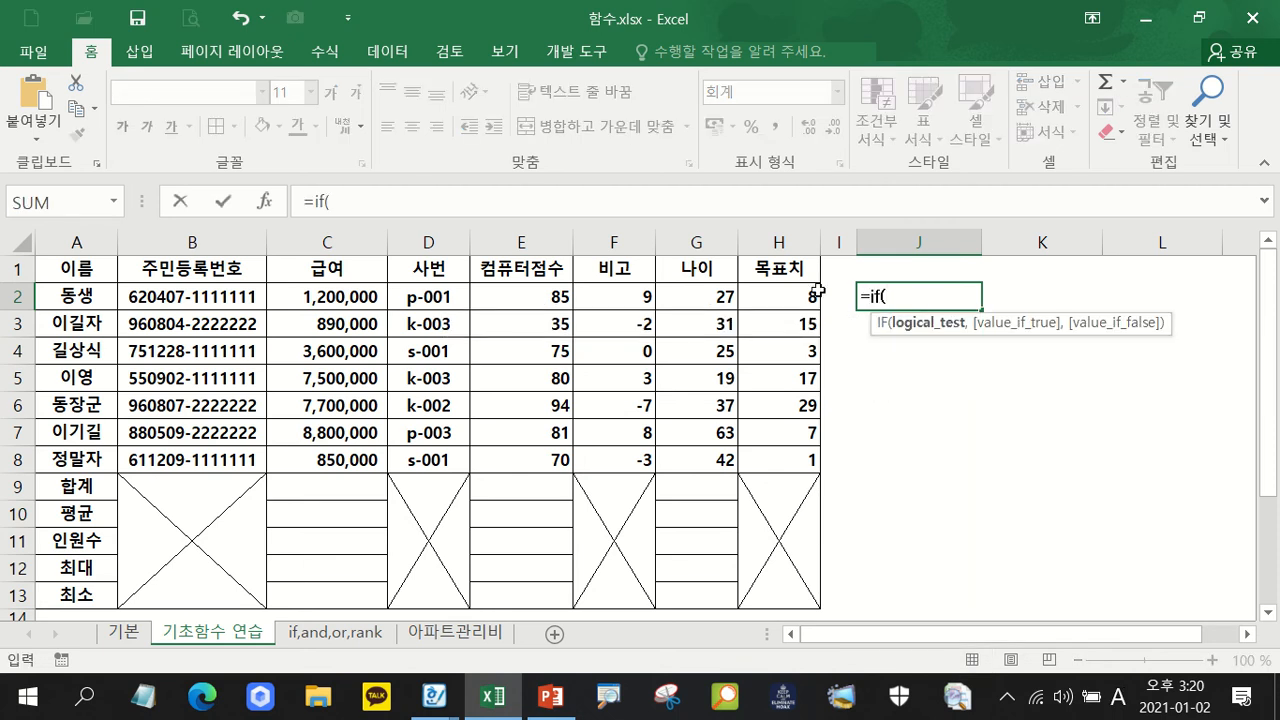
left_click(700, 287)
type("<")
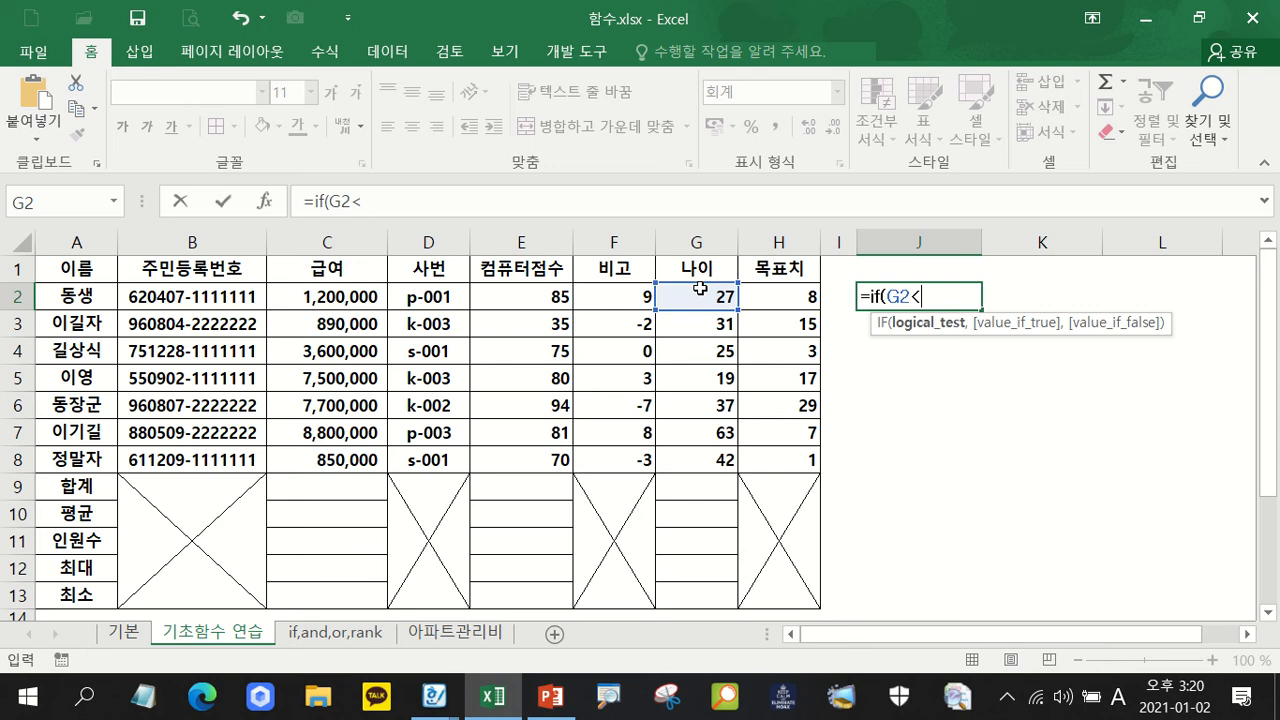
type("20,\"십대\",")
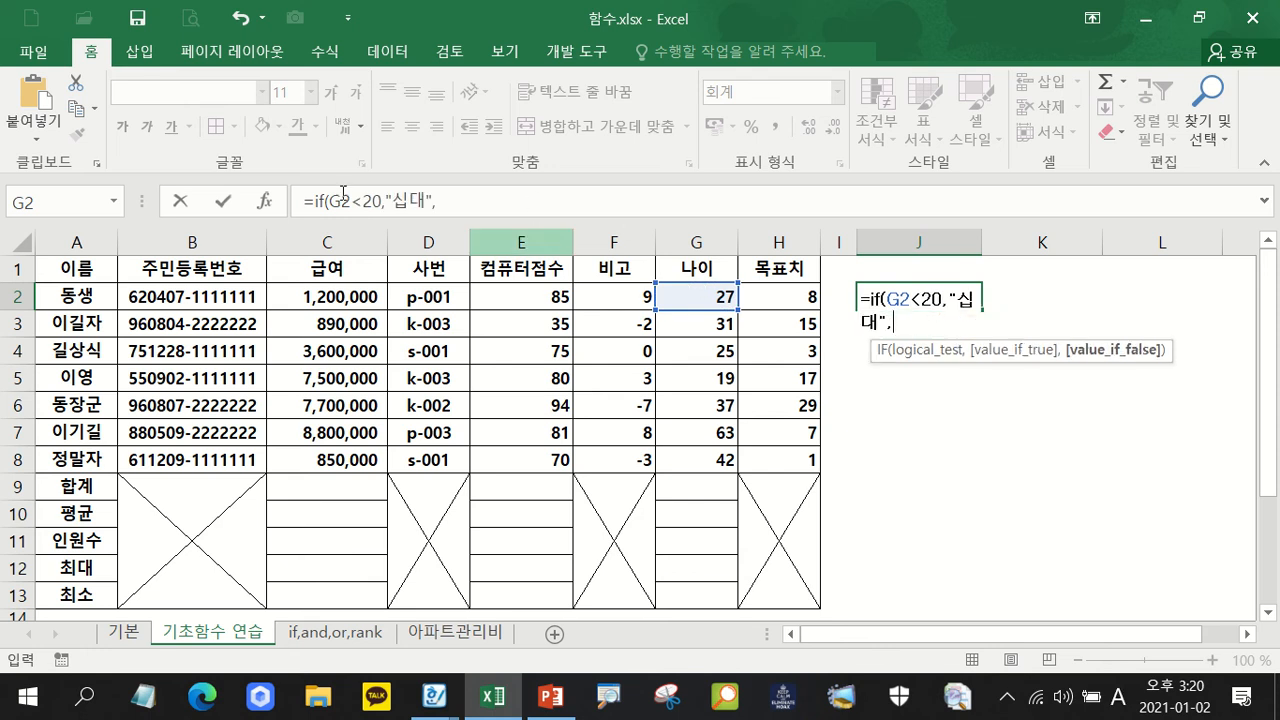
Copy the if(G2<20,"십대", portion of the J2 formula and append it twice as nested IFs.
left_click(530, 203)
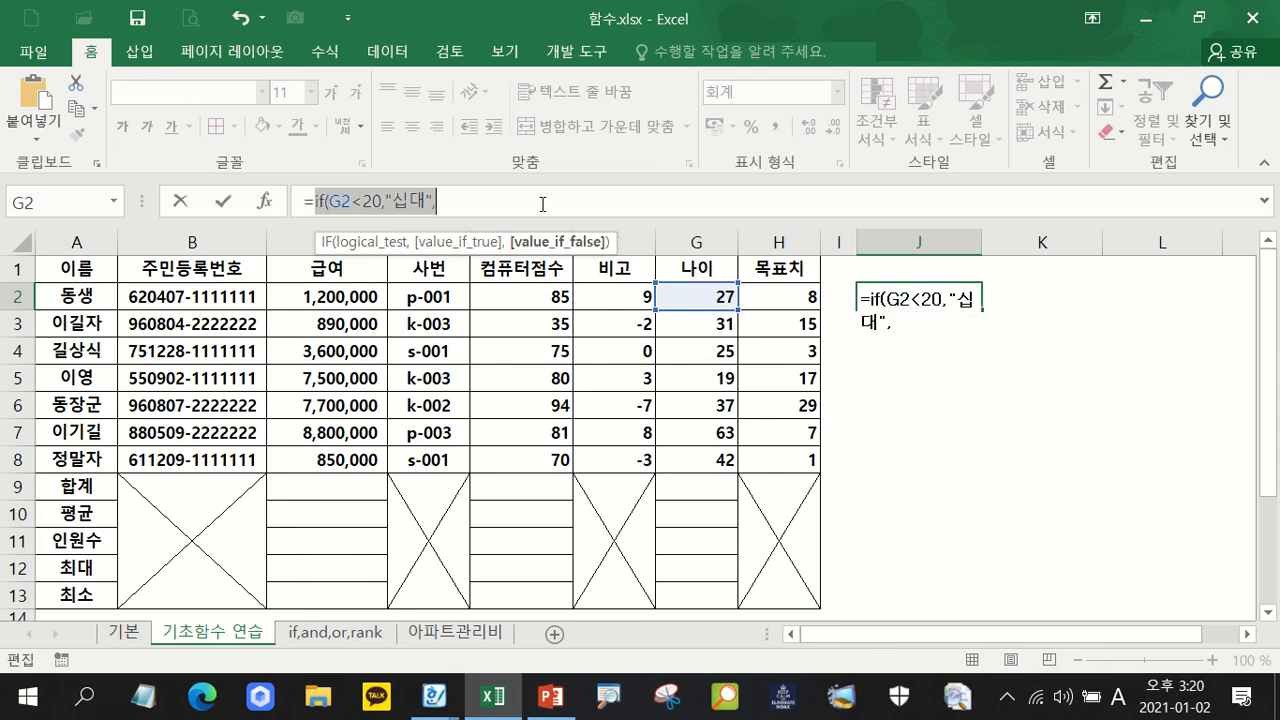
key("ctrl+c")
key("ctrl+v")
key("ctrl+v")
key("ctrl+v")
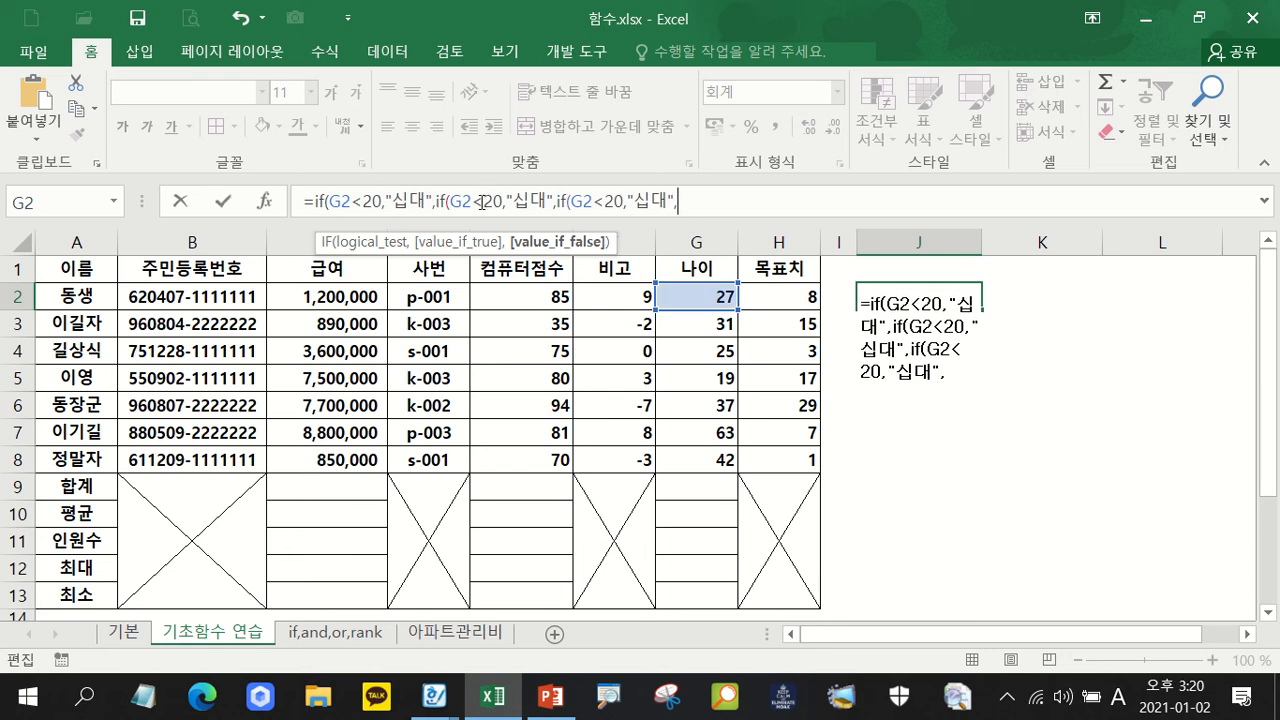
Change the second IF in the J2 formula to test G2<40 and return "청년".
left_click(492, 203)
type("4")
double_click(527, 199)
type("cjdsus")
key("BackSpace")
key("BackSpace")
key("BackSpace")
key("BackSpace")
key("BackSpace")
key("BackSpace")
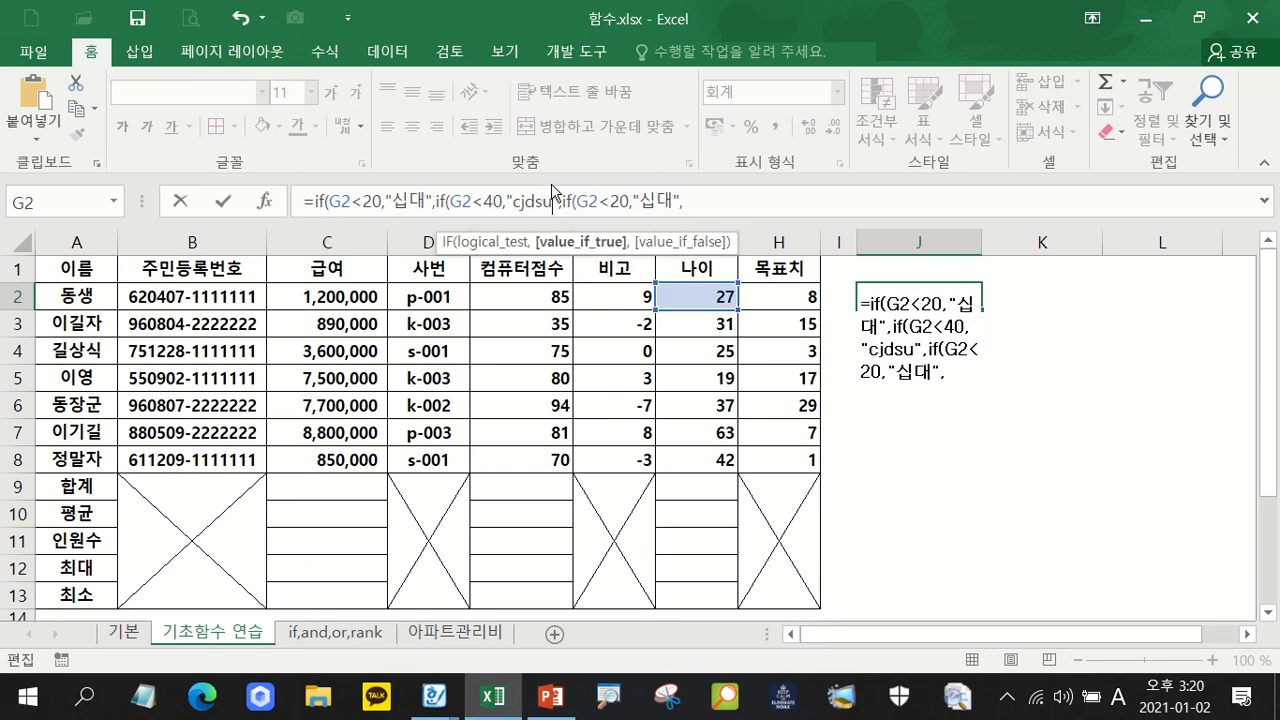
key("Hangul")
type("청년")
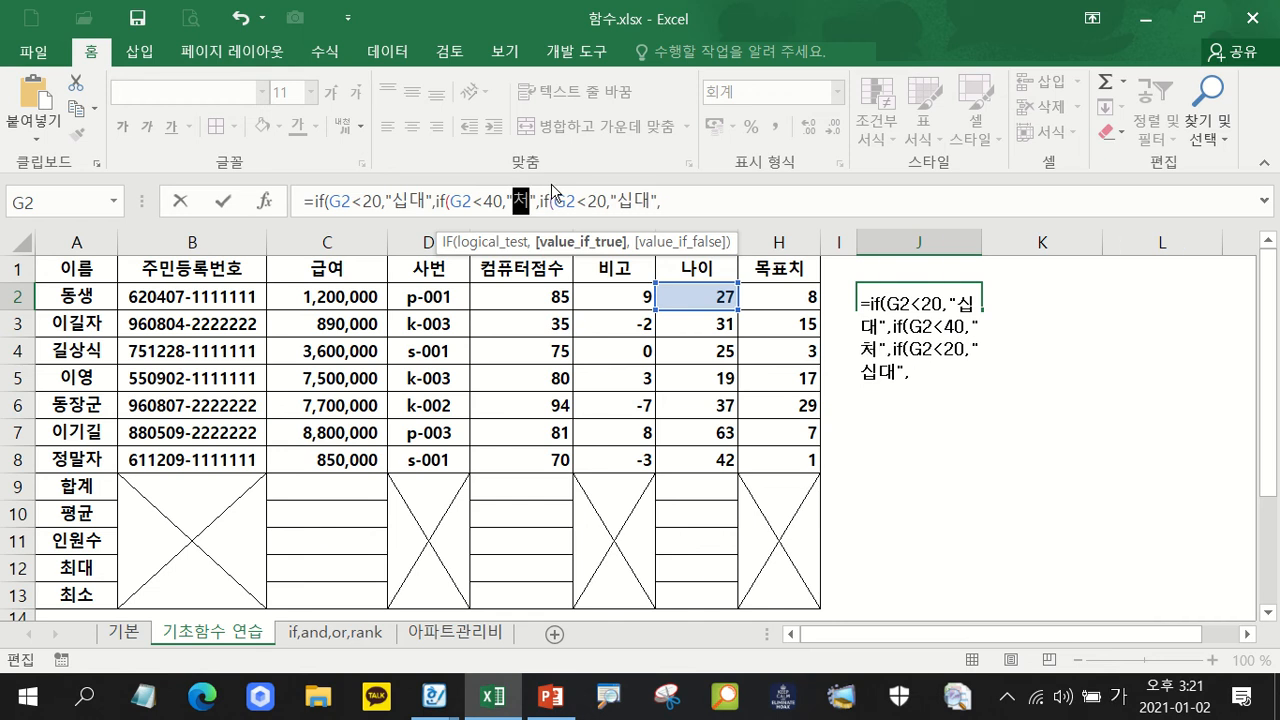
Set the third IF to G2<60 returning "장년", add "노년" as the final false value, and enter the formula.
left_click(612, 200)
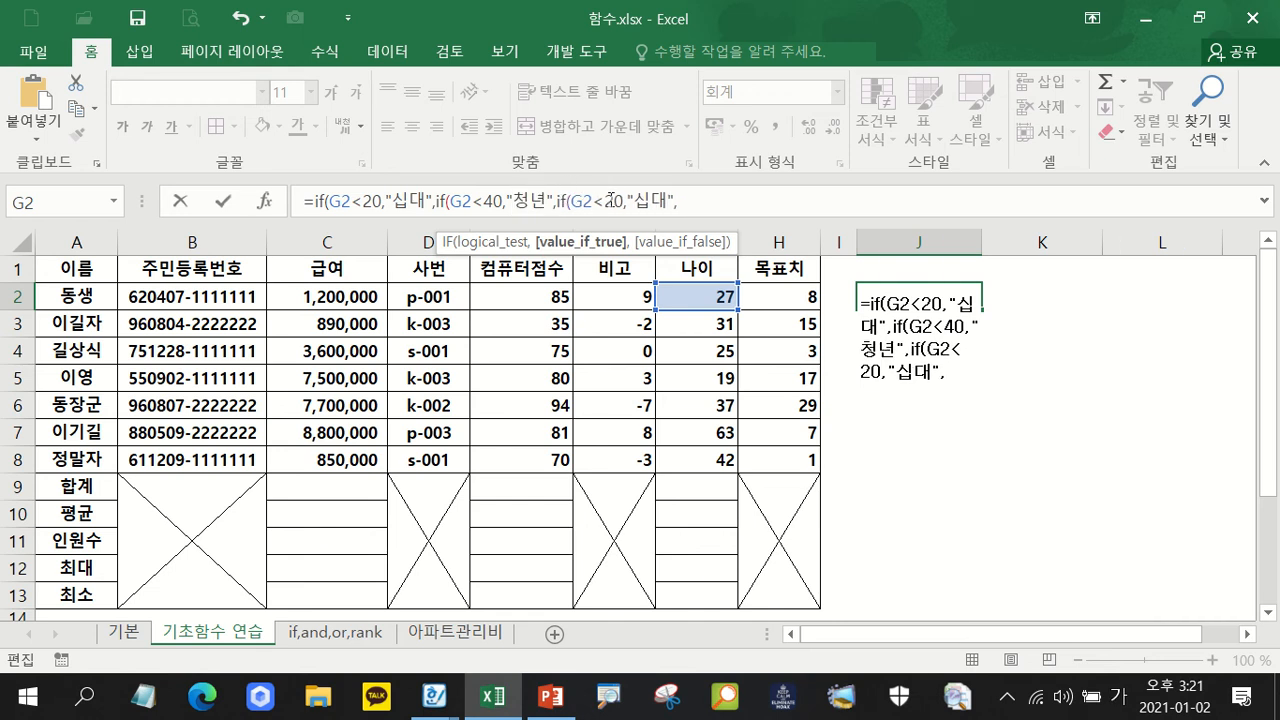
type("6")
double_click(641, 201)
type("장년")
left_click(688, 197)
type("\"노년\")))")
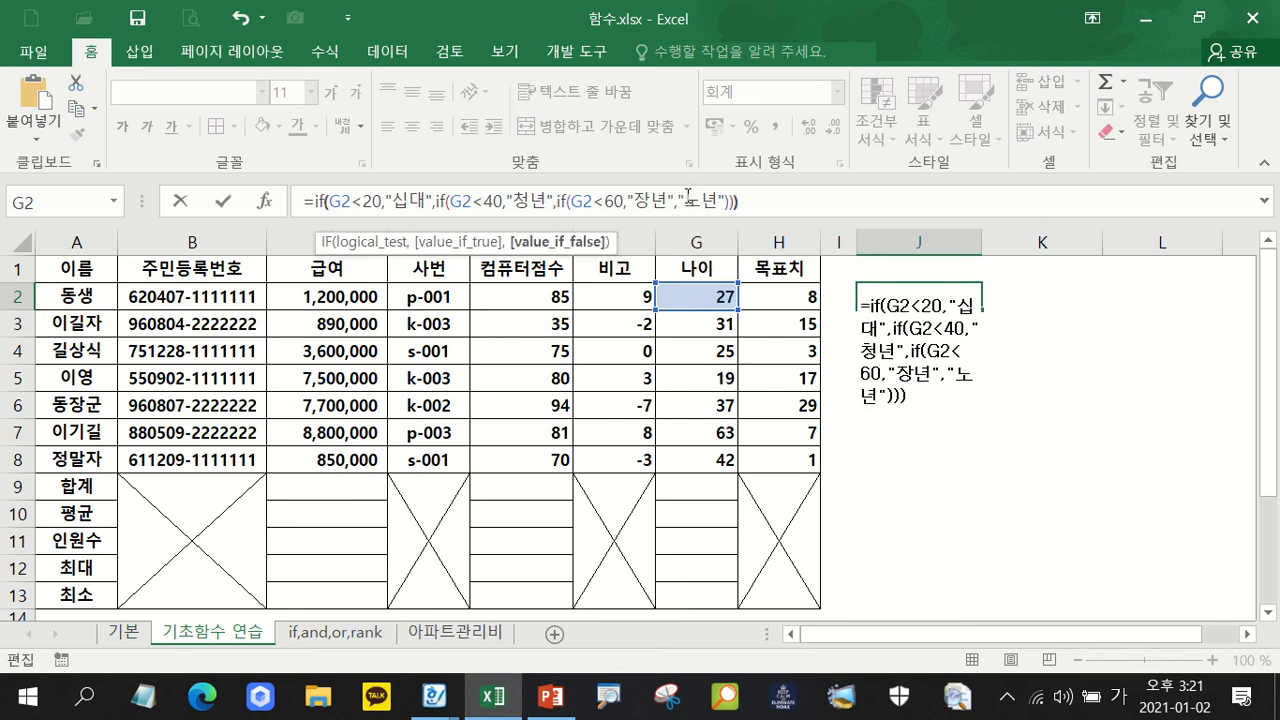
key("Return")
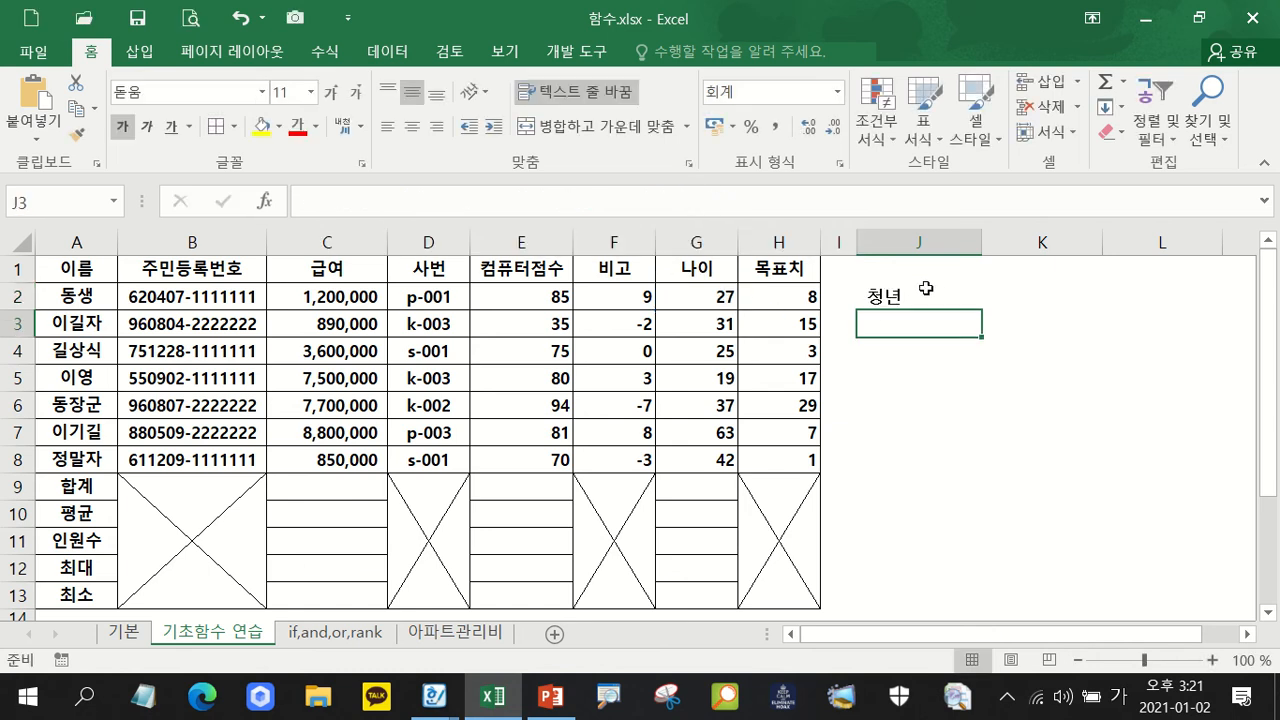
Copy the 십대/청년/장년/노년 formula from J2 down through J8 and review it.
left_click(935, 294)
left_click_drag(982, 312, 980, 470)
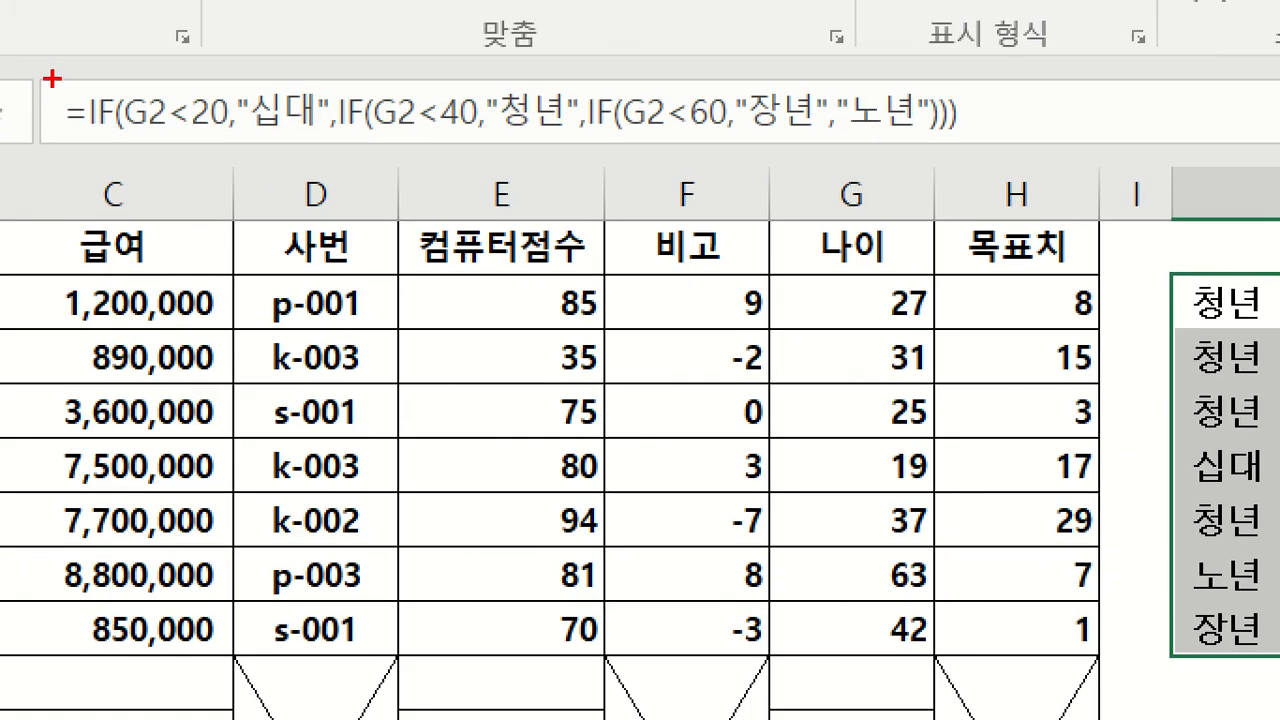
mouse_move(52, 78)
left_mouse_down()
mouse_move(777, 169)
mouse_move(992, 154)
left_mouse_up()
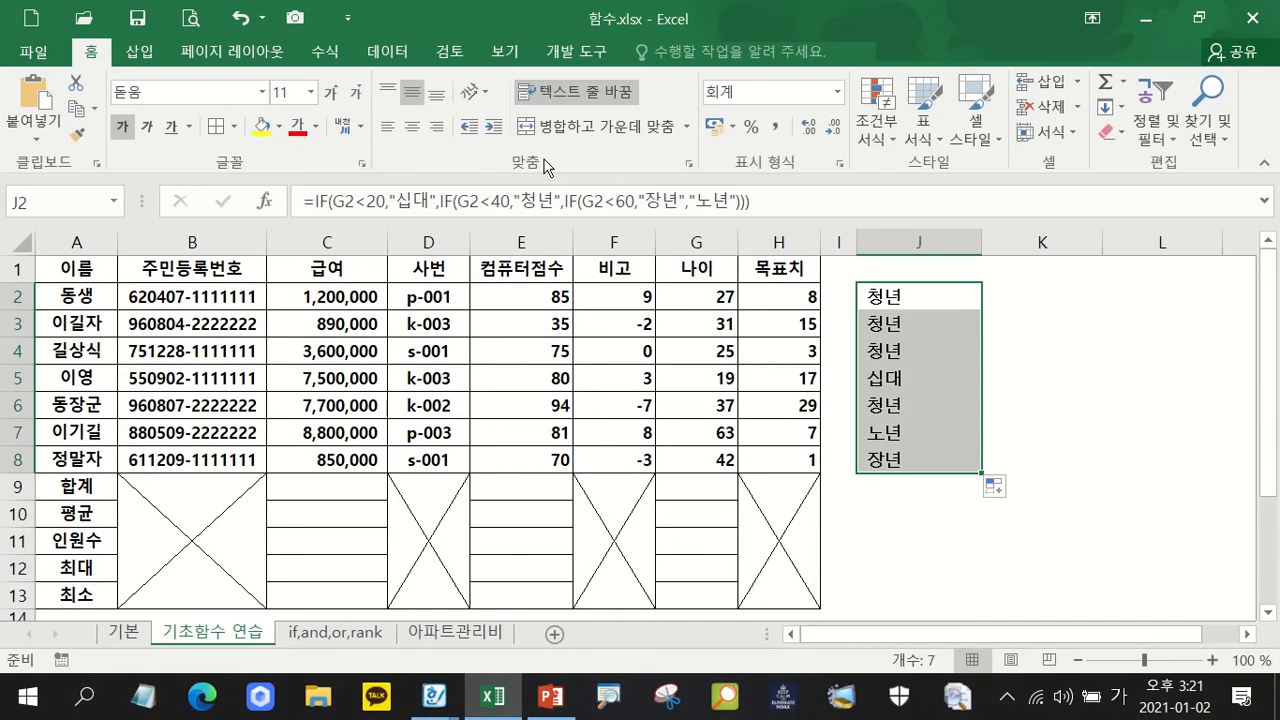
Clear J2:J8, look over the 목표치 values in H2:H8 and 급여 values in C2:C8, and select J2.
key("Delete")
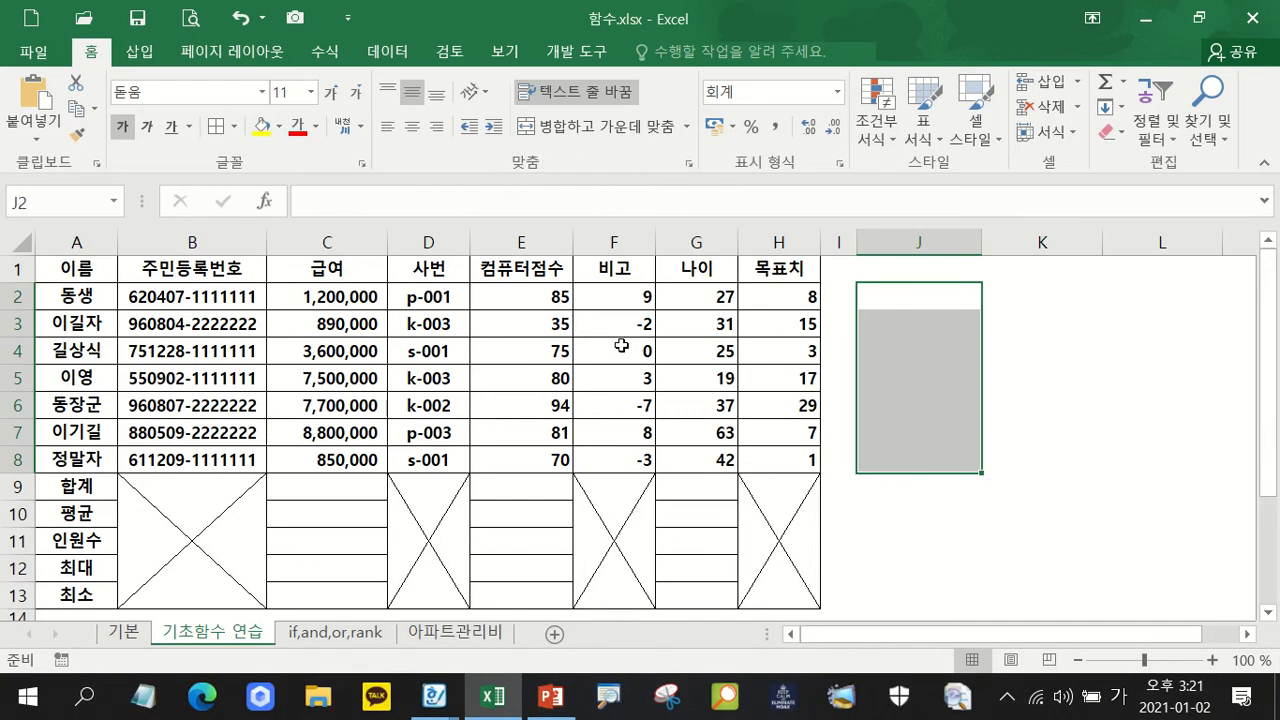
left_click(367, 301)
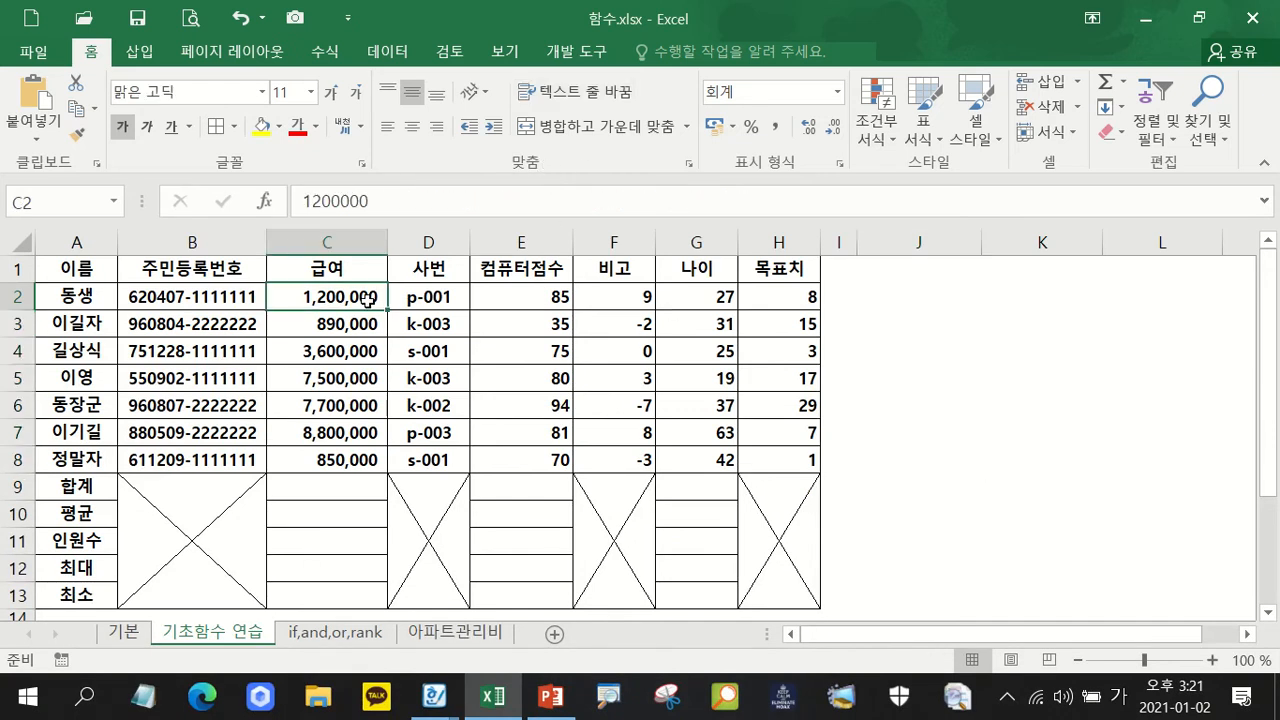
left_click(806, 299)
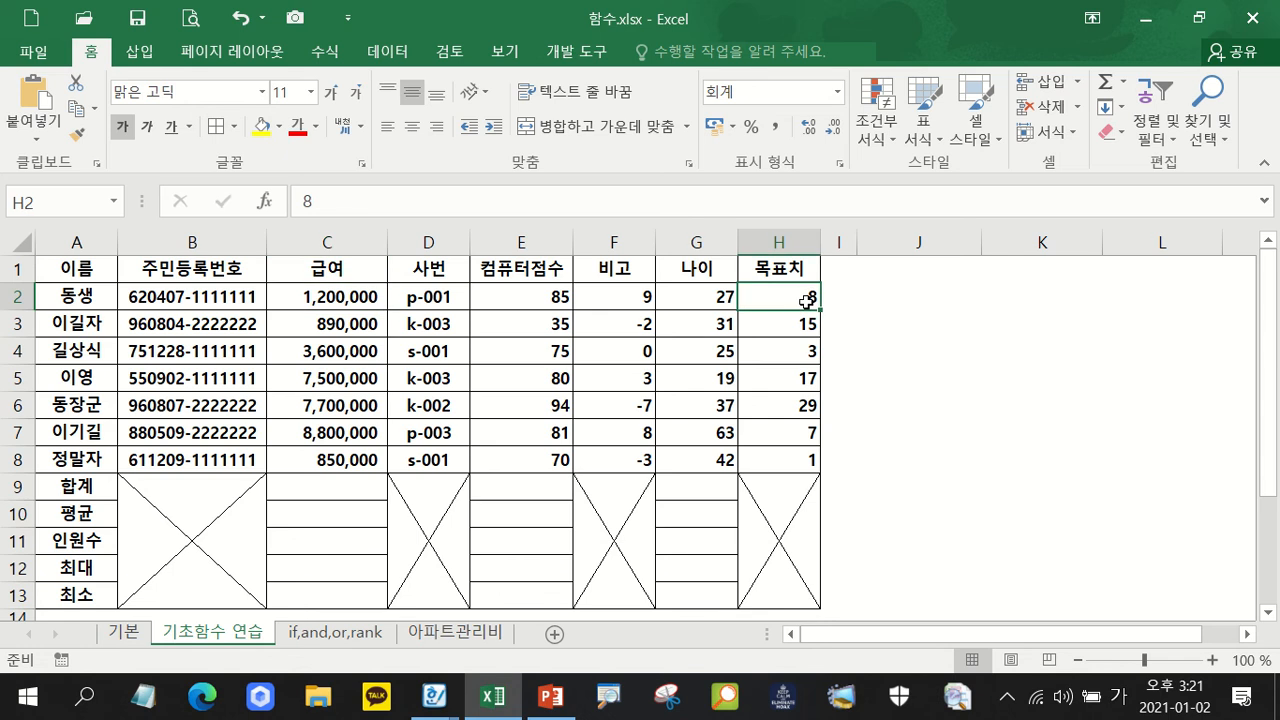
left_click_drag(806, 299, 780, 462)
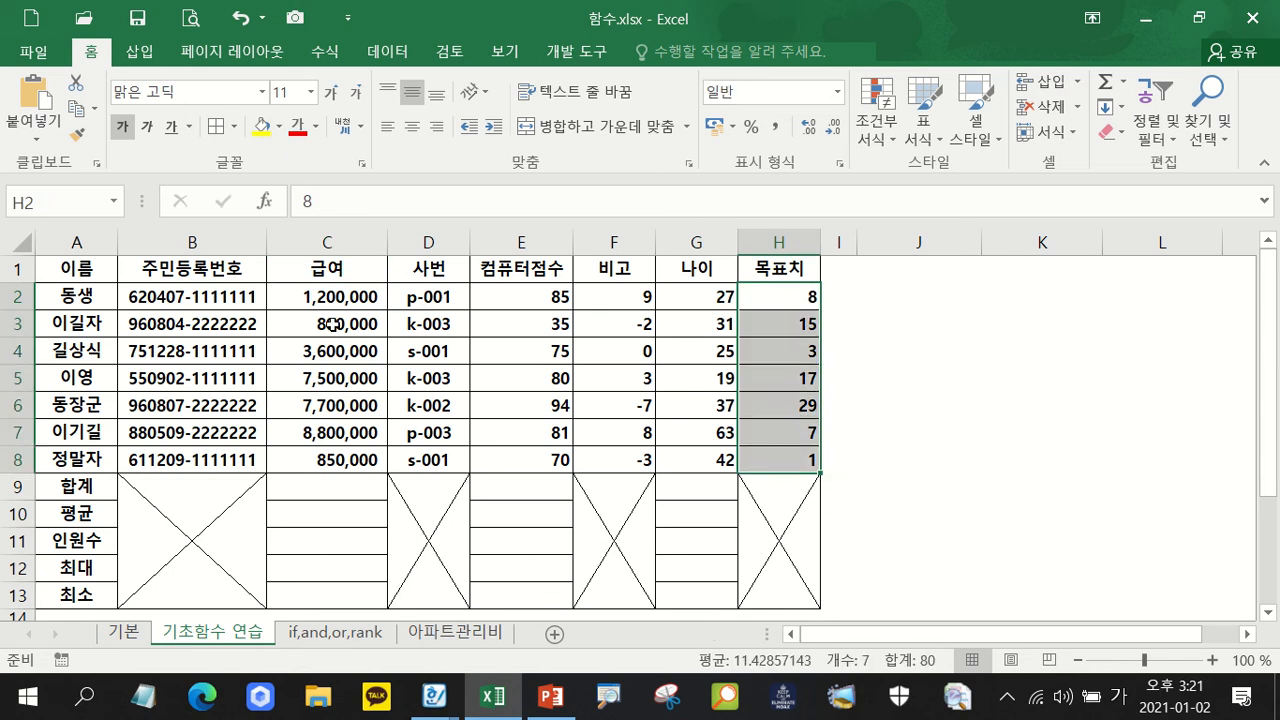
left_click_drag(333, 292, 331, 458)
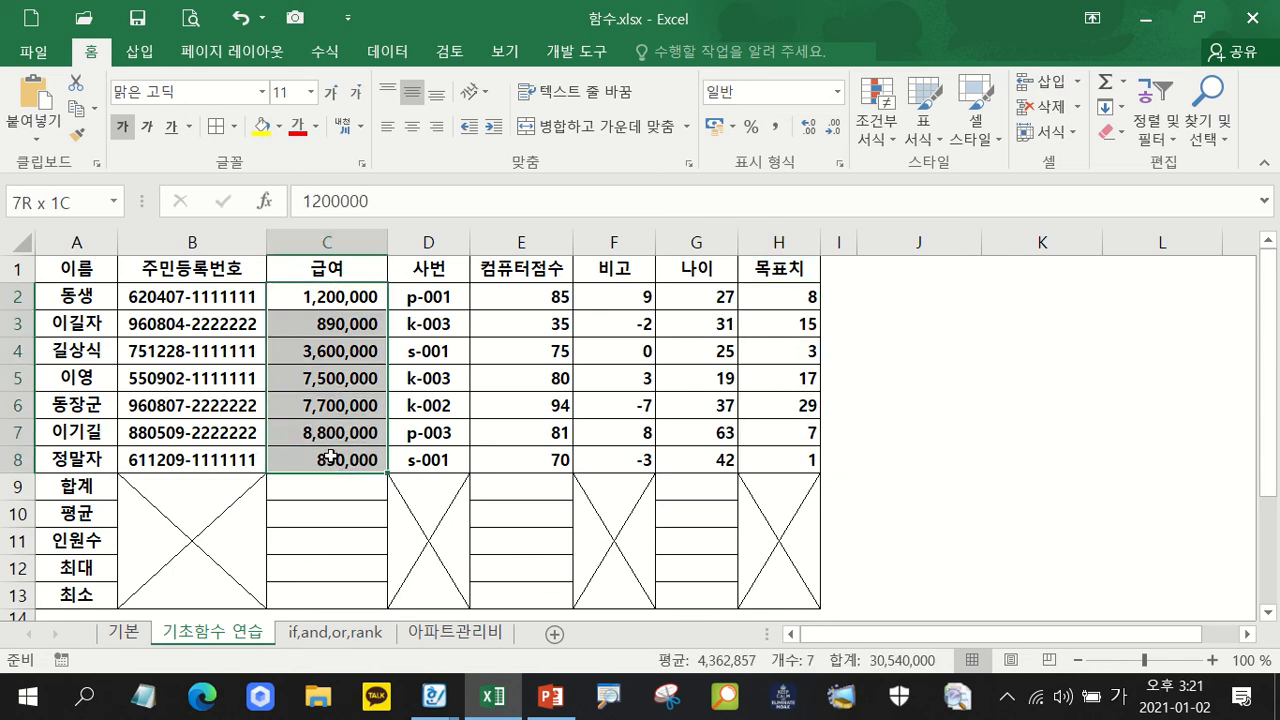
left_click(912, 297)
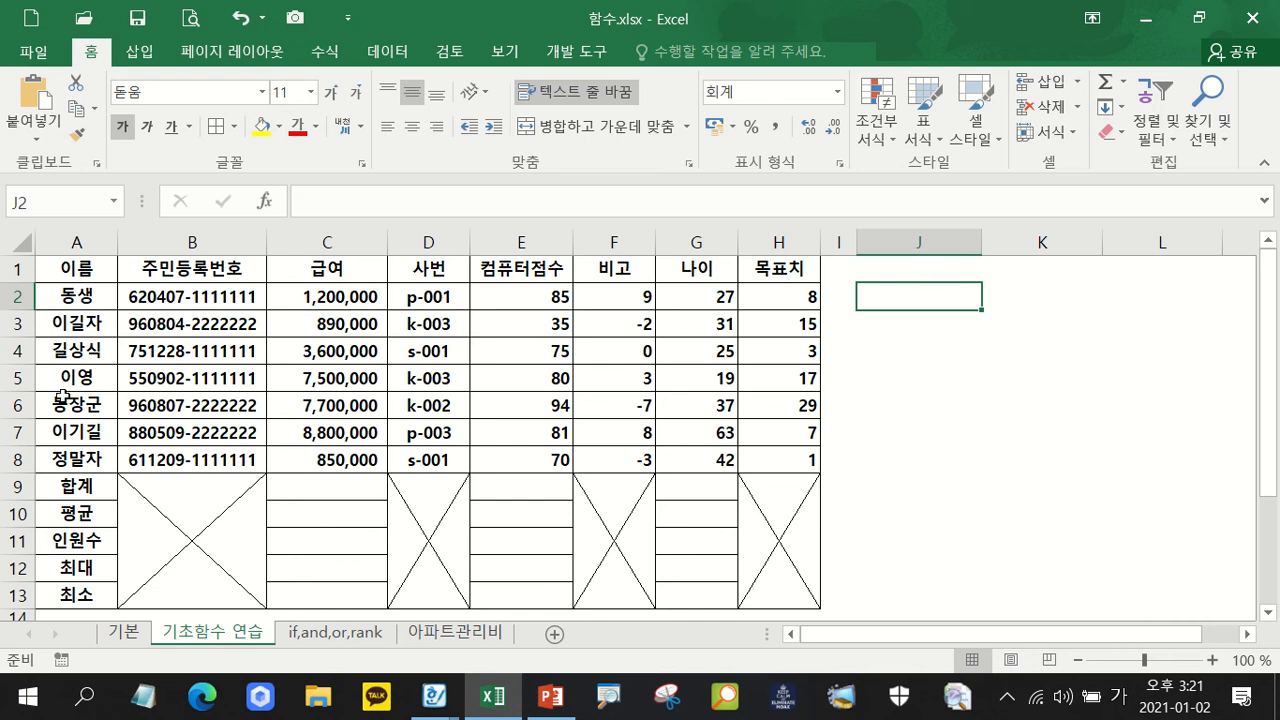
Switch to 함수설명.hwp in Hangul to read the 목표치 pay problem, then return to Excel and select J2.
mouse_move(444, 710)
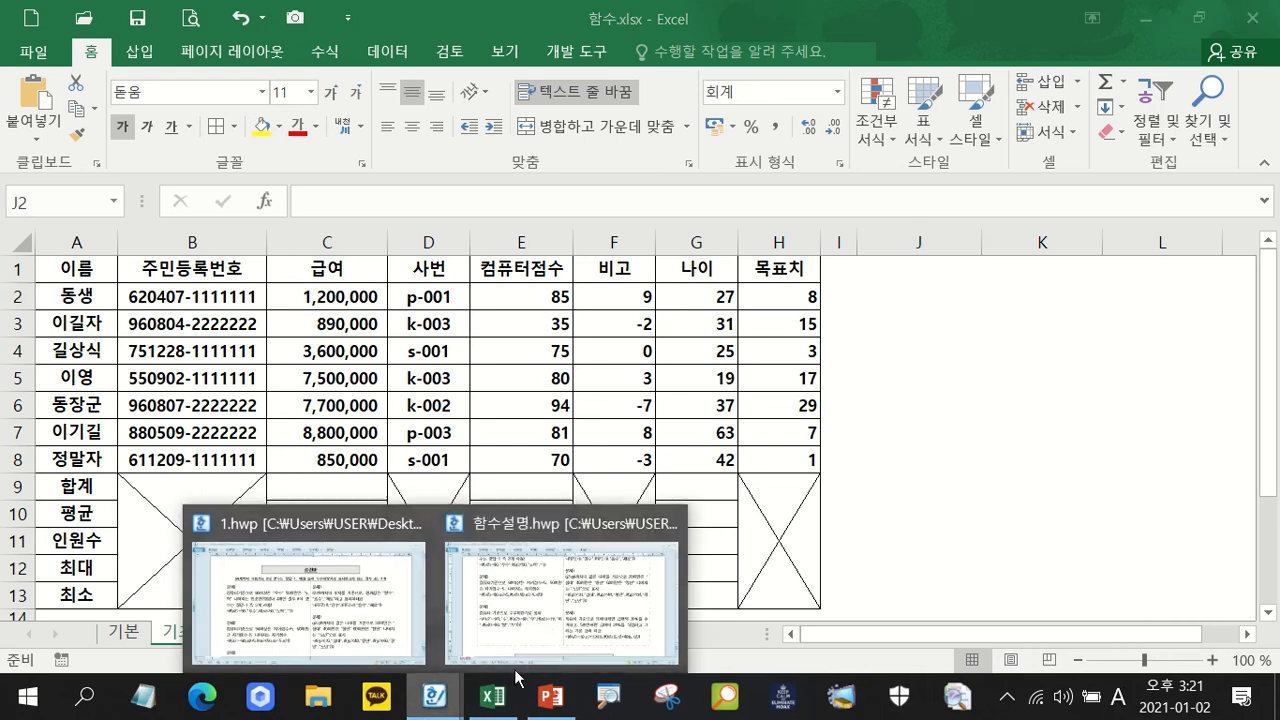
left_click(580, 560)
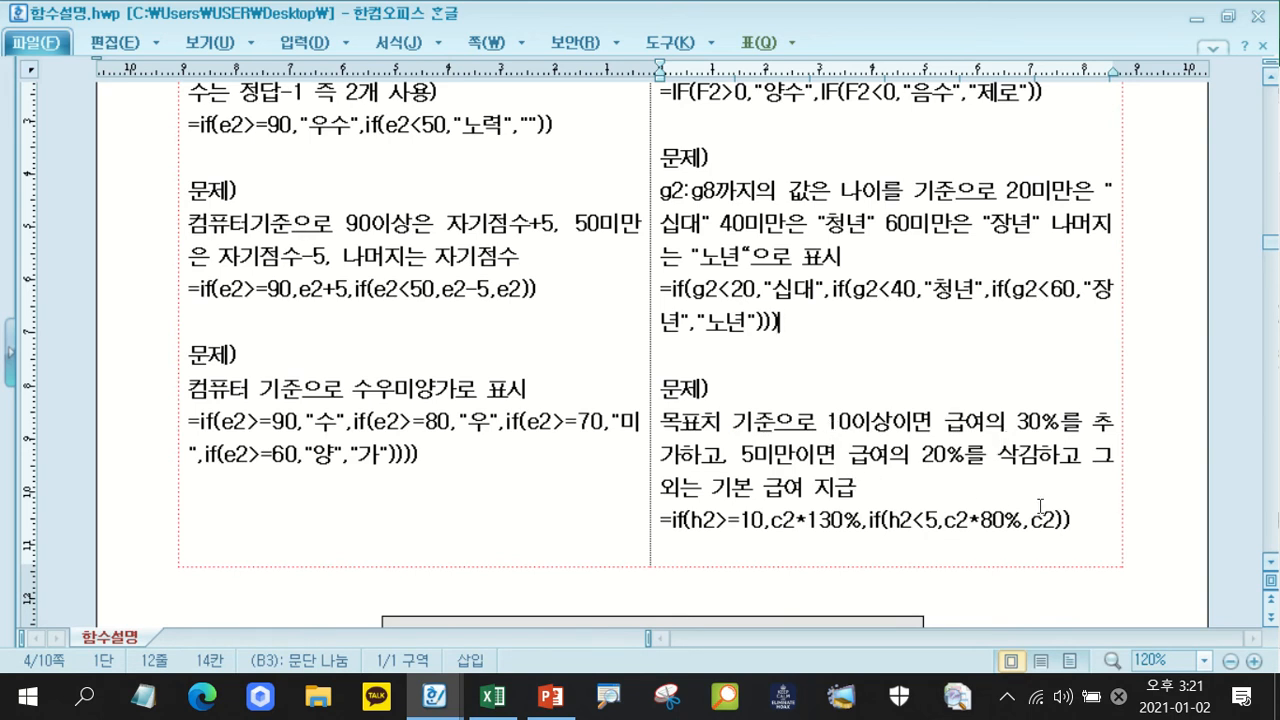
left_click(493, 697)
key("alt+Tab")
left_click(900, 295)
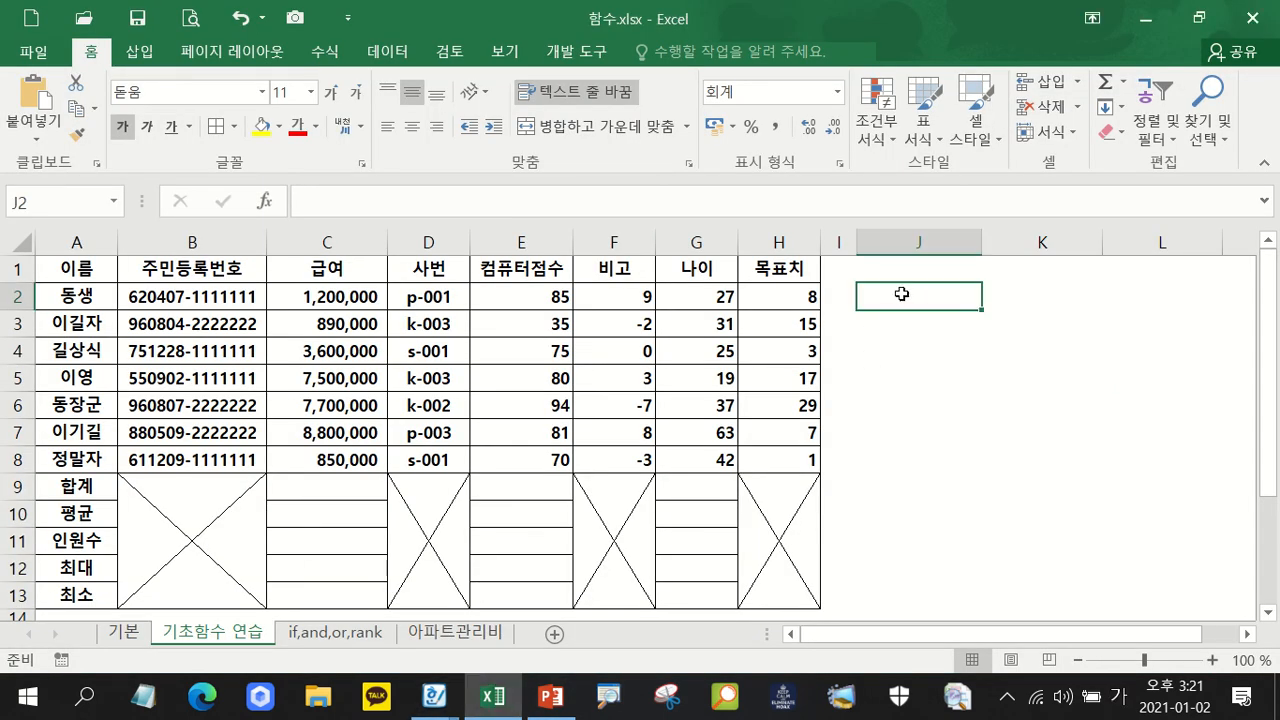
Start an IF formula in J2 that tests H2>=10 and returns C2*130% when true.
type("=")
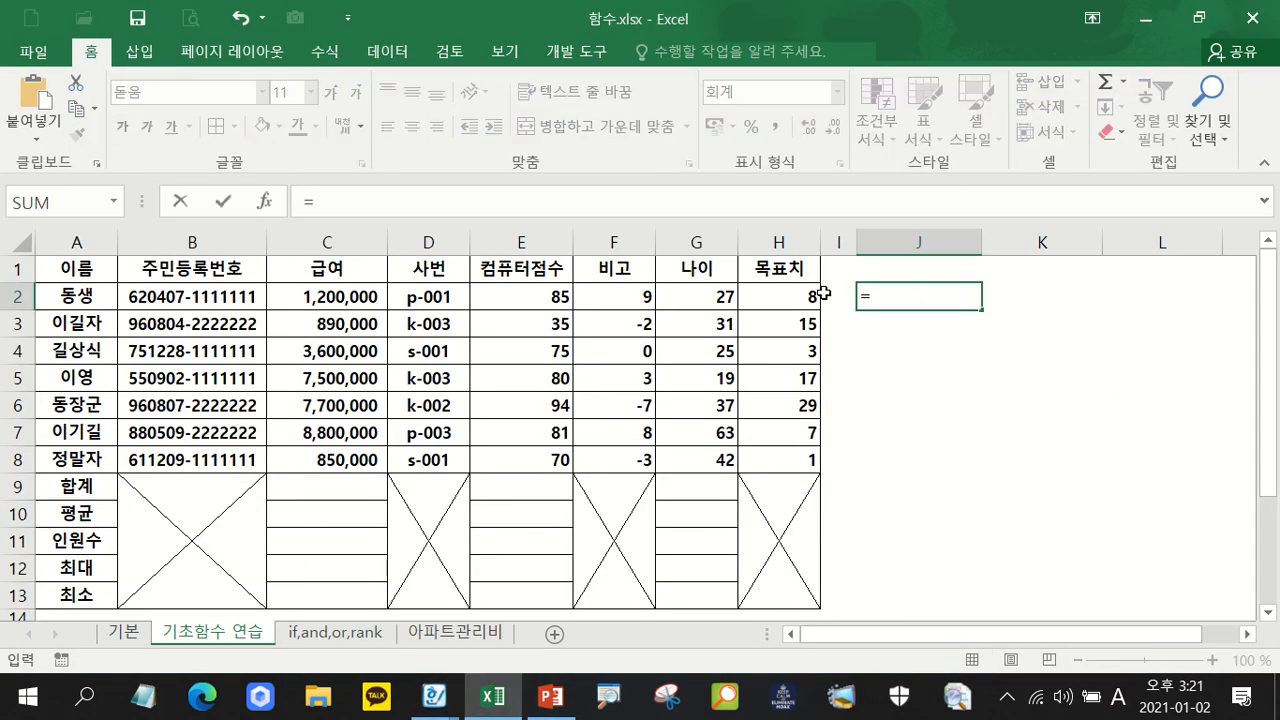
type("if(")
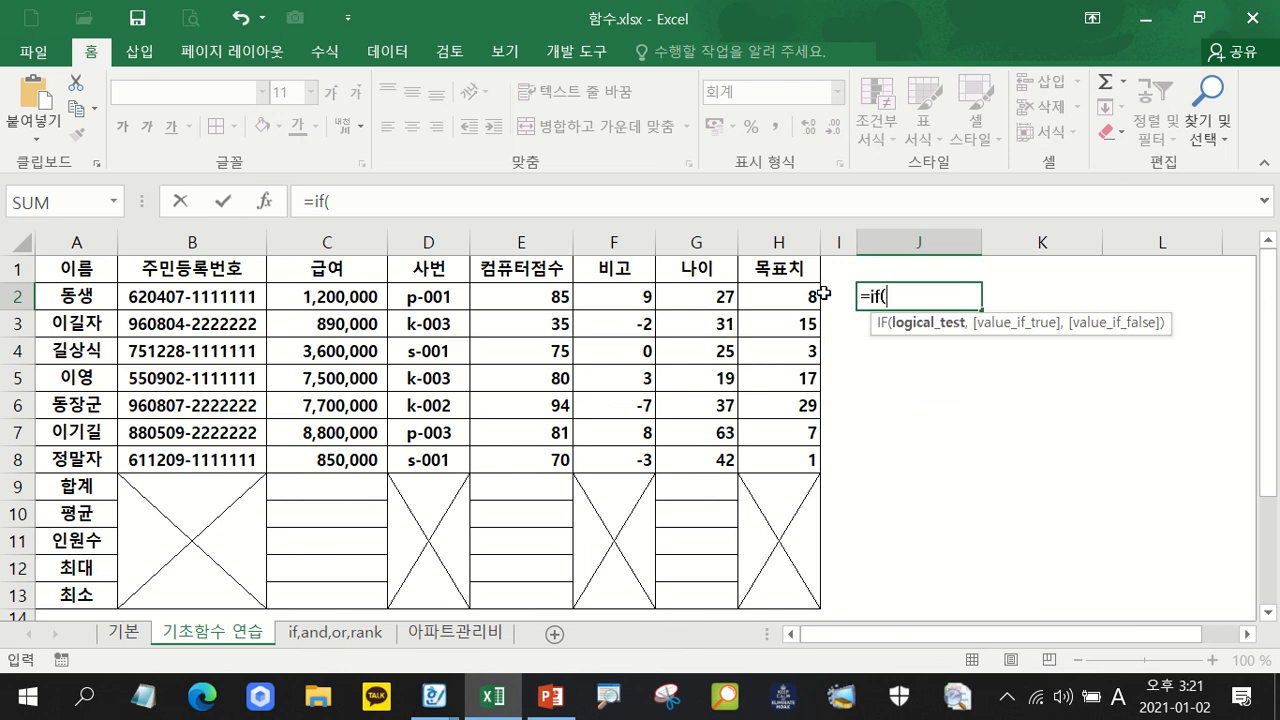
left_click(763, 289)
type(">=10,")
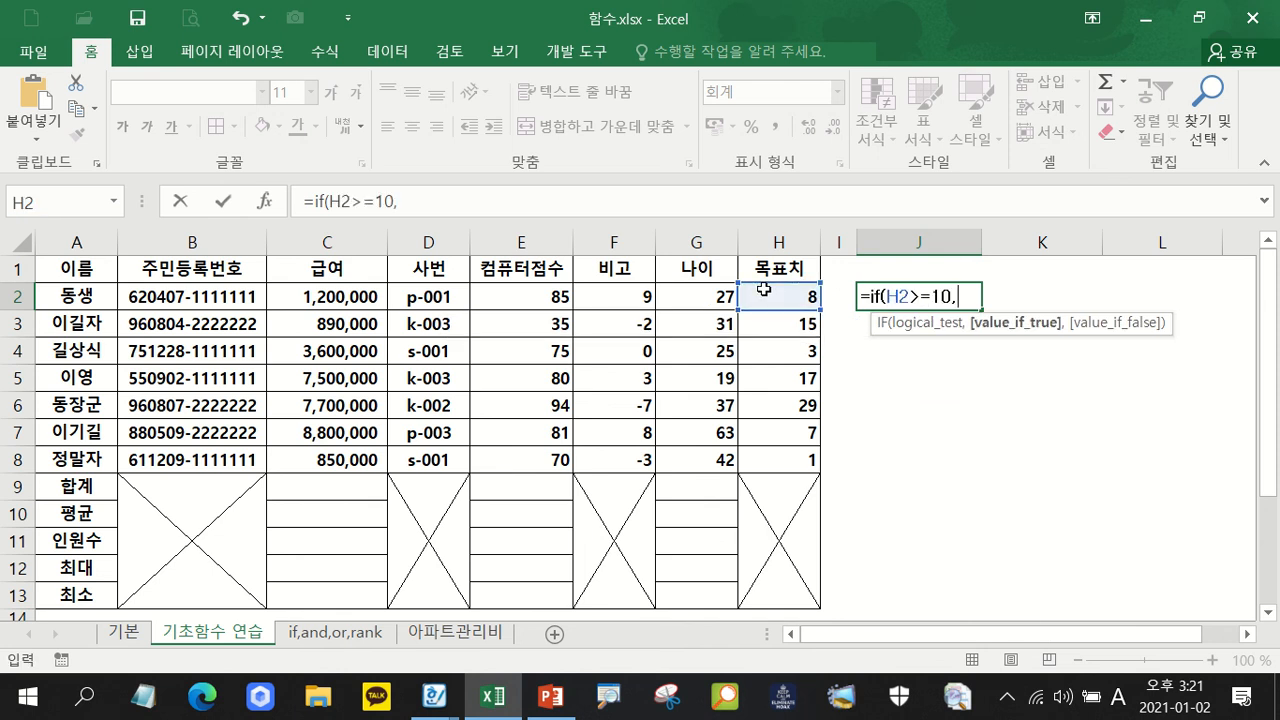
left_click(338, 294)
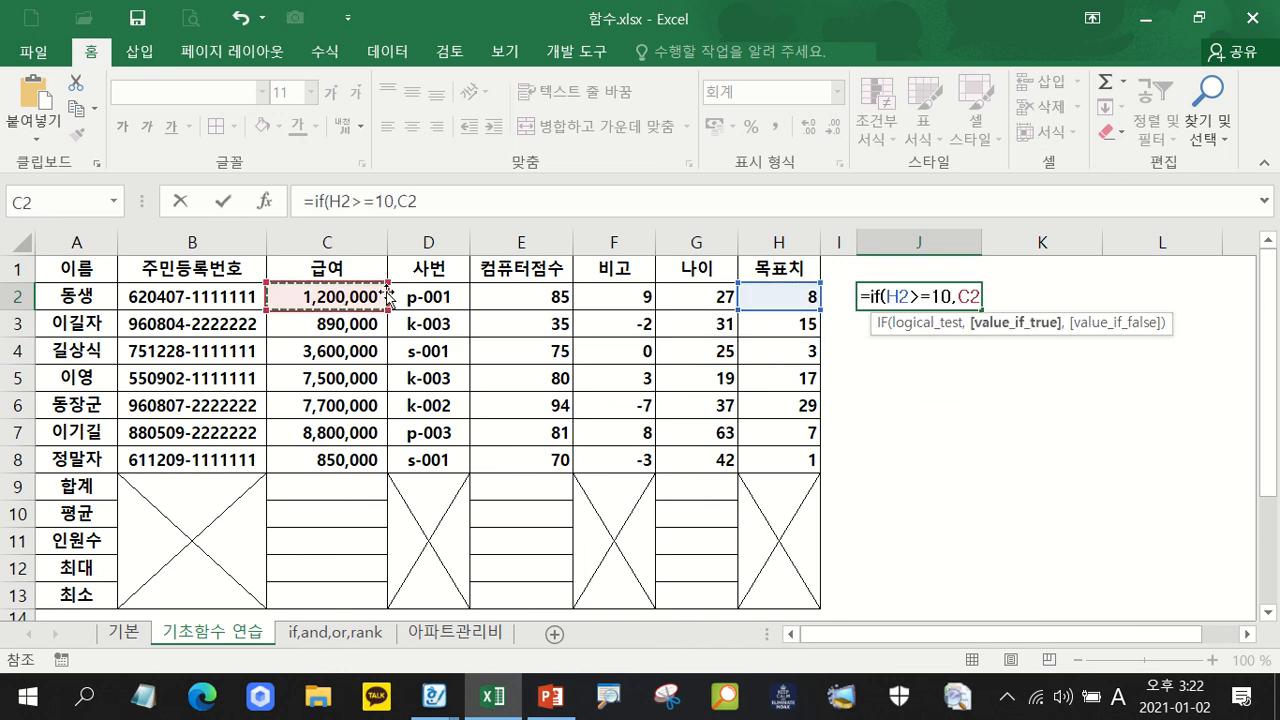
type("*130%")
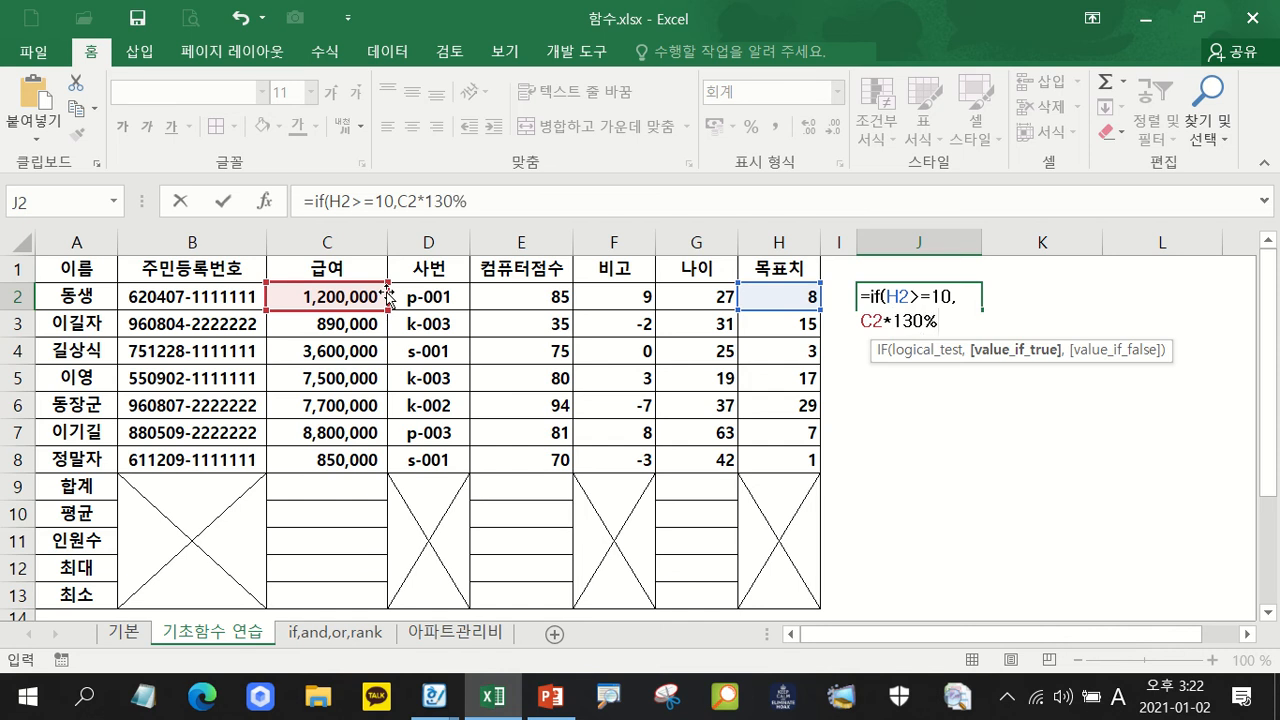
Nest a second IF in the J2 formula that tests H2<5 and returns C2*80%.
type(",if(")
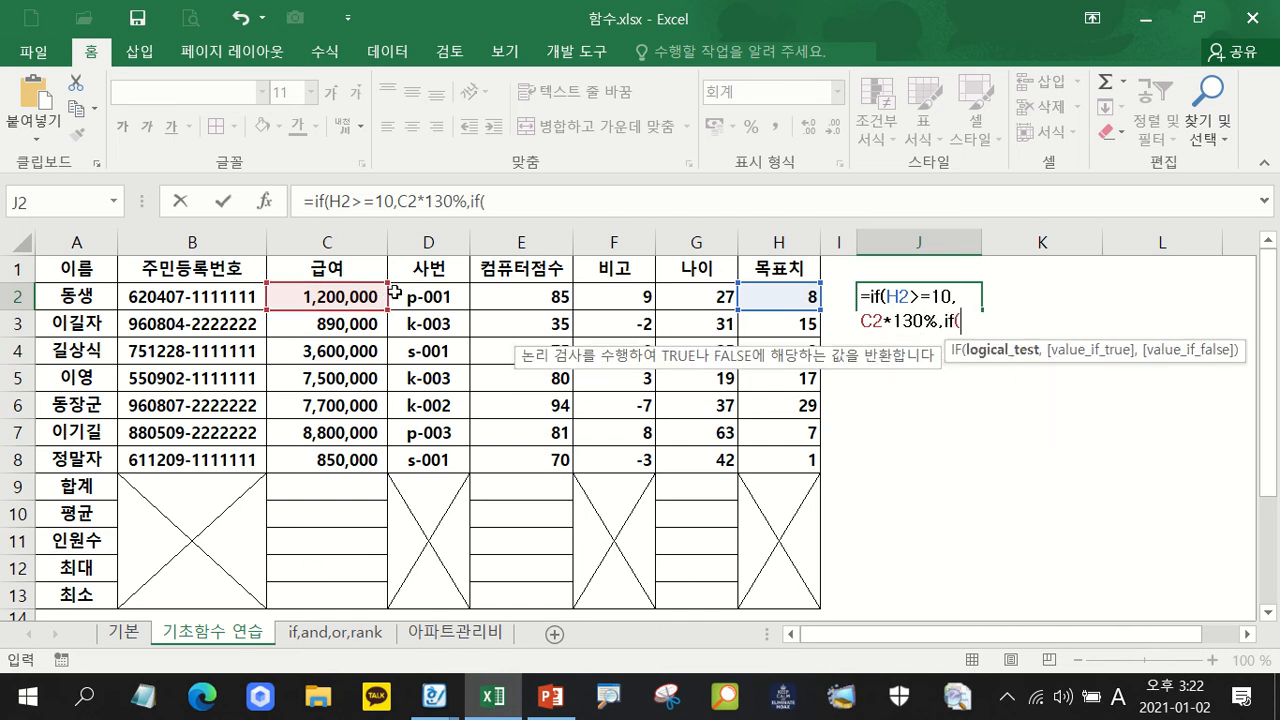
left_click(755, 297)
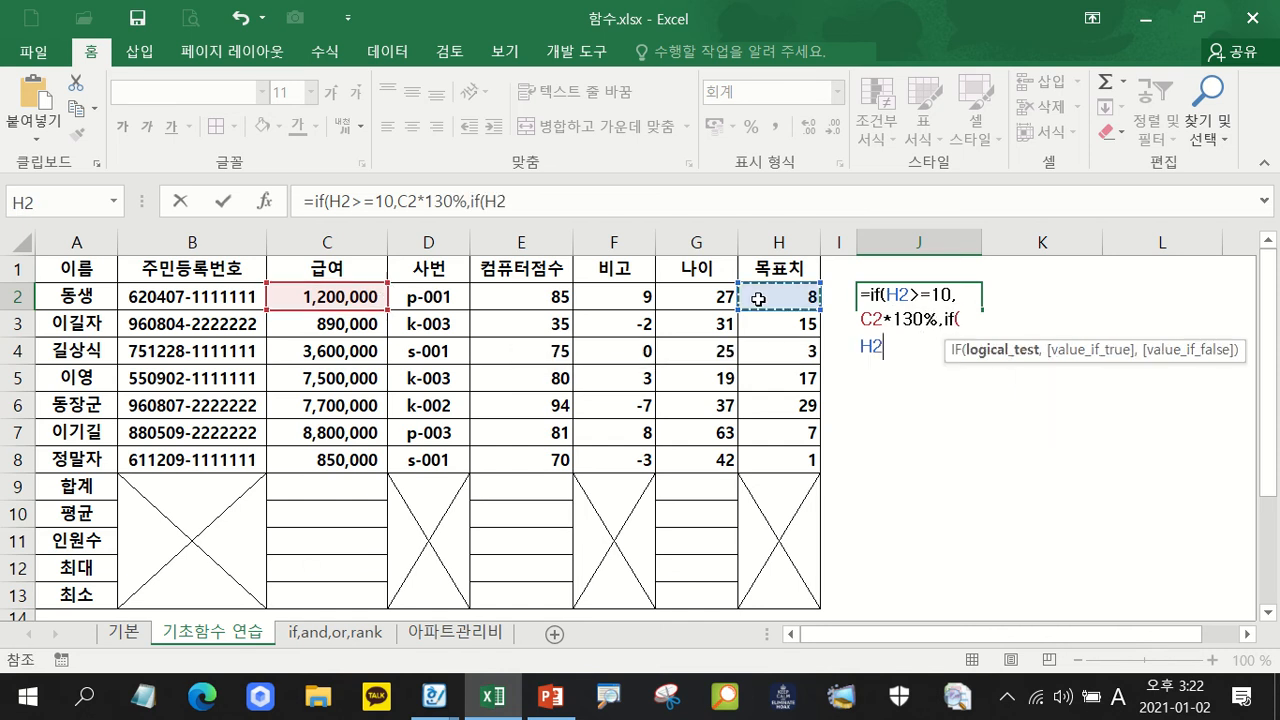
type("<5,")
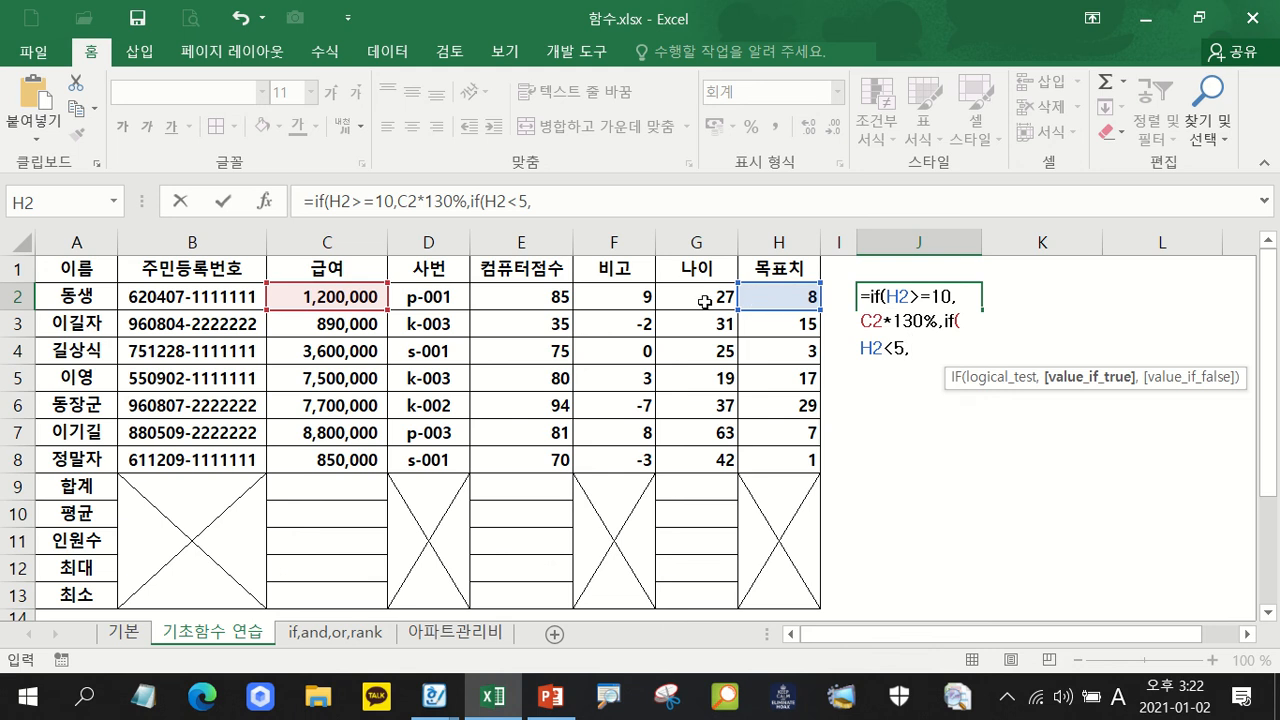
left_click(386, 297)
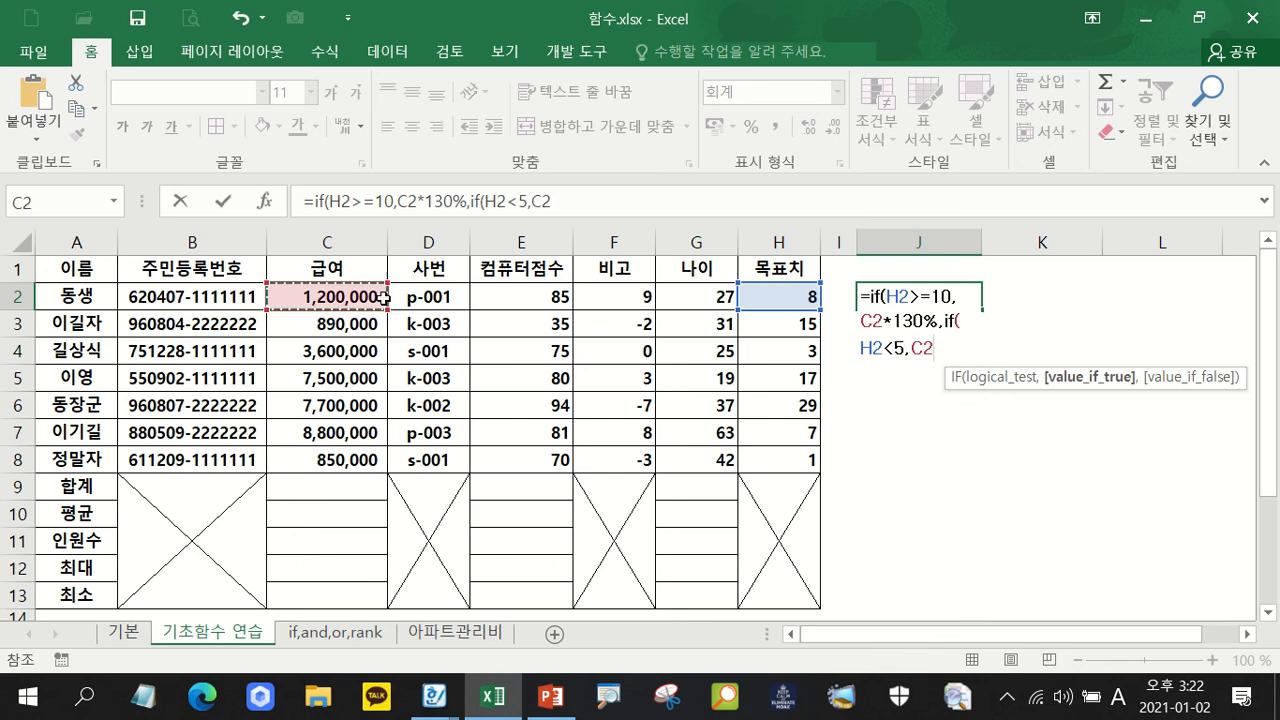
type("*80%")
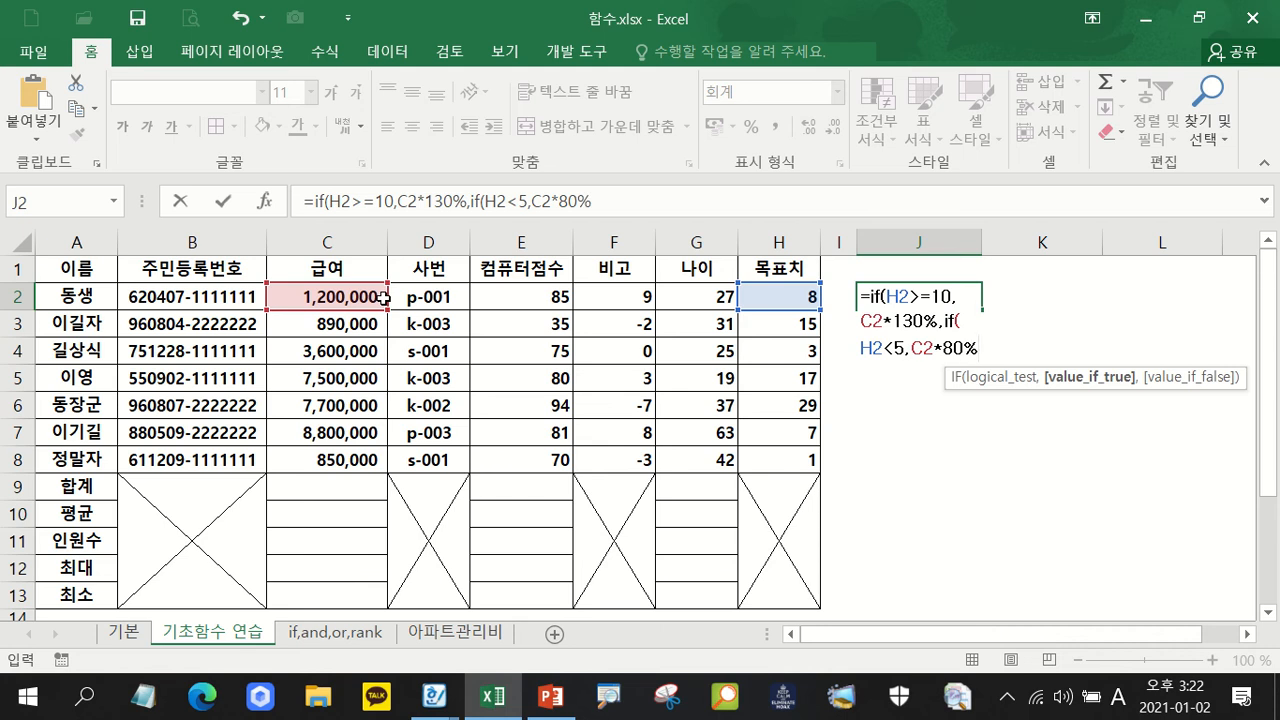
Add C2 as the final false value, close both IFs, and enter the formula.
type(",")
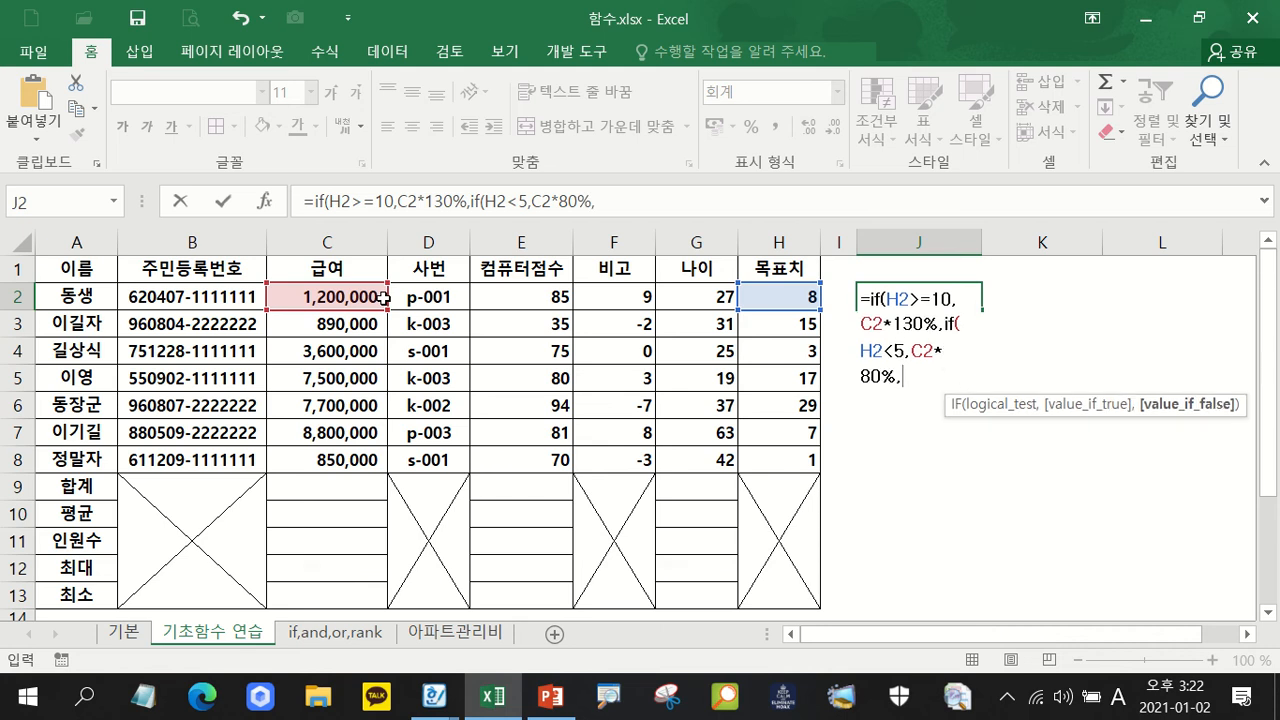
left_click(312, 293)
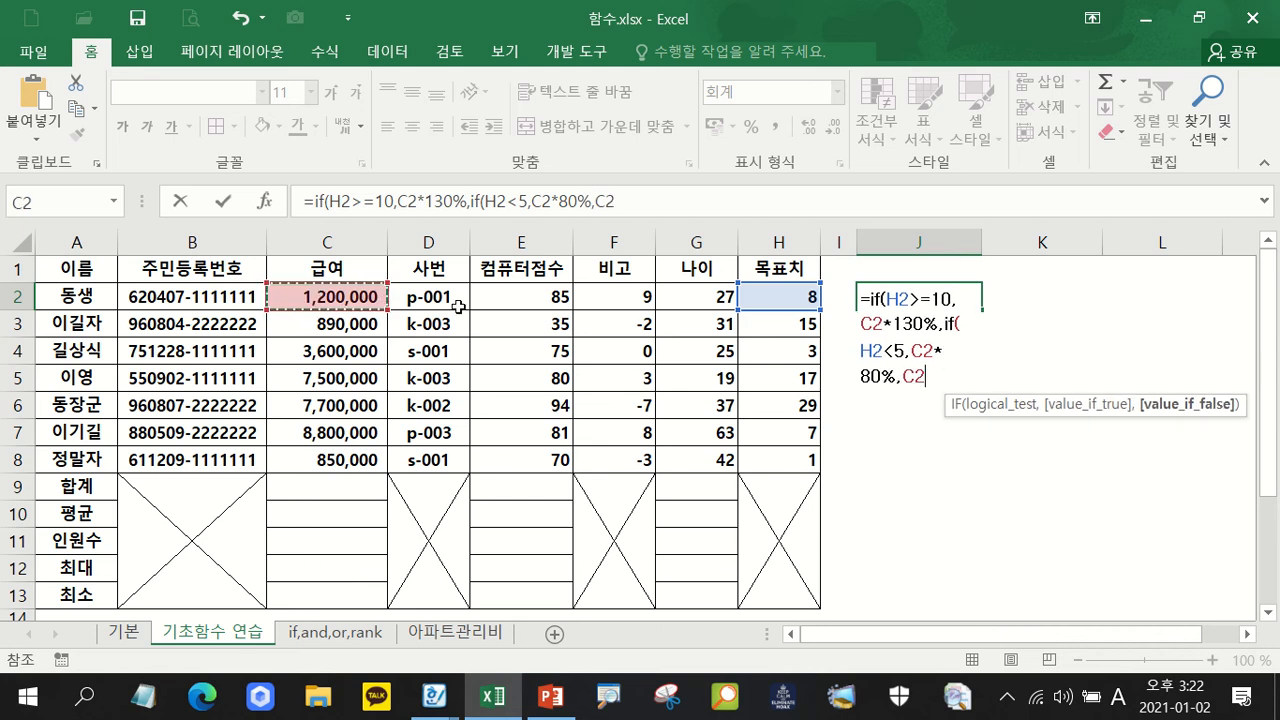
type("))")
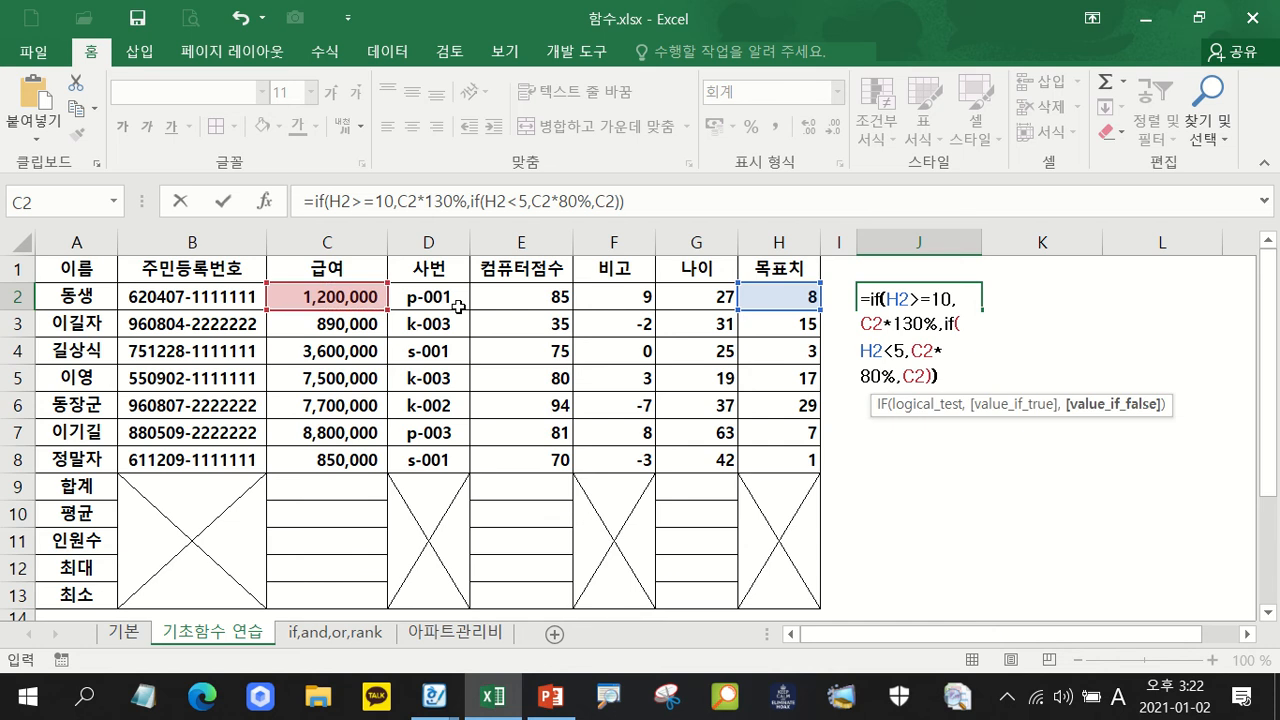
key("Return")
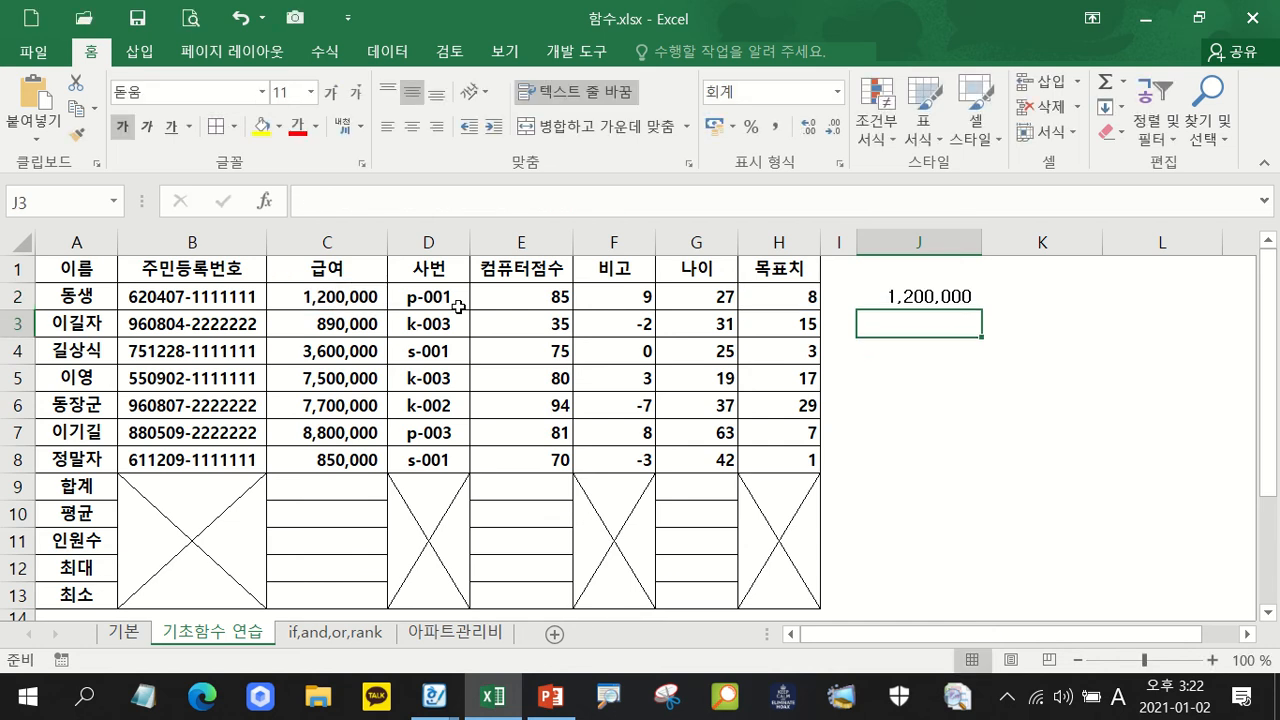
Copy the 목표치-based pay formula from J2 down through J8 and review it.
left_click(966, 302)
left_click_drag(983, 310, 980, 468)
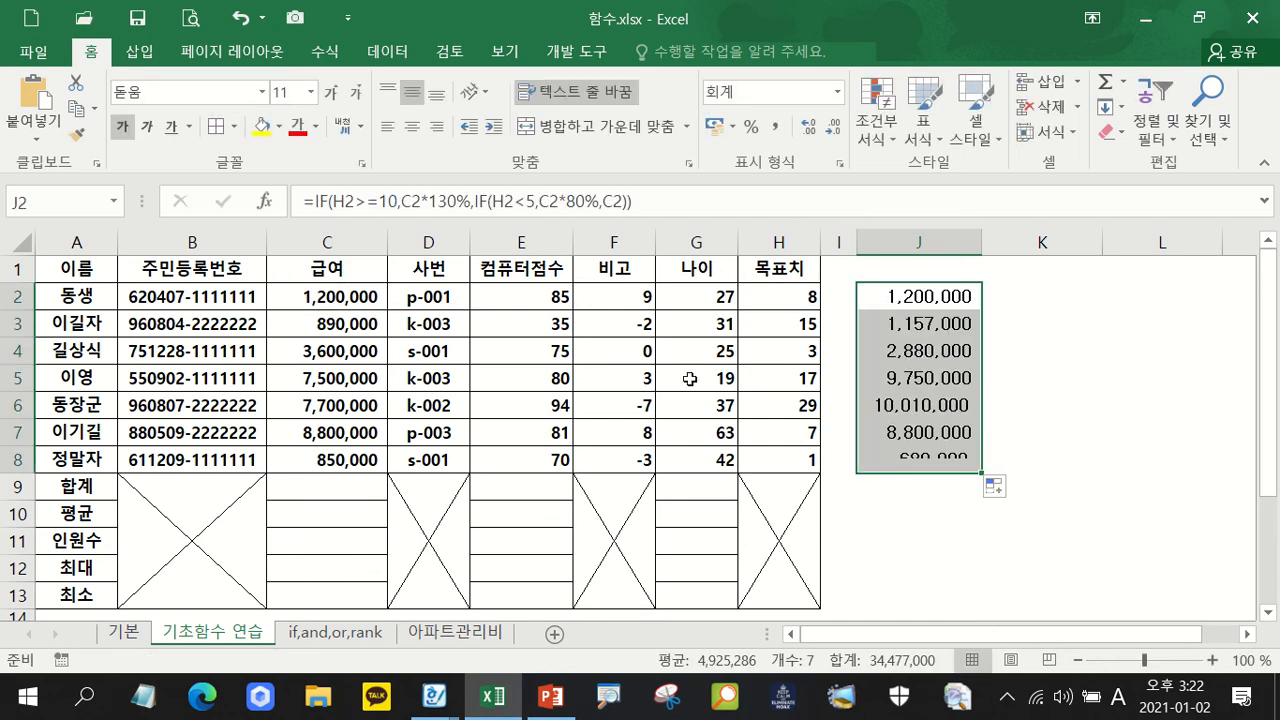
key("ctrl+1")
left_click(264, 203)
left_click_drag(318, 156, 1048, 238)
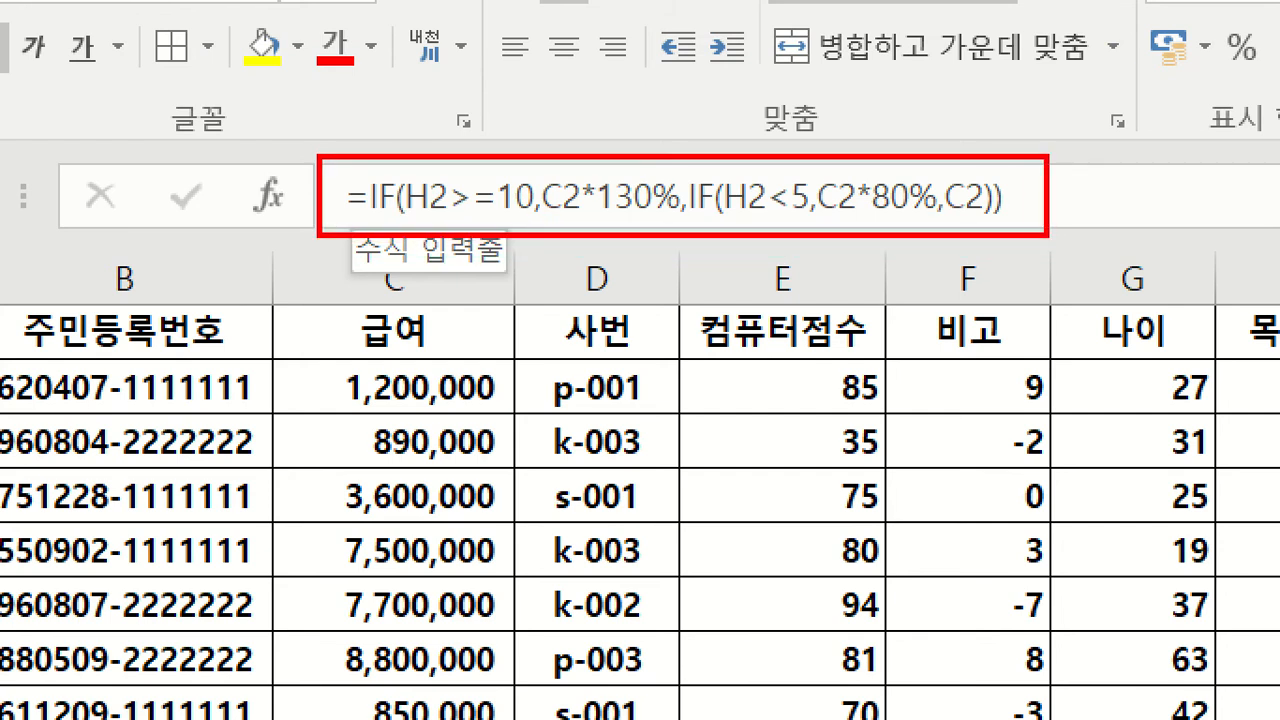
key("Escape")
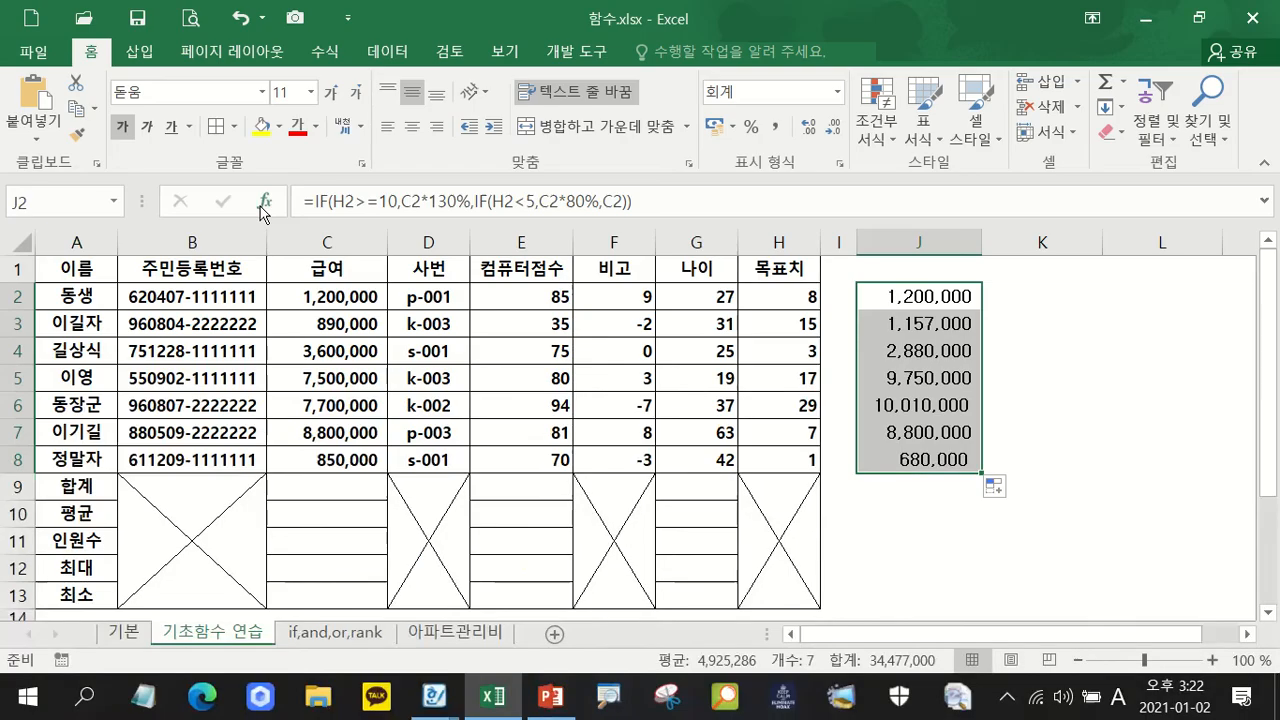
Clear the results in J2:J8, and clear the 합격/불합격 results in G2:G6 on the if,and,or,rank sheet.
left_click(1047, 405)
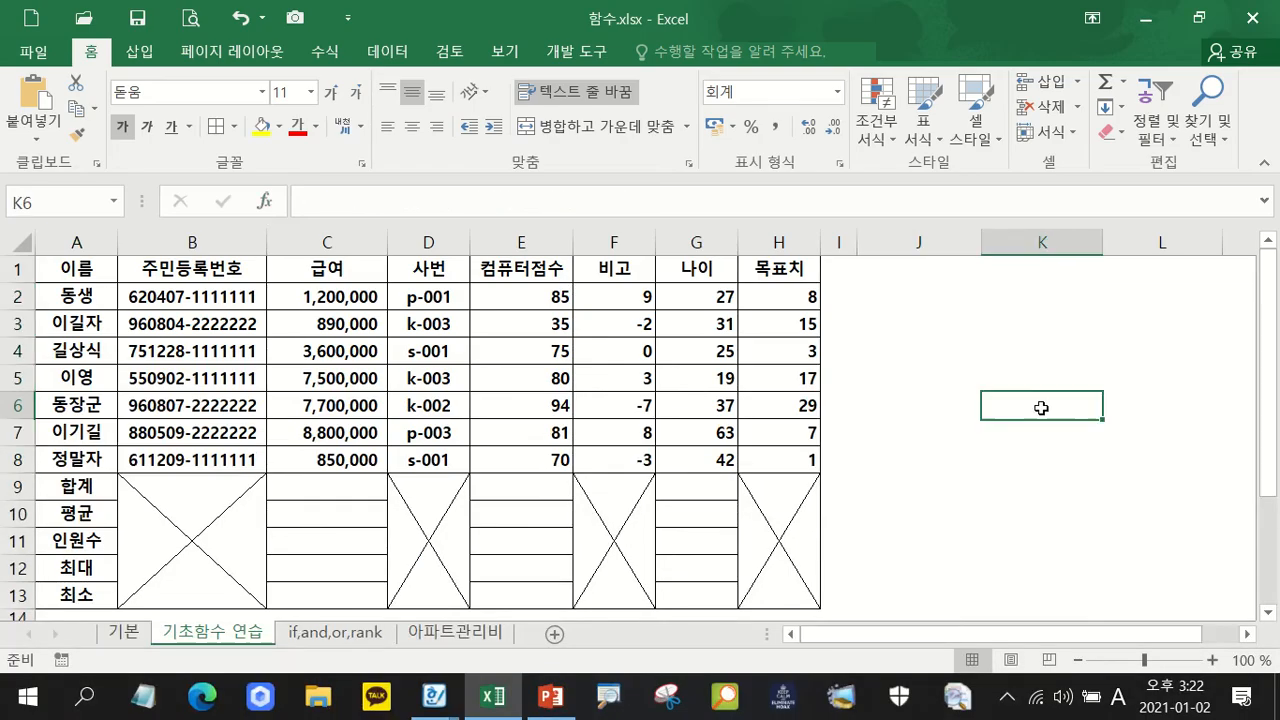
left_click(337, 632)
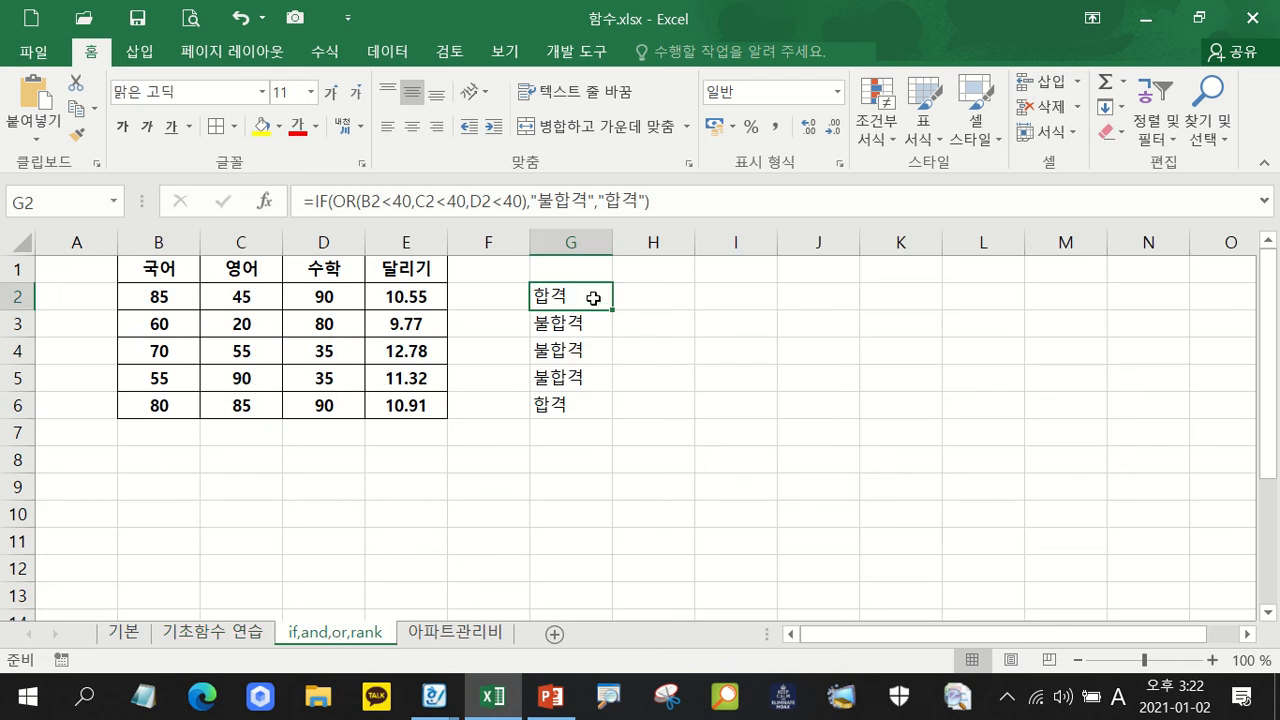
left_click_drag(590, 298, 590, 414)
key("Delete")
left_click(544, 530)
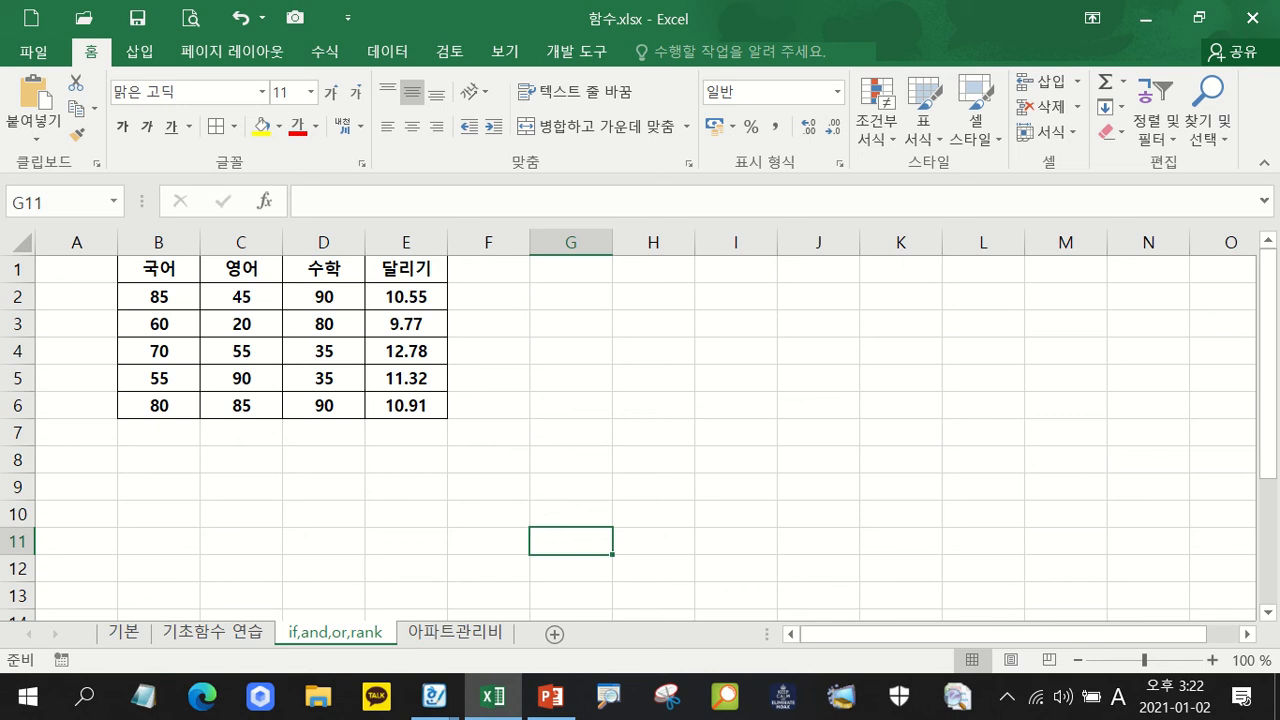
Start an IF formula in G2 with an AND function as its logical test.
left_click(14, 487)
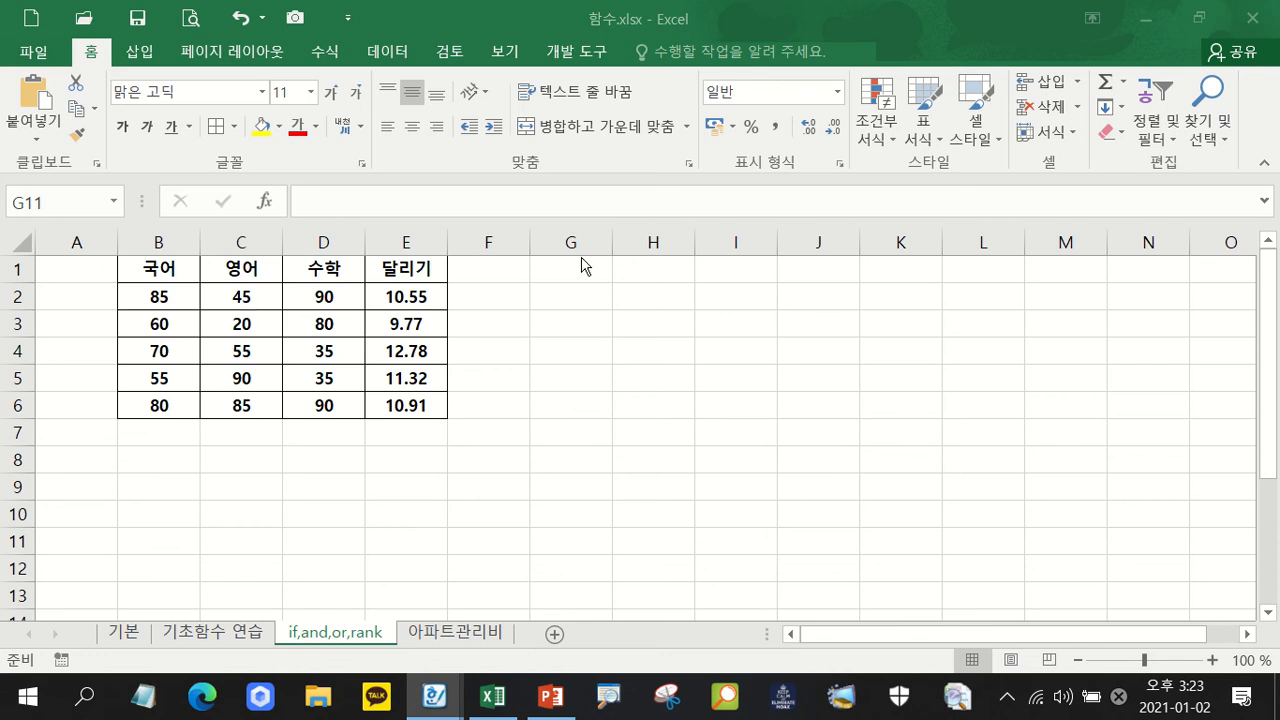
left_click(565, 296)
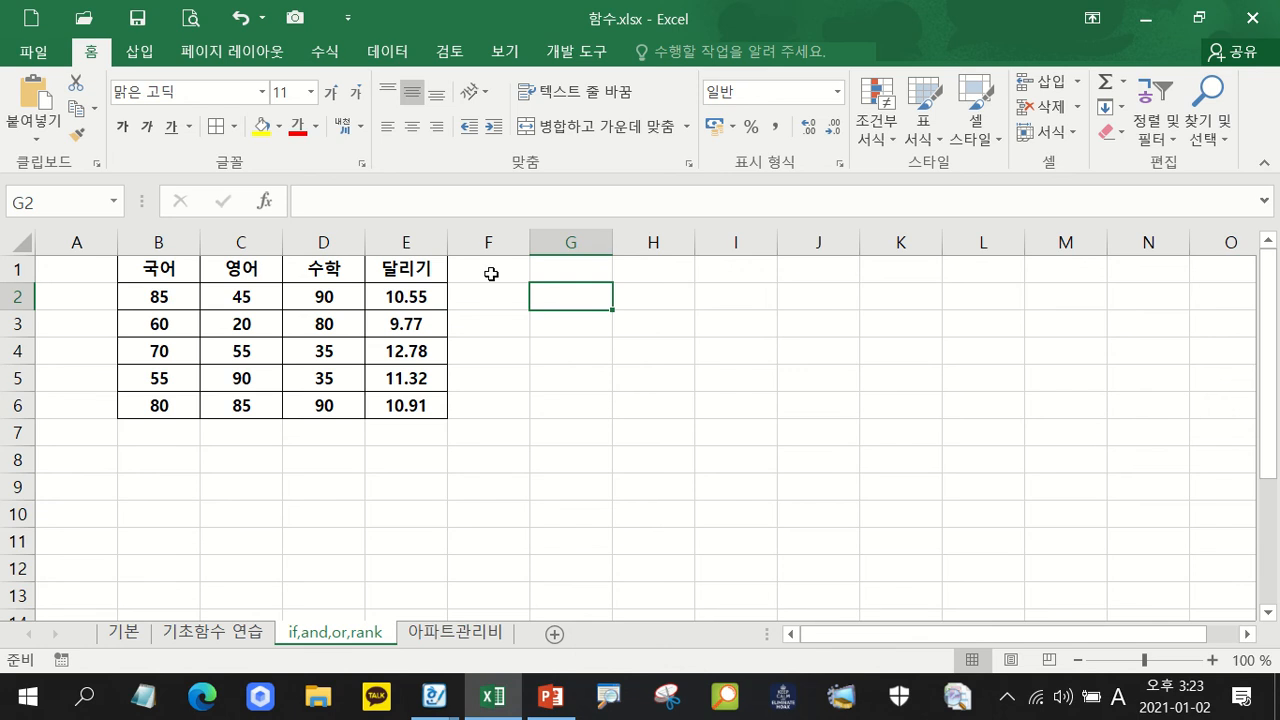
type("=")
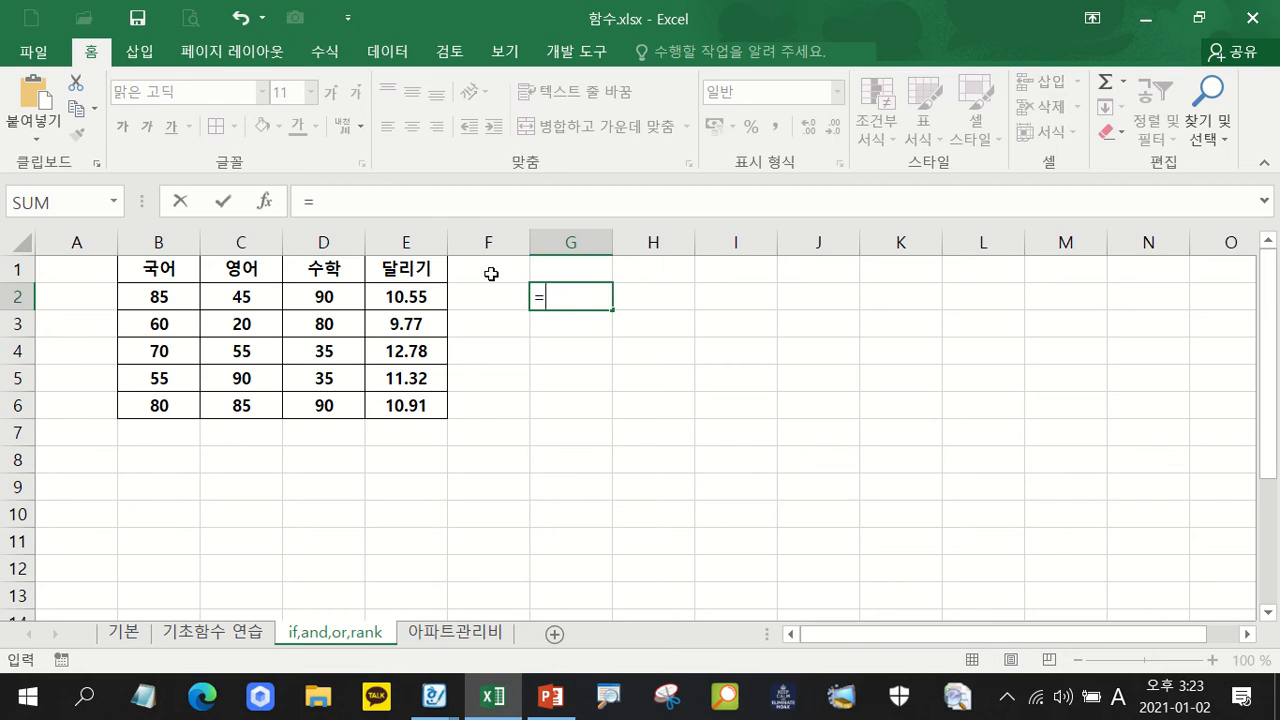
type("if(")
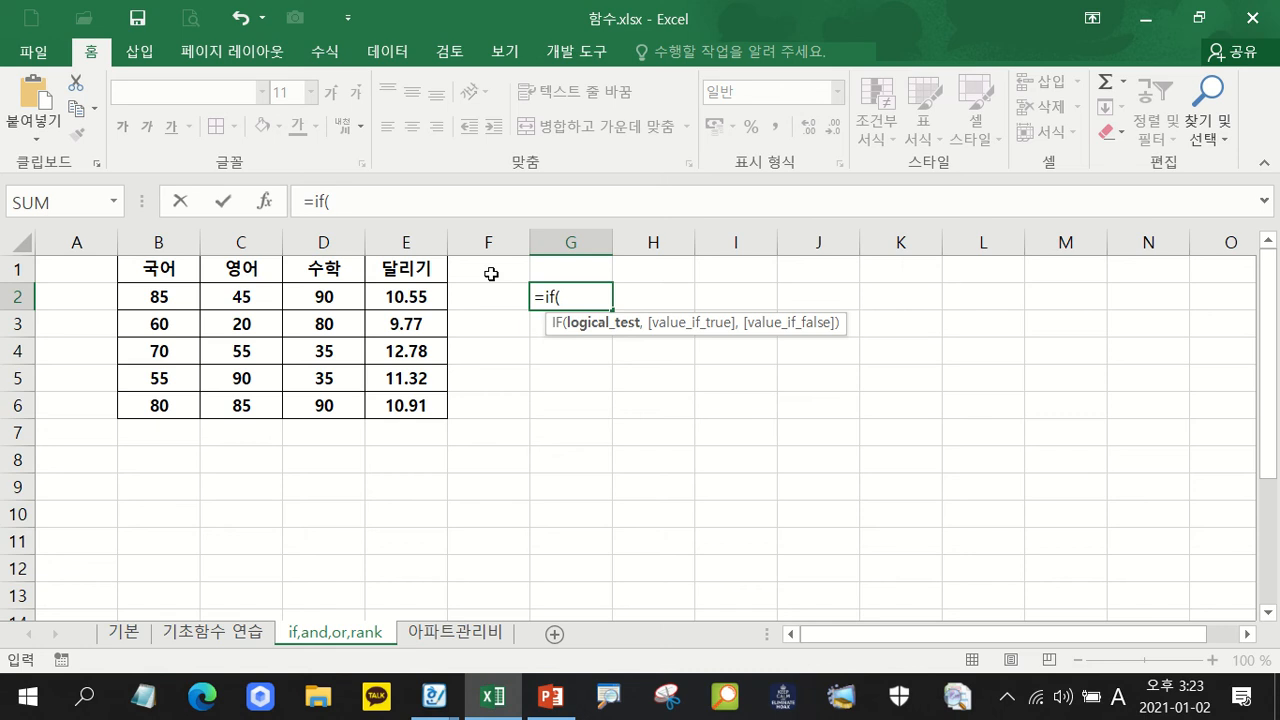
type("and(")
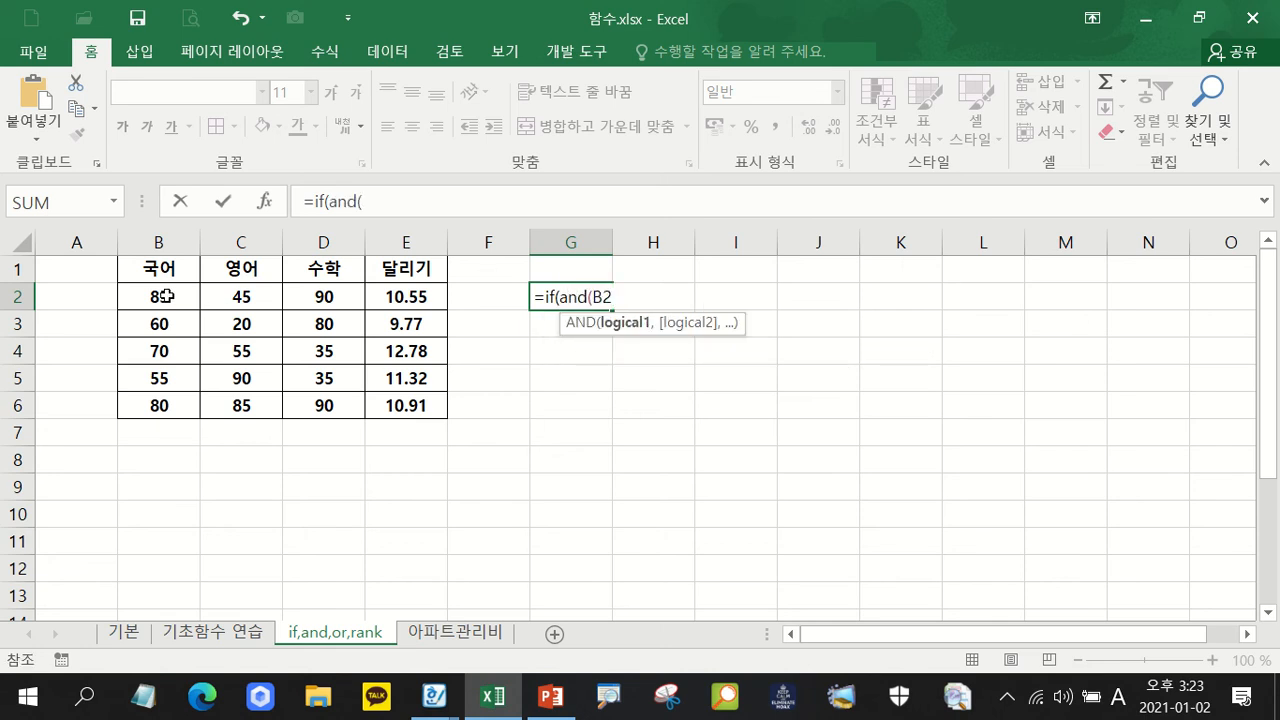
Set the AND conditions to B2>=80, C2>=80, and D2>=90, and close the AND function.
left_click(165, 296)
type(">=80,")
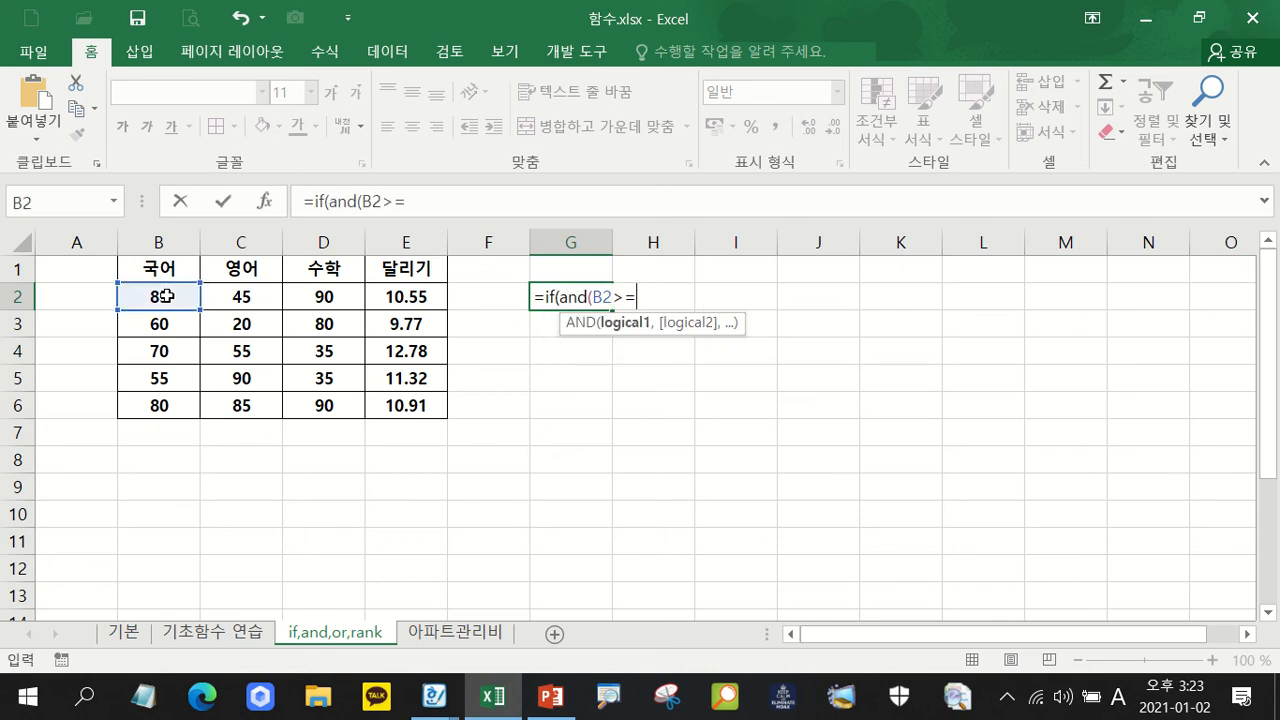
left_click(252, 292)
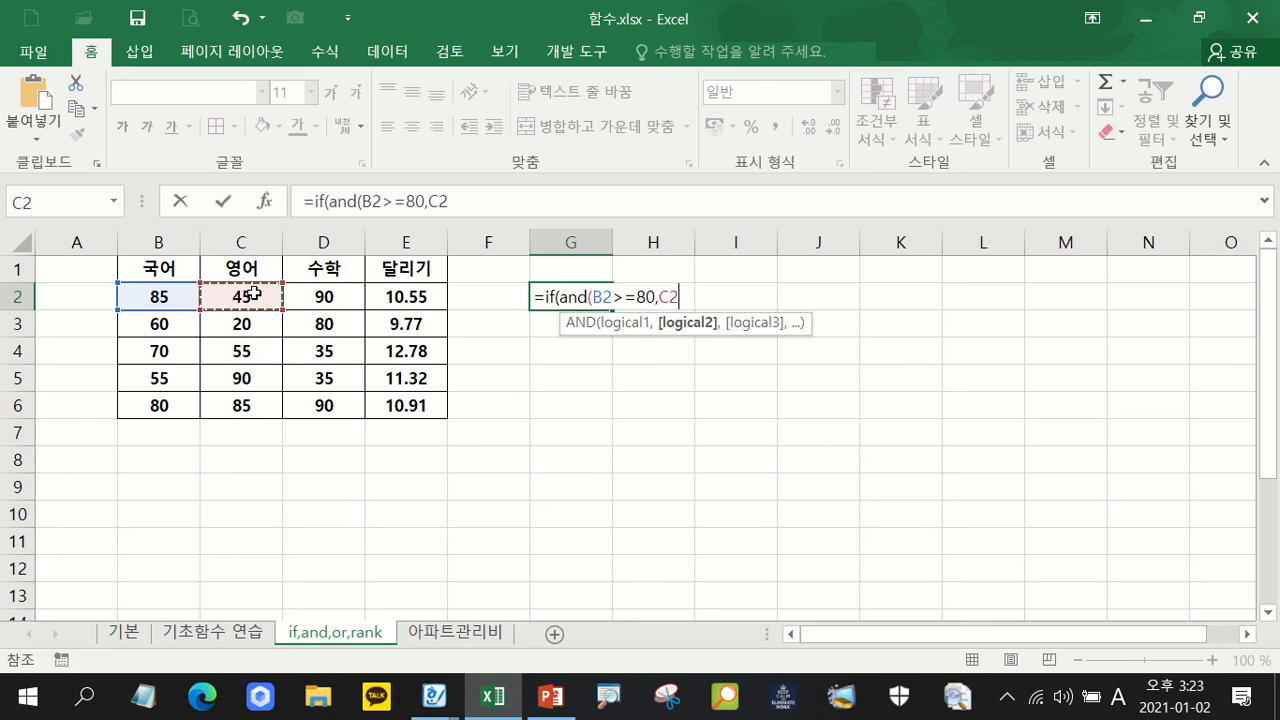
type(">=80,")
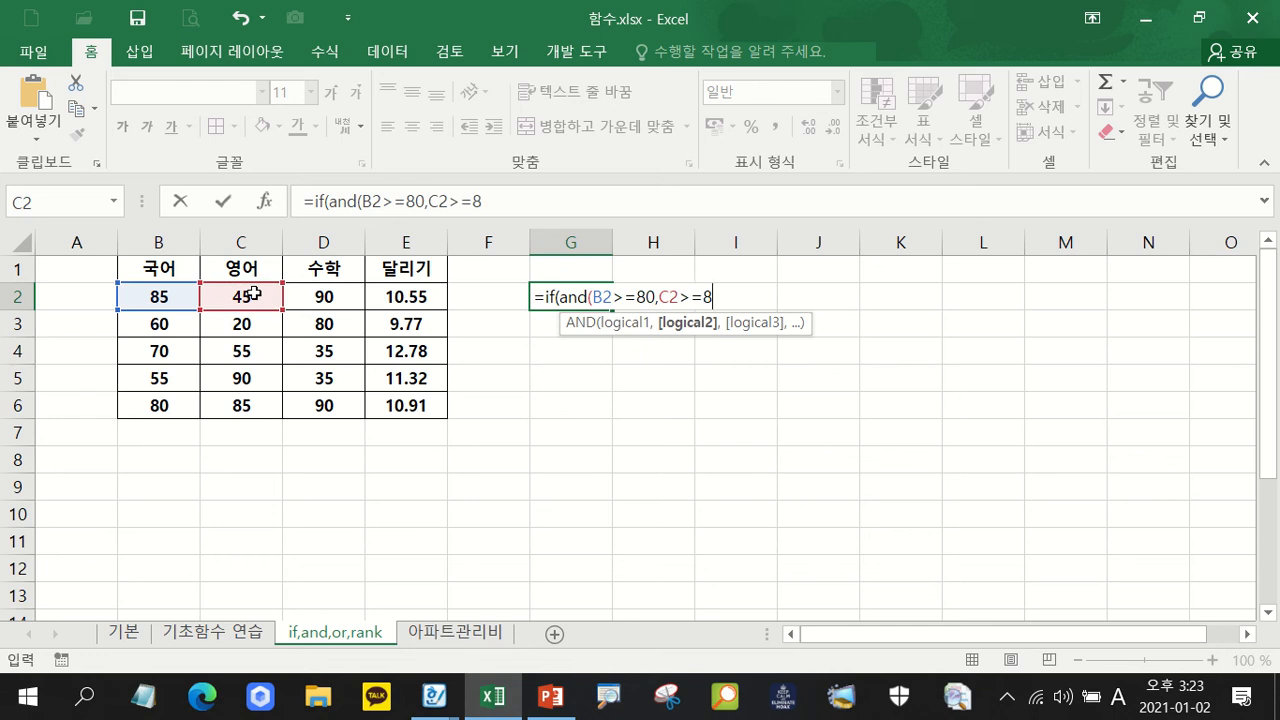
left_click(340, 299)
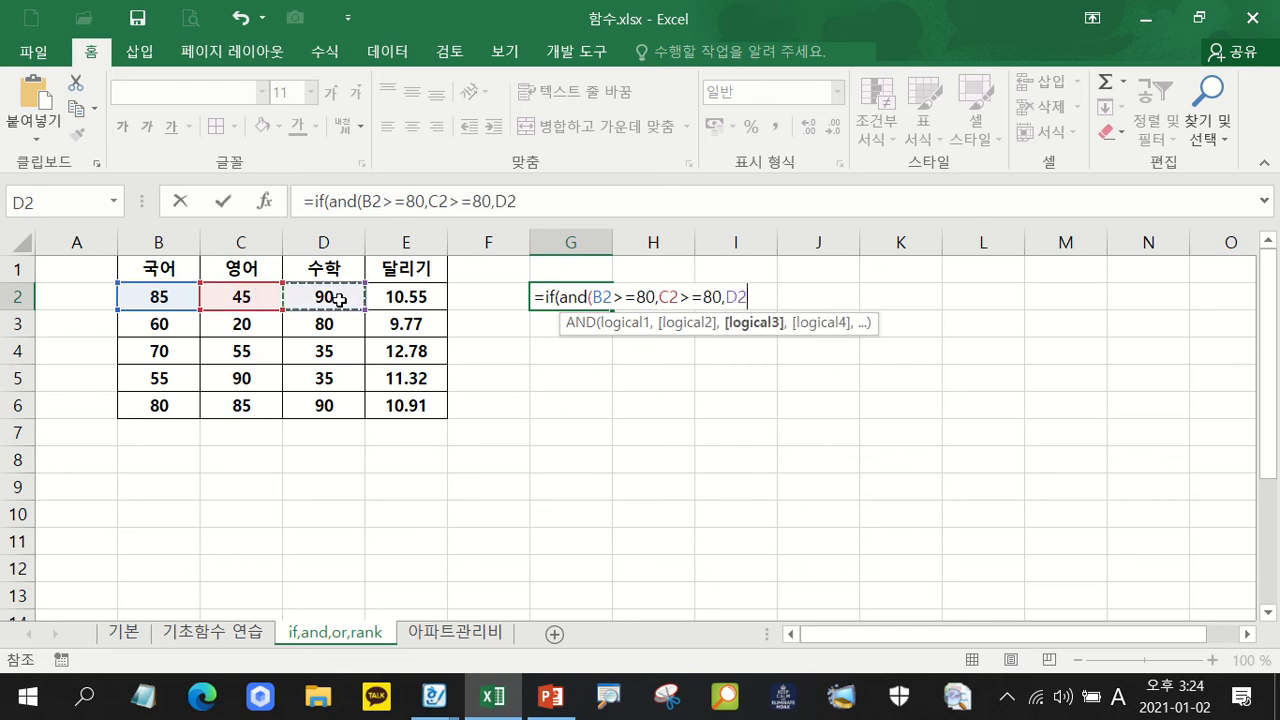
type(">=90)")
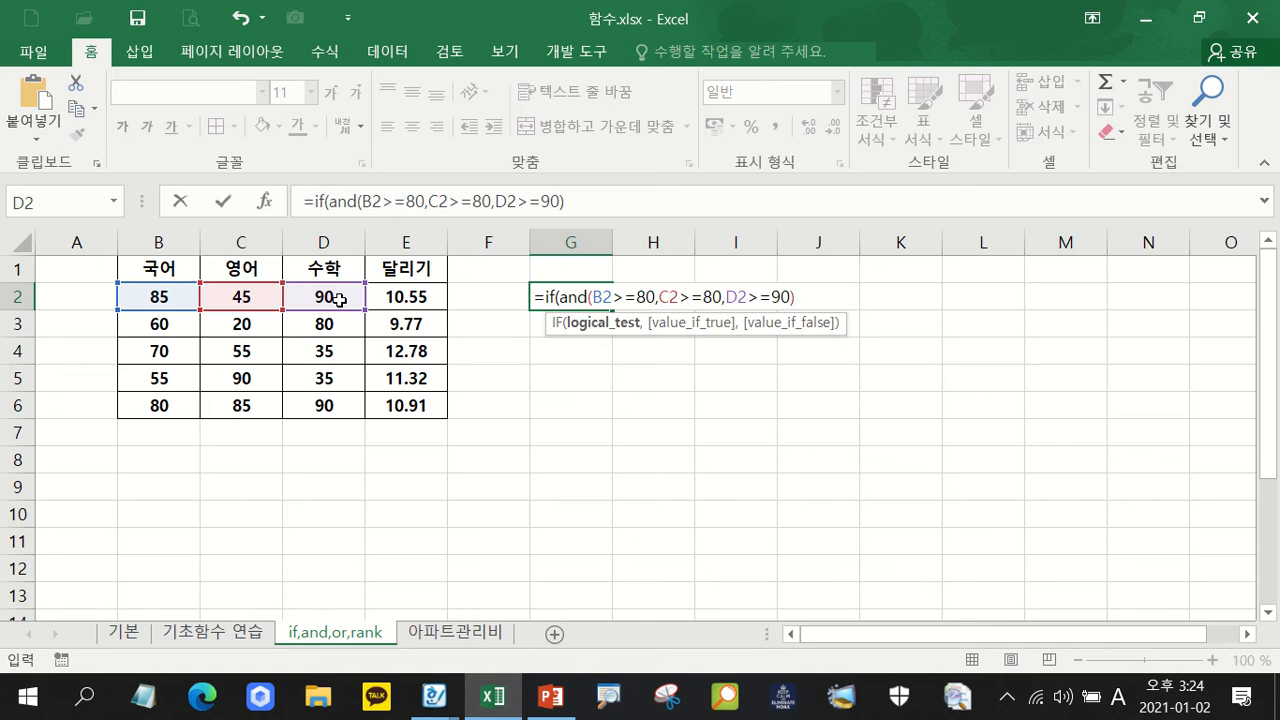
Complete the G2 formula so it returns "합격" when the AND conditions hold and "불합격" otherwise.
type(",\"합")
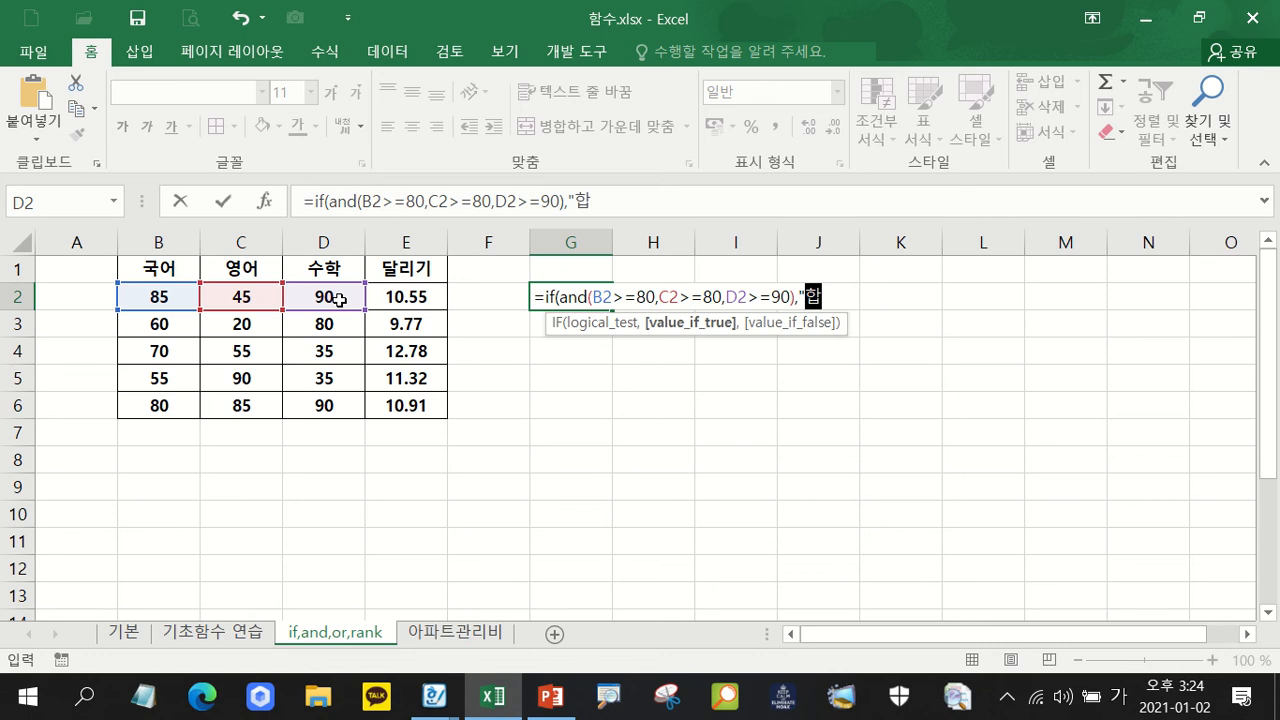
type("격\",\"부")
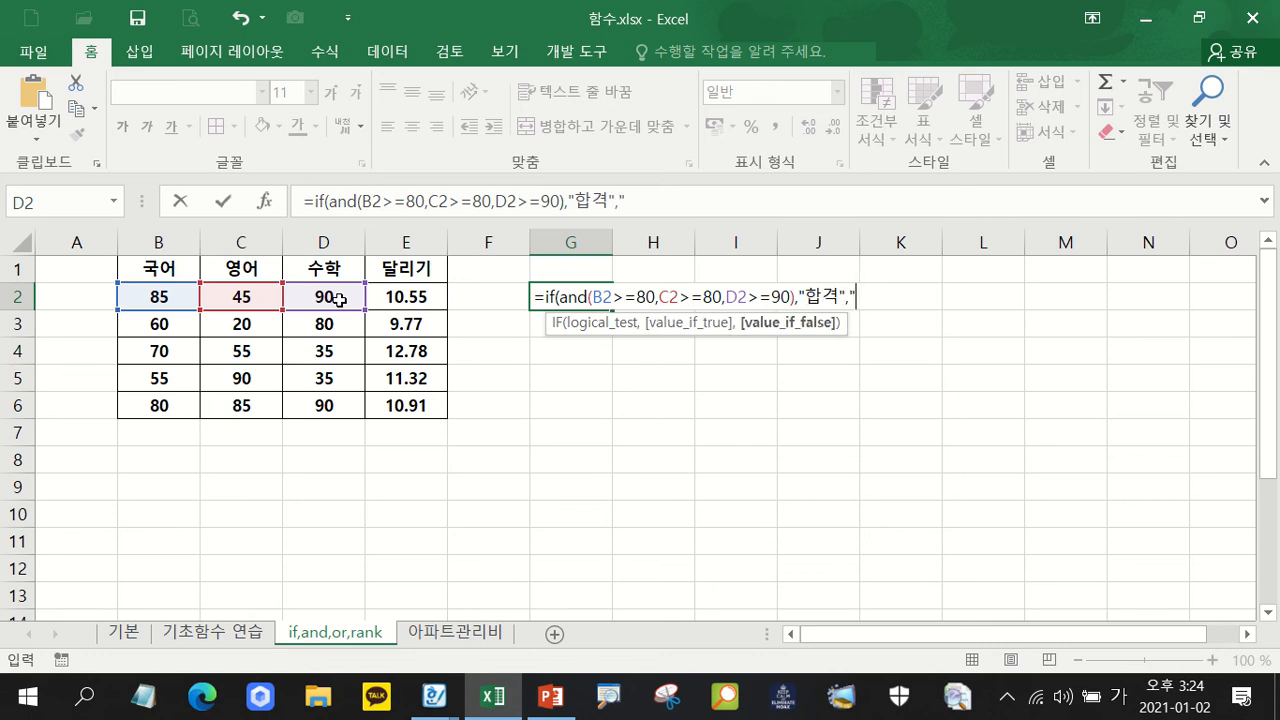
type("불합격\")")
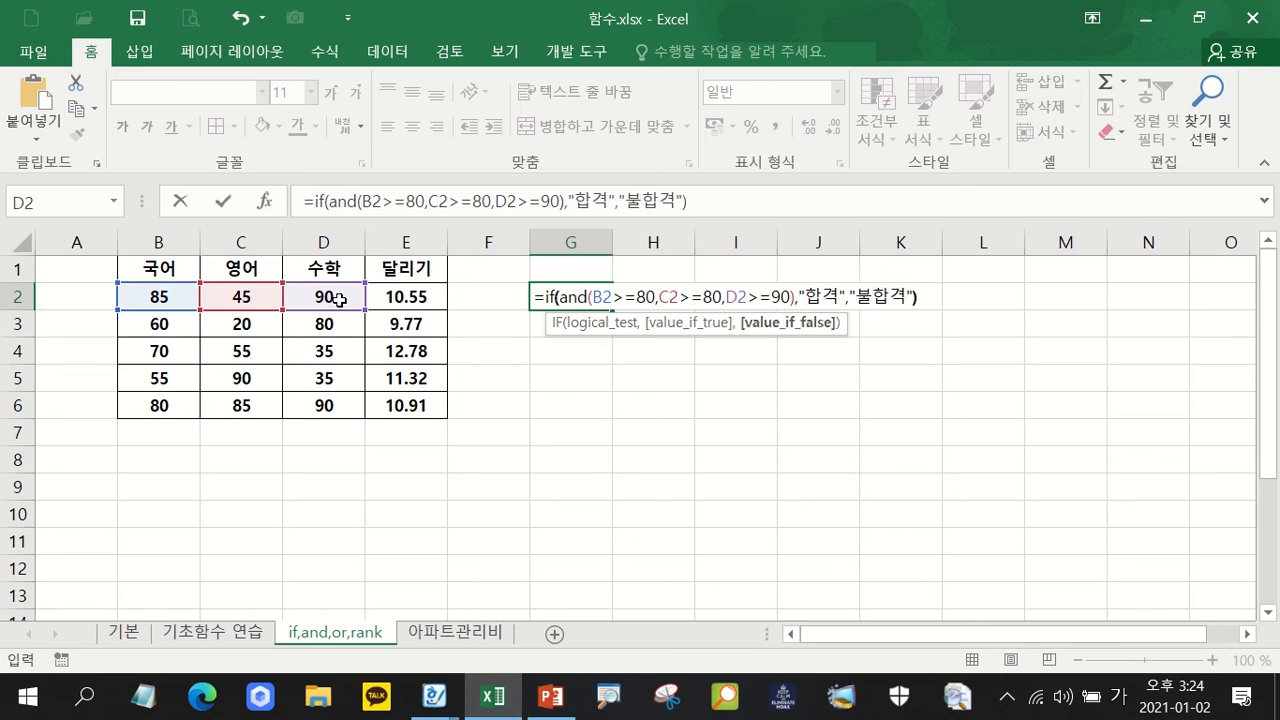
key("Return")
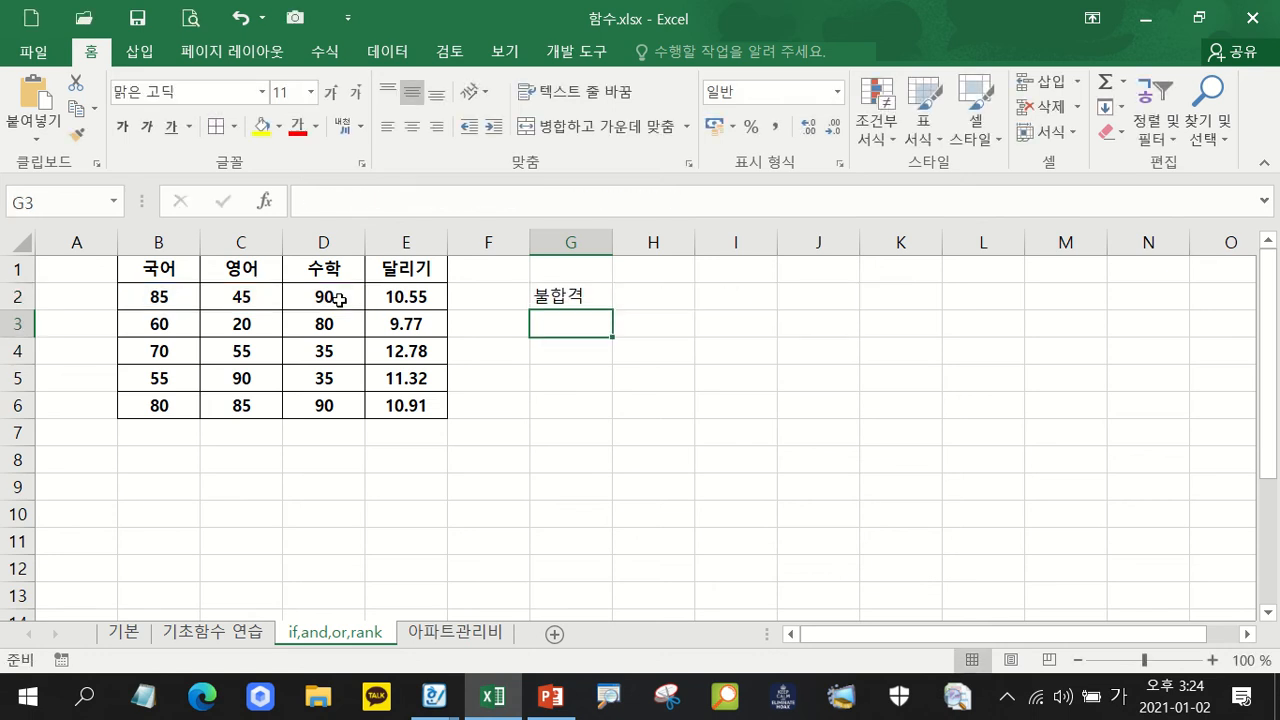
Copy the IF-AND formula from G2 down through G6 and review it.
left_click(588, 292)
left_click_drag(613, 307, 592, 425)
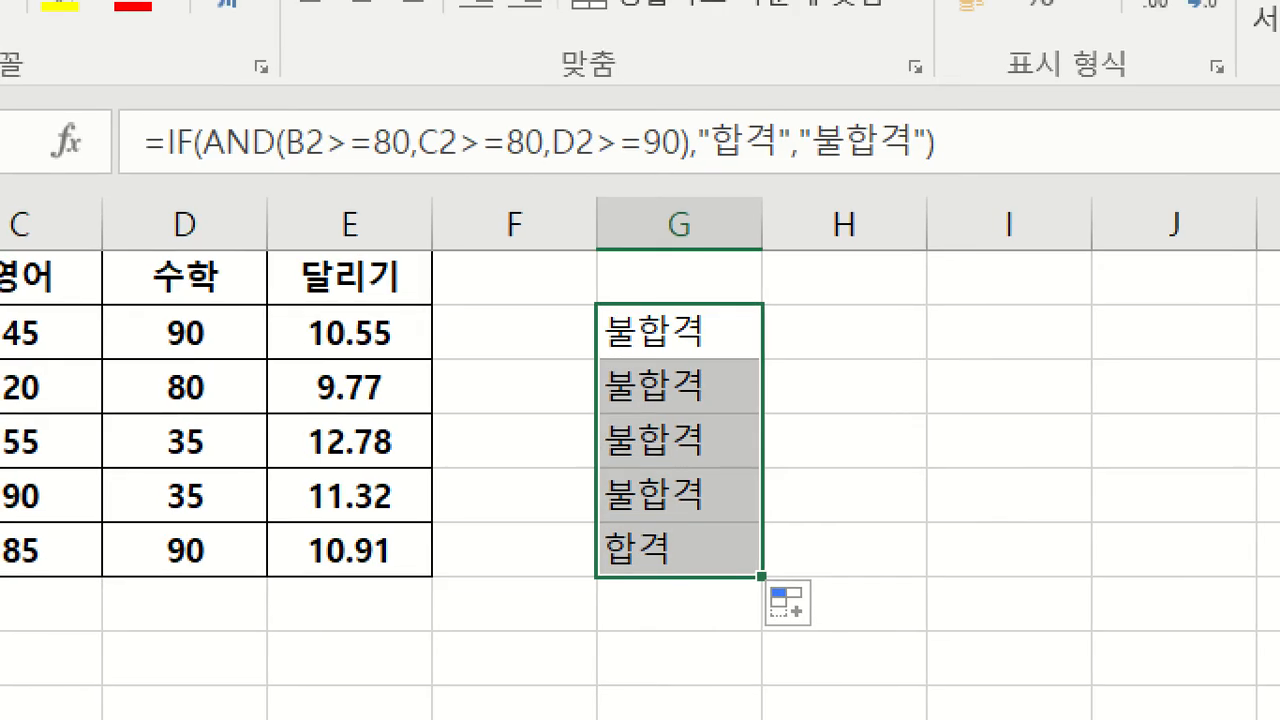
left_click_drag(134, 100, 954, 190)
key("Escape")
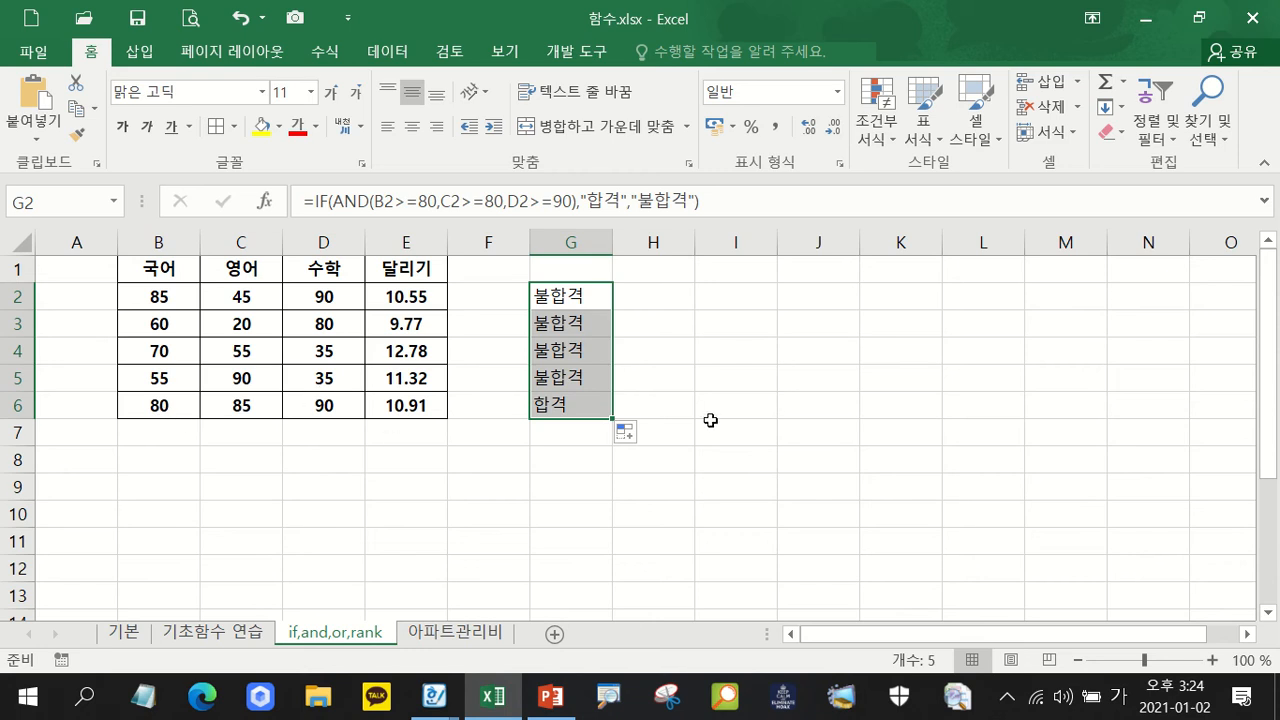
Clear the results in G2:G6 and check the 영어 and 수학 columns for scores under 40.
key("Delete")
left_click(584, 294)
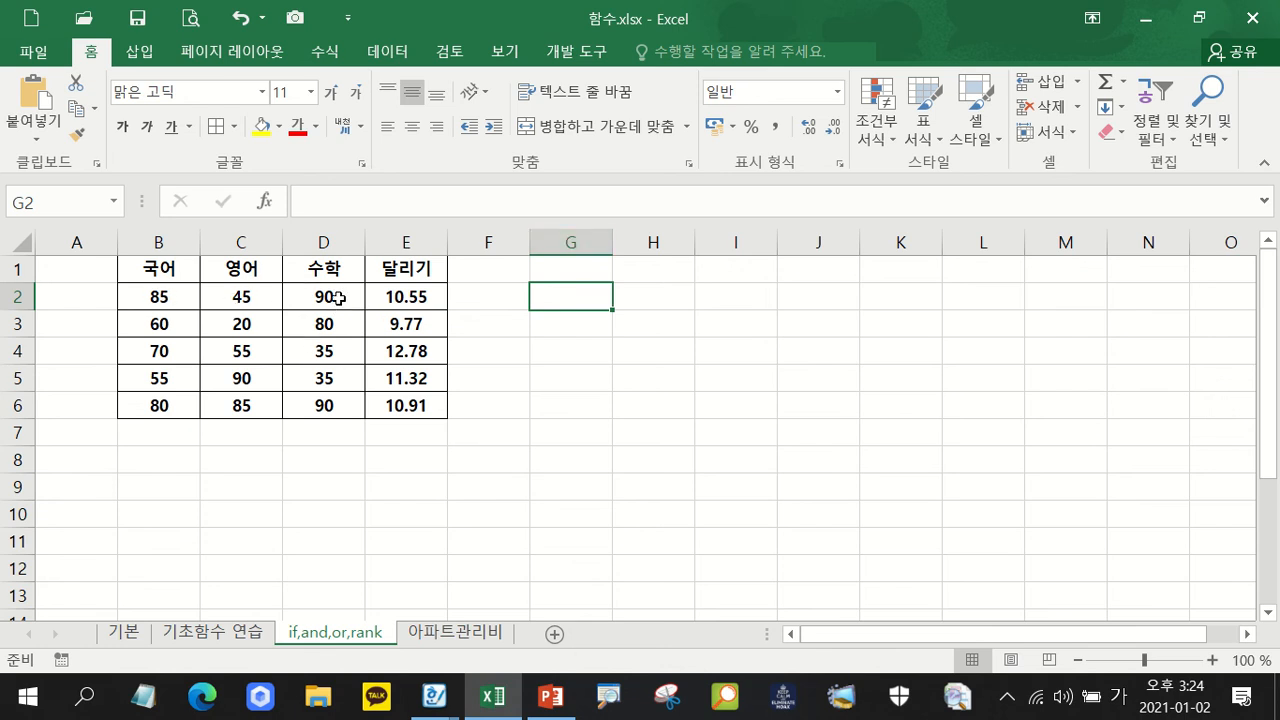
left_click(253, 326)
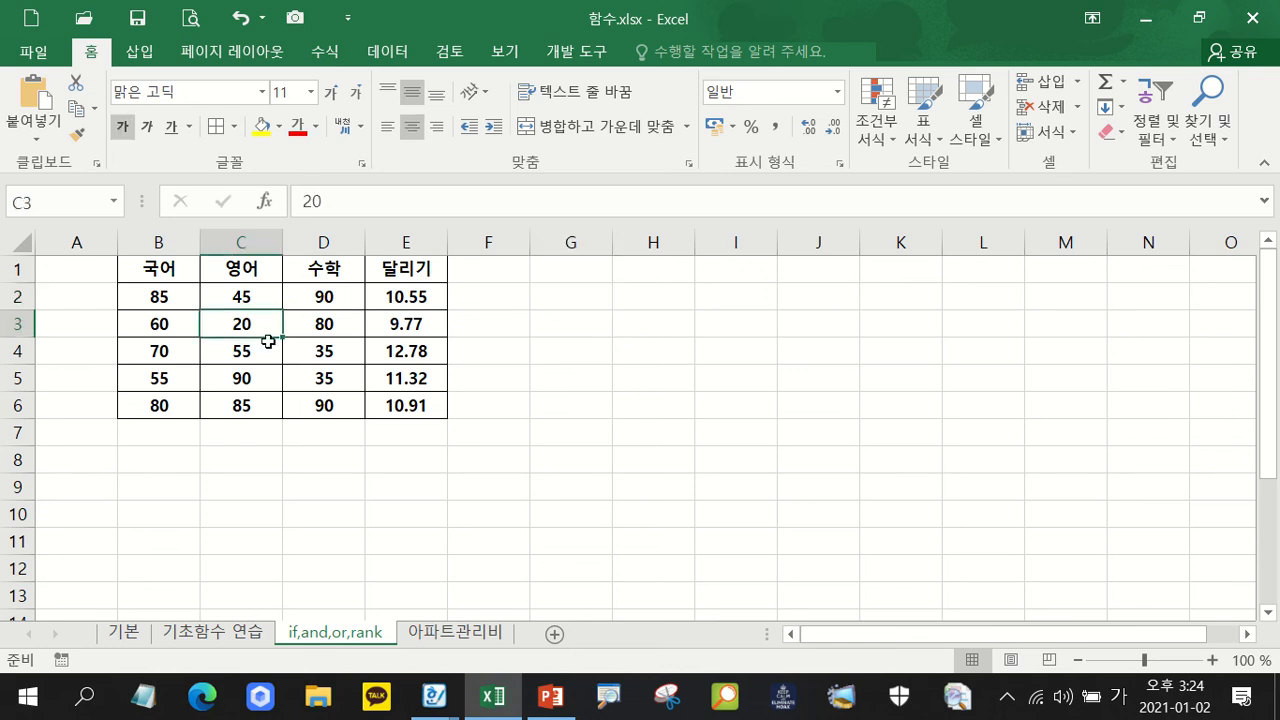
left_click(336, 351)
left_click(336, 379)
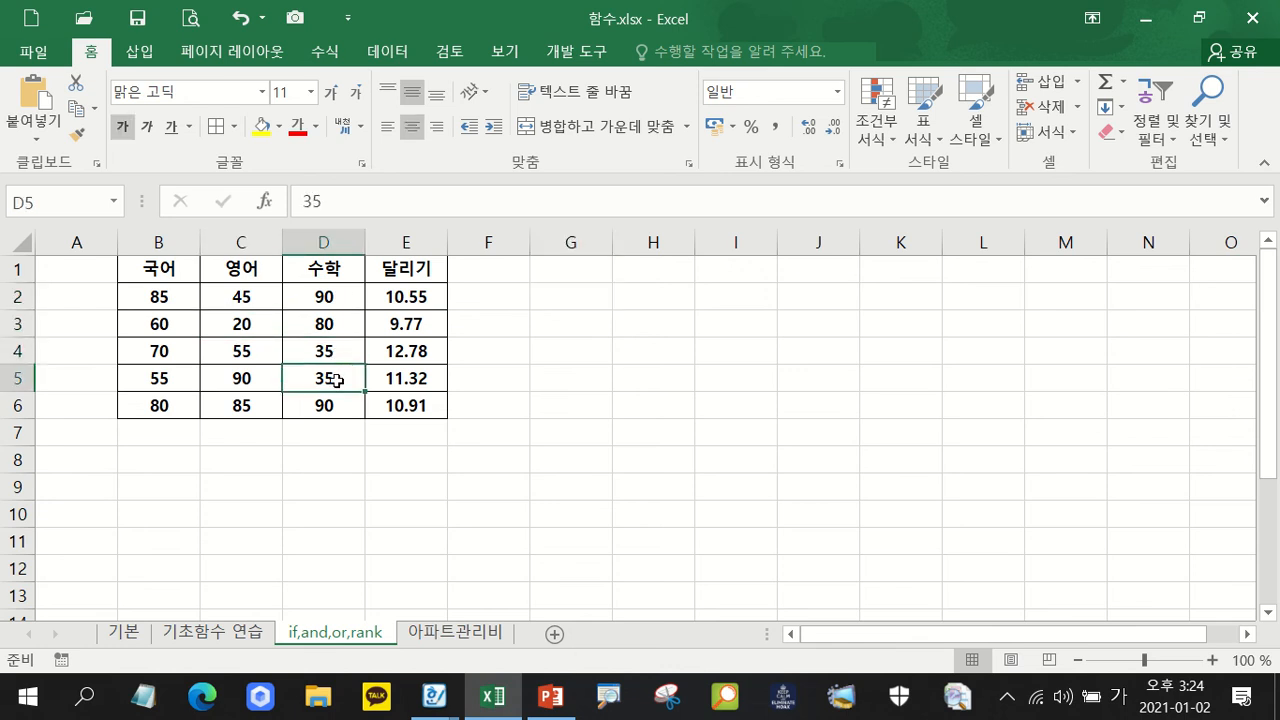
Start an IF formula in G2 with OR(B2<40,C2<40,D2<40) as its logical test.
left_click(577, 297)
type("=if(")
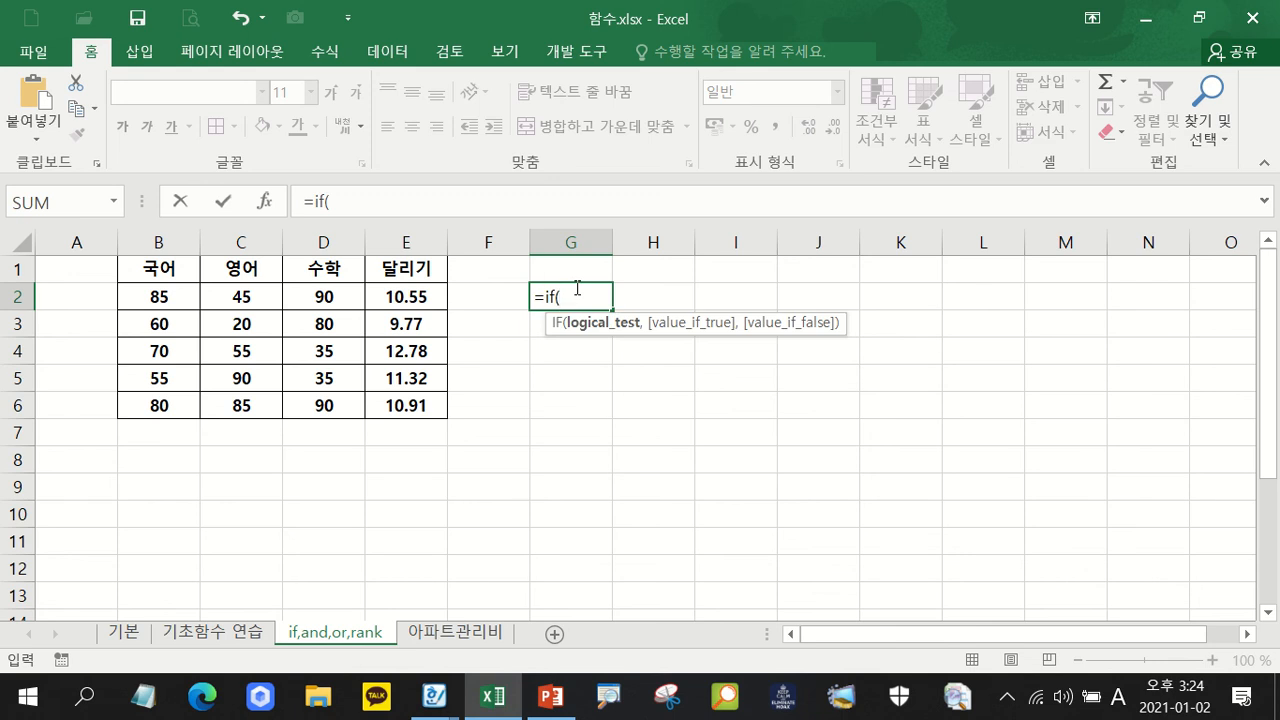
type("or(")
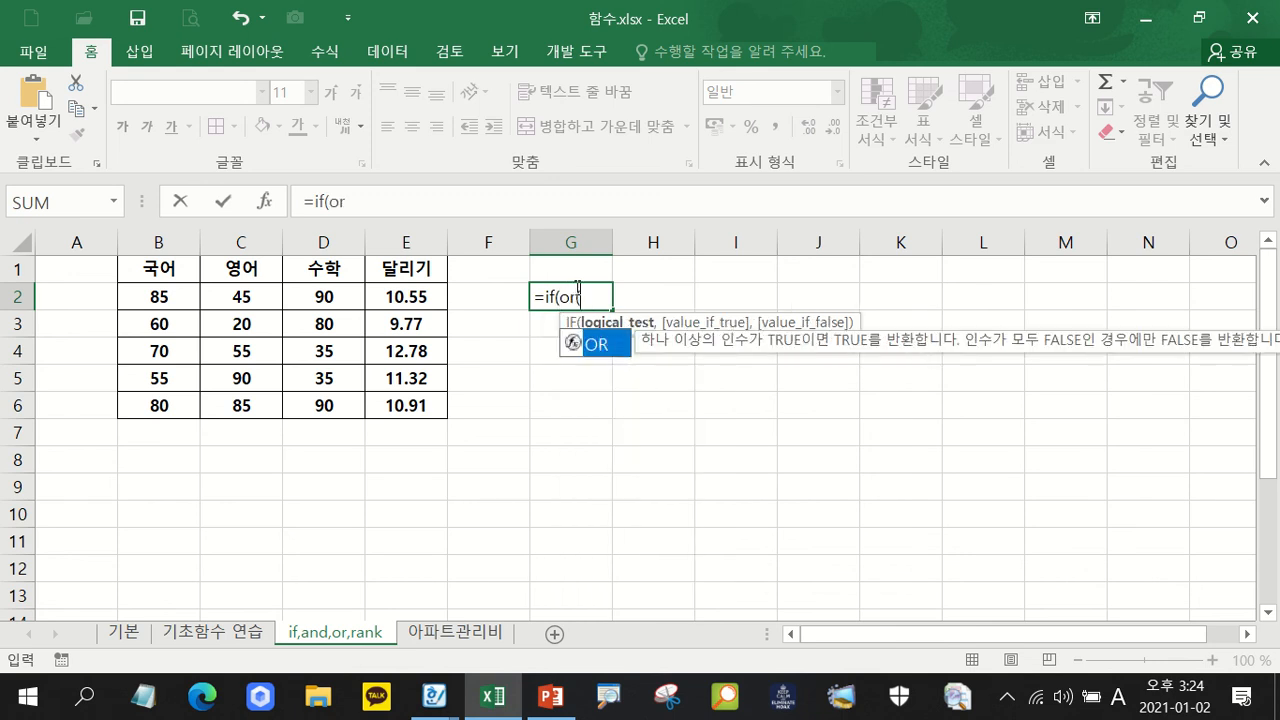
left_click(190, 297)
type("<40,")
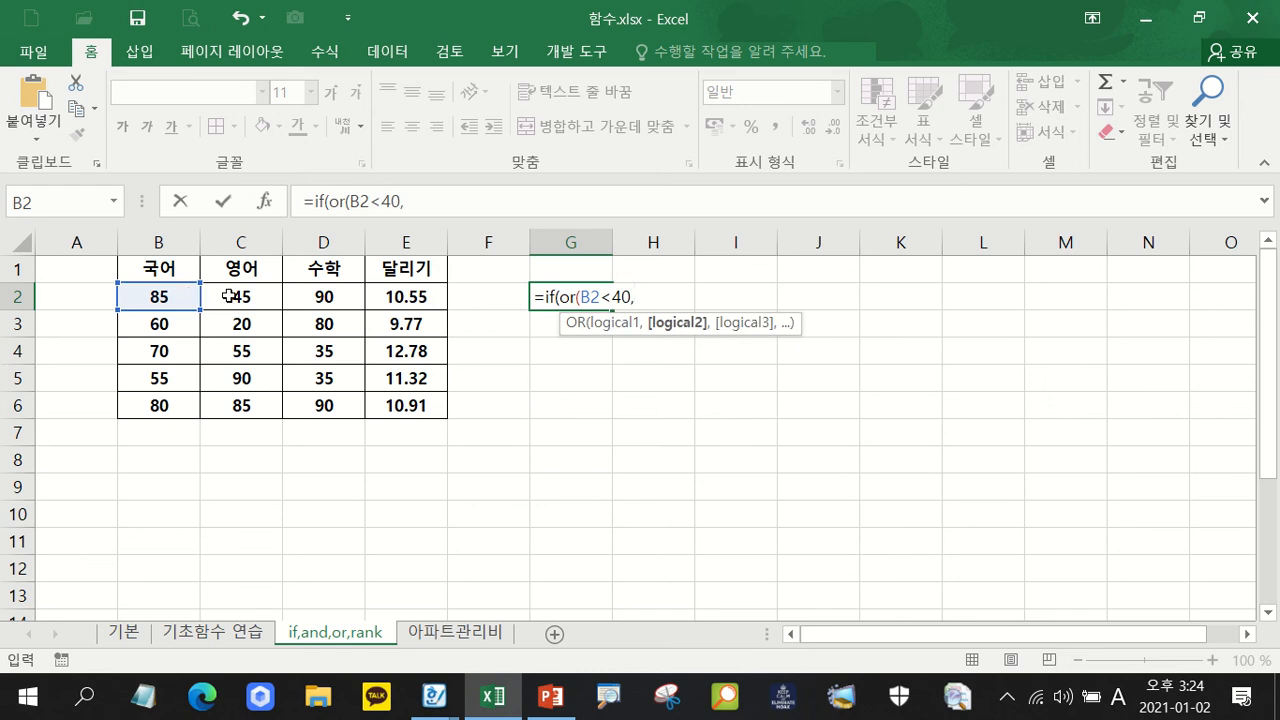
left_click(229, 296)
type("<40,")
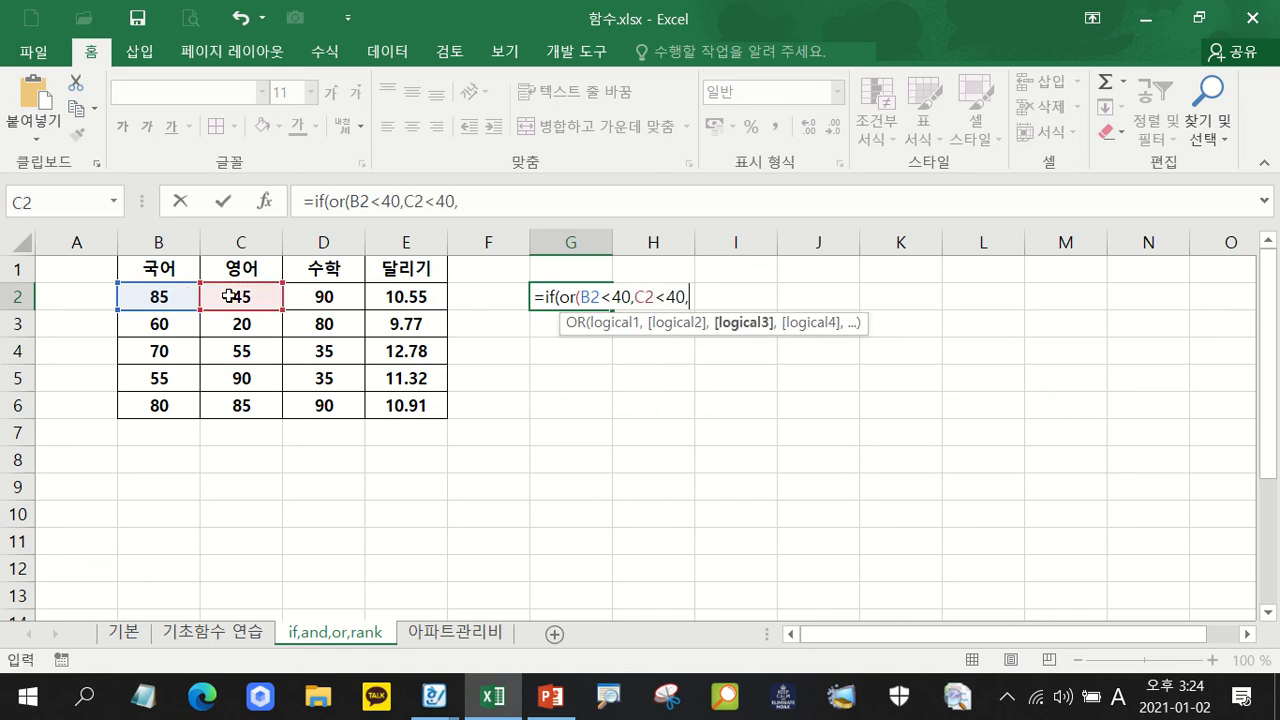
left_click(339, 296)
type("<40")
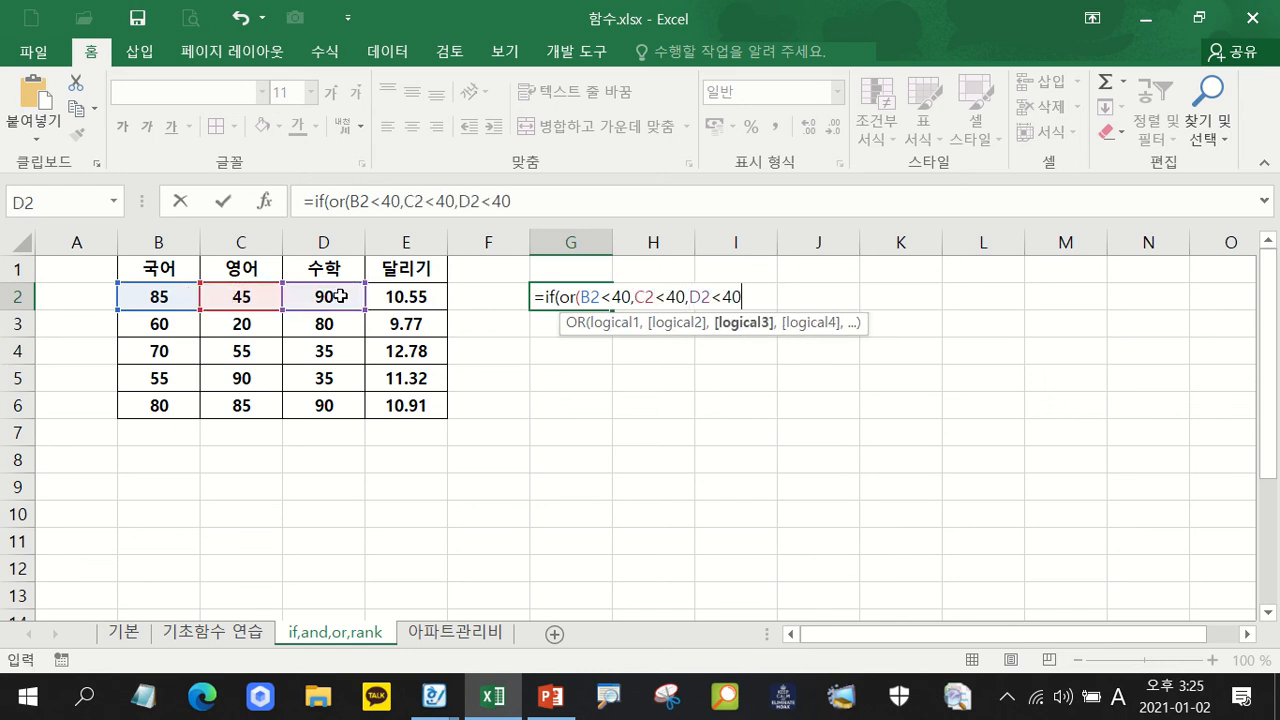
type("),")
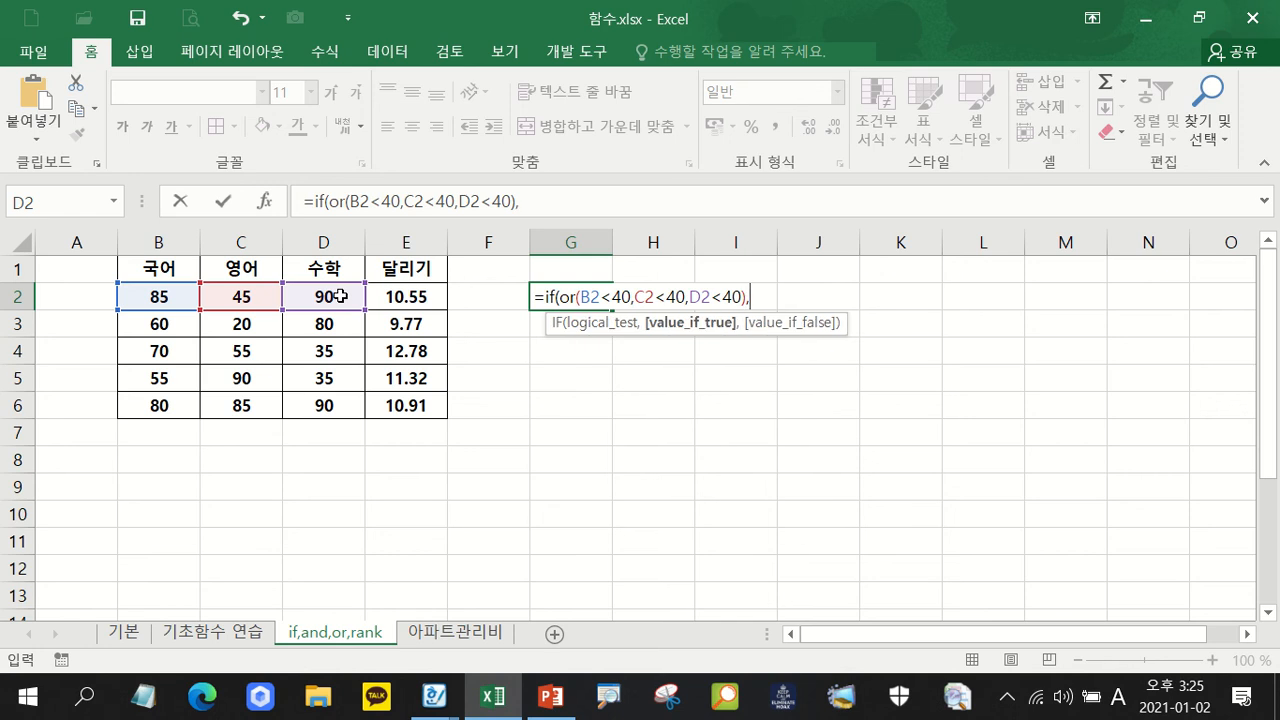
Complete the G2 formula so it returns "불합격" when any OR condition holds and "합격" otherwise.
type("\"")
key("Hangul")
type("불합격\"")
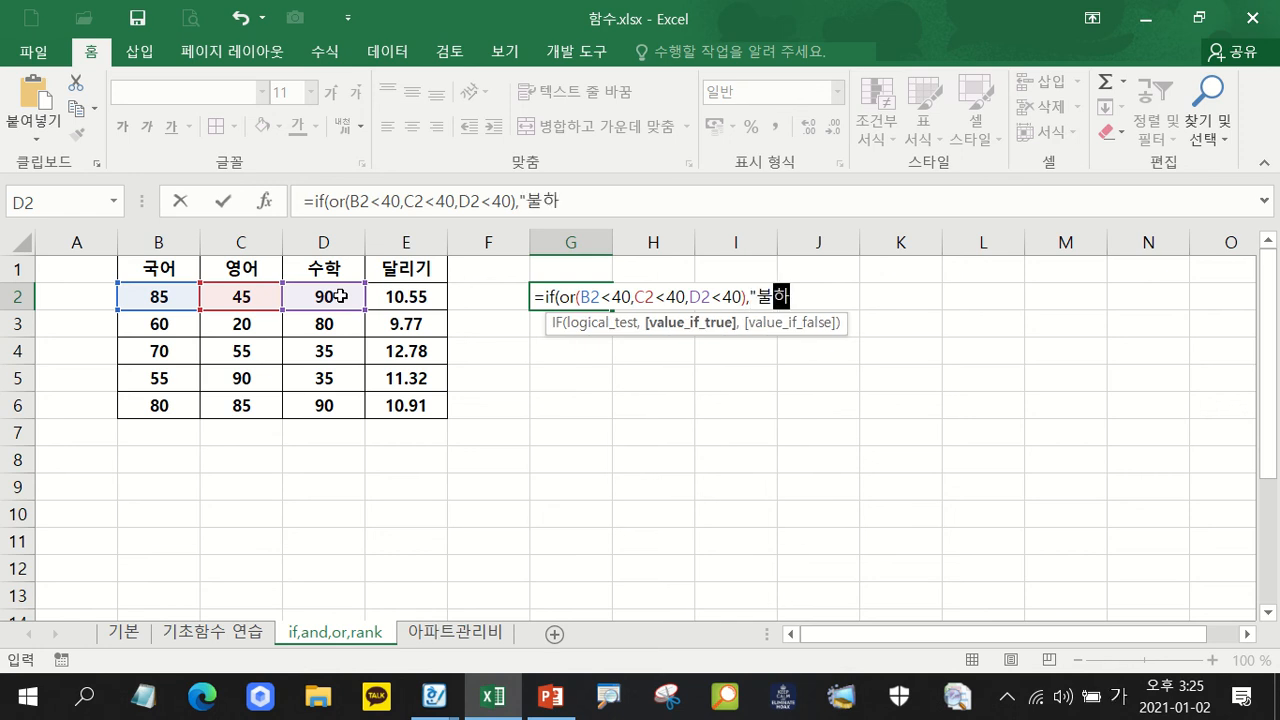
type(",\"합격\"")
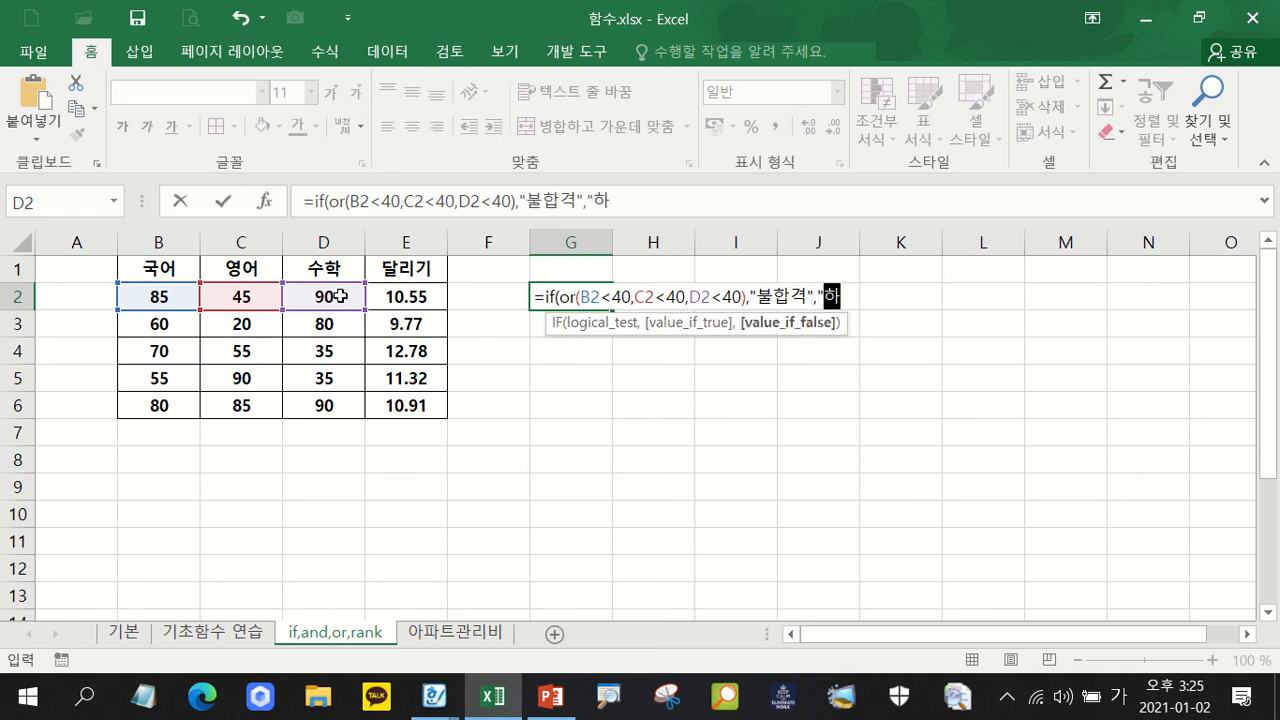
key("Return")
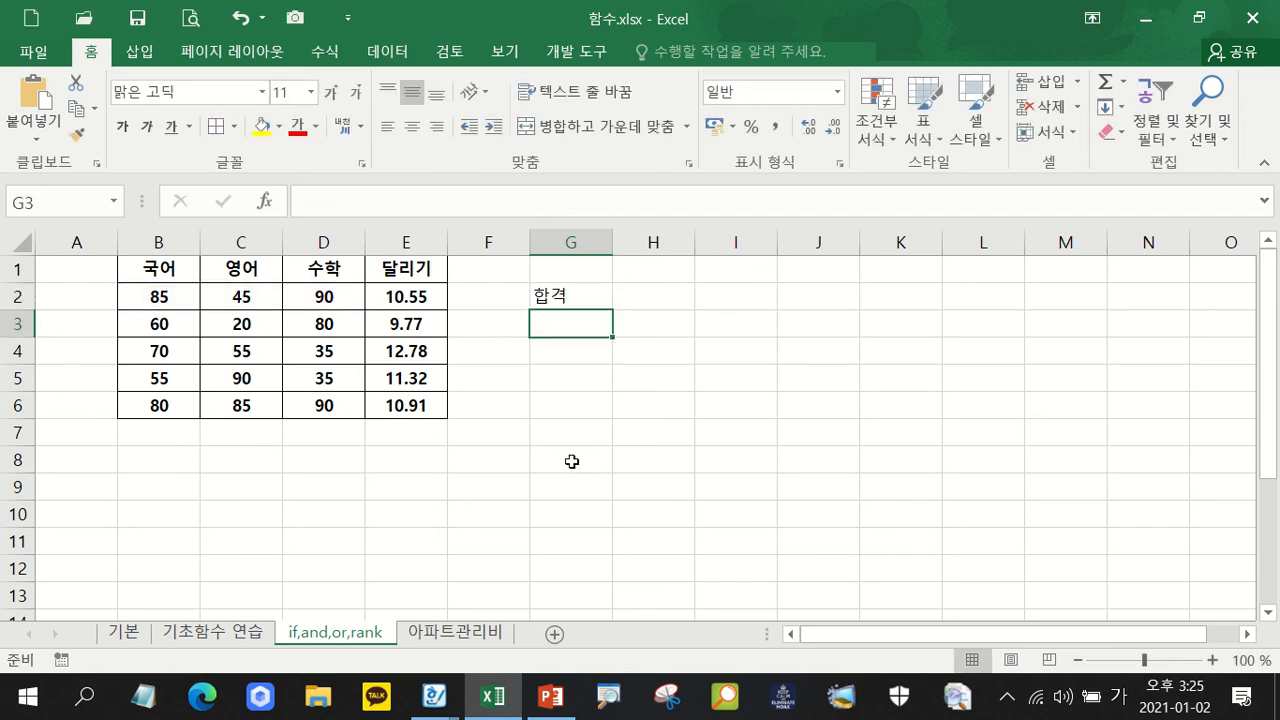
Copy the IF-OR formula from G2 down through G6 and review it.
left_click(605, 300)
left_click_drag(611, 309, 617, 418)
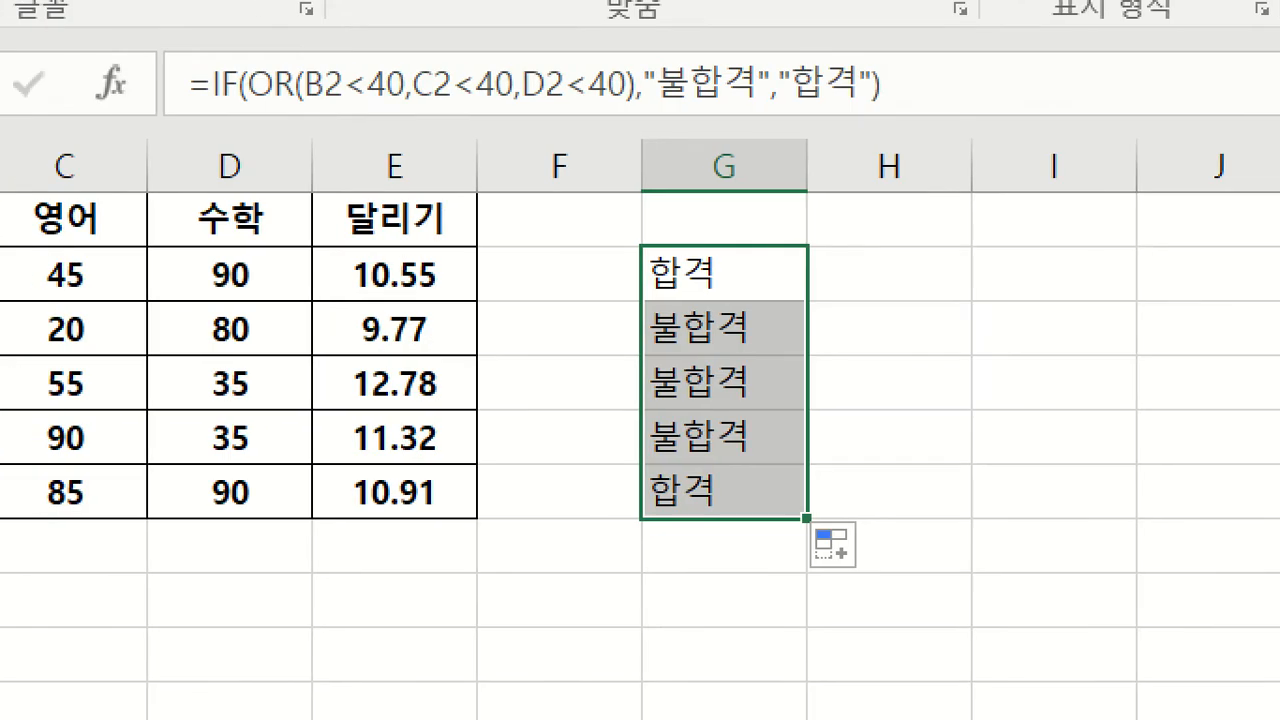
left_click_drag(165, 40, 927, 137)
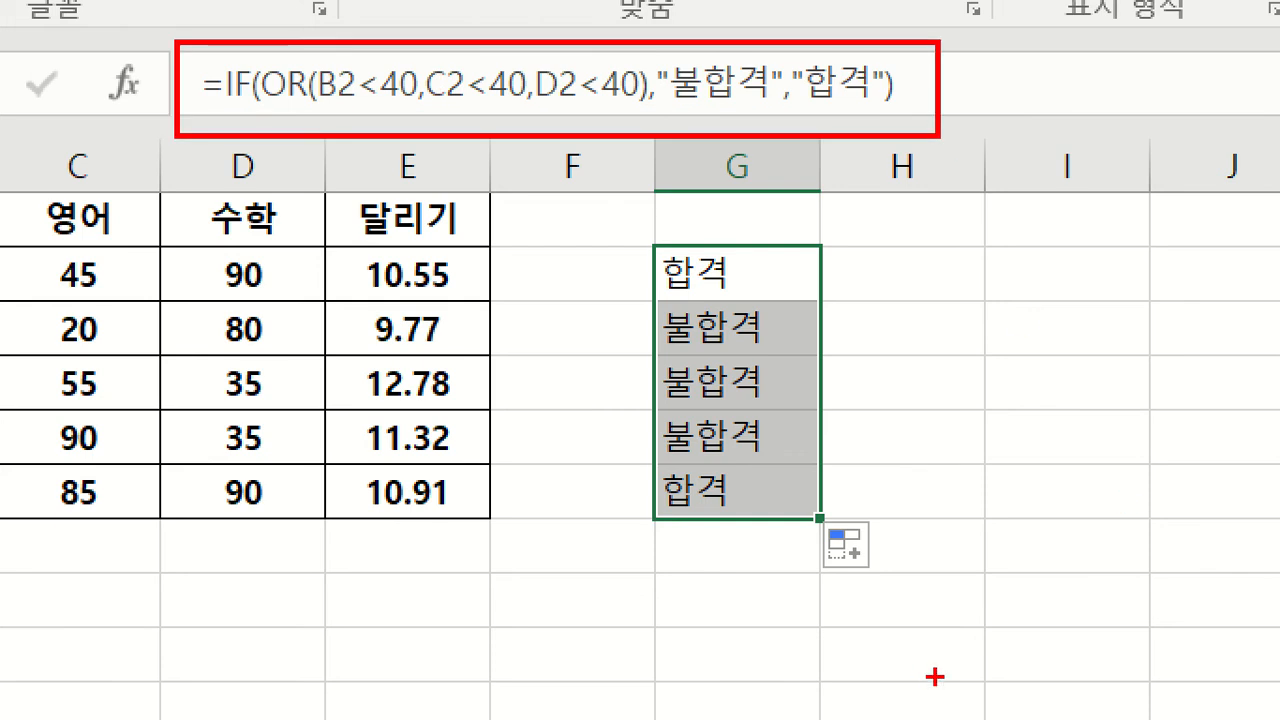
key("Escape")
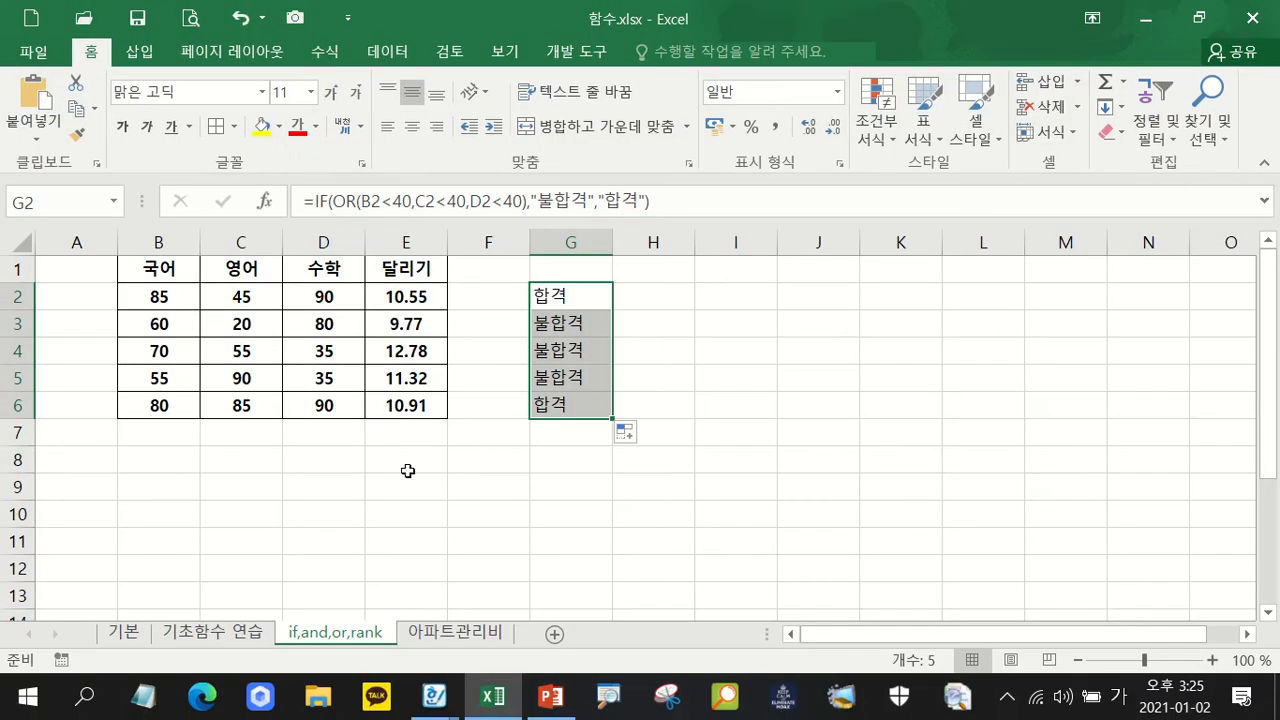
Clear the IF-OR results in G2:G6.
left_click(408, 471)
left_click_drag(568, 304, 586, 406)
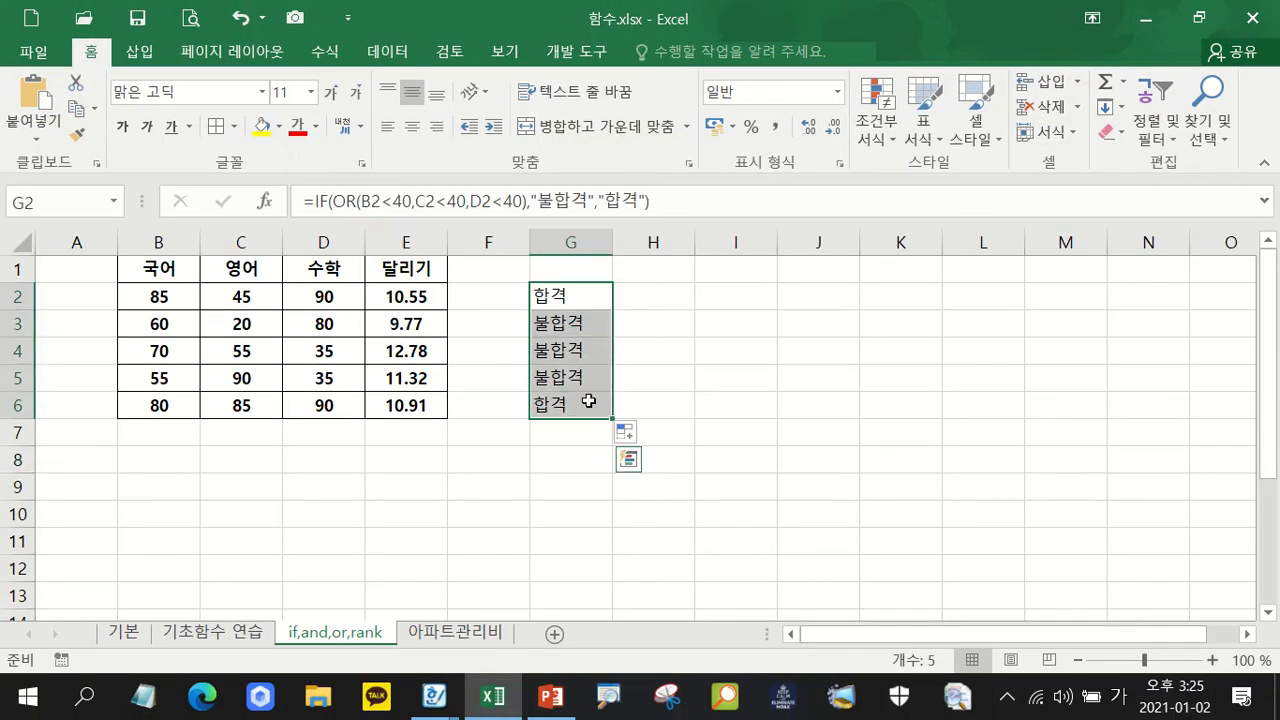
key("Delete")
left_click(591, 518)
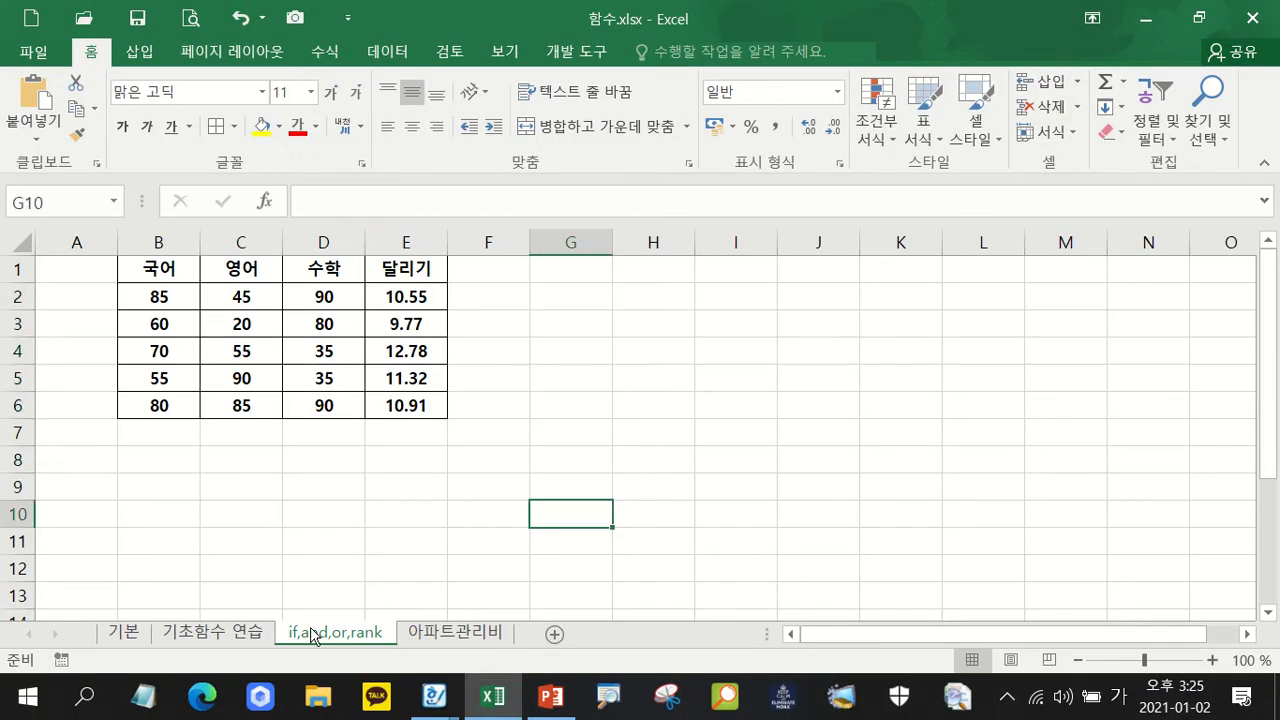
Go to the 기초함수 연습 sheet and examine the 급여 and 컴퓨터점수 columns, finishing with cell J2 selected.
left_click(229, 638)
left_click(899, 298)
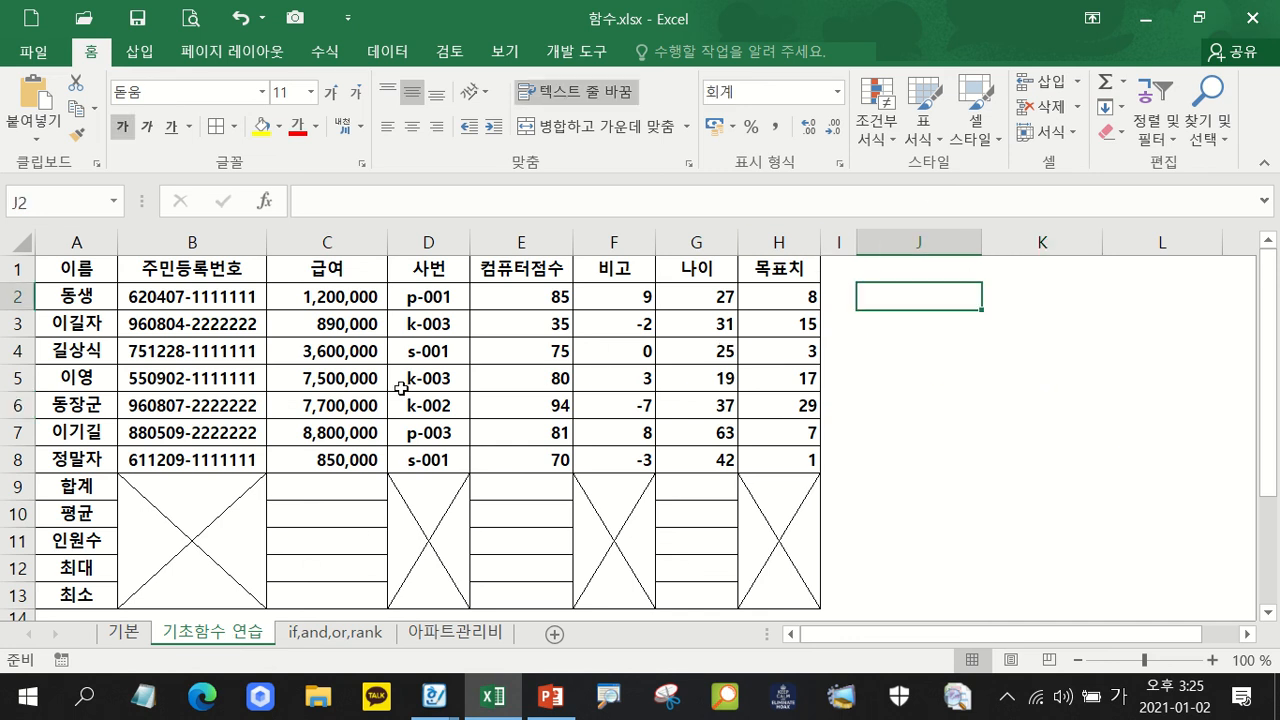
left_click_drag(344, 297, 333, 460)
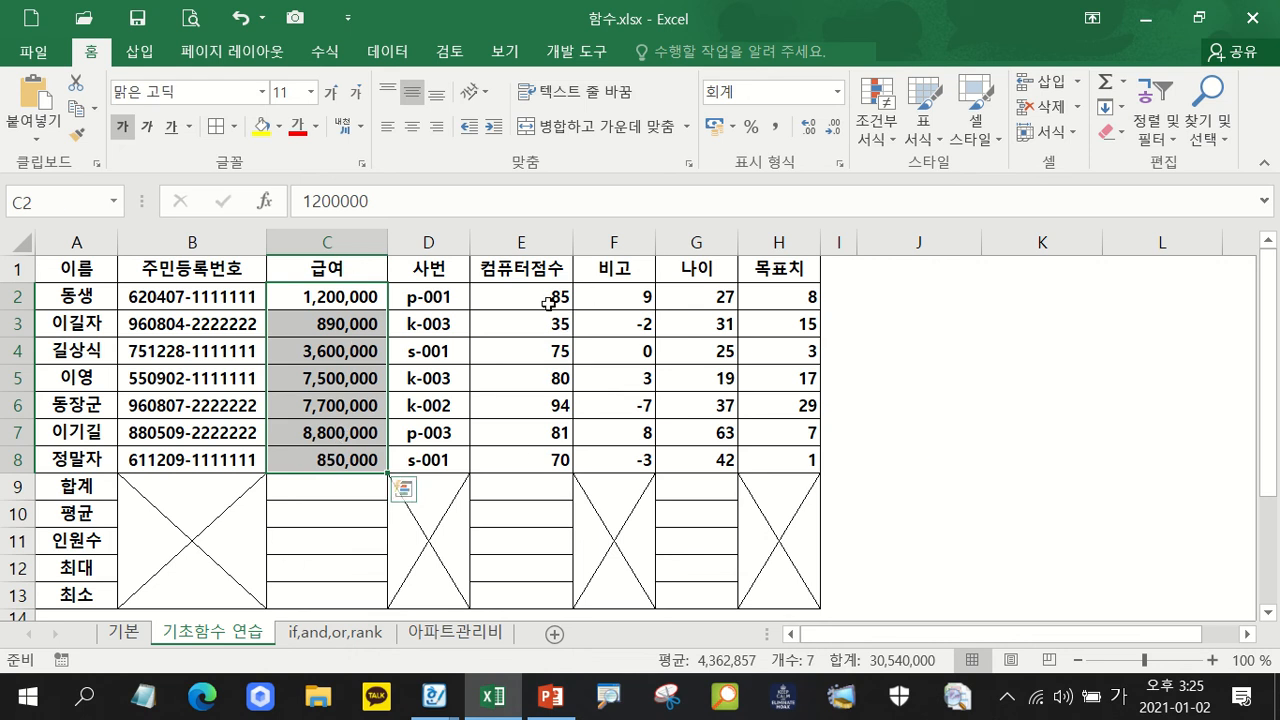
left_click(551, 403)
left_click_drag(378, 395, 530, 396)
left_click_drag(334, 405, 538, 405)
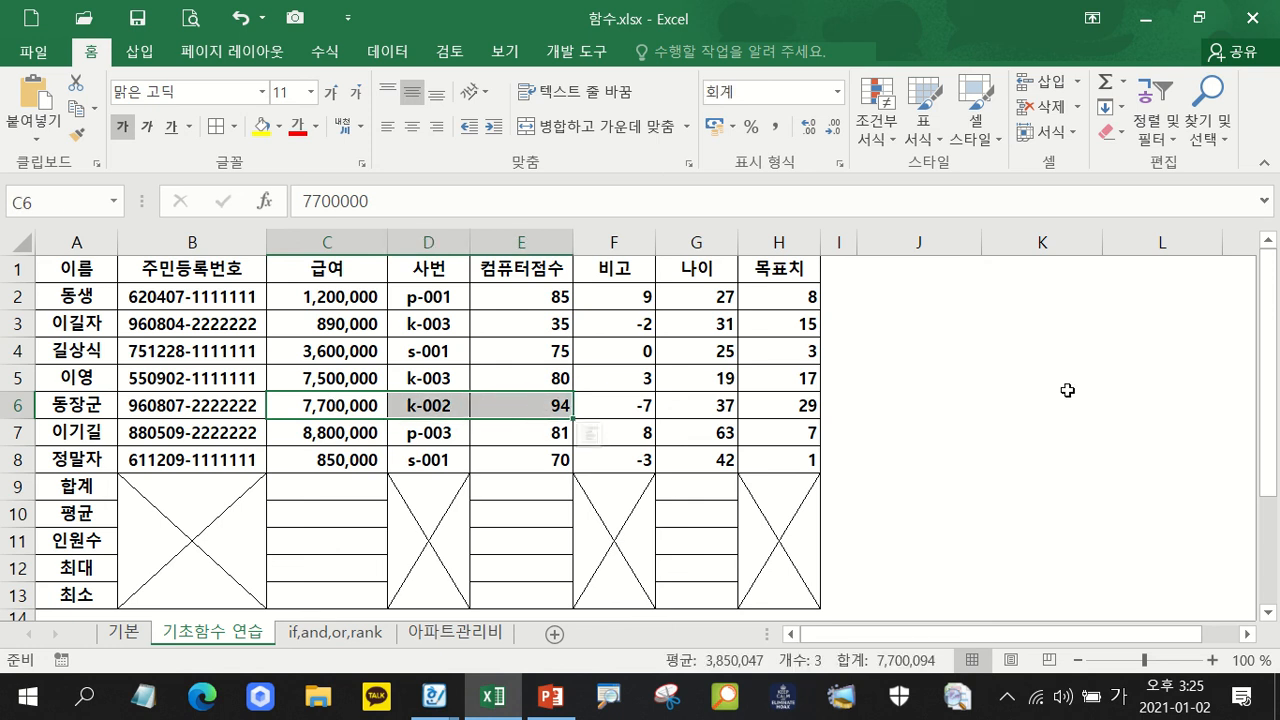
left_click(916, 292)
Switch to 함수설명.hwp in Hangul, read the IF-AND problem on 급여 and 컴퓨터점수, and return to Excel.
mouse_move(434, 696)
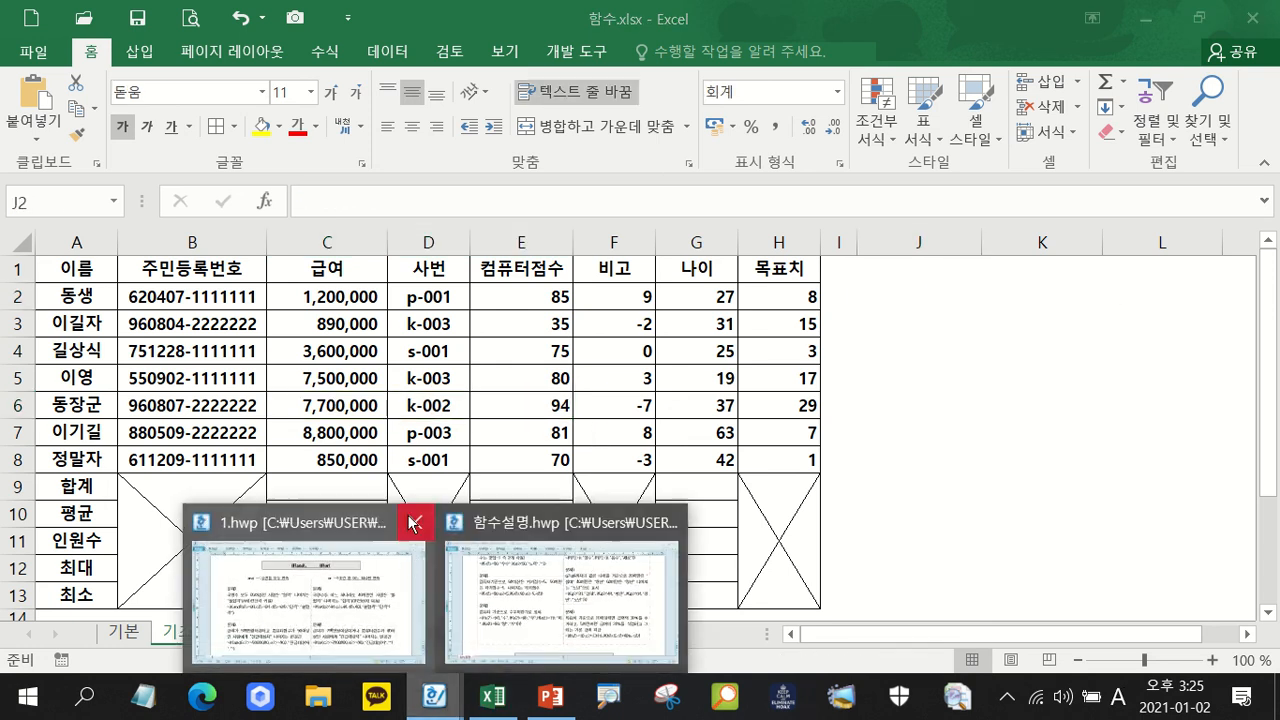
left_click(569, 530)
scroll(449, 406, "down", 9)
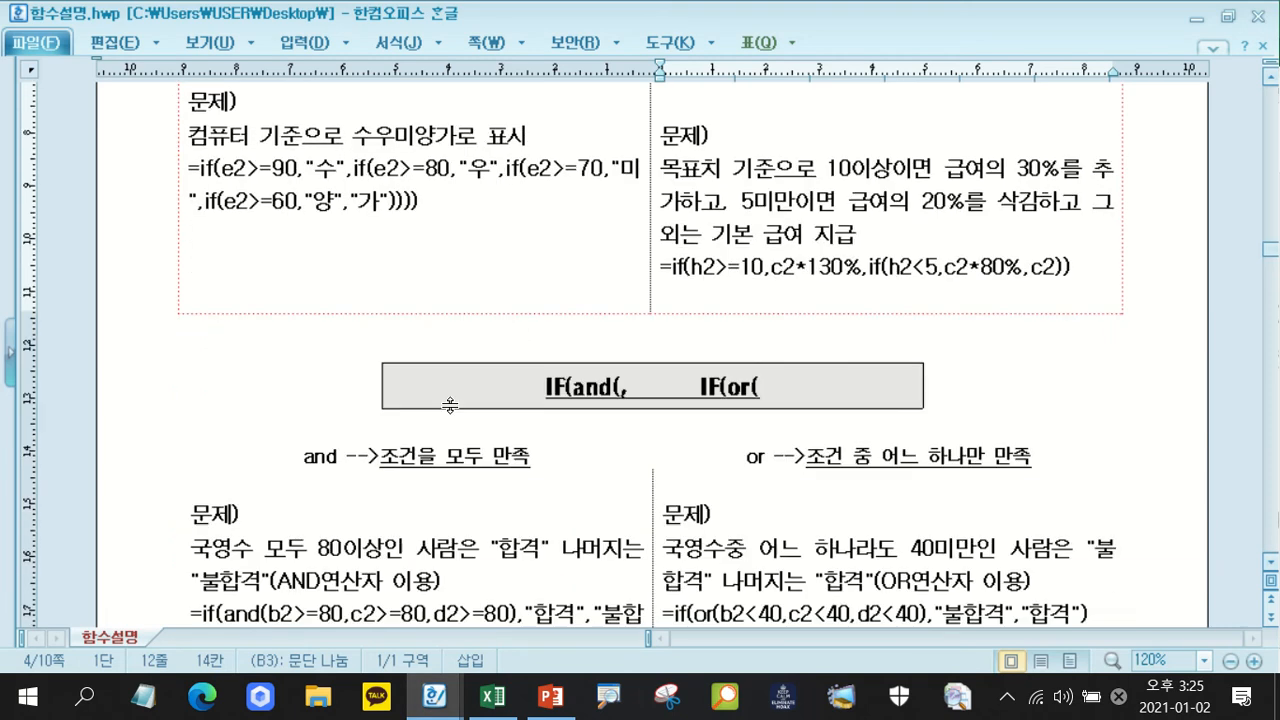
scroll(451, 408, "down", 2)
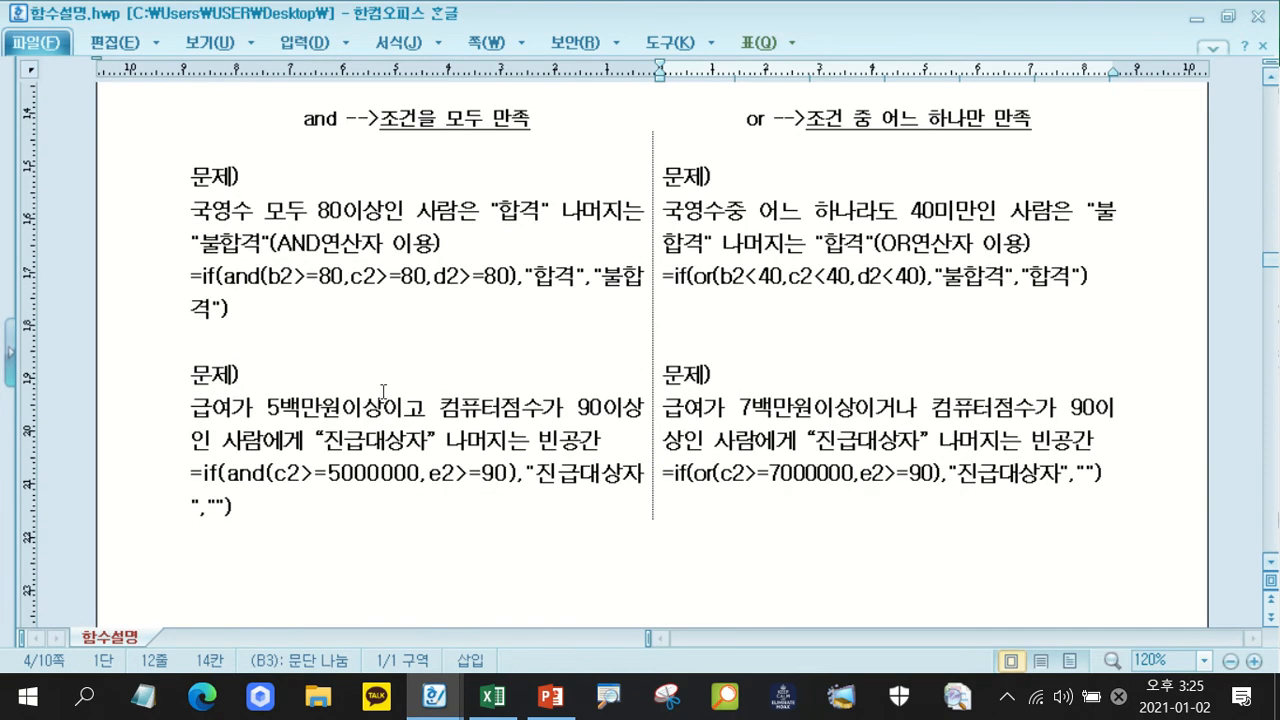
left_click_drag(190, 400, 232, 507)
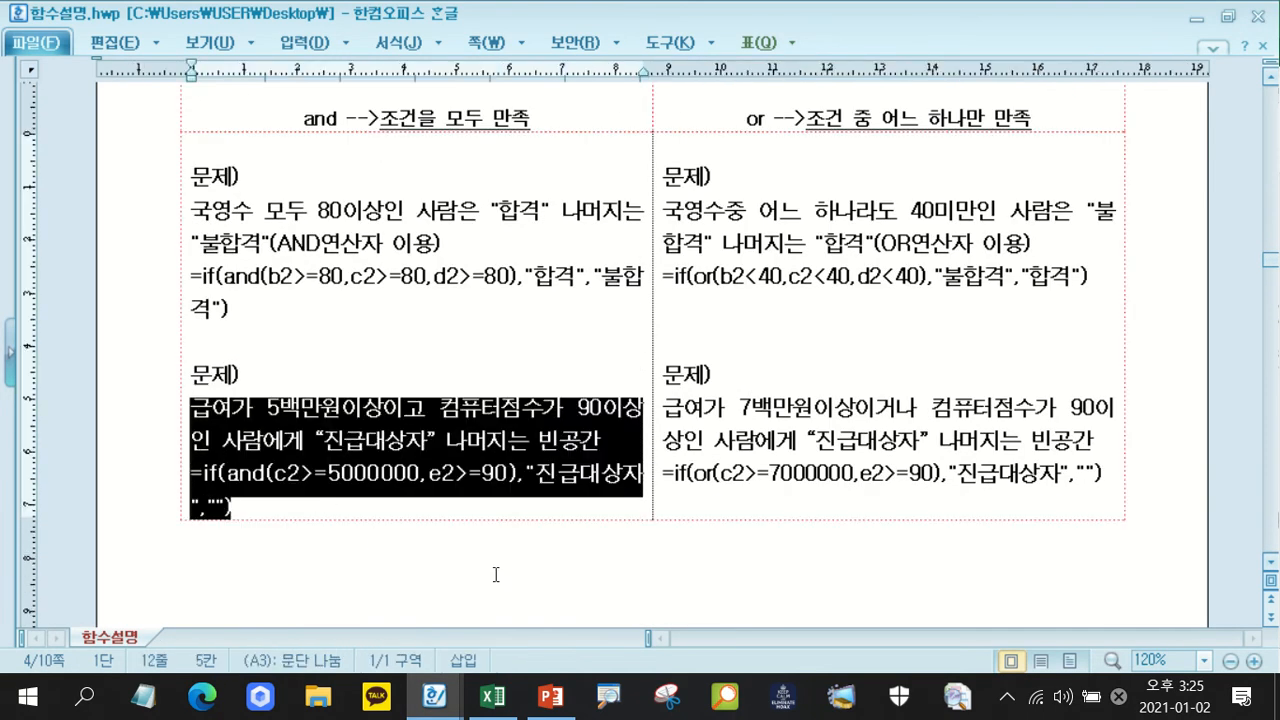
left_click(653, 549)
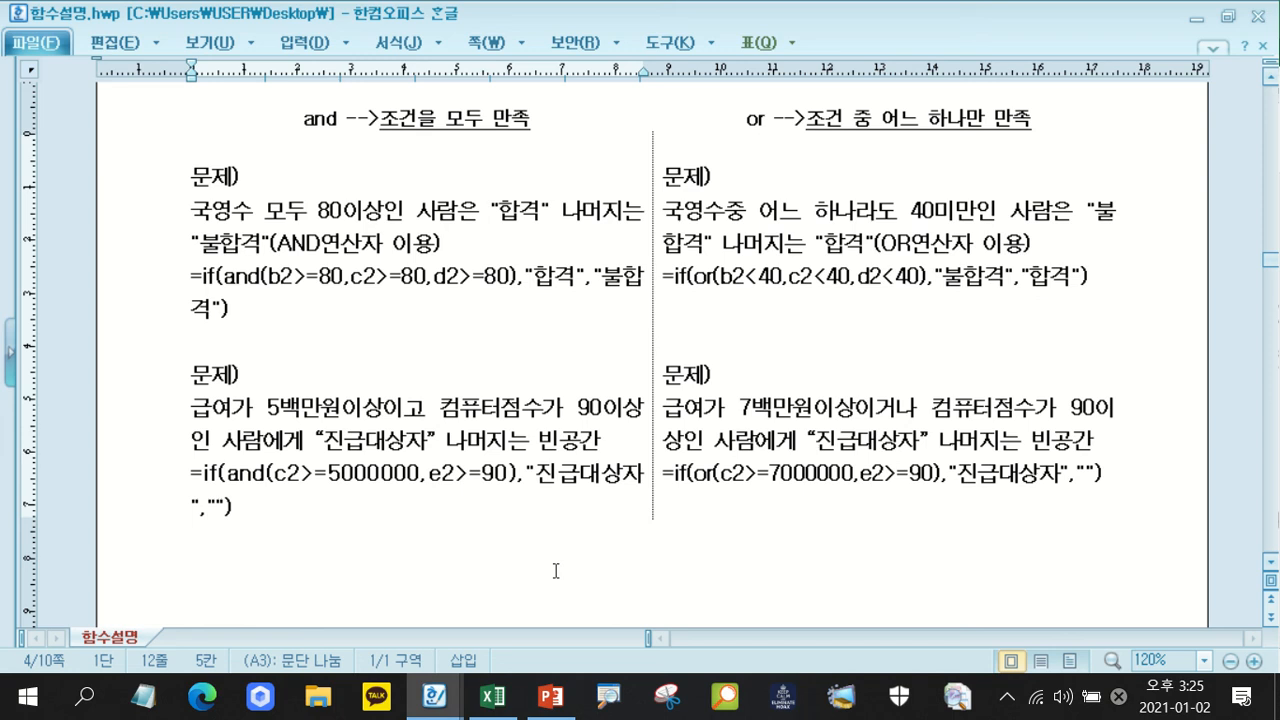
mouse_move(503, 708)
left_click(503, 708)
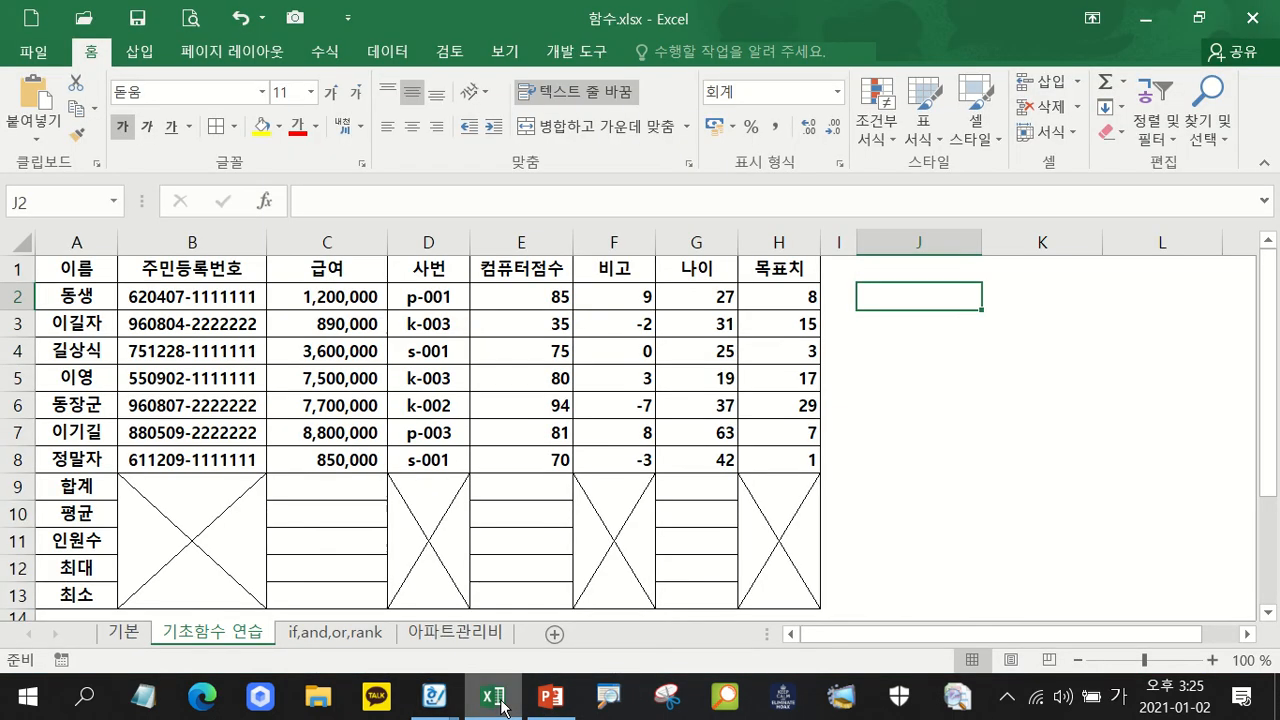
Enter the formula =IF(AND(C2>=5000000,E2>=90),"진급대상자","") in cell J2.
type("=if(")
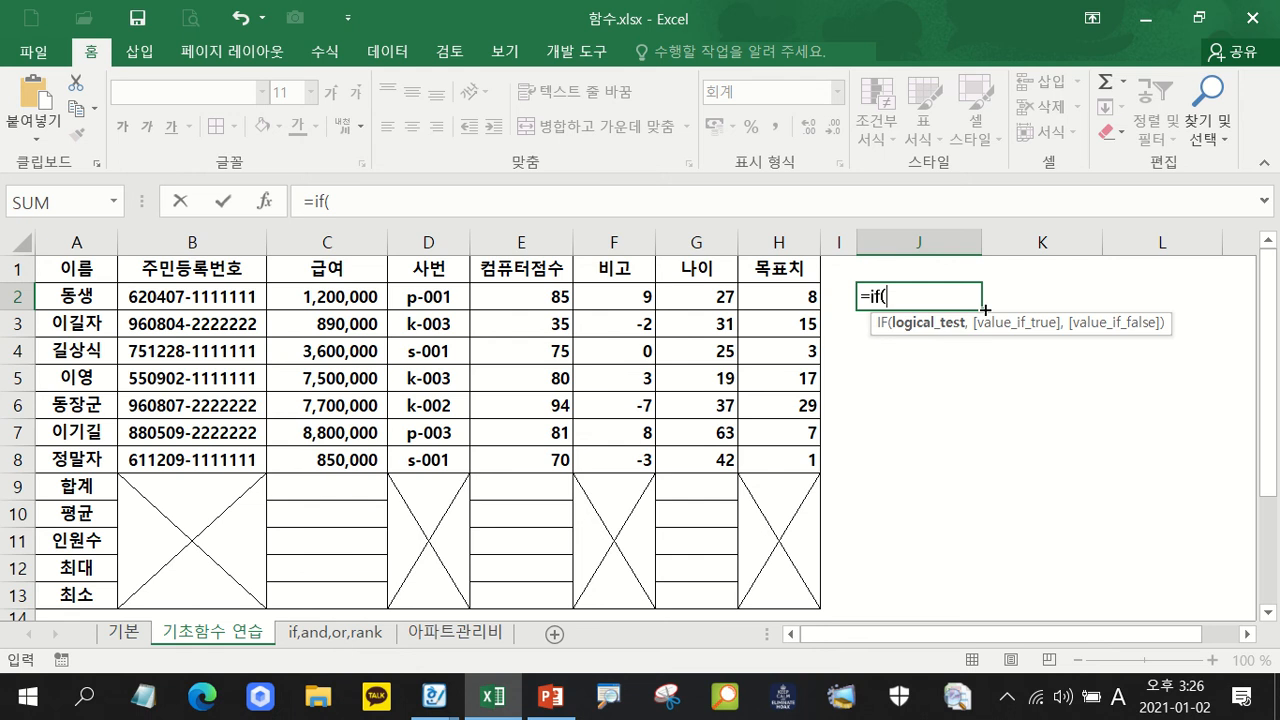
type("and(")
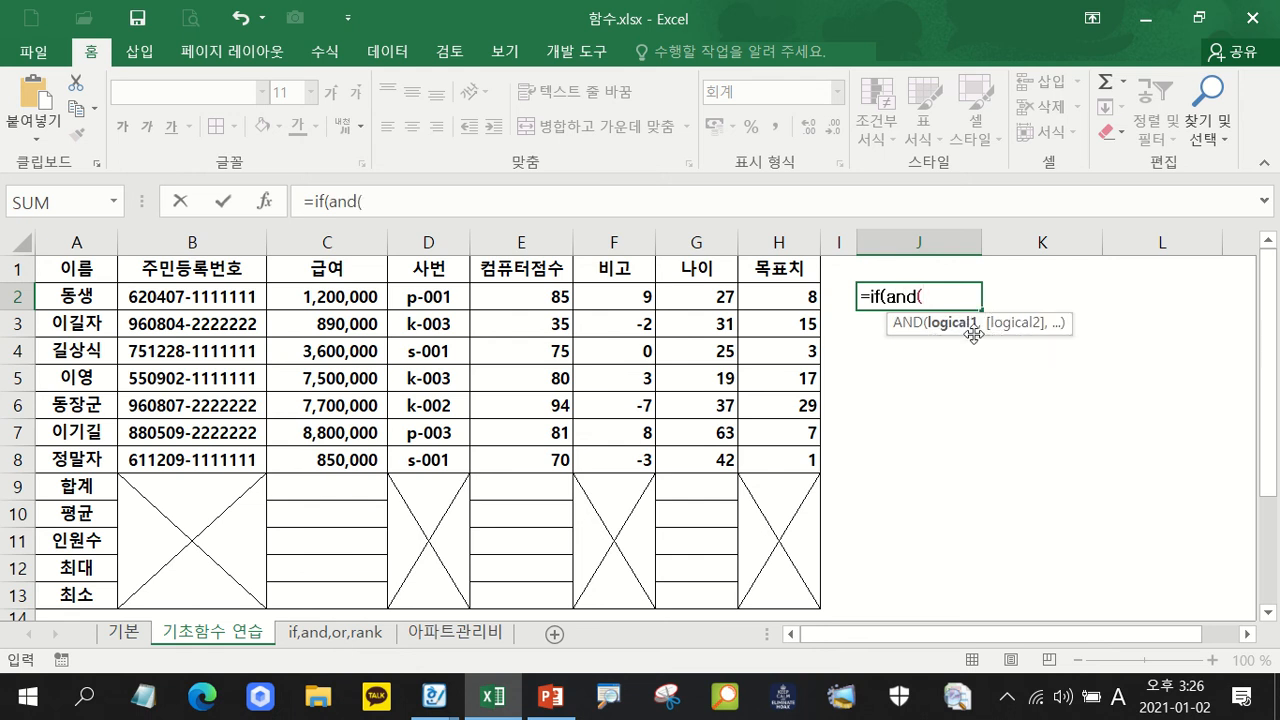
left_click(307, 297)
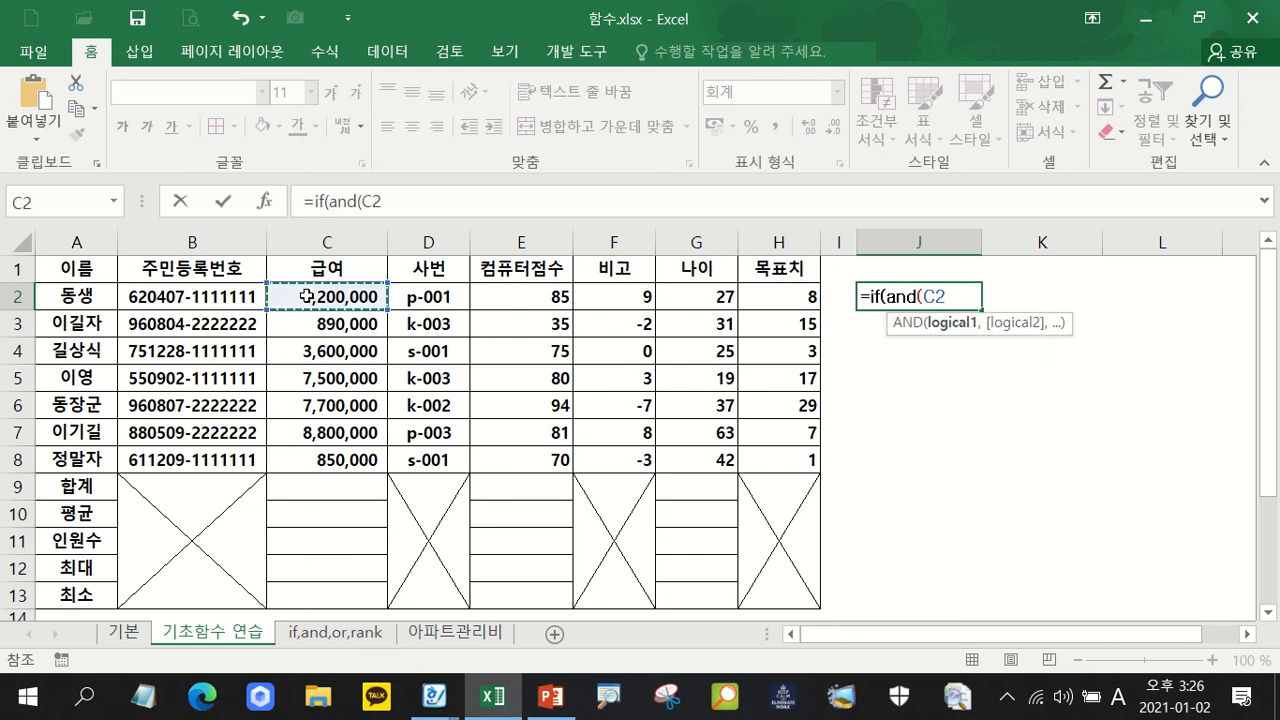
type(">=5000000,")
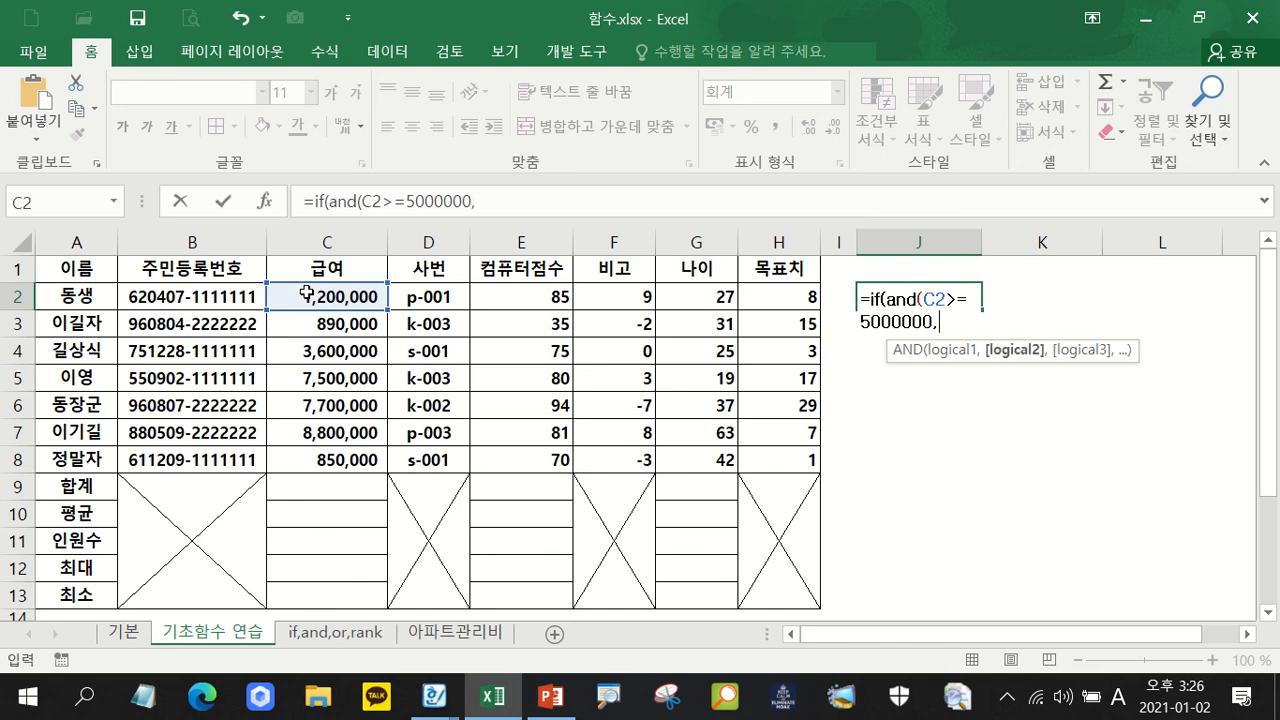
left_click(533, 297)
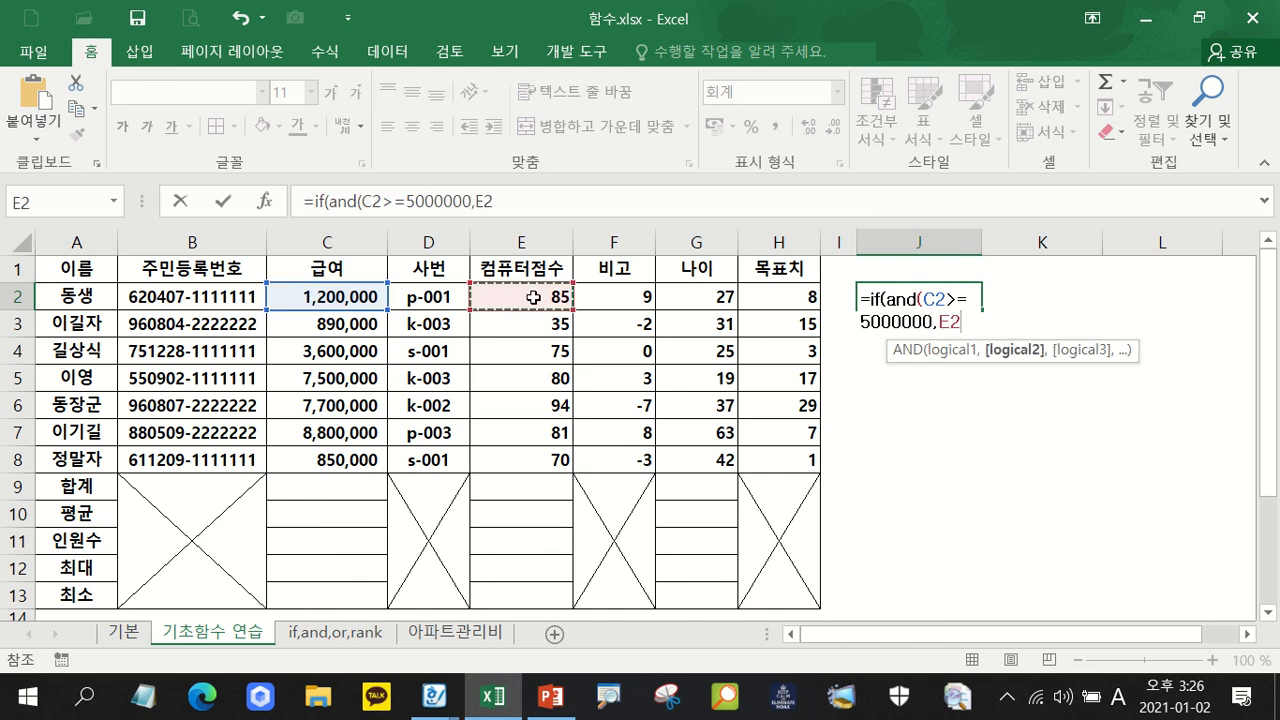
type(">")
type("=")
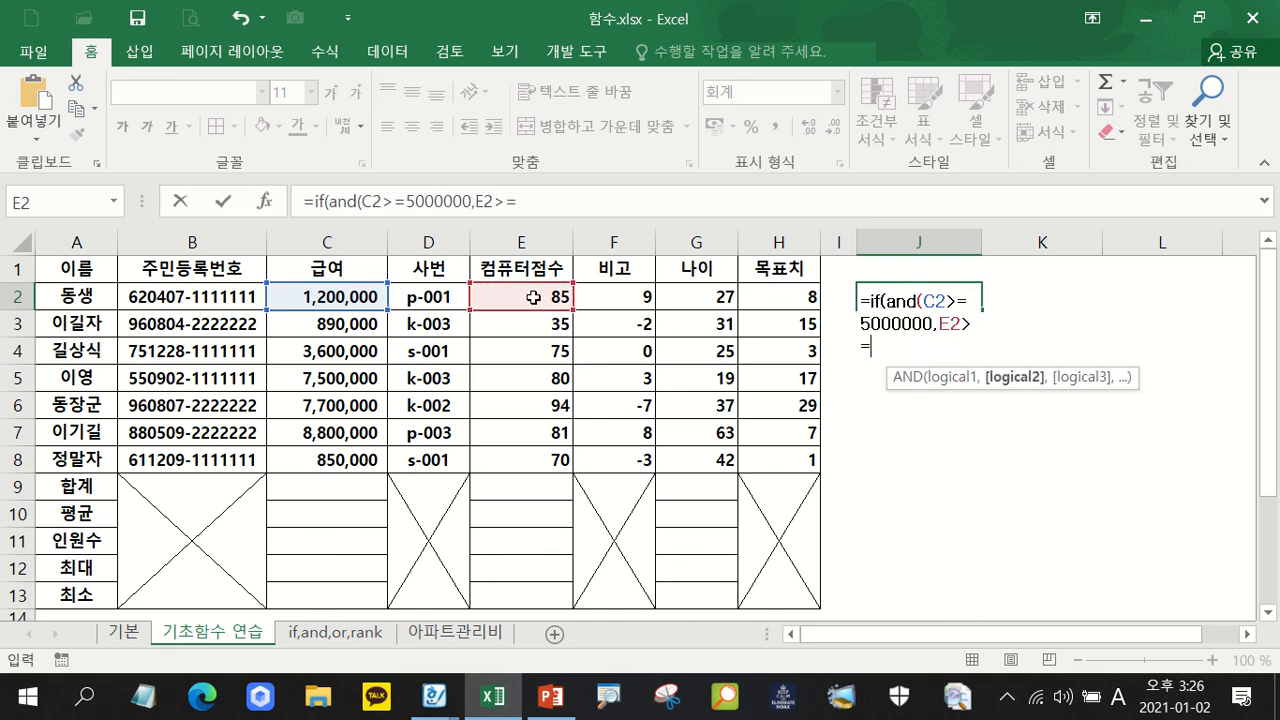
type("90),\"")
key("Hangul")
type("진급")
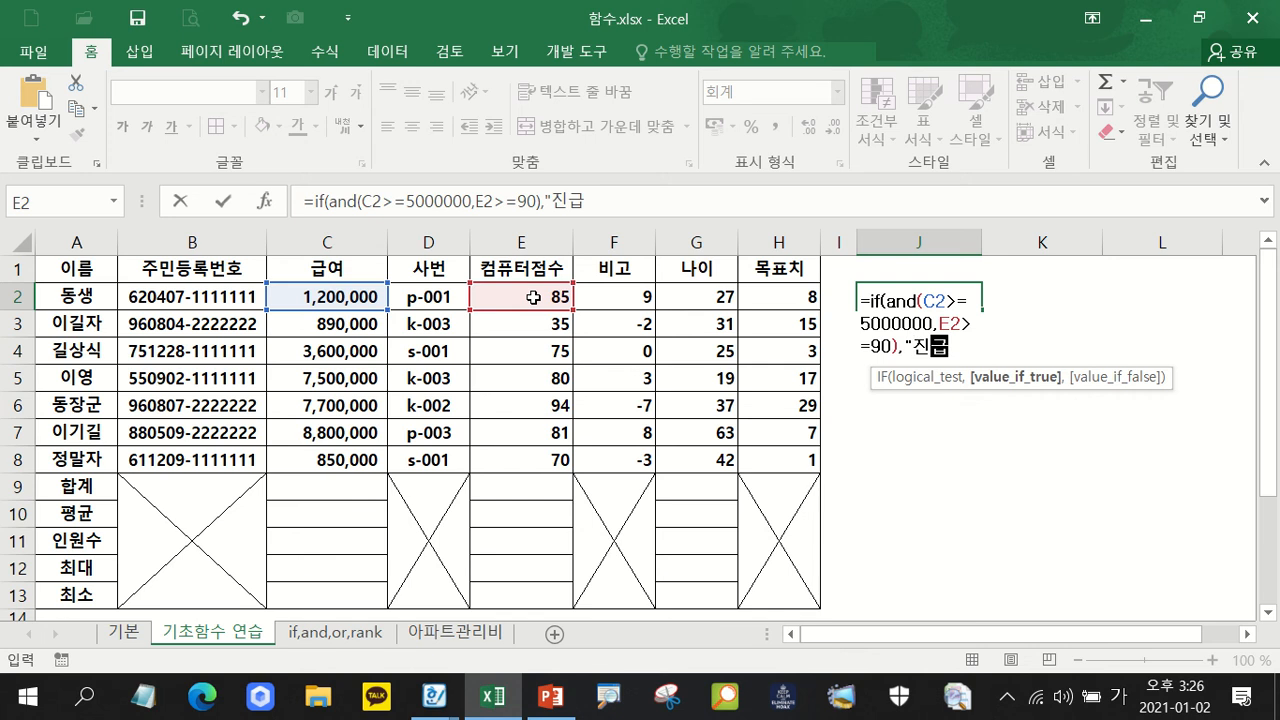
type("댓상자\",")
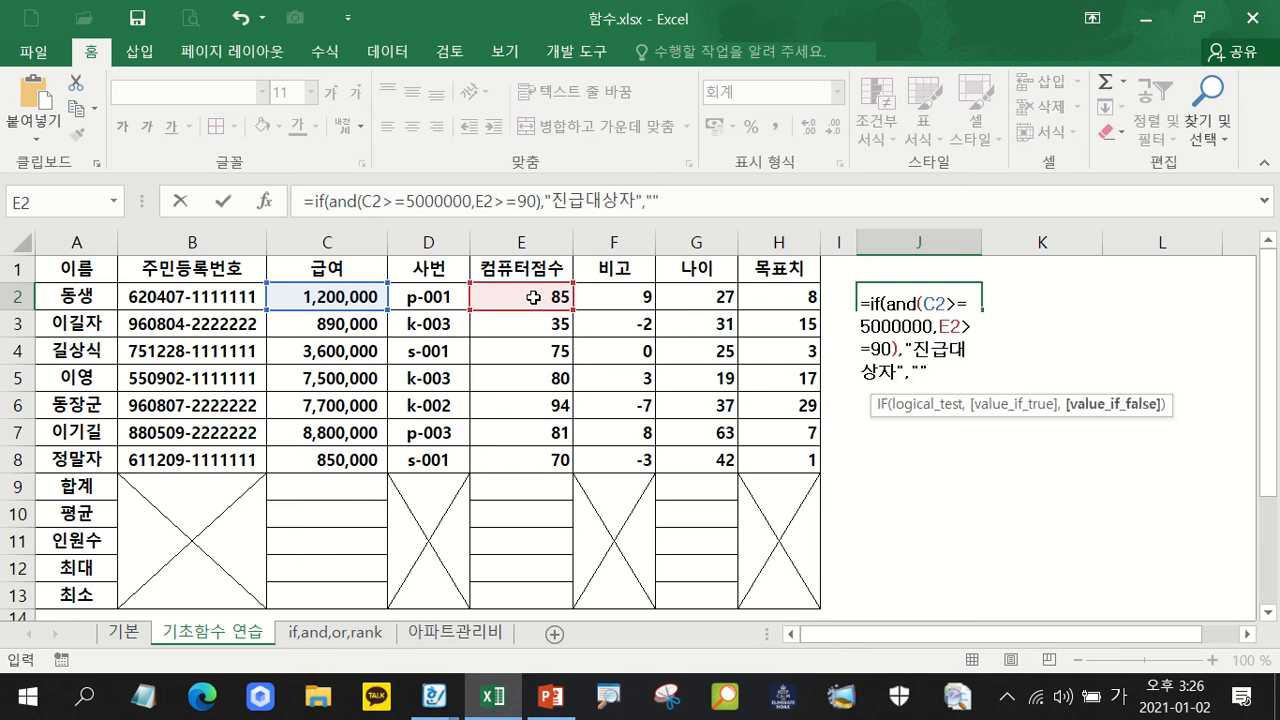
key("Return")
Copy the IF-AND formula from J2 down through J8, and clear the results in J2:J8 after reviewing them.
left_click(958, 298)
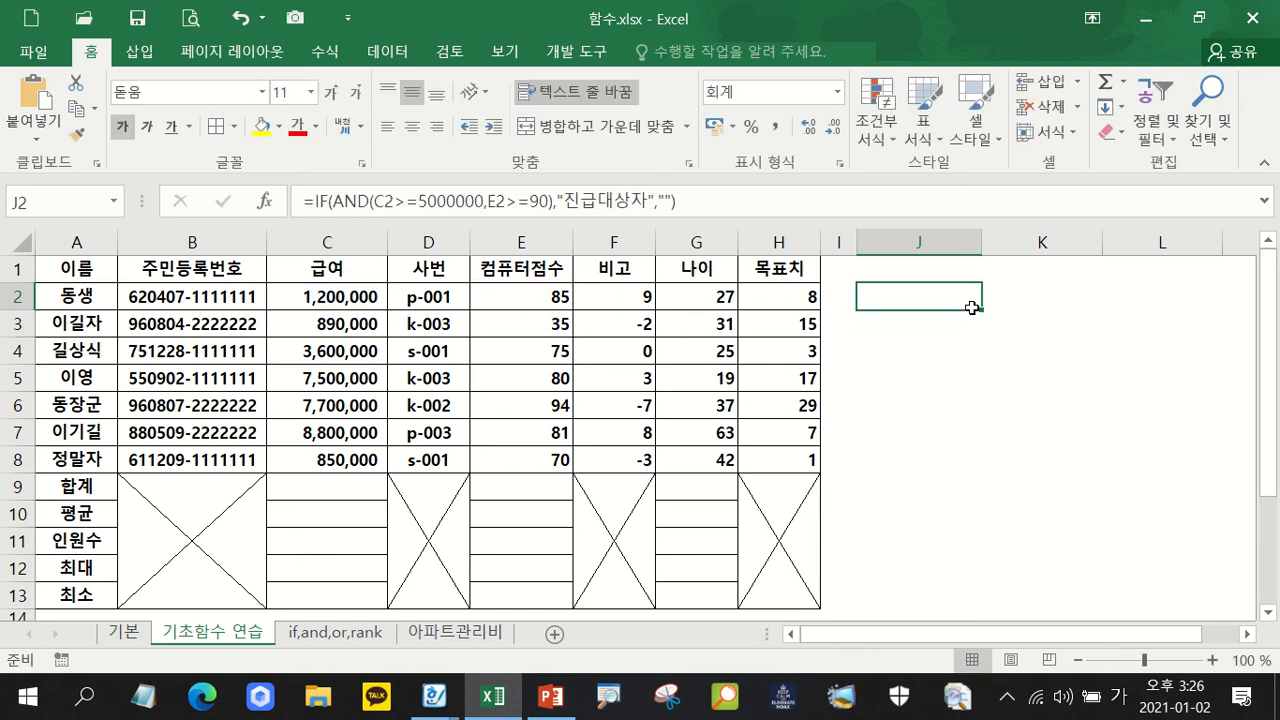
left_click_drag(985, 309, 994, 455)
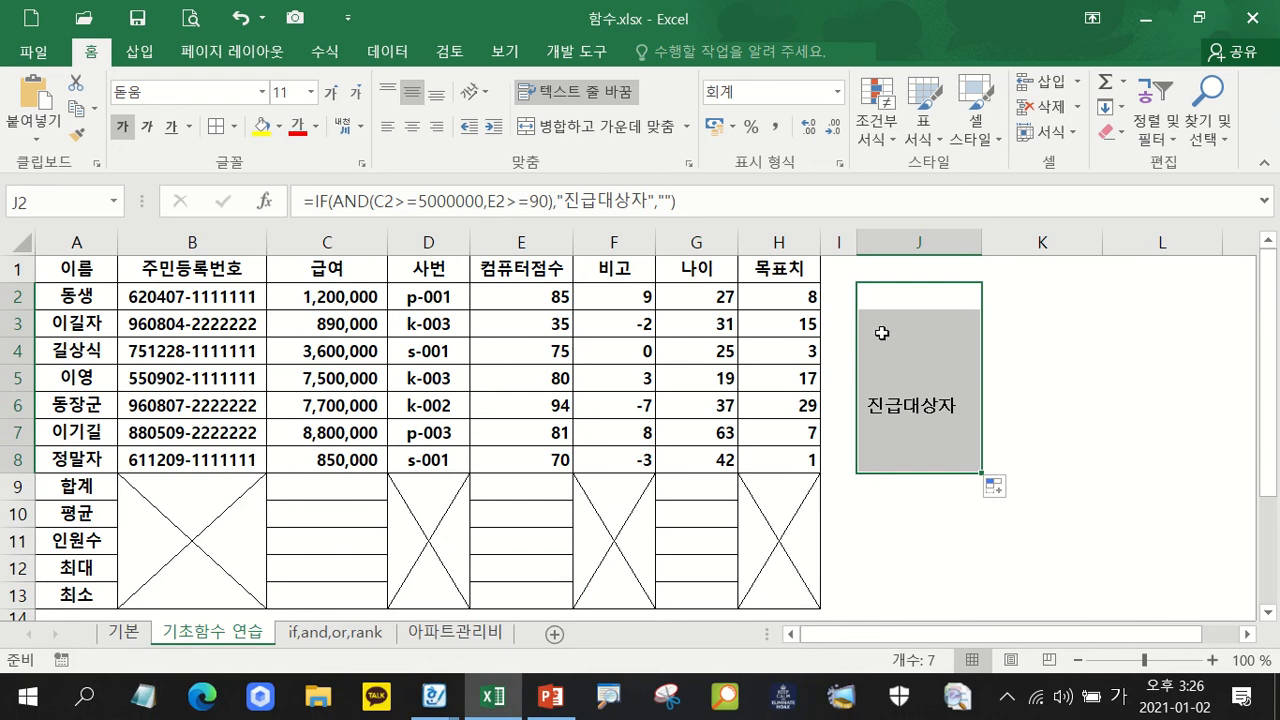
key("Delete")
left_click(919, 300)
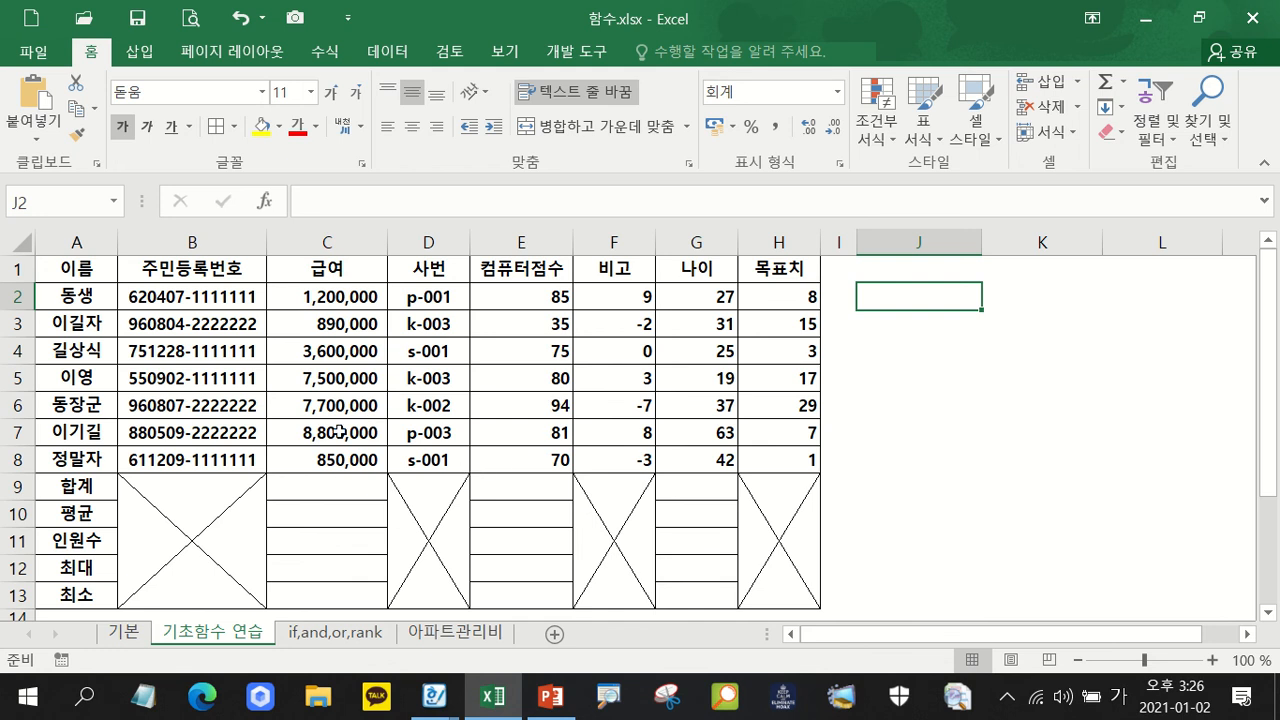
Set the 컴퓨터점수 values to 94 in E2 and 75 in E6, and review the 급여 values in C5:C7.
left_click_drag(346, 380, 344, 432)
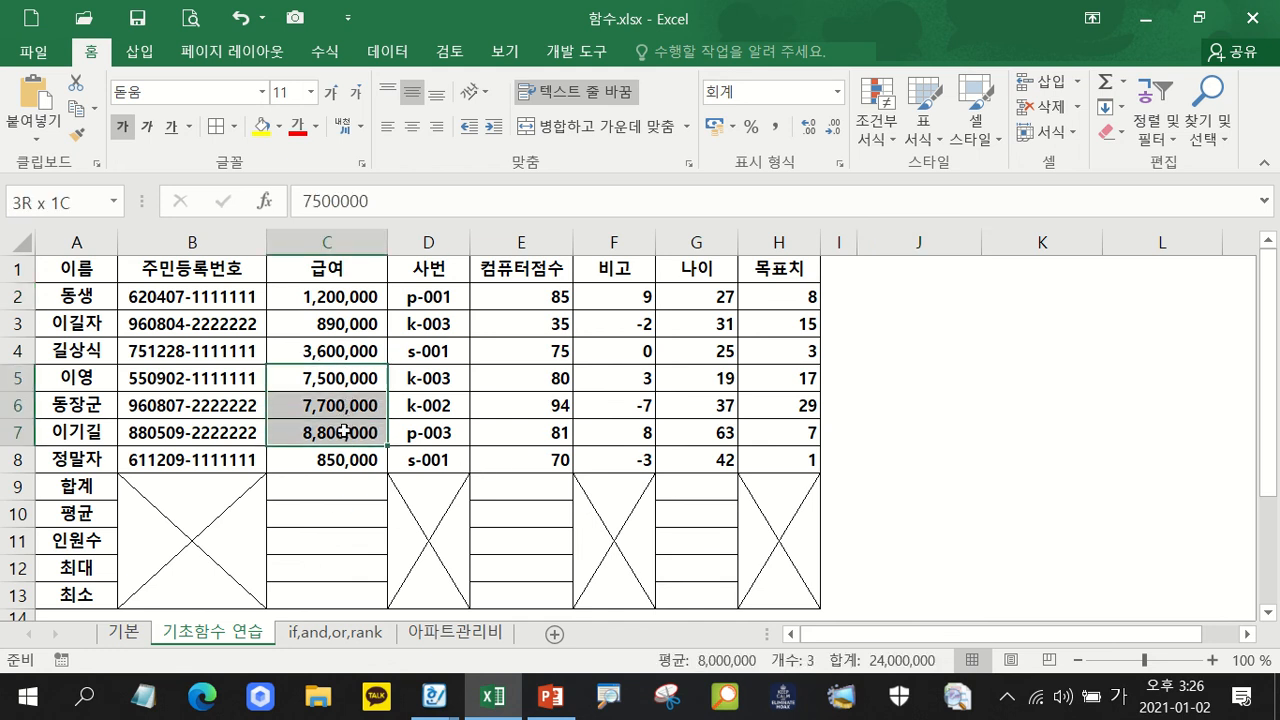
left_click_drag(344, 432, 344, 432)
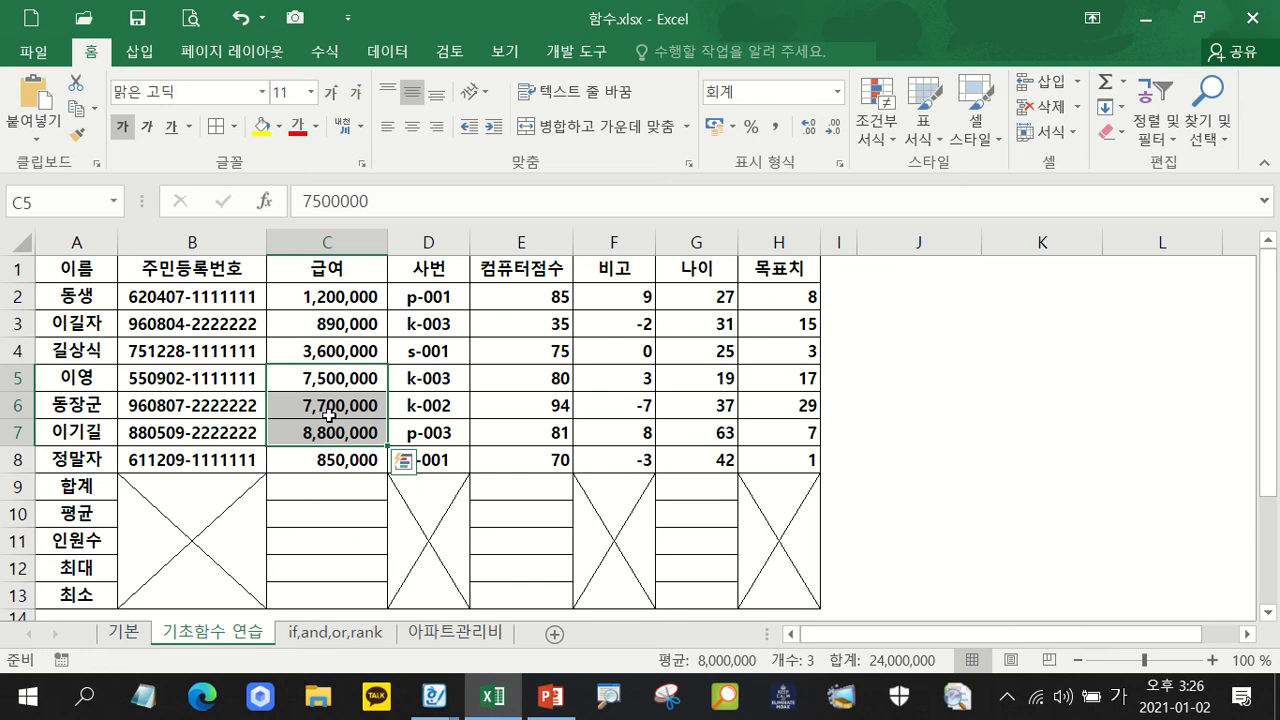
left_click(553, 407)
left_click(568, 298)
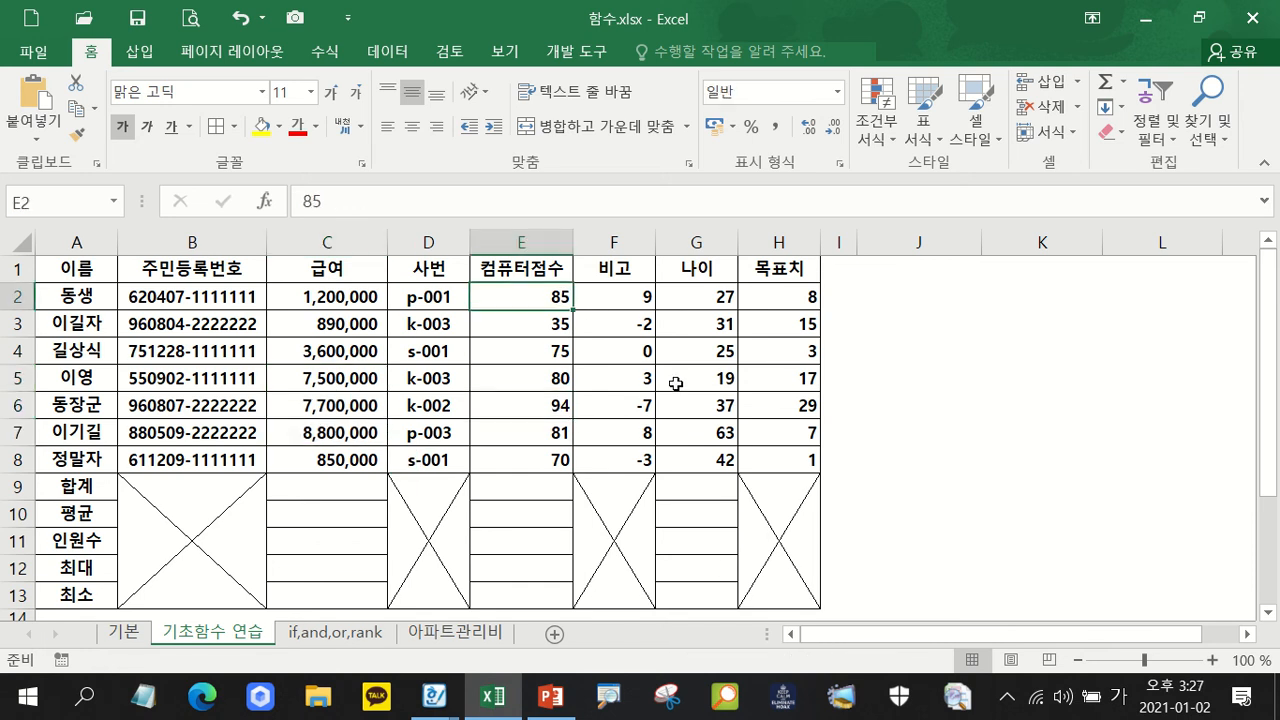
type("94")
key("Return")
left_click(556, 400)
type("75")
key("Return")
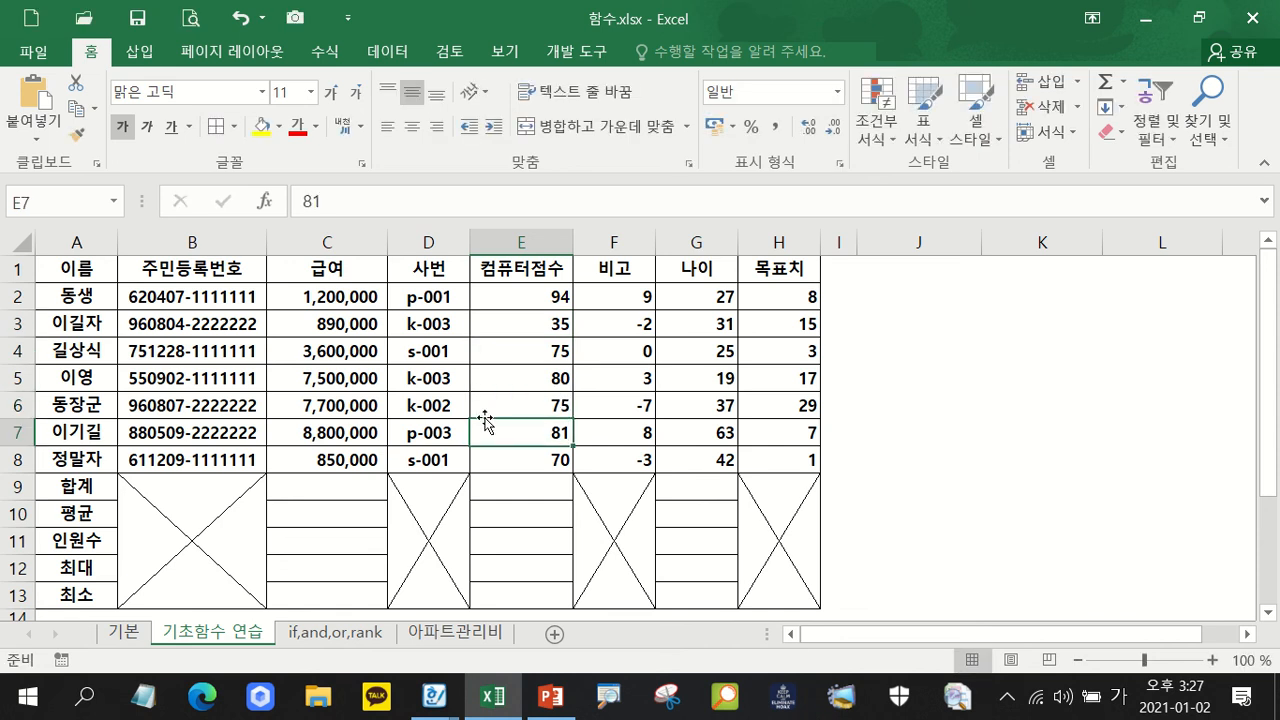
left_click_drag(345, 378, 349, 432)
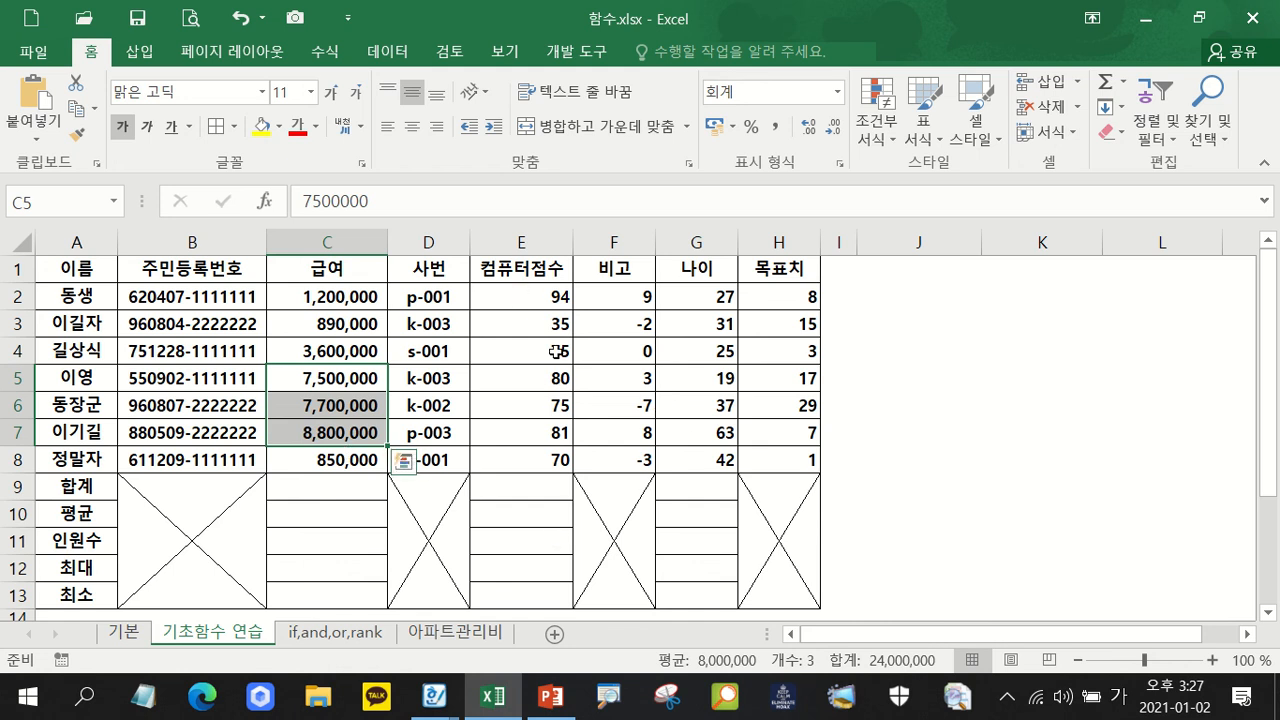
left_click_drag(337, 378, 343, 434)
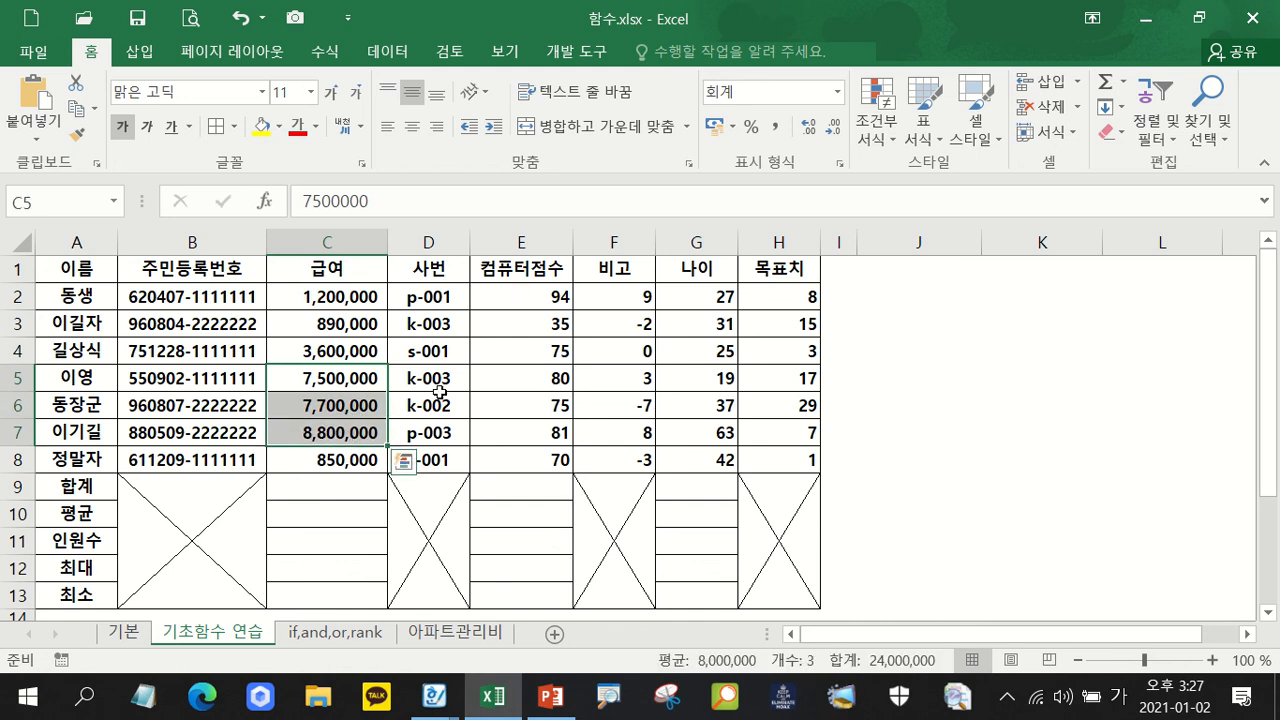
left_click(532, 298)
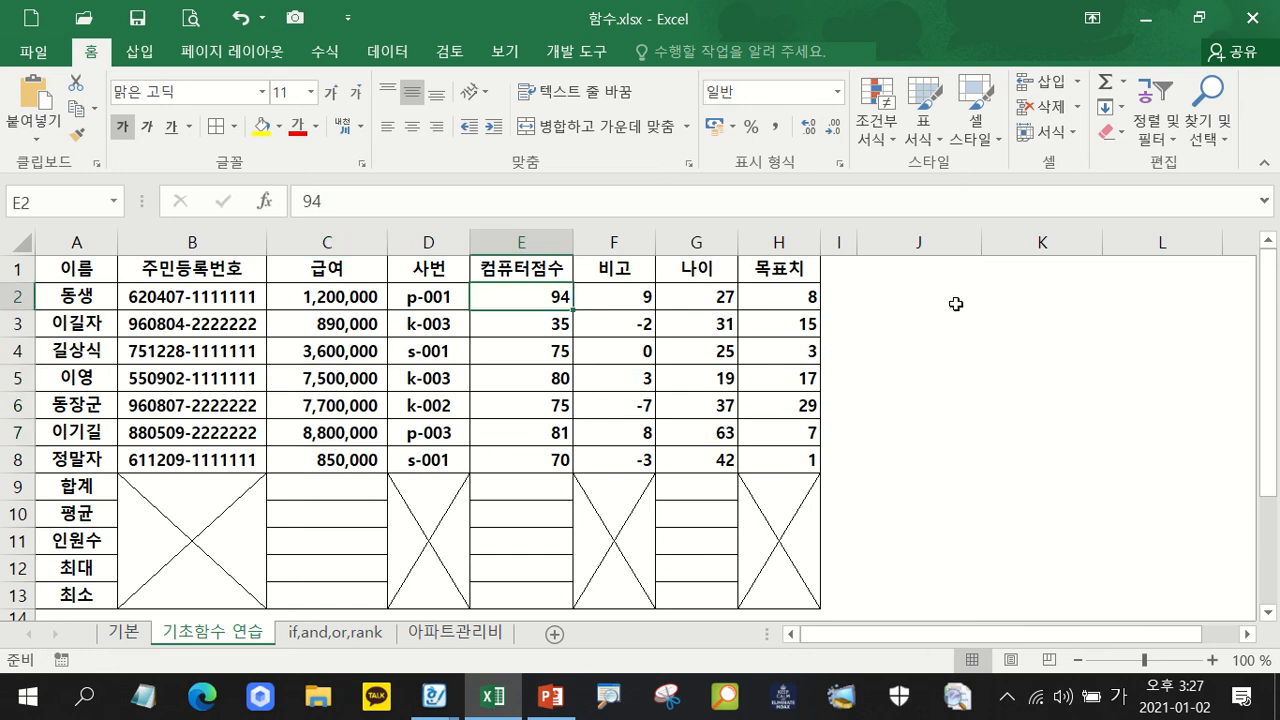
Enter the formula =IF(OR(C2>=7000000,E2>=90),"진급대상자","") in cell J2.
left_click(921, 296)
type("=if(")
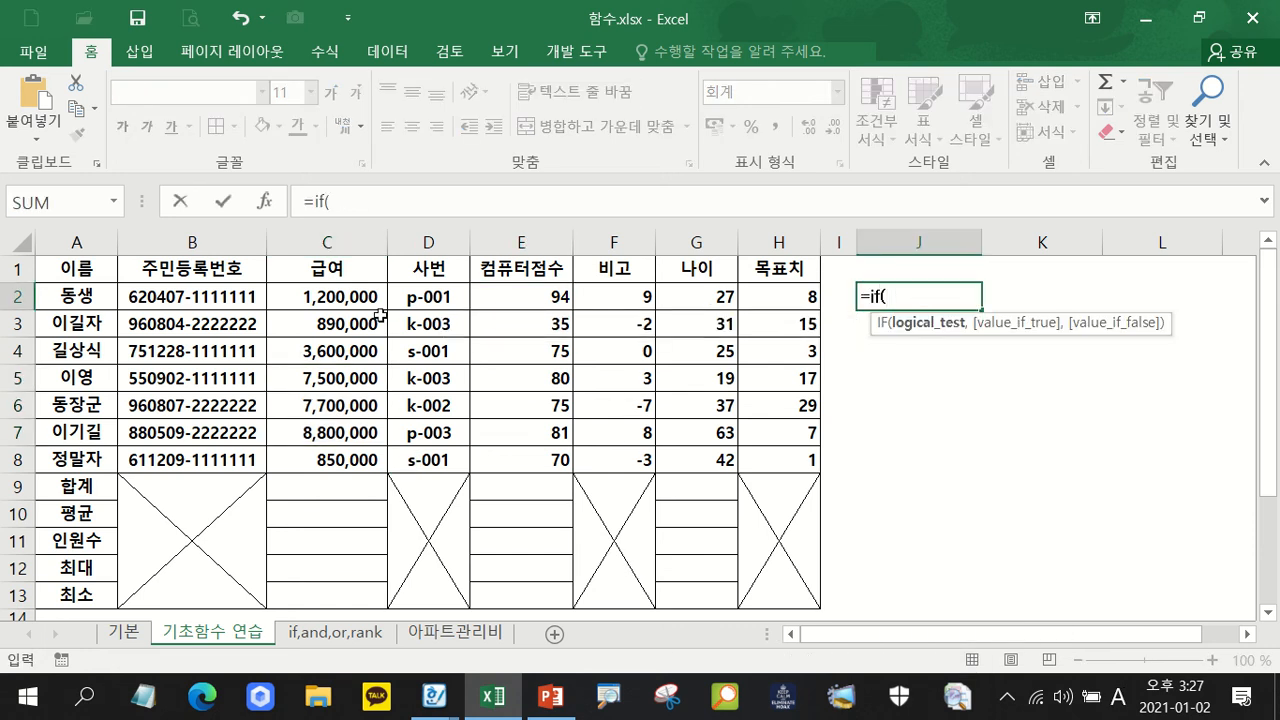
left_click(340, 292)
key("BackSpace")
key("BackSpace")
type("or(")
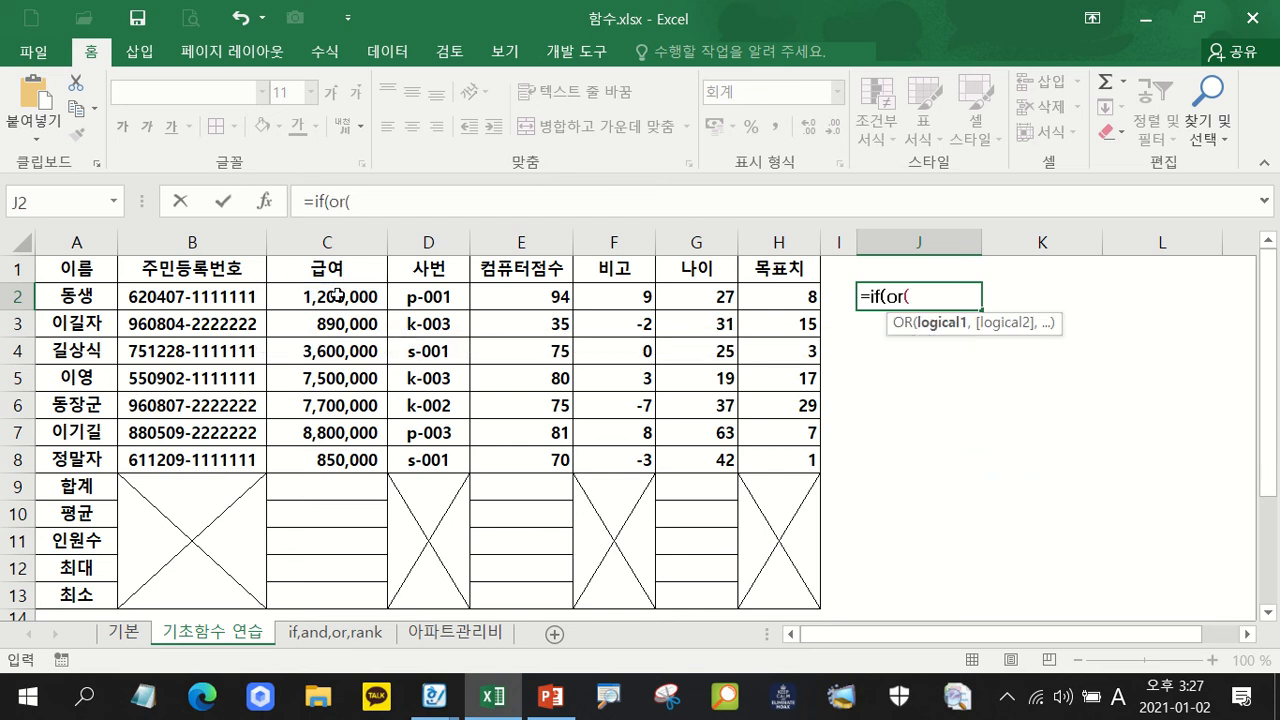
left_click(333, 297)
type(">=")
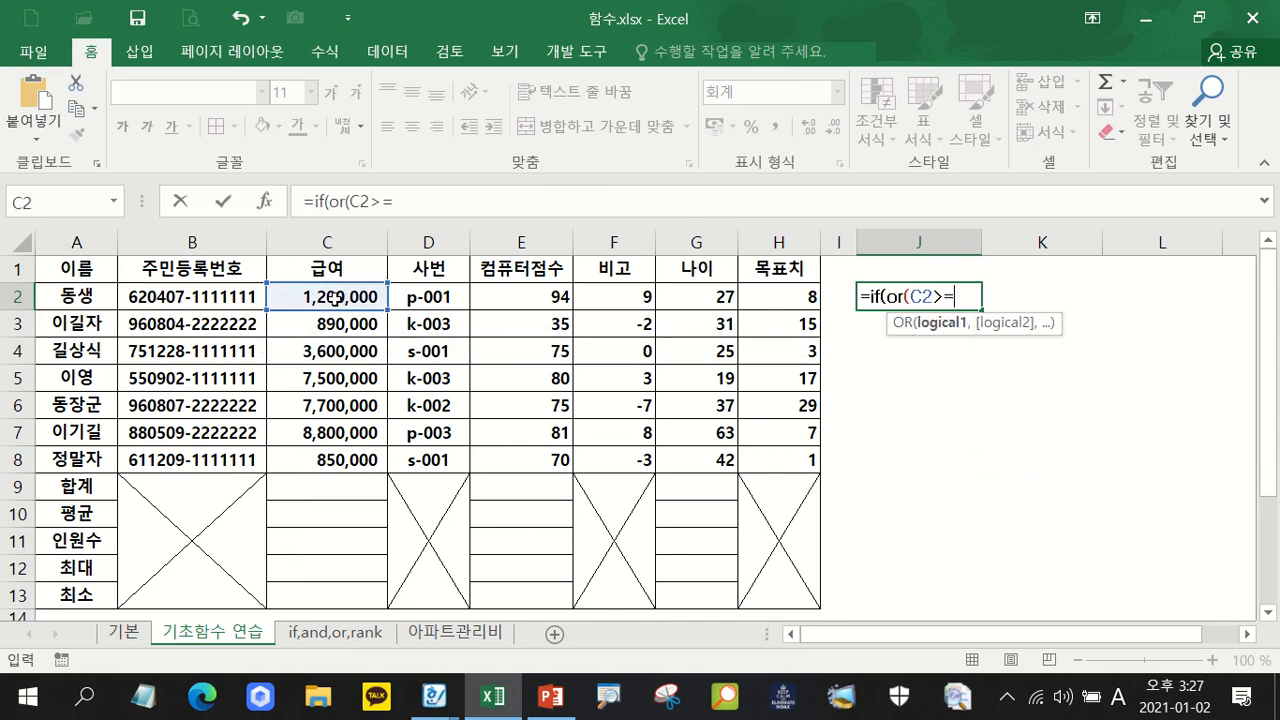
type("7000000,")
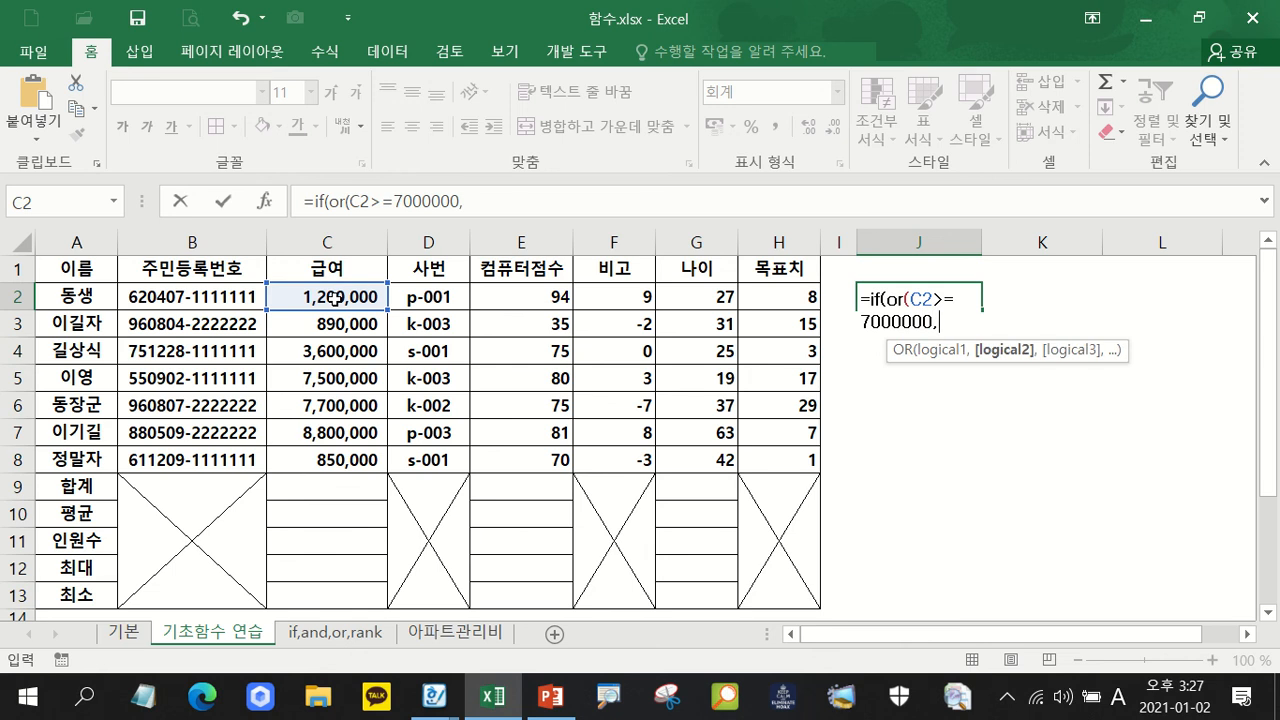
left_click(548, 297)
type(">=90)")
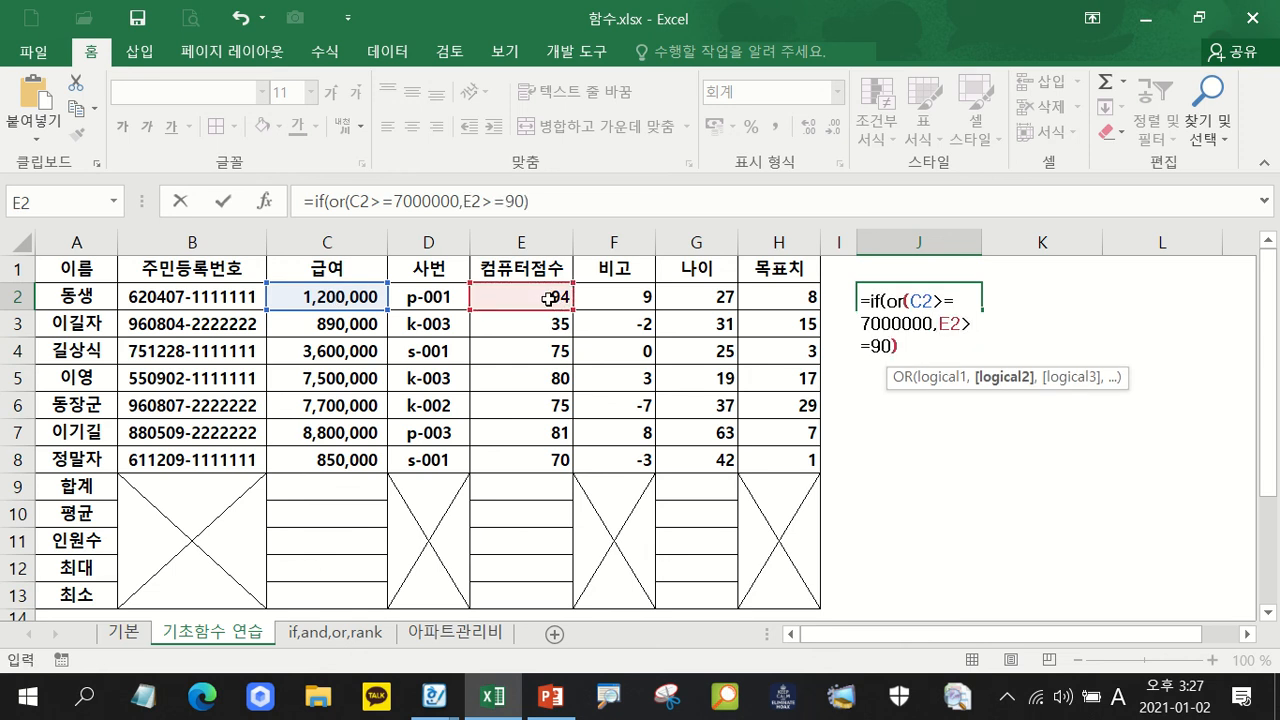
type(",\"진급")
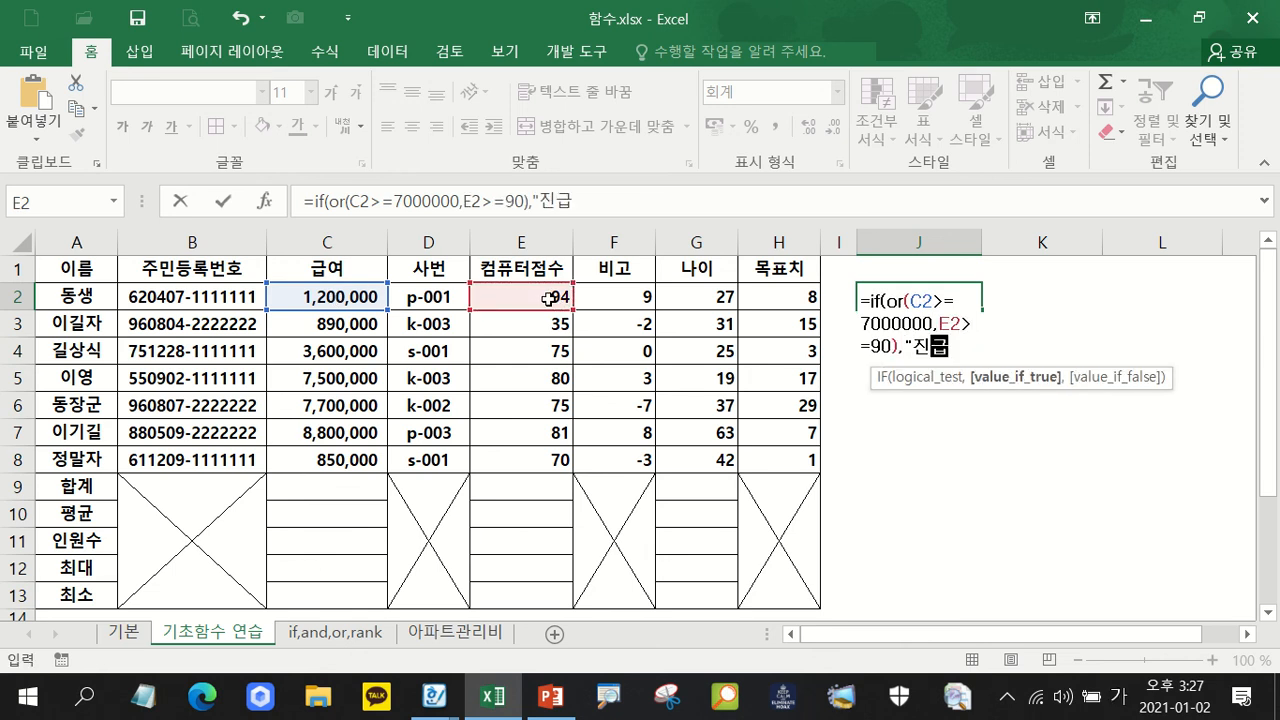
type("대상ㅈㅏ\",")
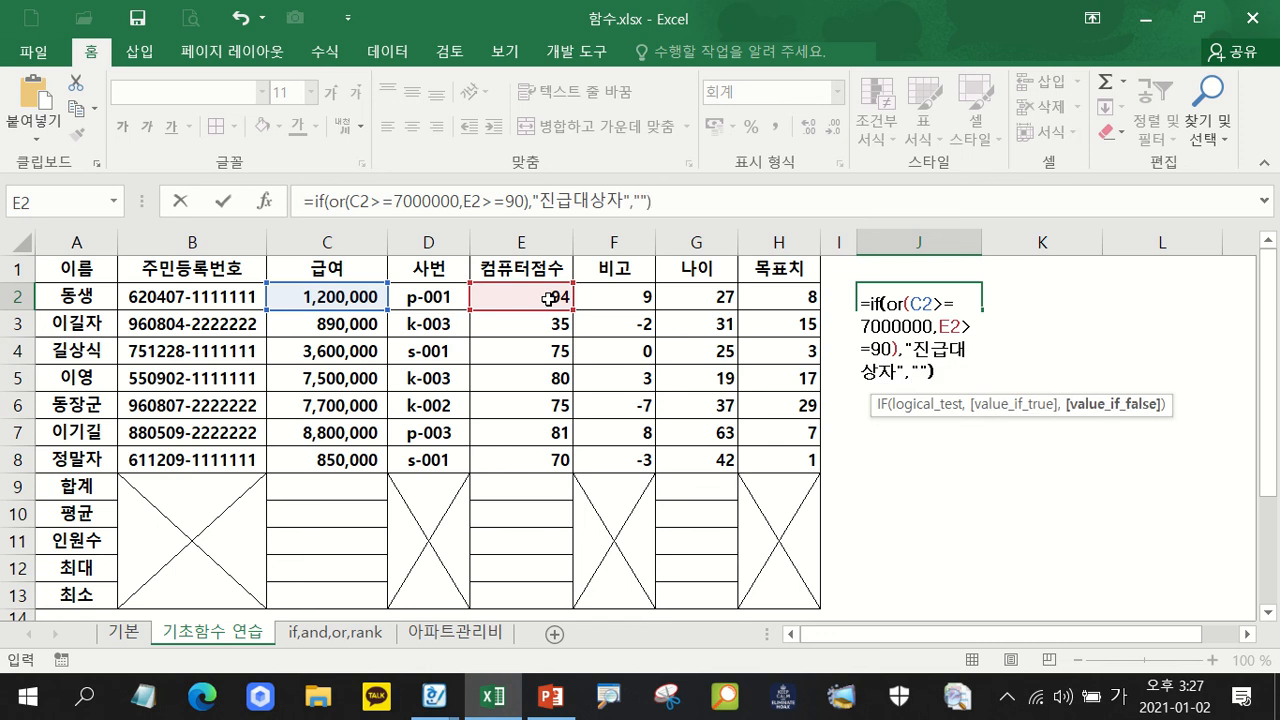
key("Return")
Copy the IF-OR formula from J2 down through J8 and review it in the formula bar.
left_click(970, 303)
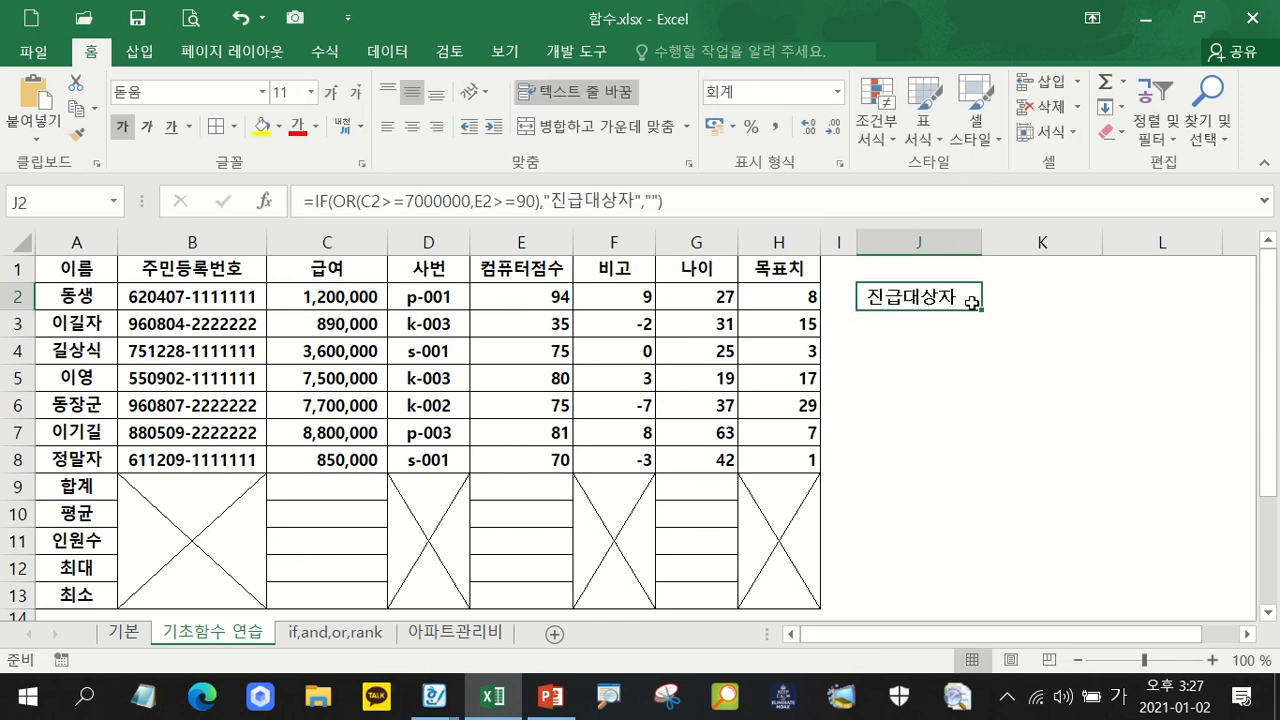
left_click_drag(984, 311, 994, 478)
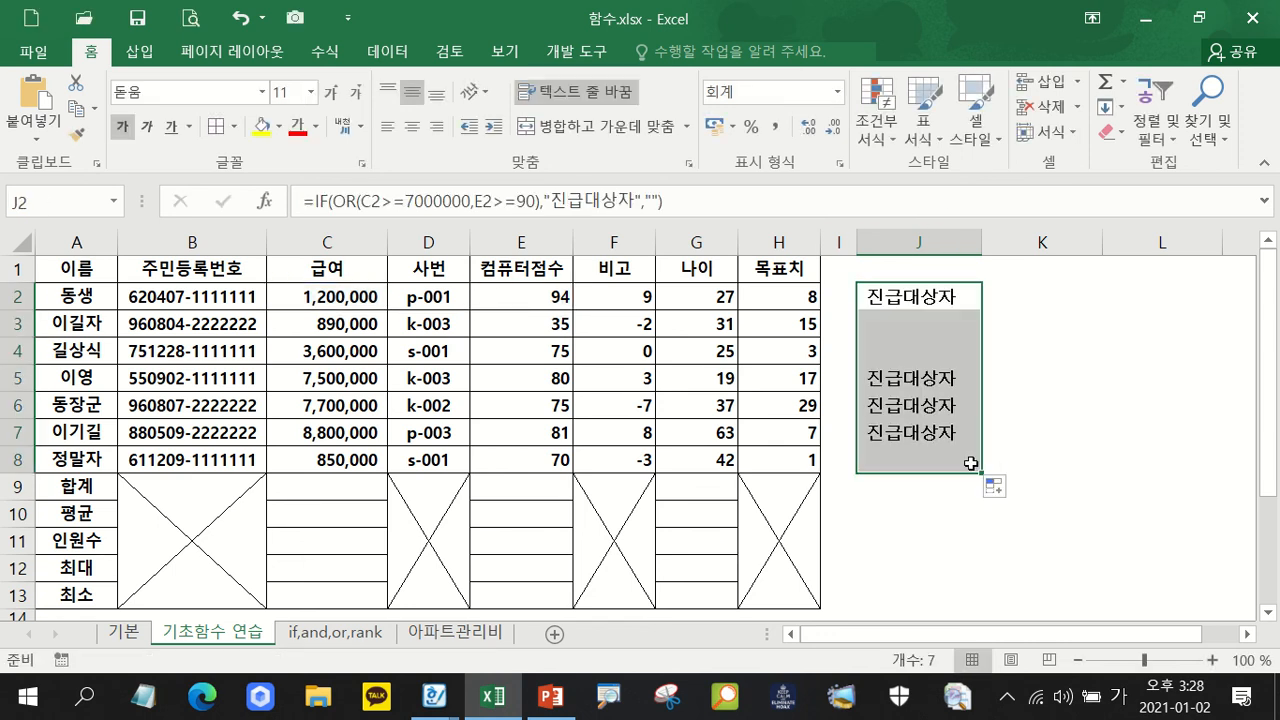
key("ctrl+1")
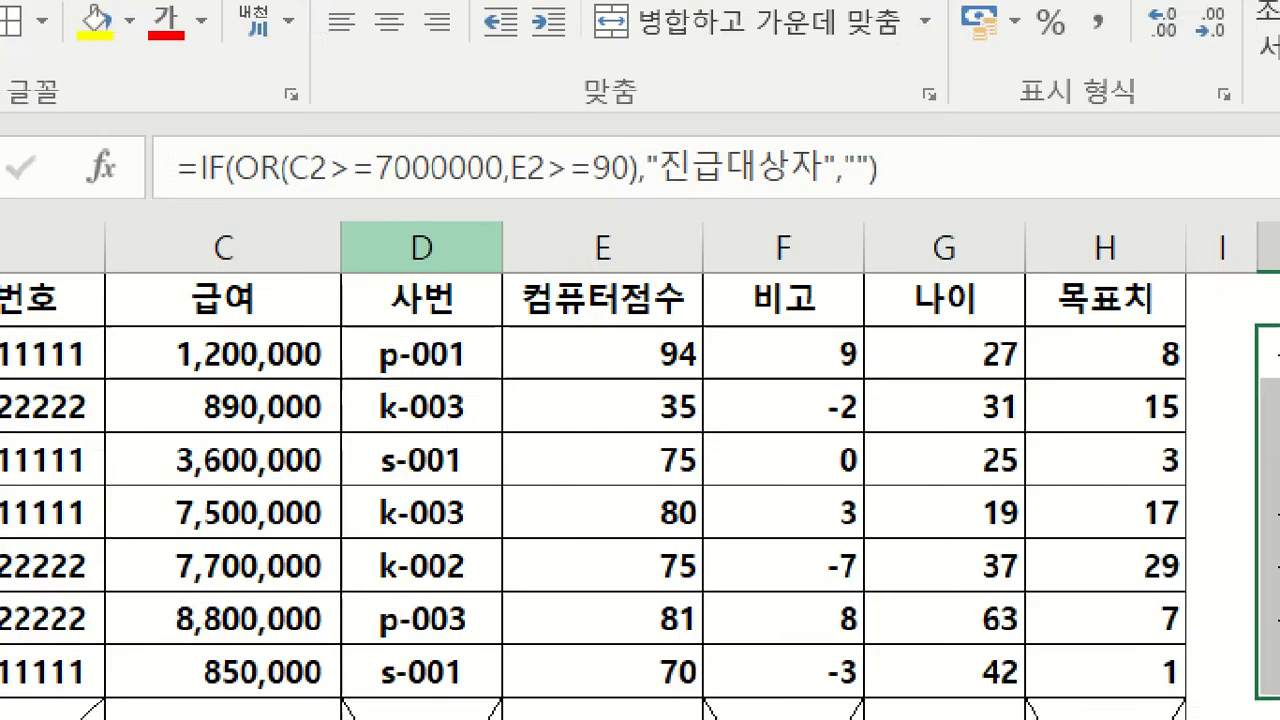
left_click(436, 234)
mouse_move(161, 130)
left_mouse_down()
mouse_move(354, 160)
mouse_move(975, 207)
left_mouse_up()
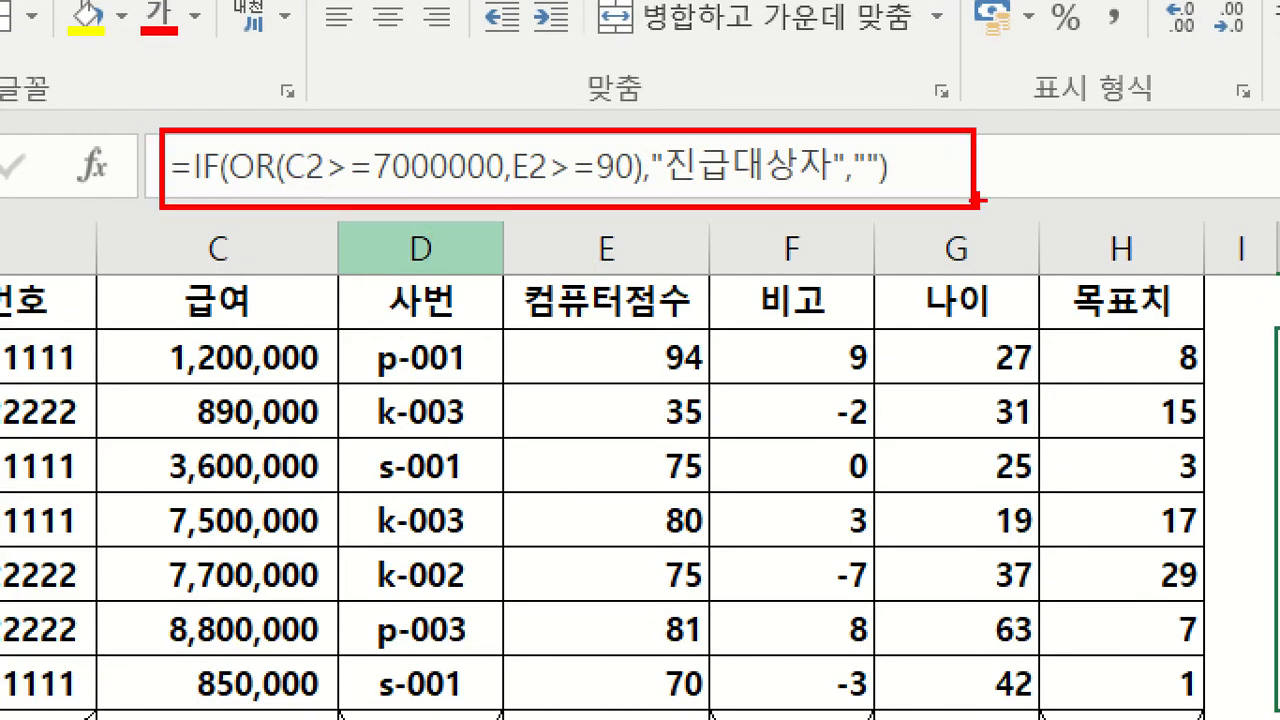
key("Escape")
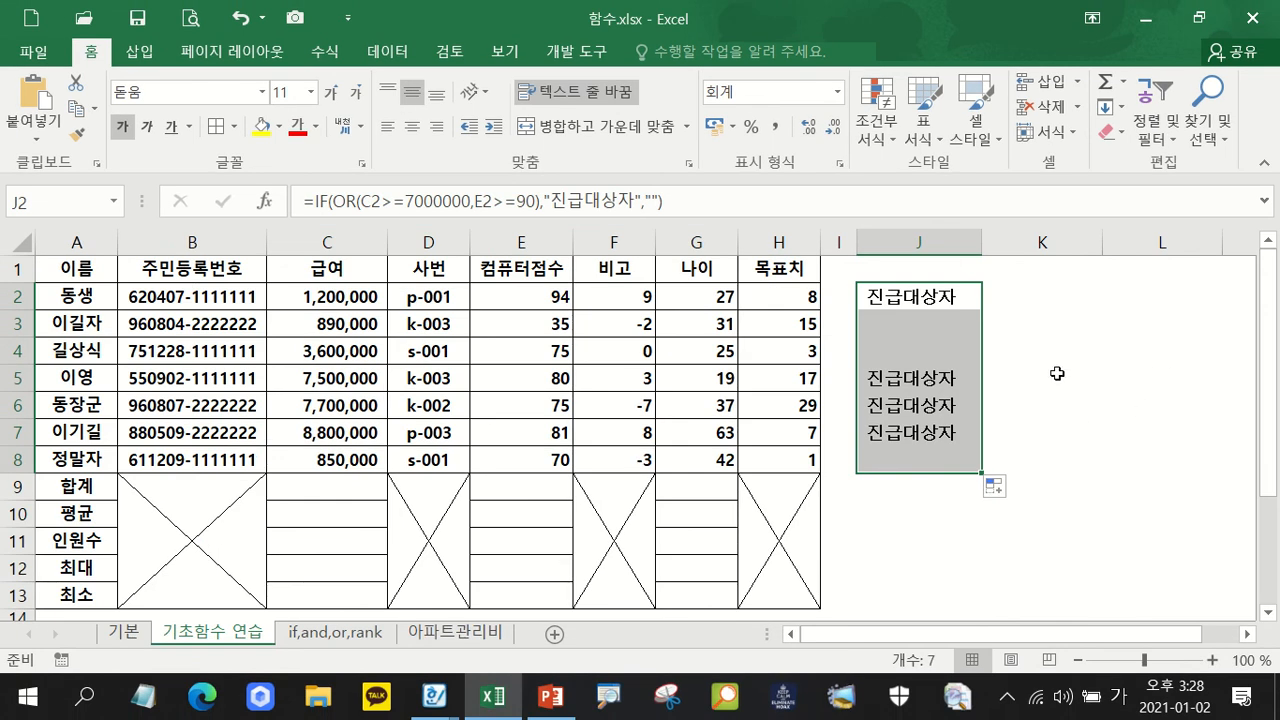
Clear the IF-OR results in J2:J8.
key("Delete")
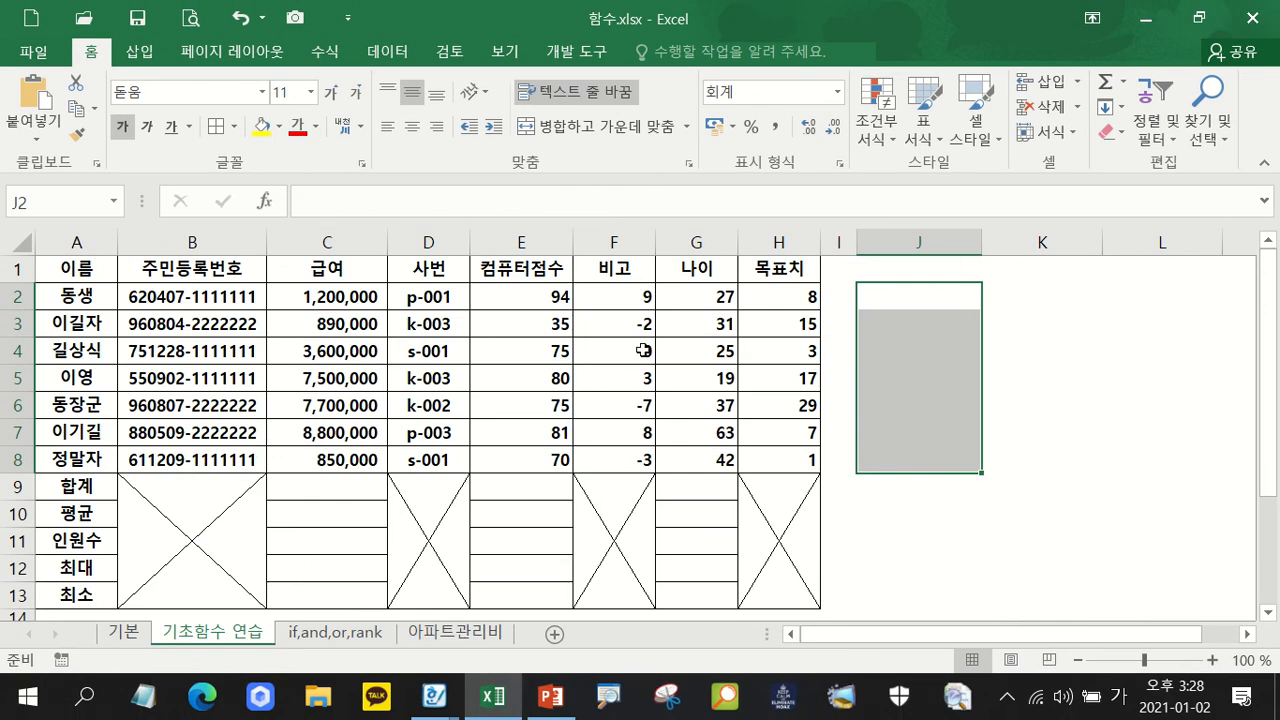
left_click(1040, 402)
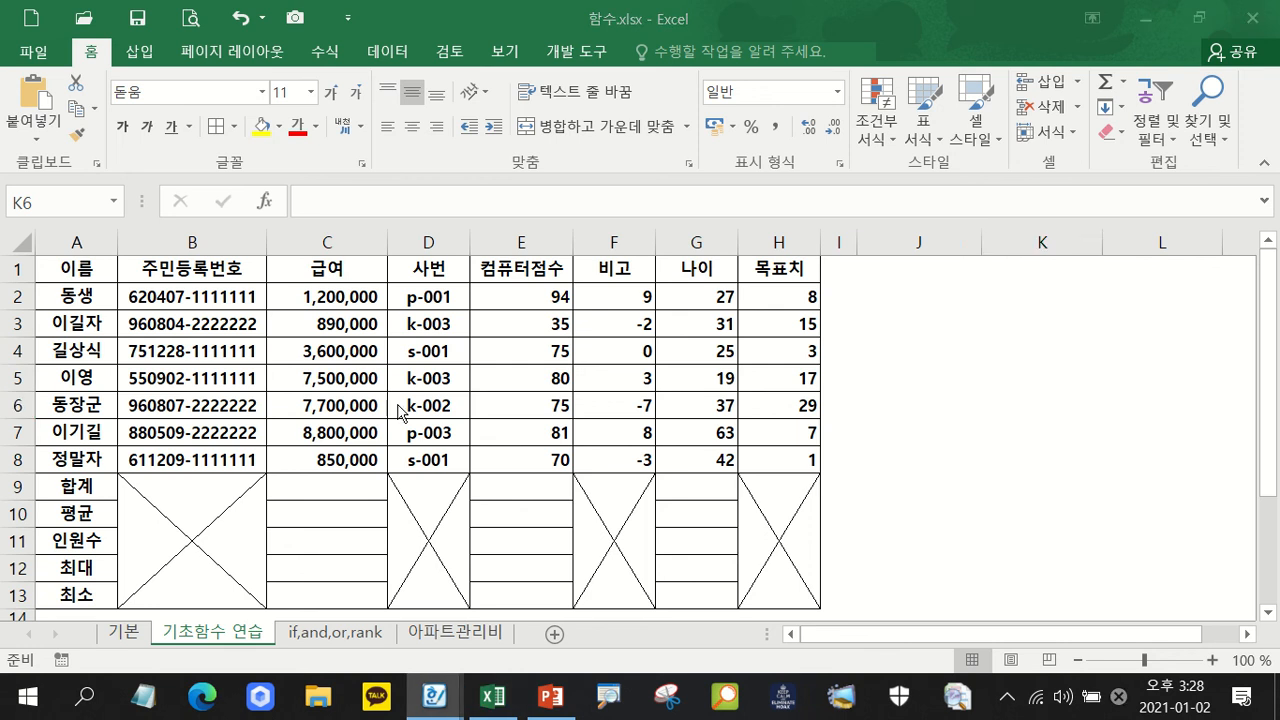
Open the if,and,or,rank sheet, and switch to 함수설명.hwp in Hangul to read the AND and OR problems.
left_click(999, 468)
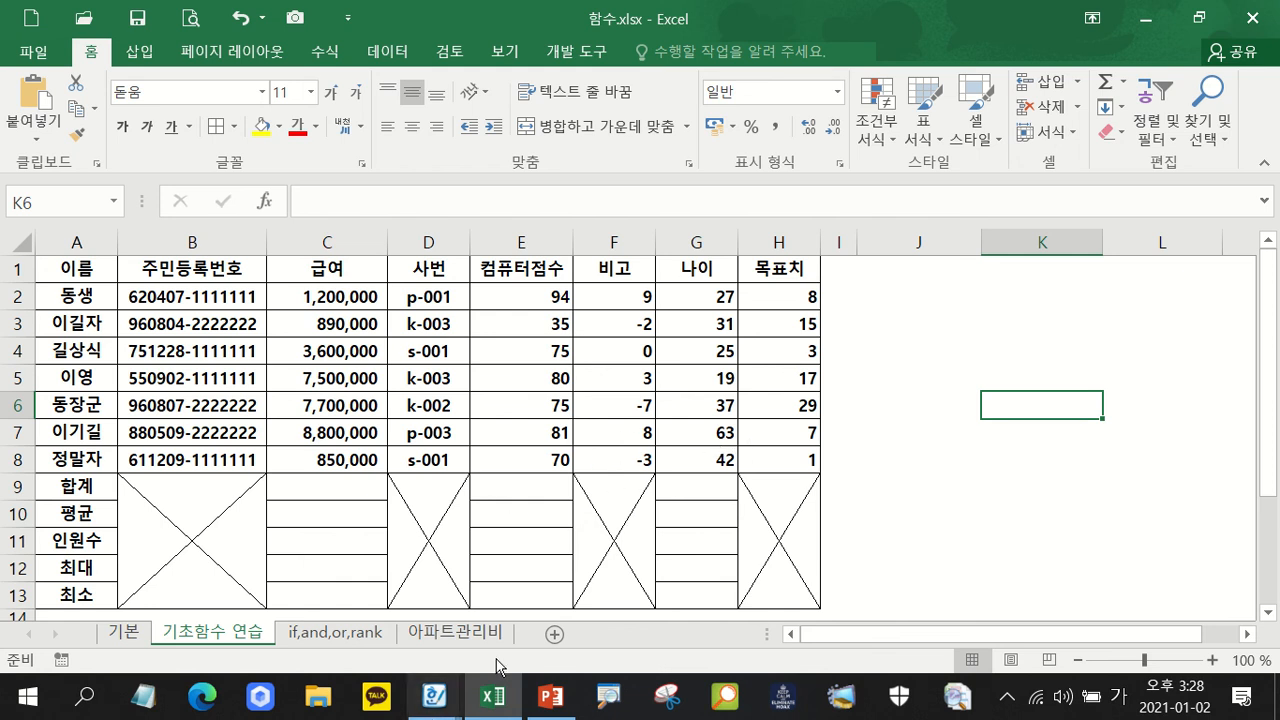
left_click(334, 634)
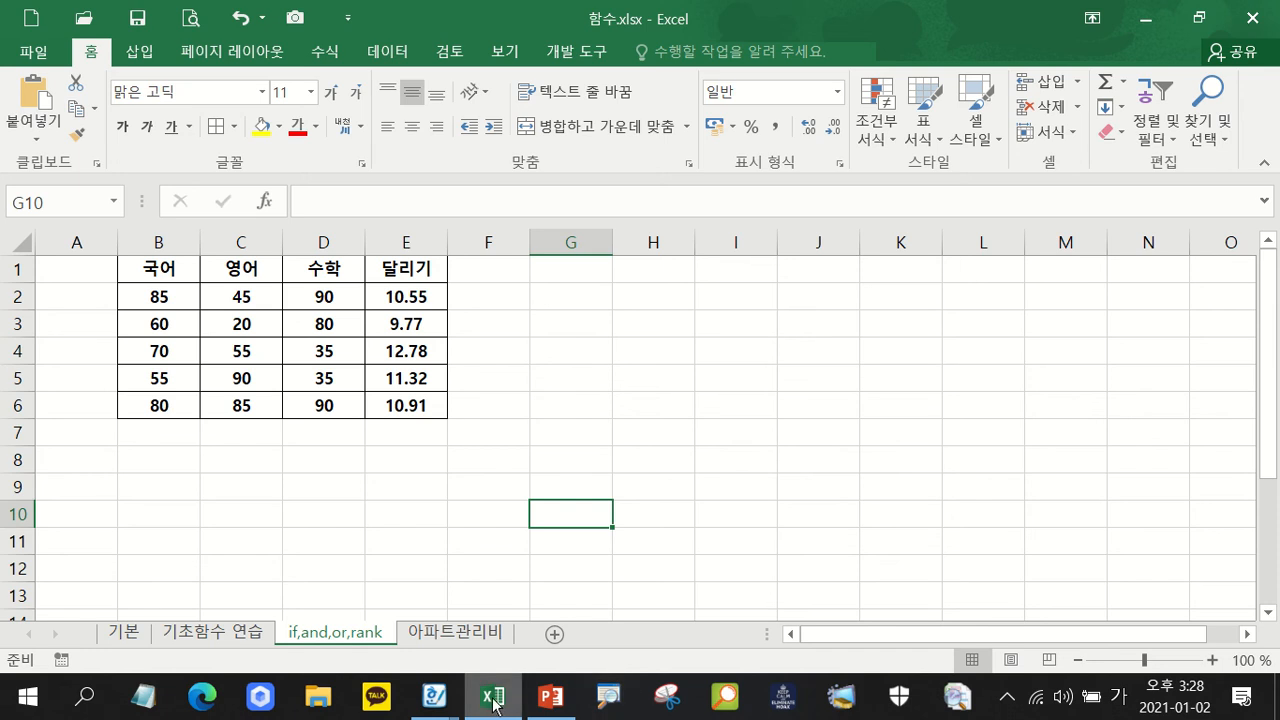
mouse_move(445, 708)
left_click(620, 586)
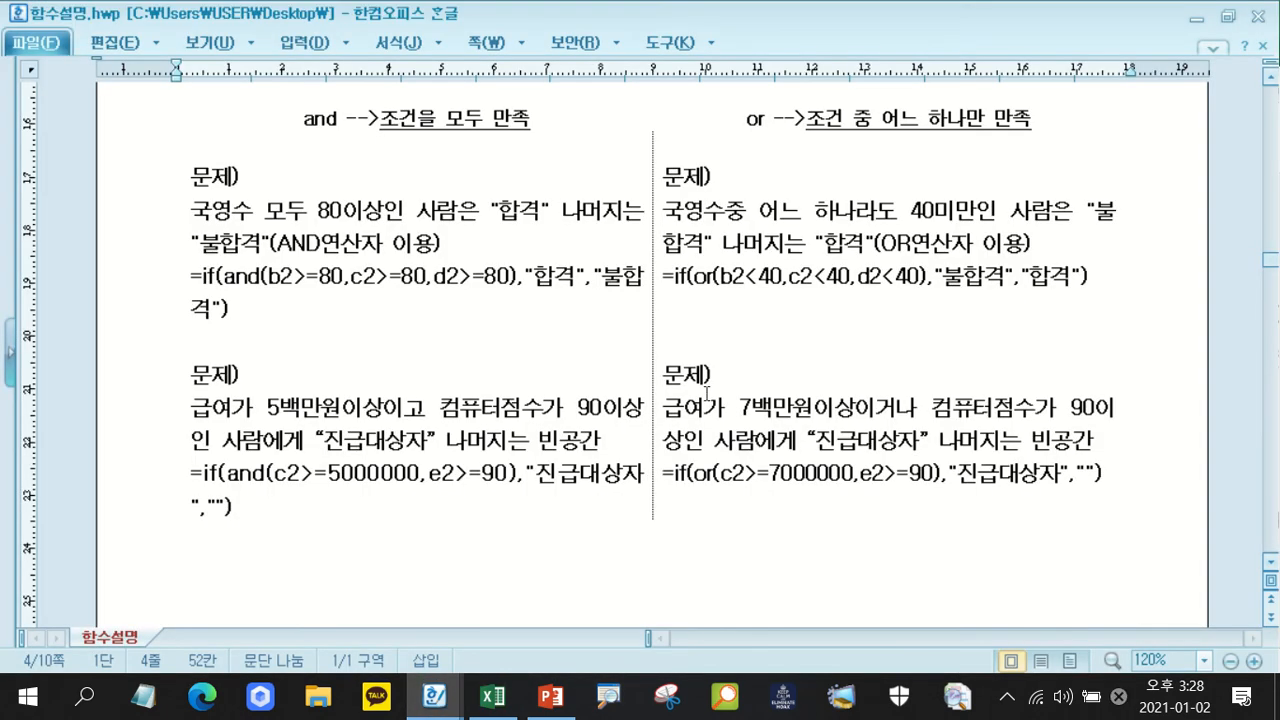
Read the RANK.EQ syntax and ranking problems on the following page of 함수설명.hwp.
scroll(707, 393, "down", 5)
scroll(707, 393, "down", 6)
scroll(707, 393, "up", 2)
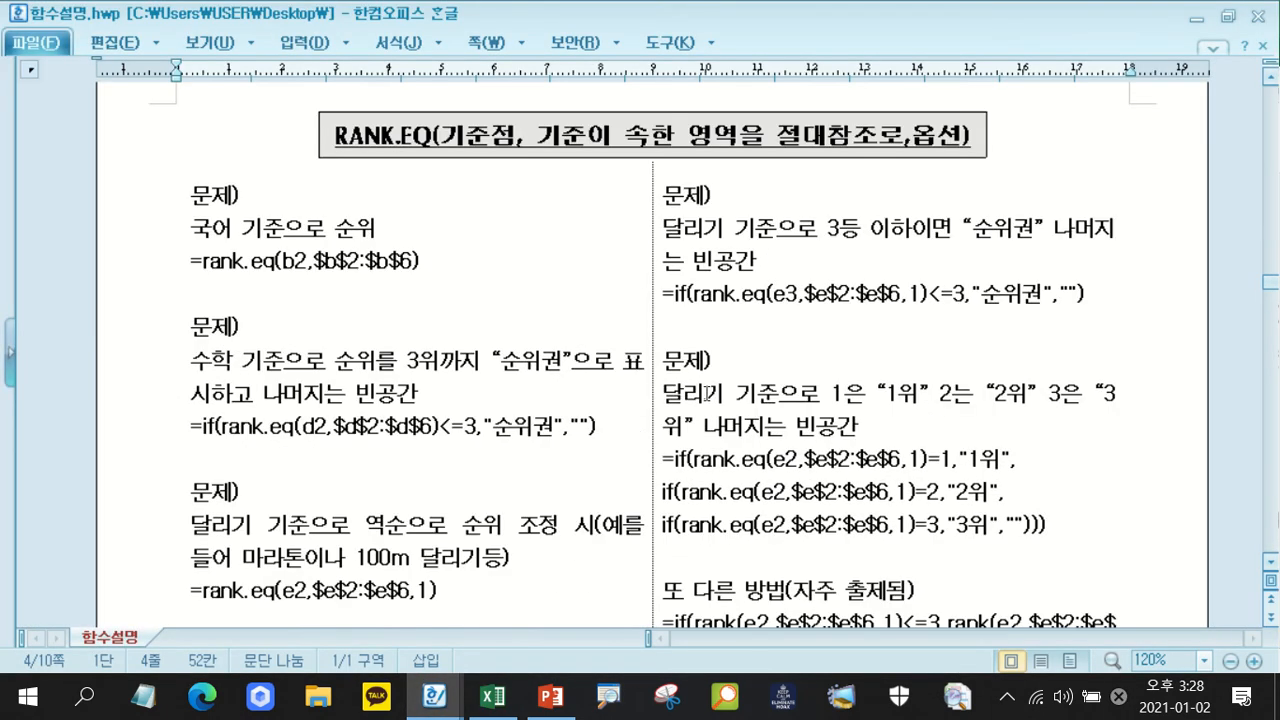
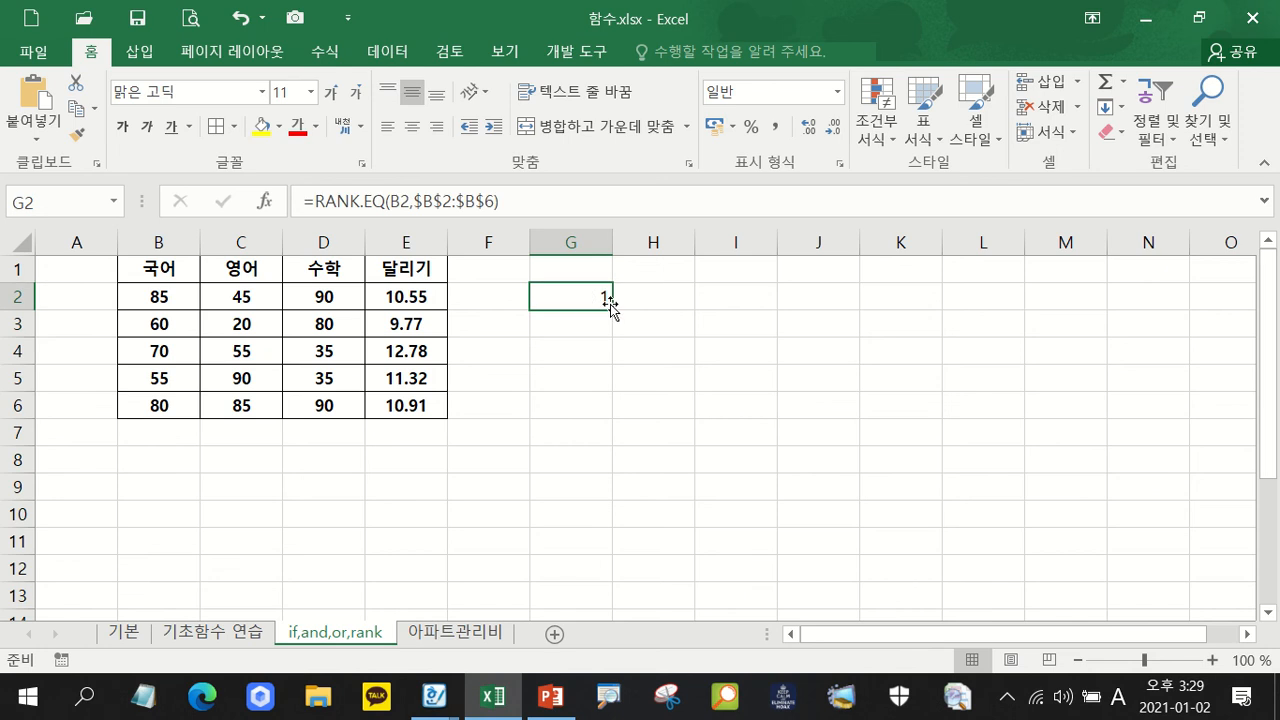
Copy the 국어 rank formula from G2 down to G6 and enter =RANK.EQ(C2,$C$2:$C$6) in H2.
left_click_drag(611, 310, 606, 427)
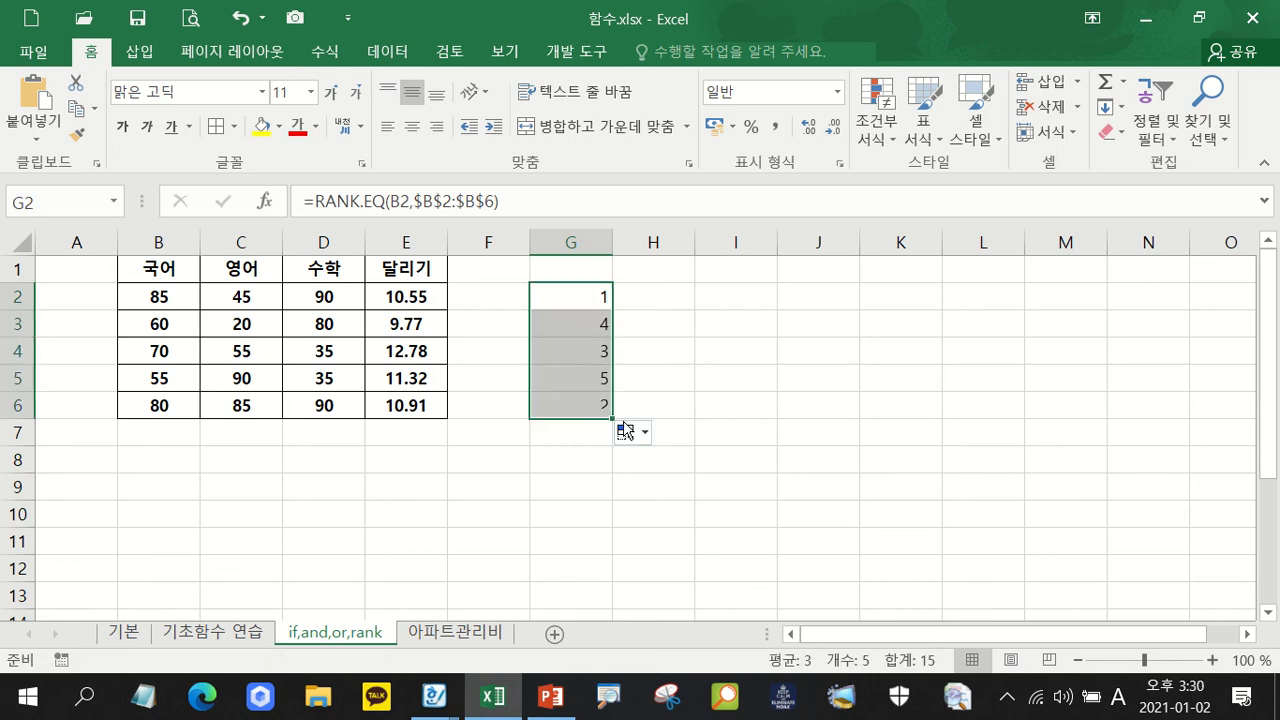
left_click(666, 291)
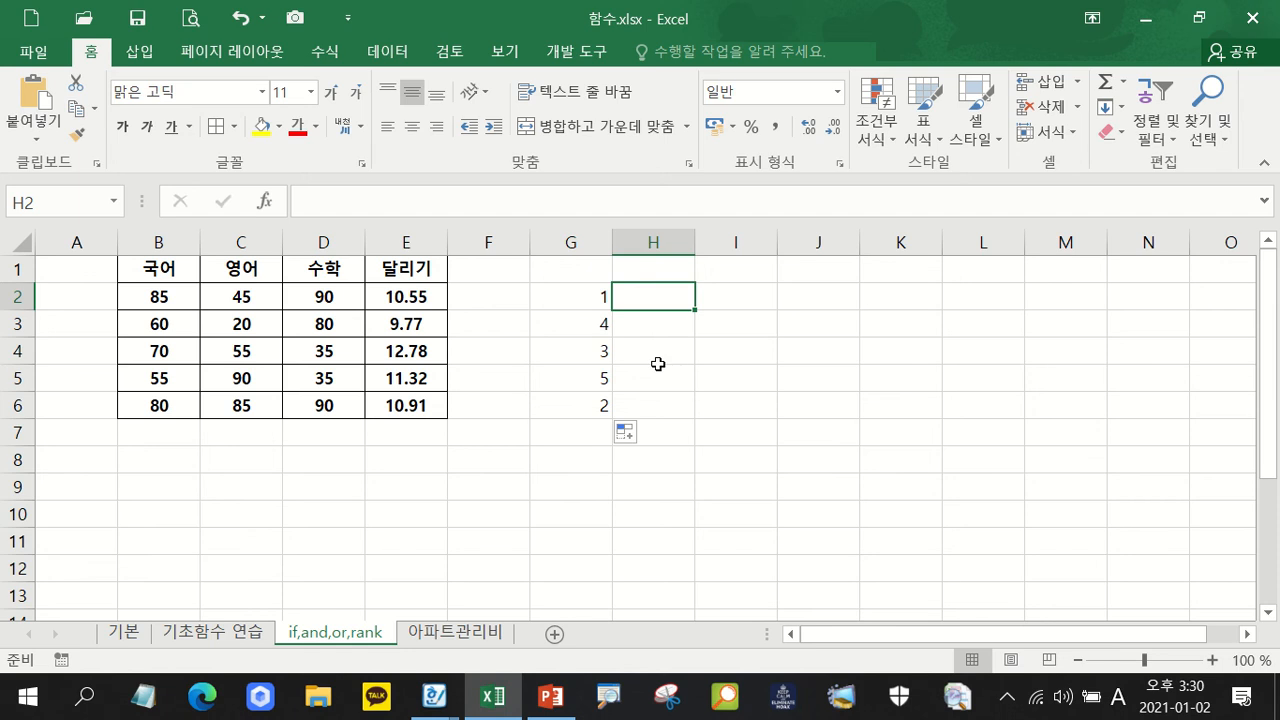
type("=")
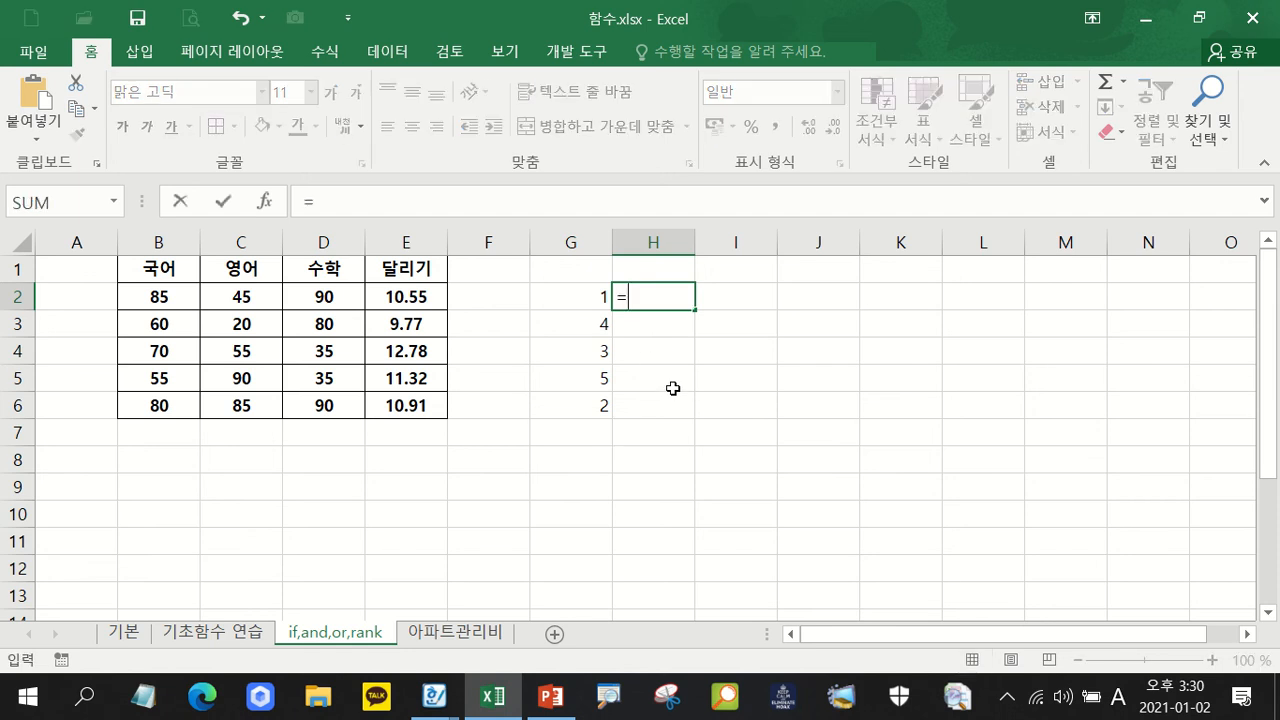
type("r")
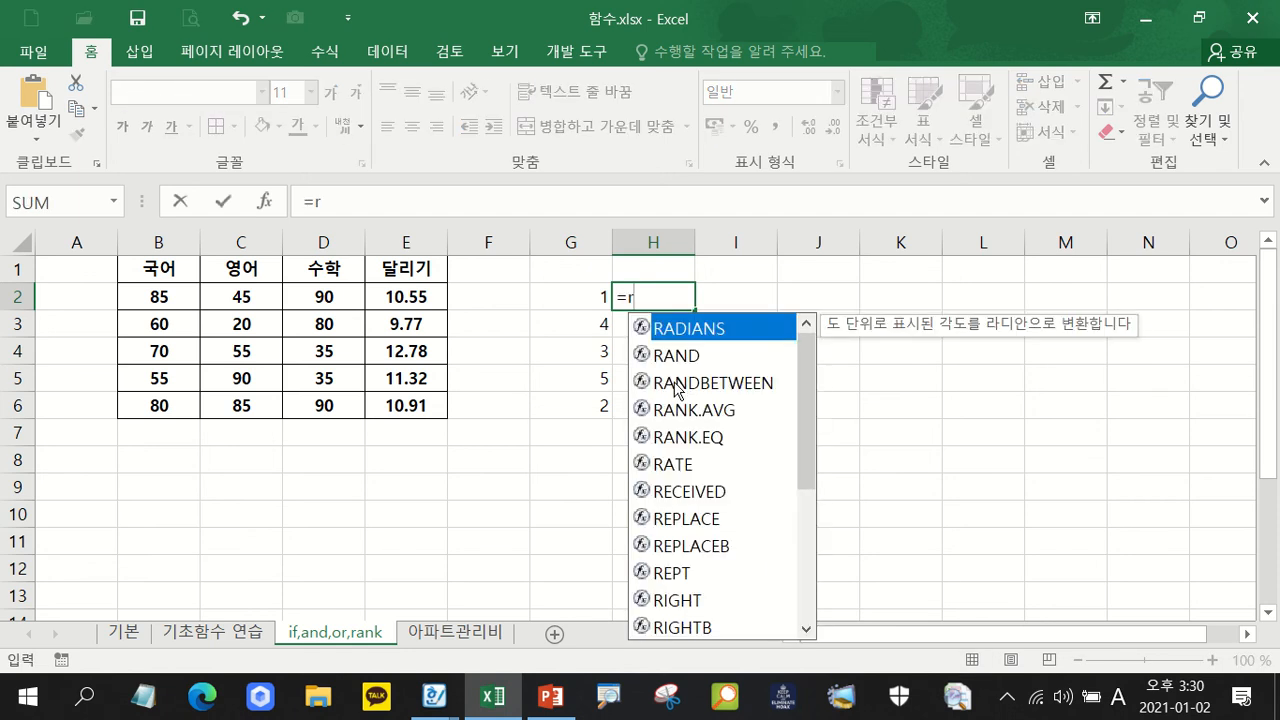
left_click(684, 440)
double_click(684, 440)
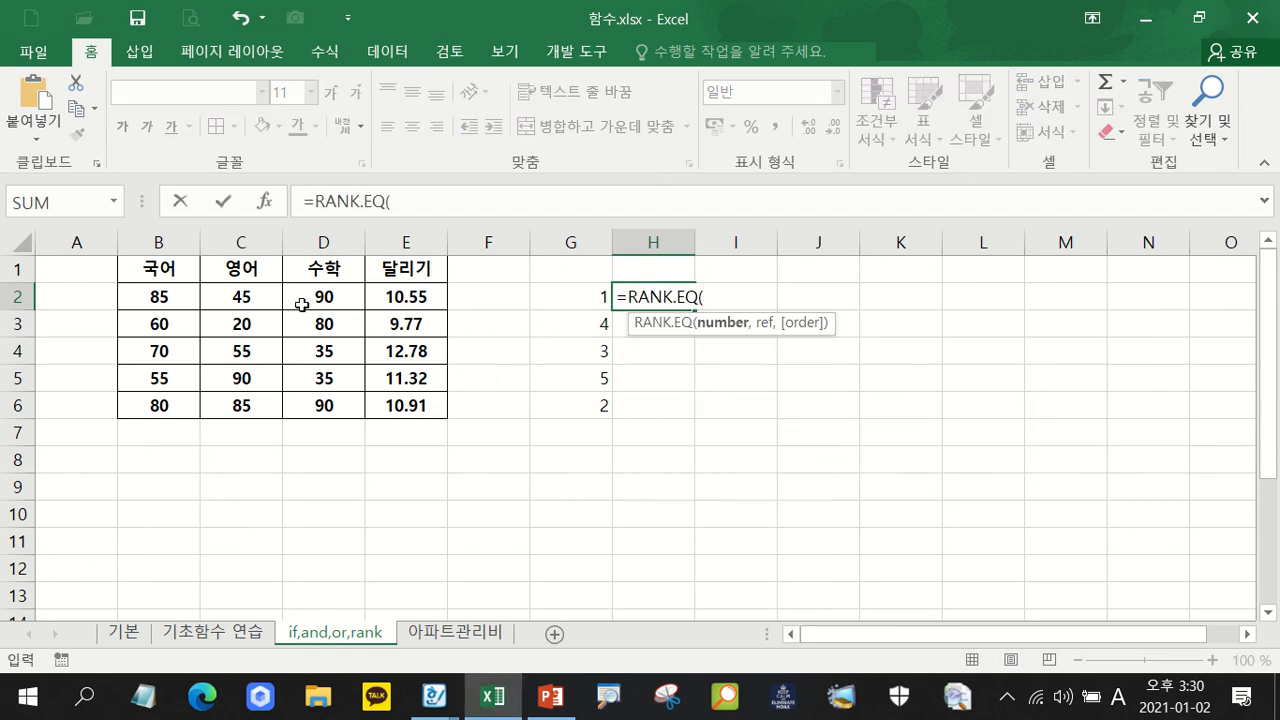
left_click(241, 297)
type(",")
left_click_drag(241, 297, 257, 404)
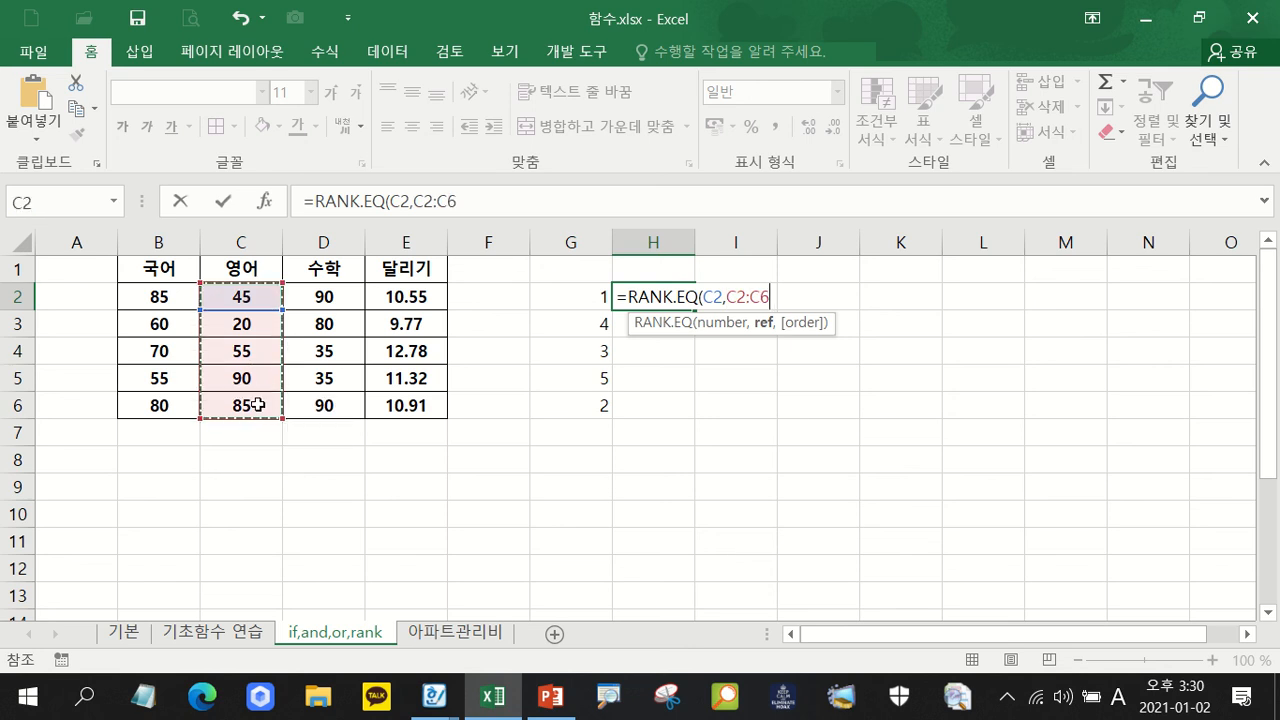
key("F4")
key("Return")
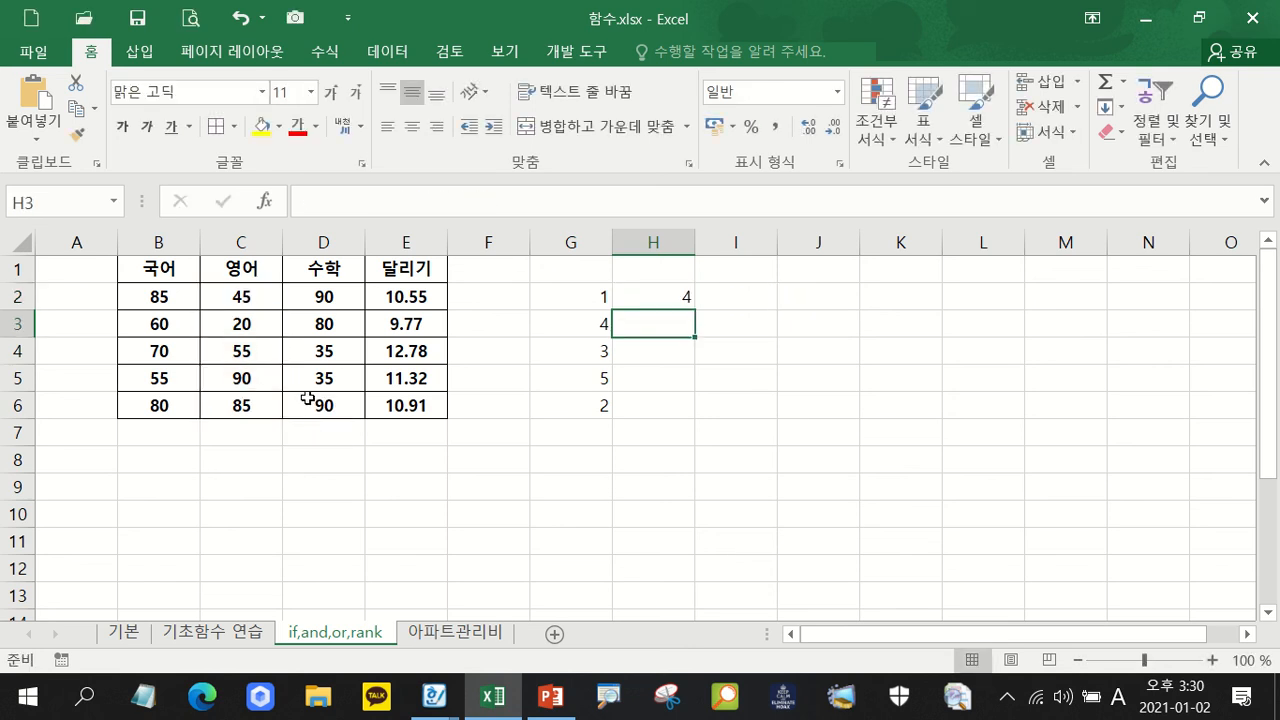
Copy the 영어 rank formula from H2 down to H6 and inspect the copied formula in H5.
left_click(690, 295)
left_click_drag(695, 309, 677, 399)
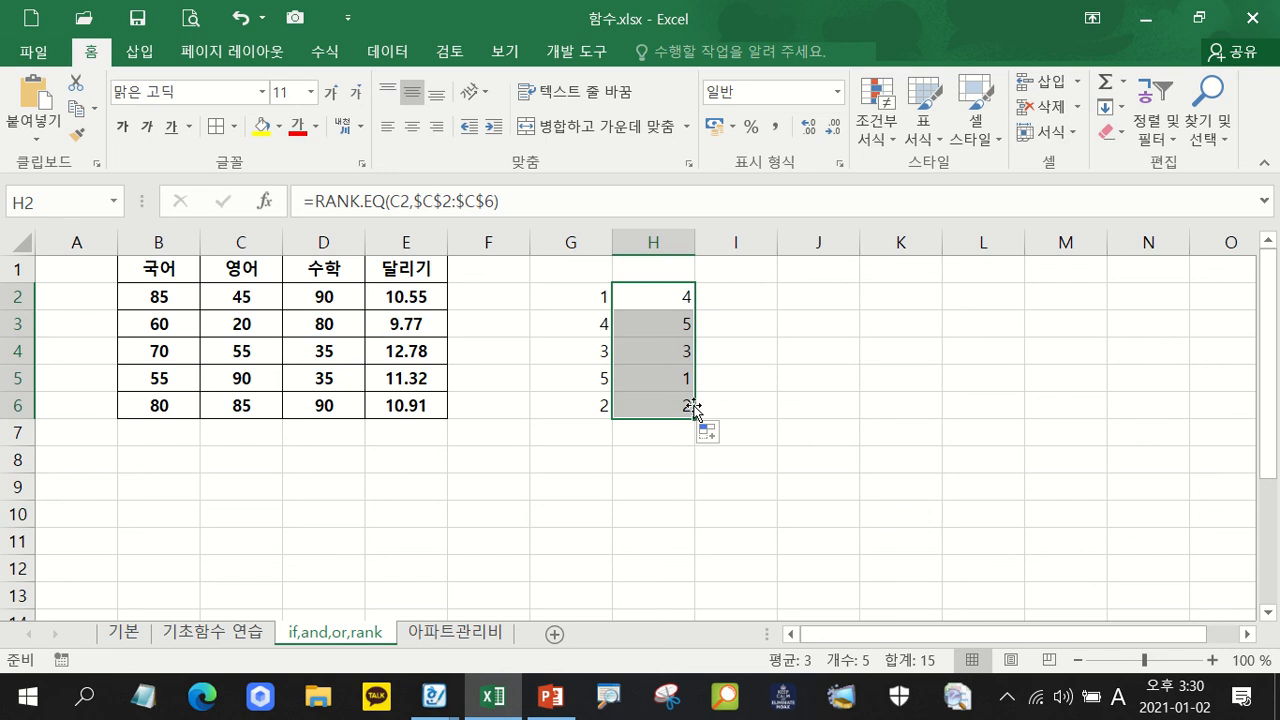
left_click(667, 377)
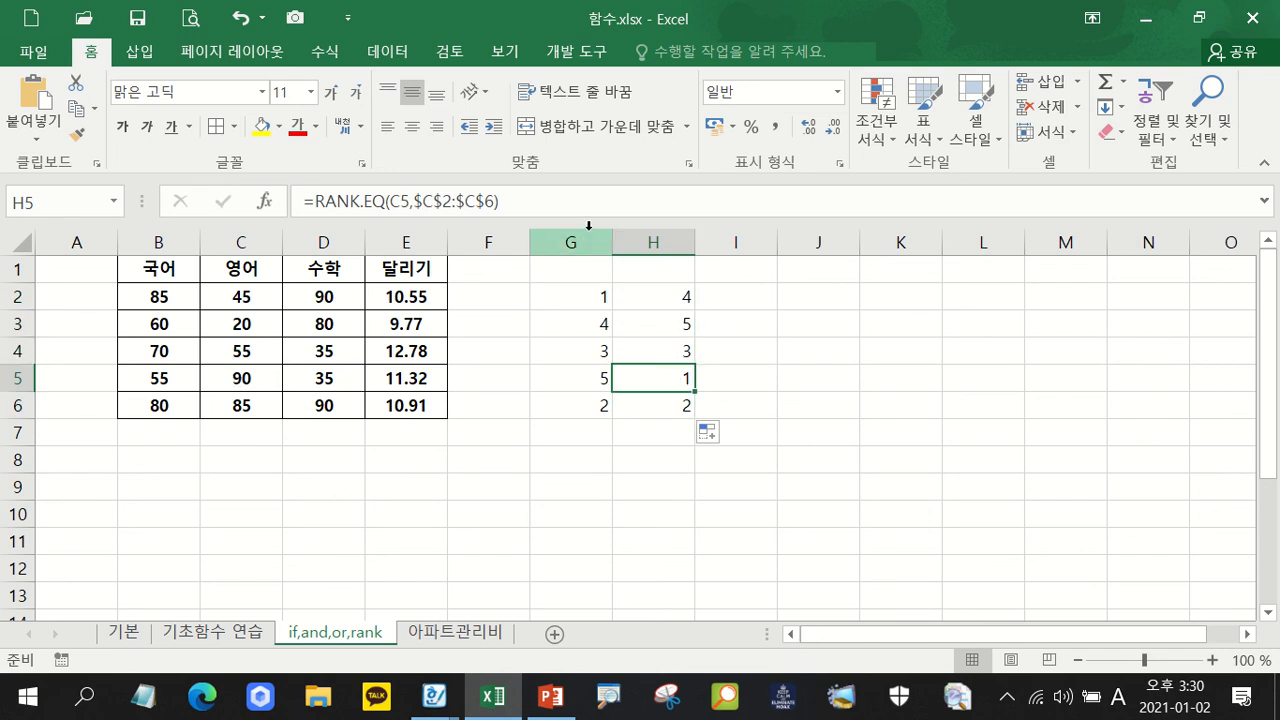
Enter =RANK(E2,$E$2:$E$6) in I2 for the 달리기 ranking, copy it down to I6 and inspect I4.
left_click(751, 295)
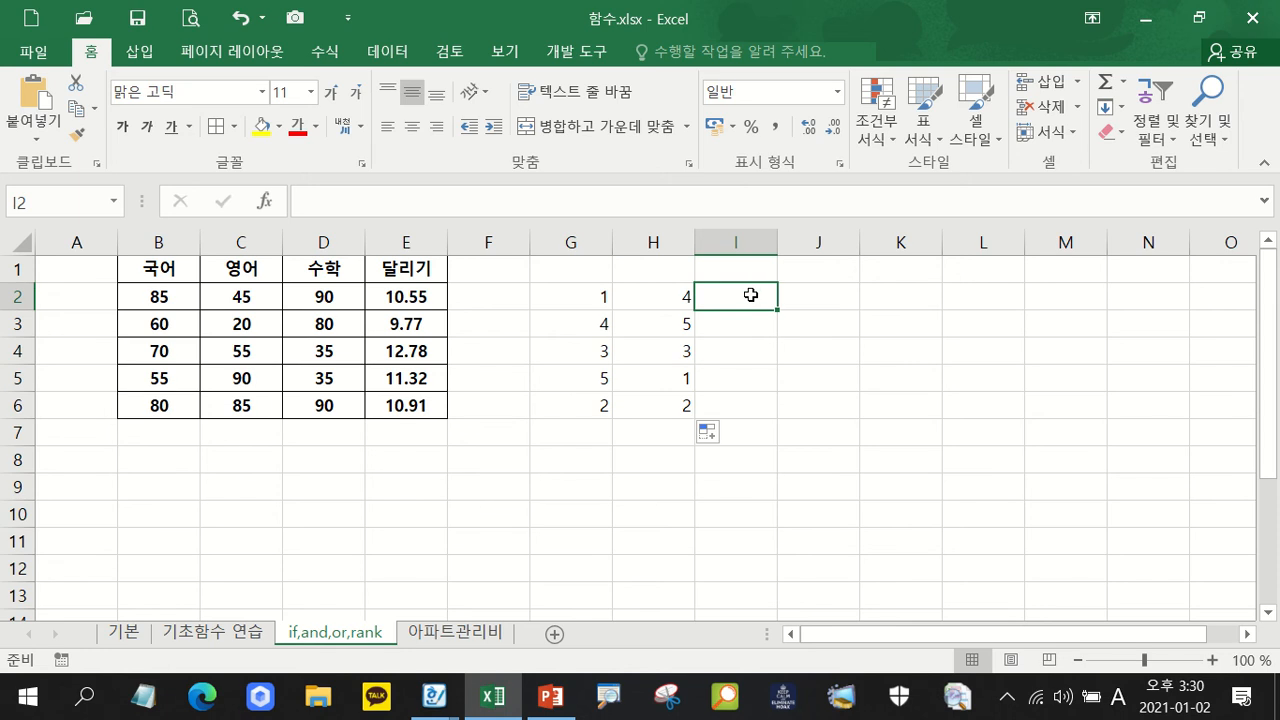
type("=rank(")
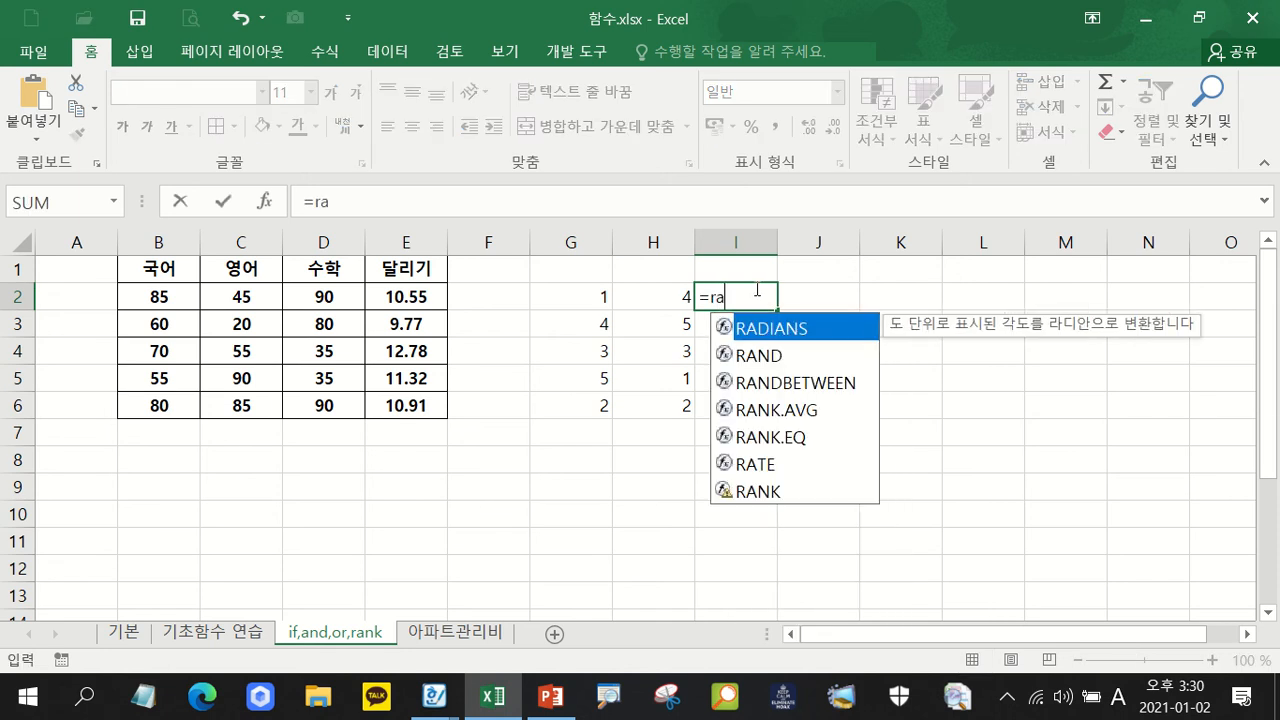
left_click(412, 293)
type(",")
left_click_drag(418, 293, 420, 403)
key("F4")
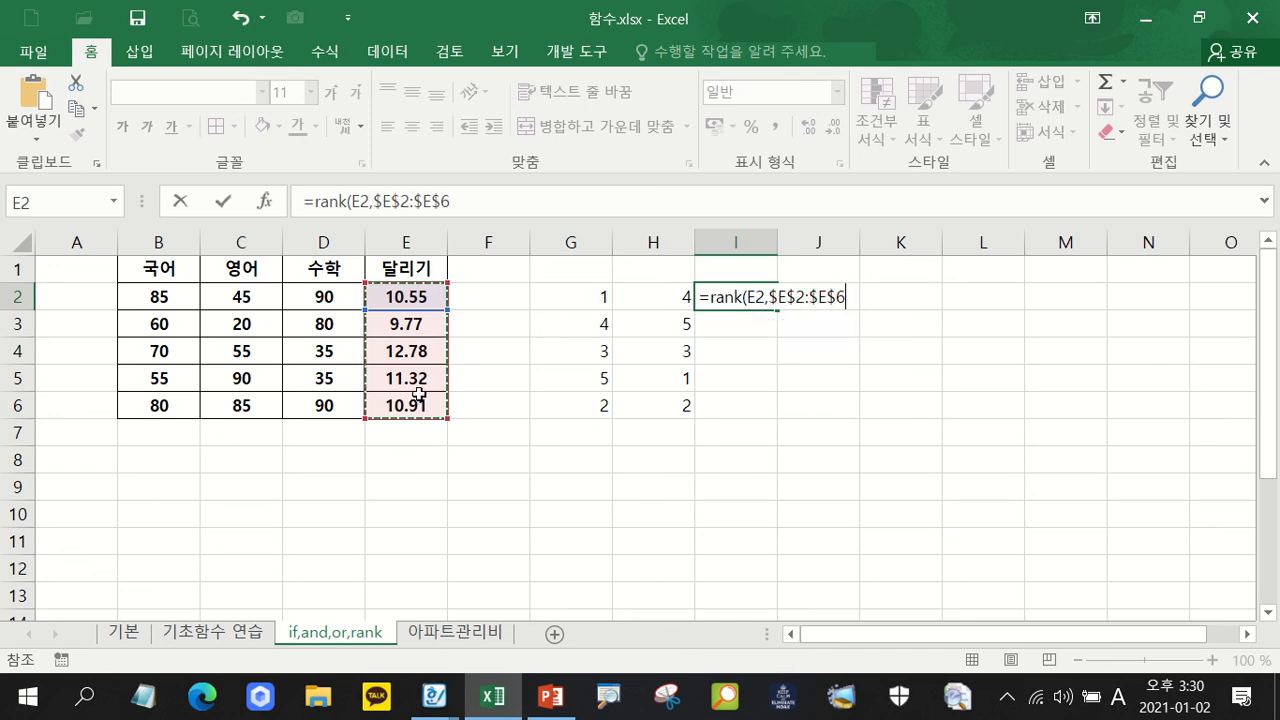
key("Return")
left_click(767, 303)
left_click_drag(771, 309, 740, 415)
left_click(765, 351)
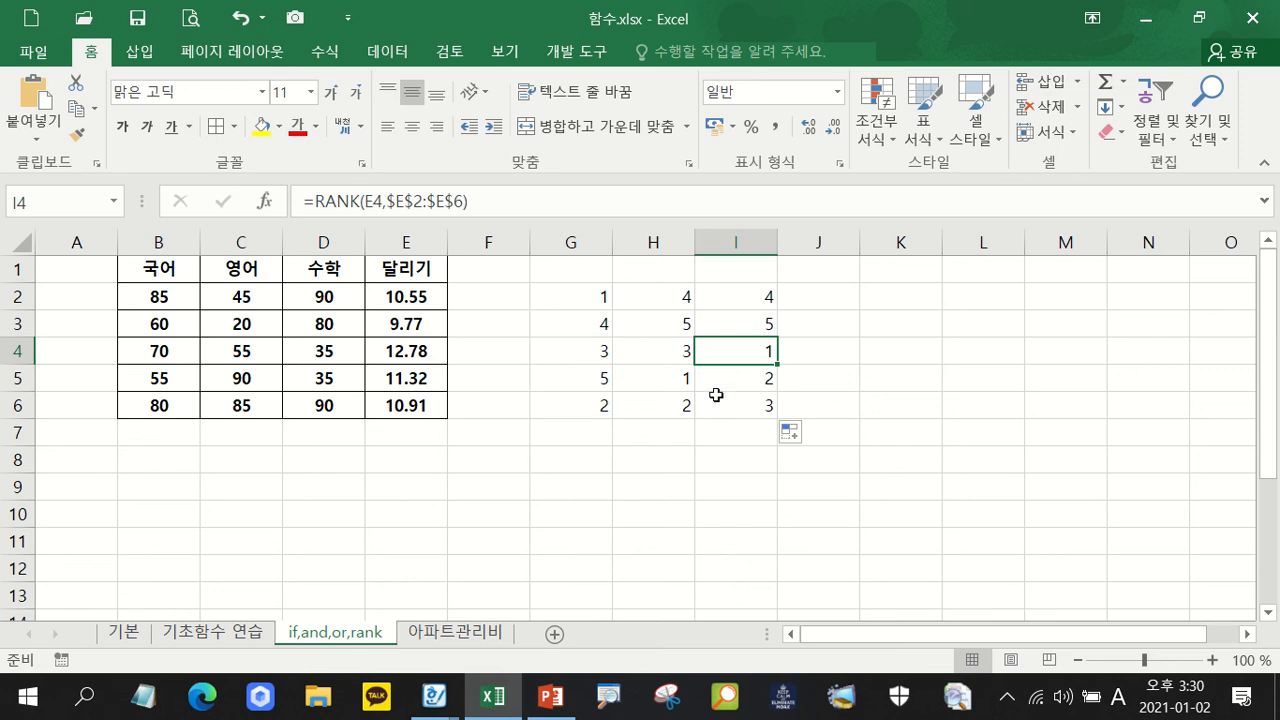
Clear the 달리기 ranking formulas in I2:I6.
left_click_drag(732, 290, 760, 424)
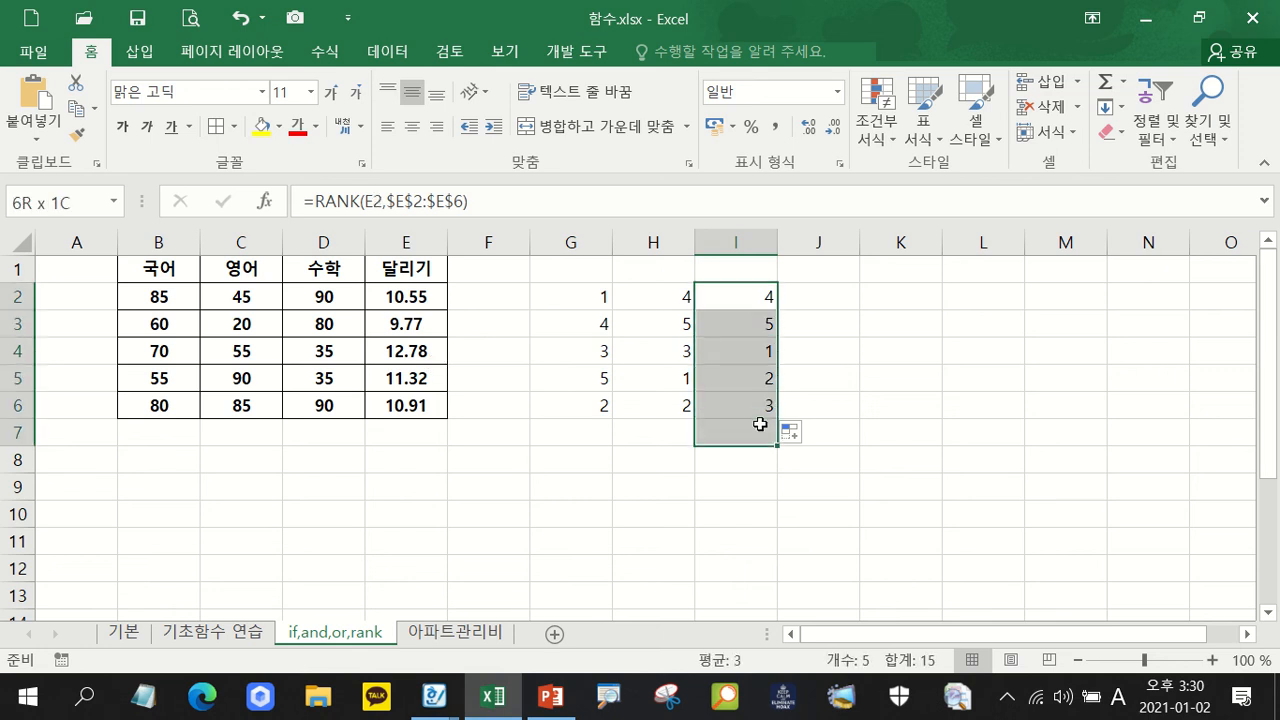
key("Delete")
left_click(745, 292)
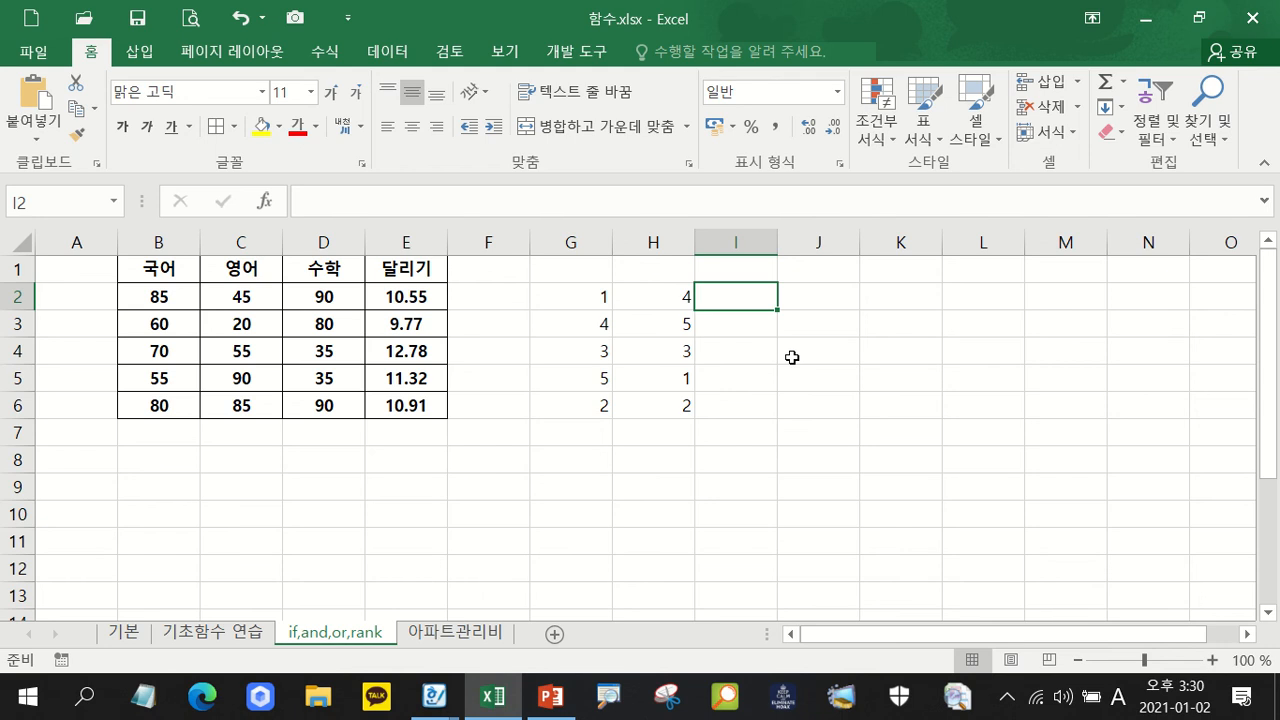
Enter the ascending 달리기 rank formula =RANK.EQ(E2,$E$2:$E$6,1) in I2.
double_click(760, 297)
type("=rank")
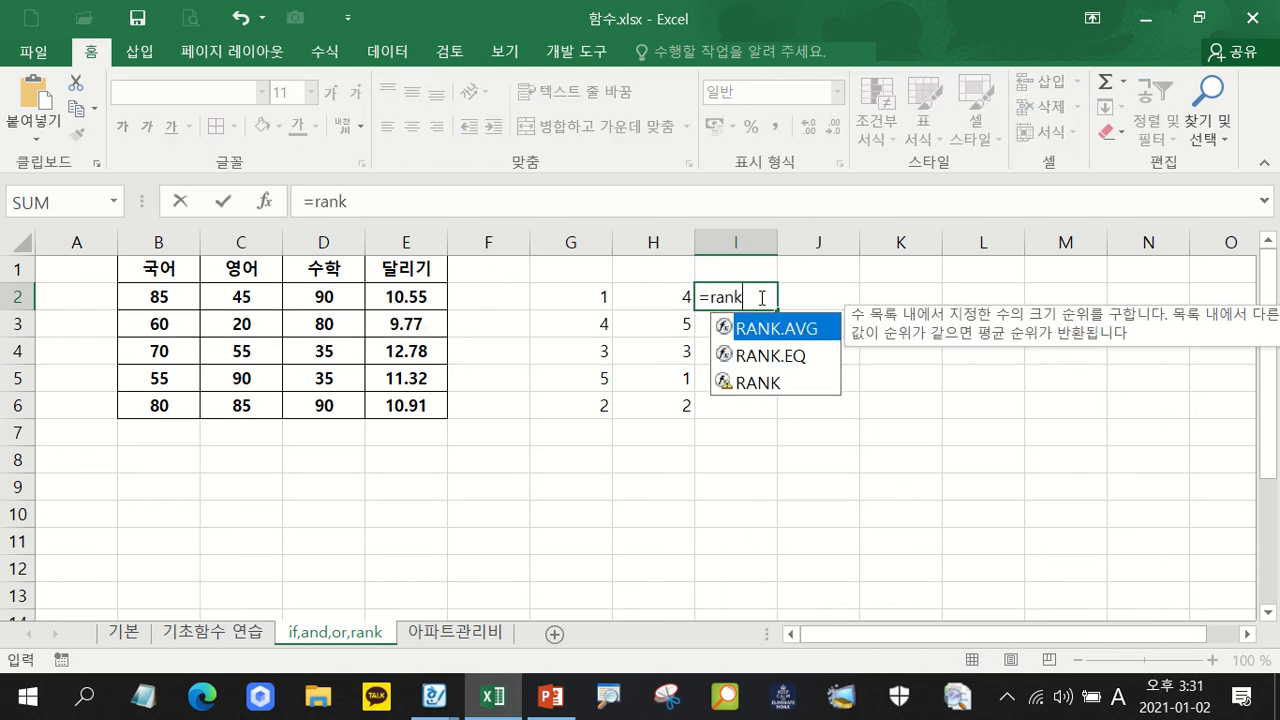
double_click(812, 358)
left_click(414, 294)
type(",")
left_click_drag(414, 294, 414, 404)
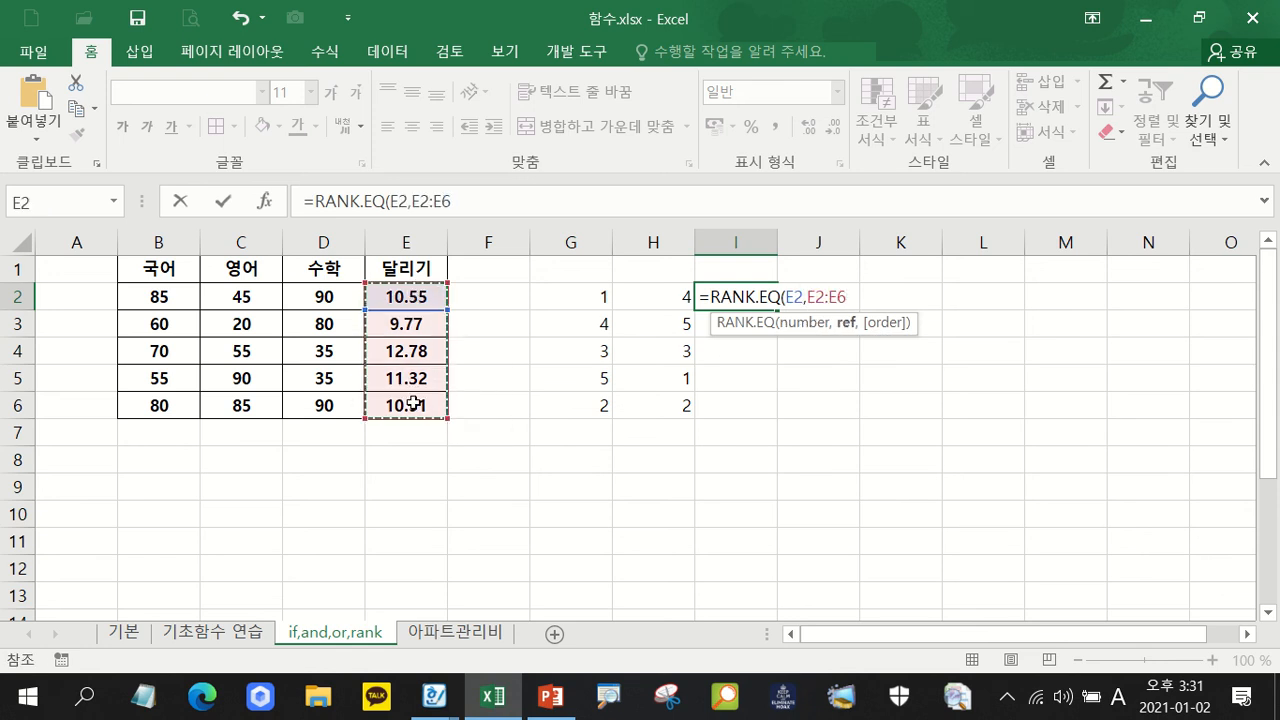
key("F4")
type(",")
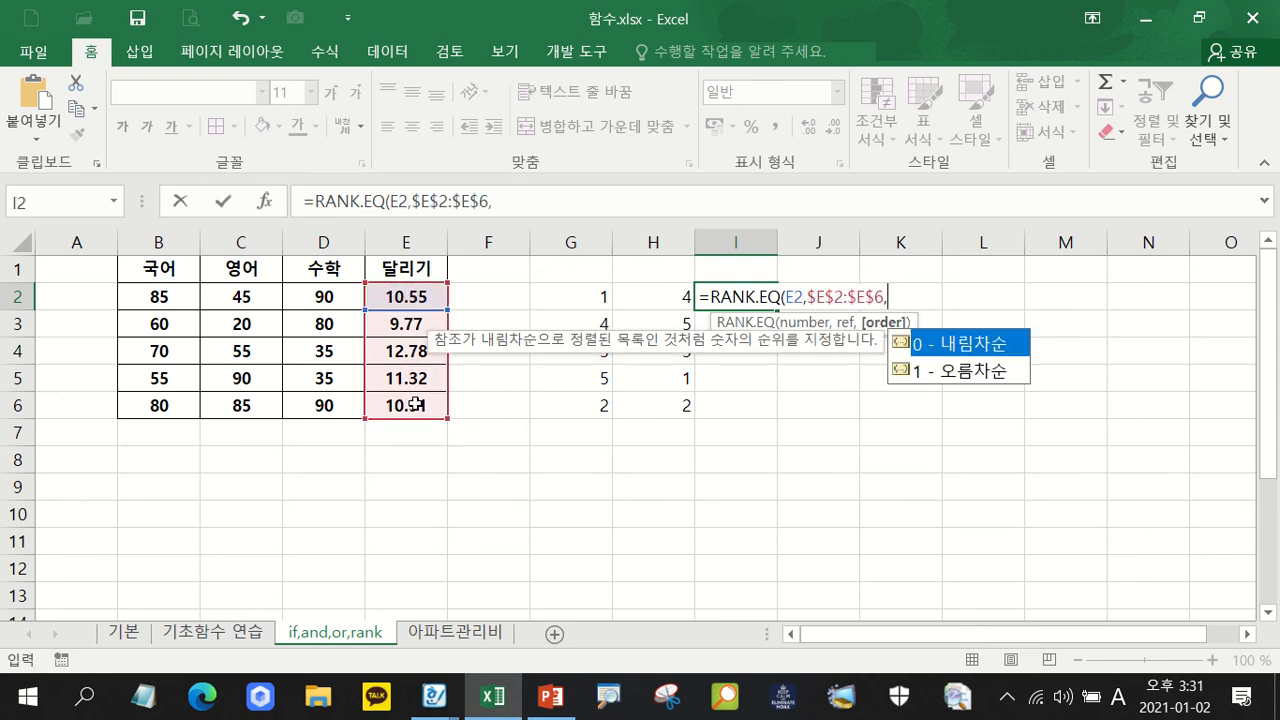
type("1)")
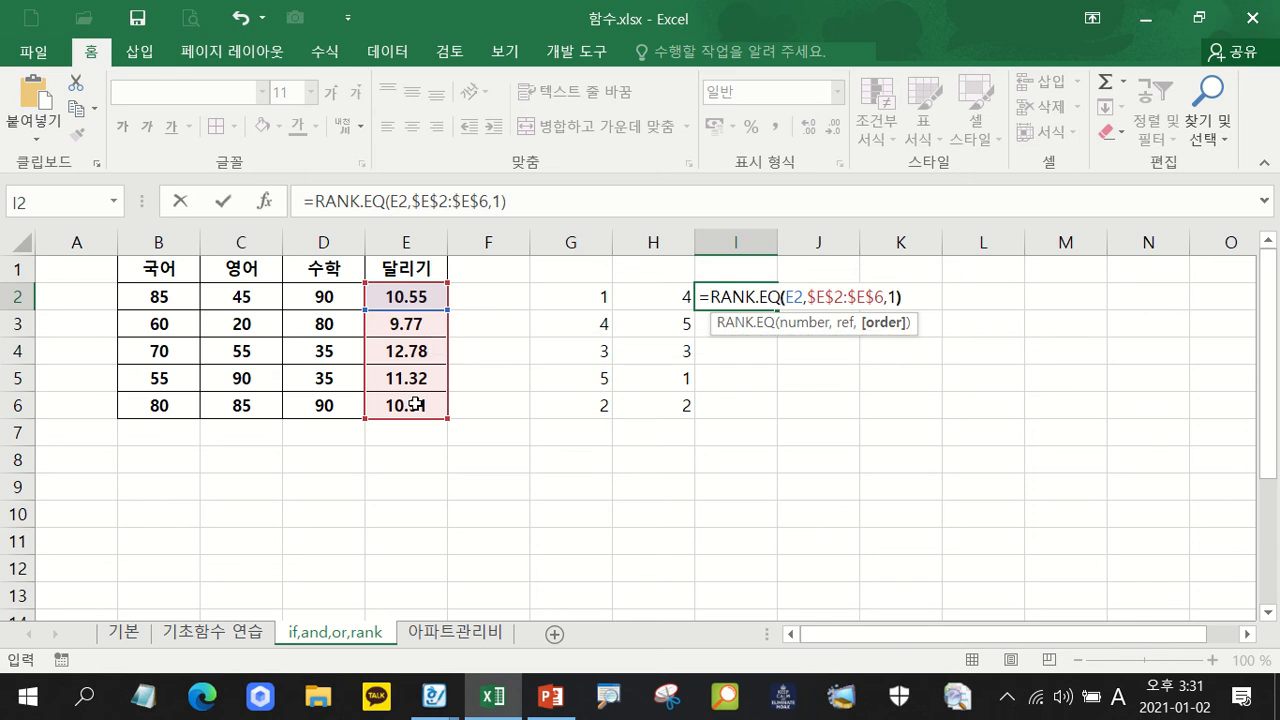
key("Return")
Copy the ascending rank formula from I2 down to I6 and inspect the copied formula in I3.
left_click(760, 298)
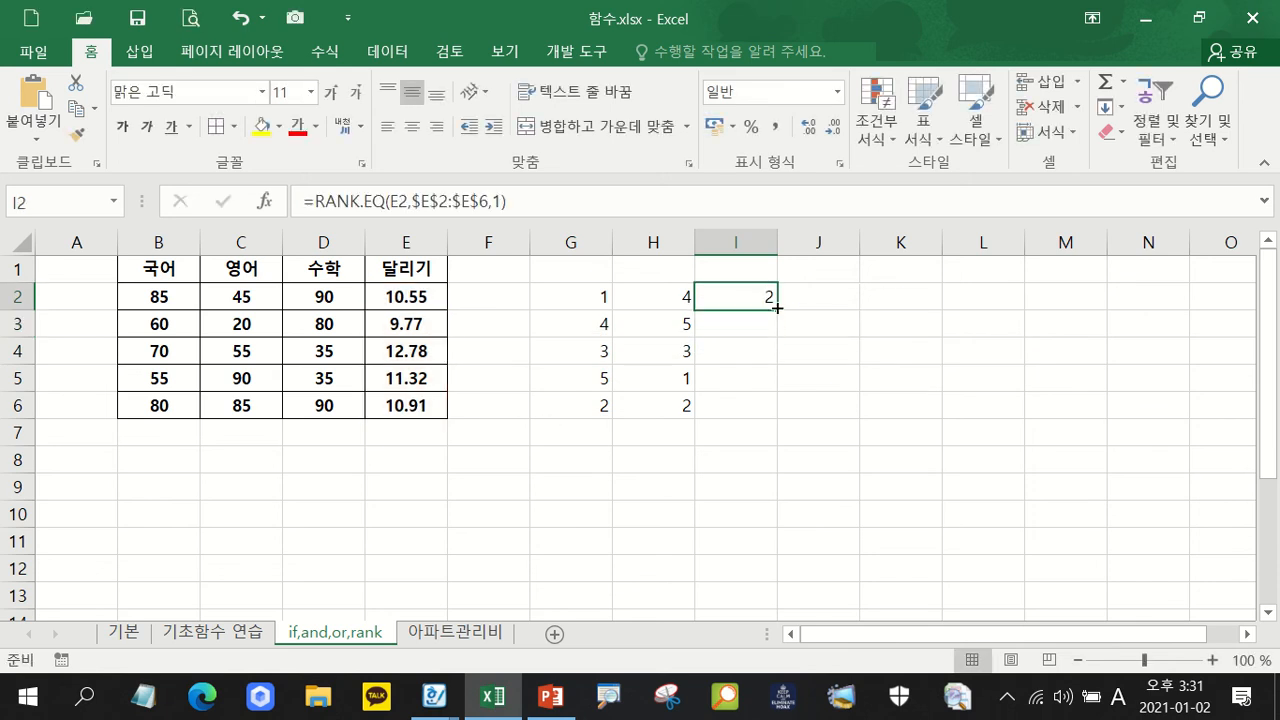
left_click_drag(780, 309, 772, 422)
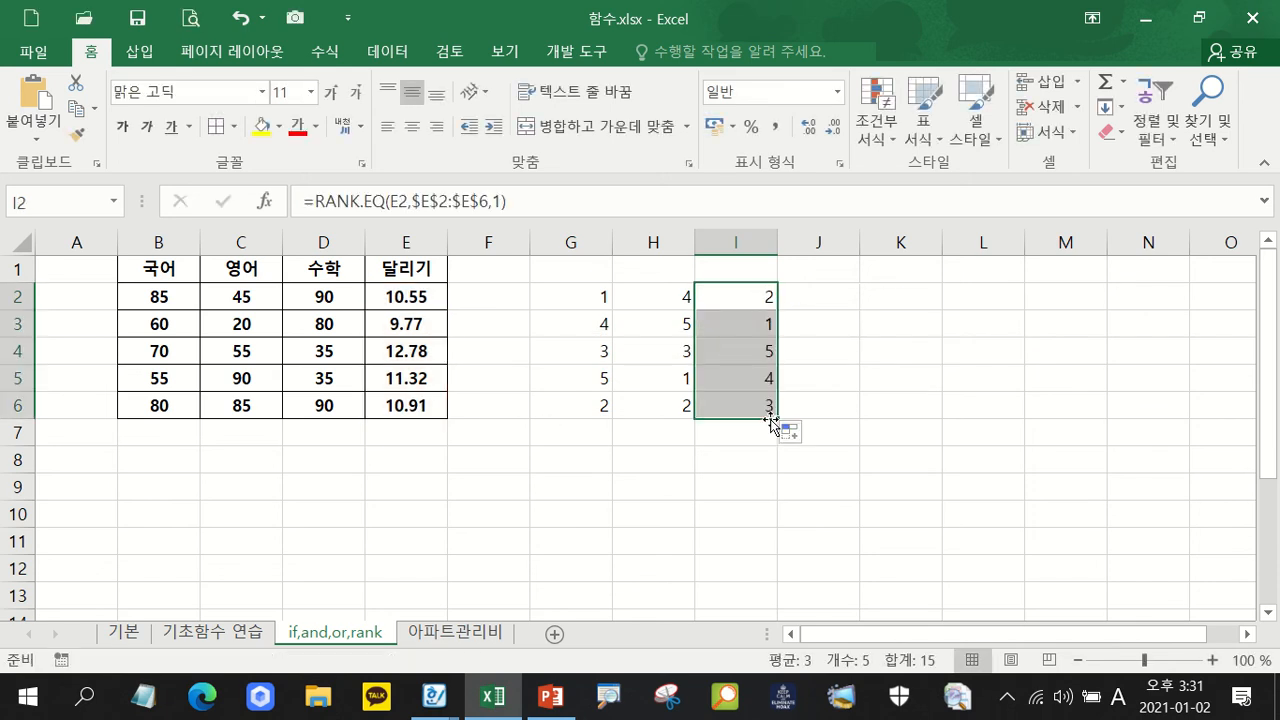
left_click(751, 327)
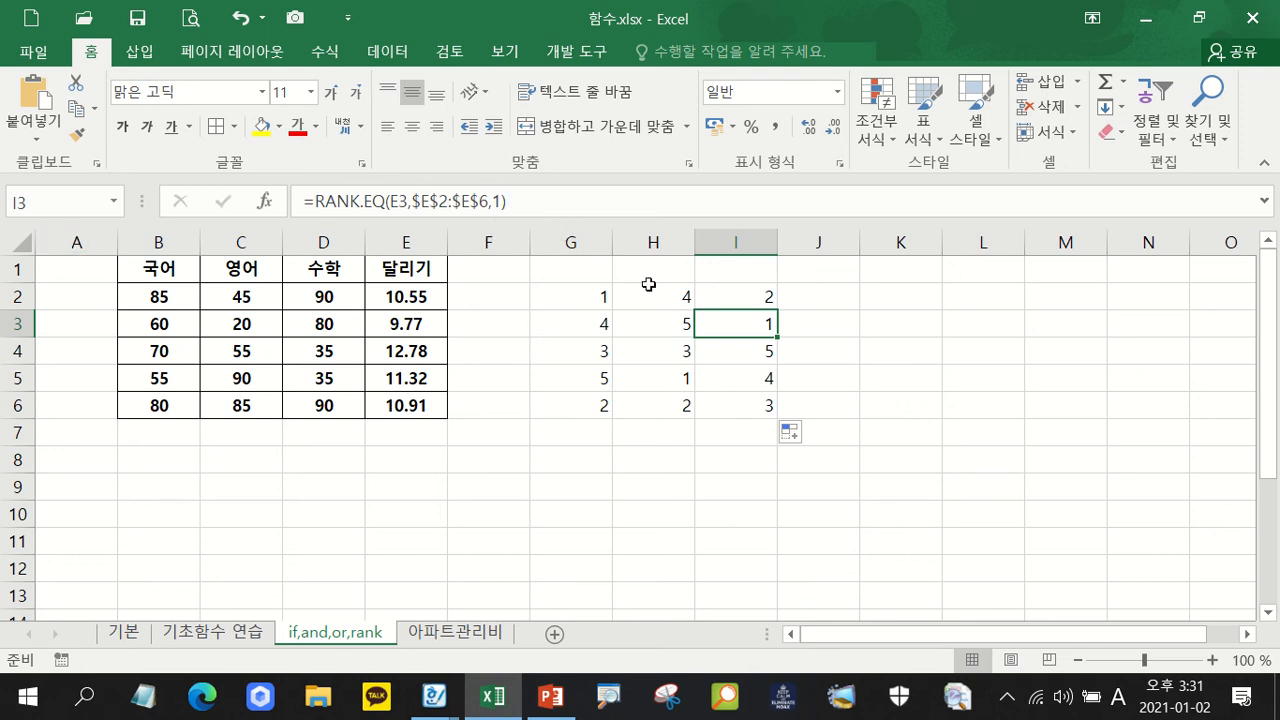
Clear all the practice rankings in G2:I6.
left_click_drag(594, 290, 772, 410)
key("Delete")
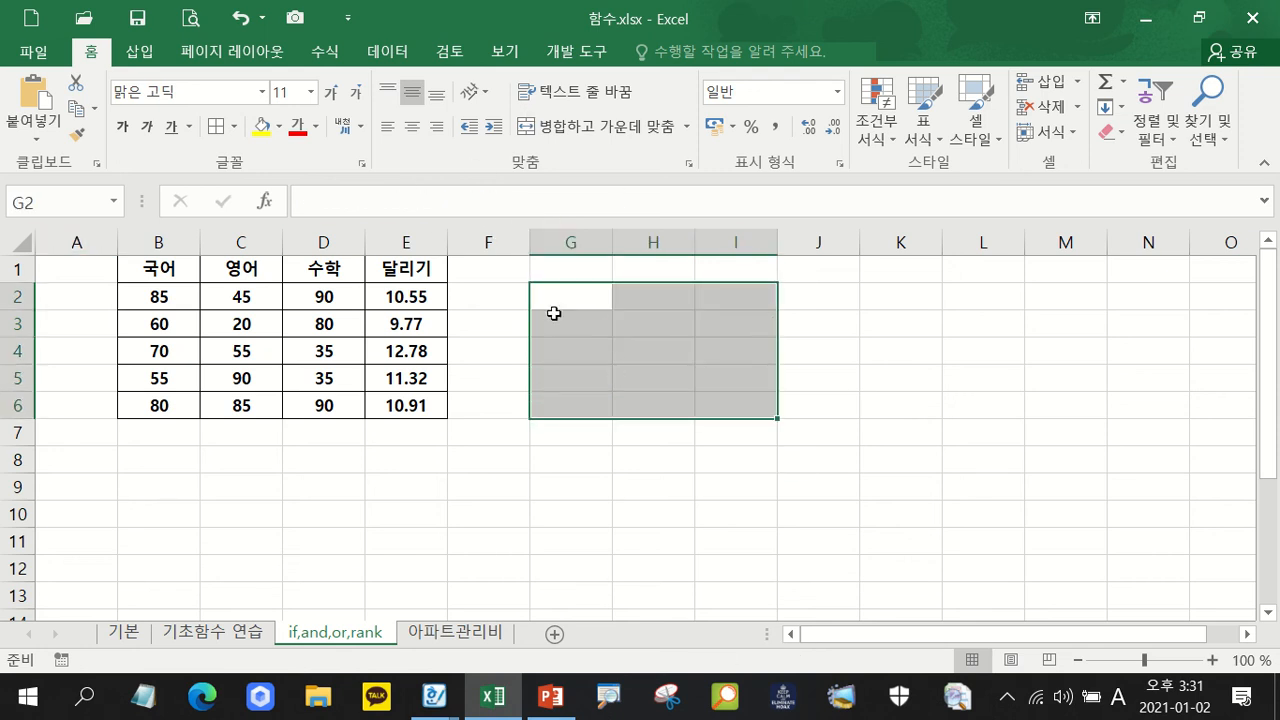
left_click(565, 287)
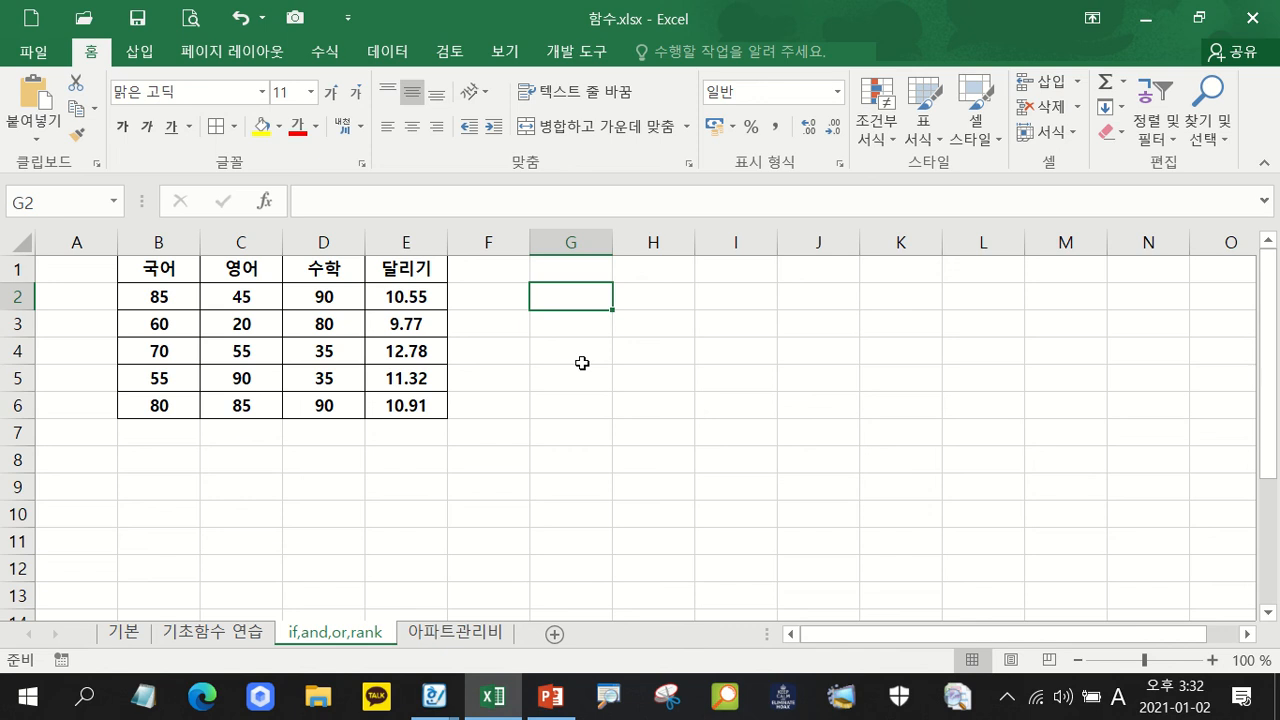
type("=if(")
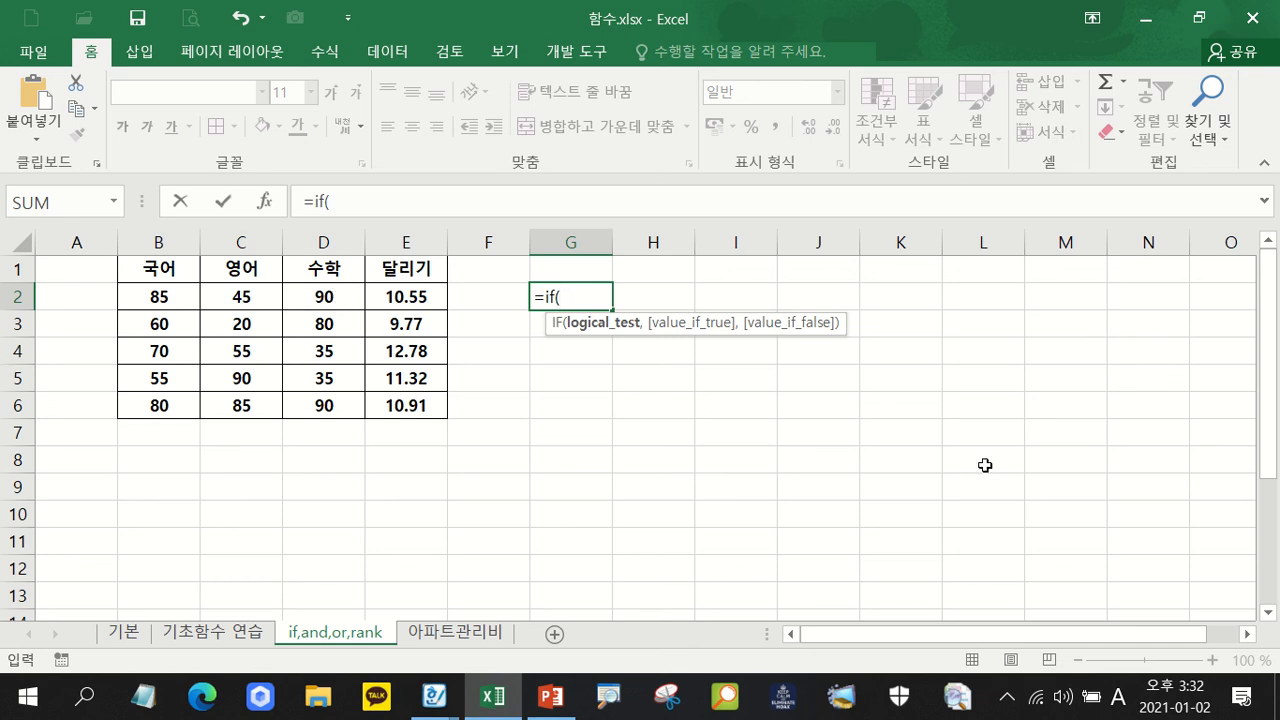
key("Escape")
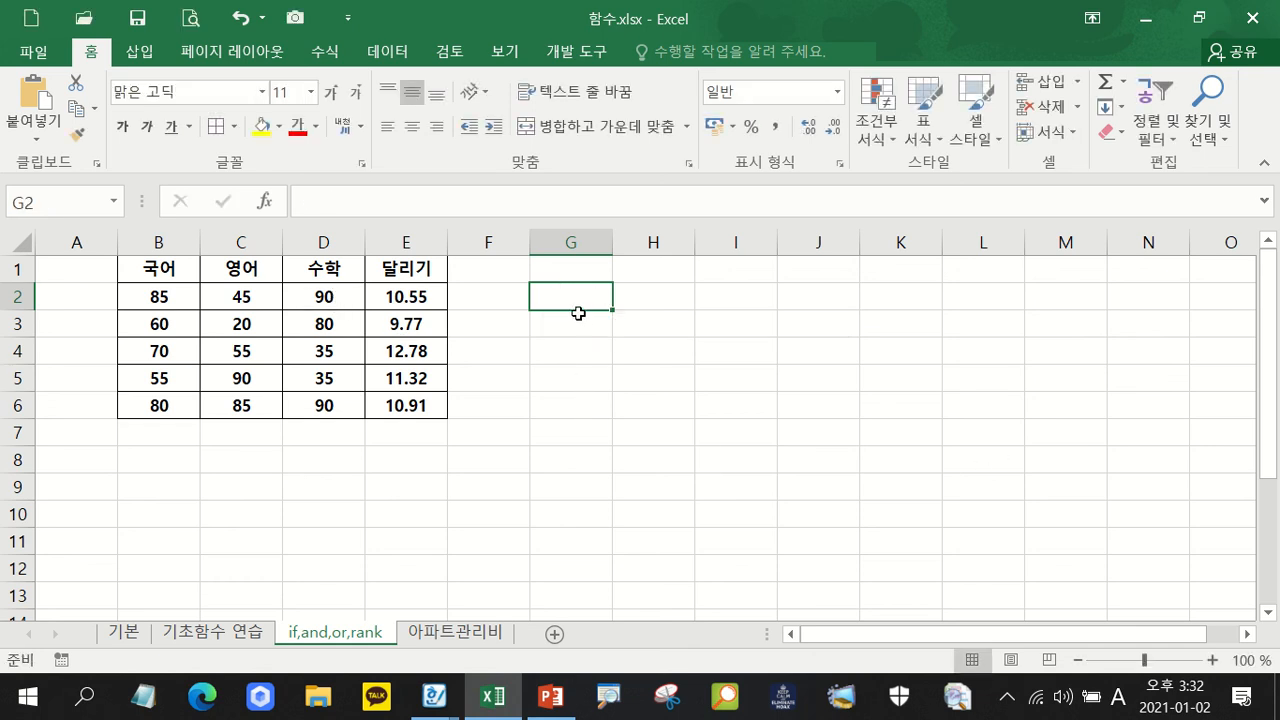
Add the column header 순위 in cell F1.
left_click(498, 268)
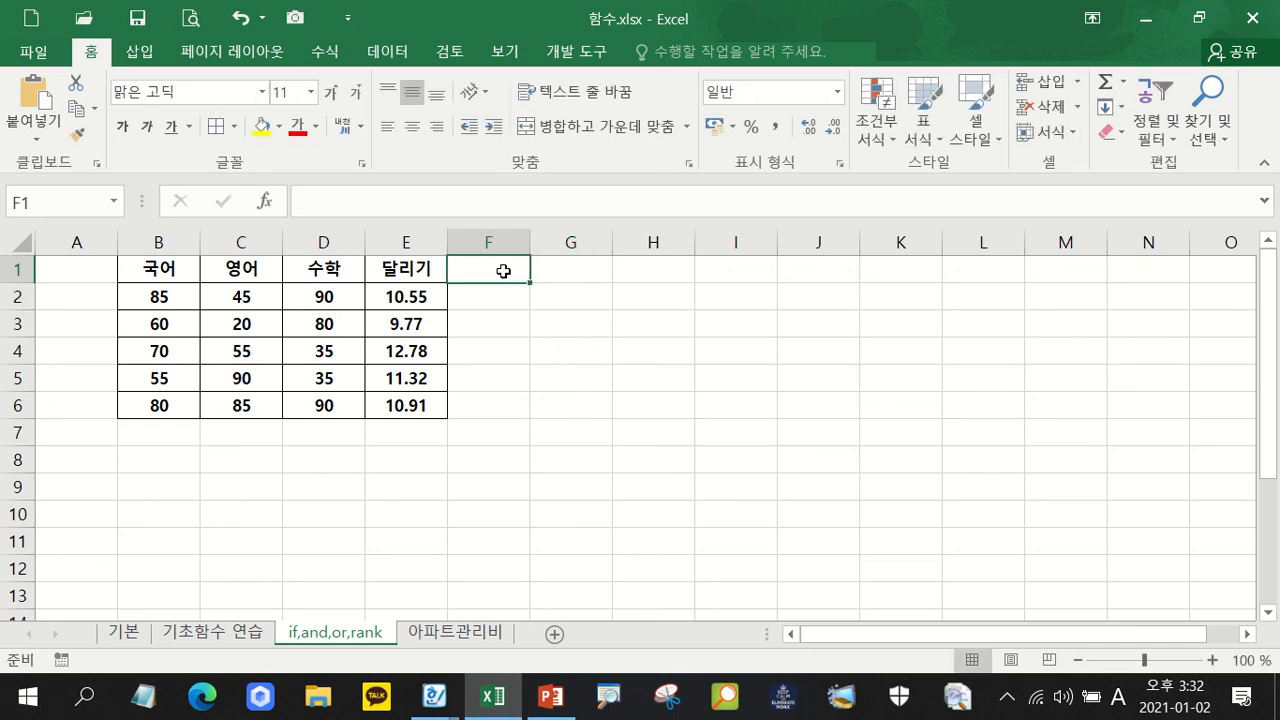
type("순위")
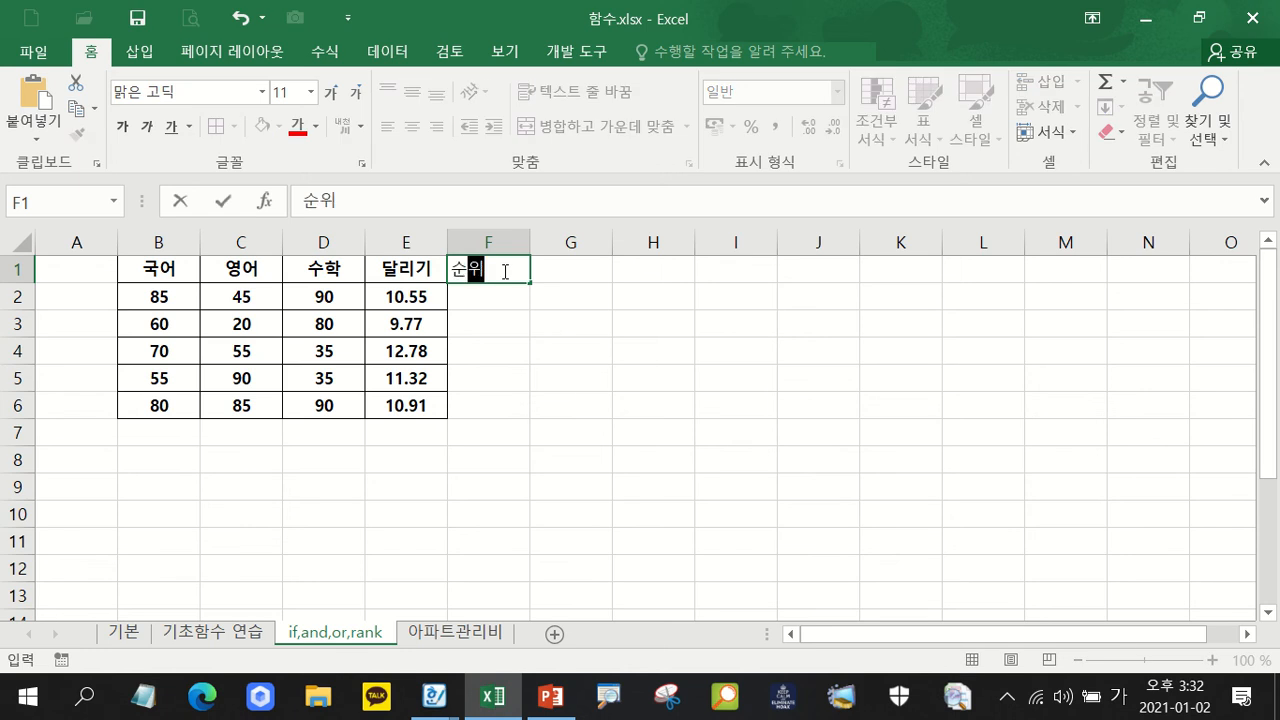
key("Return")
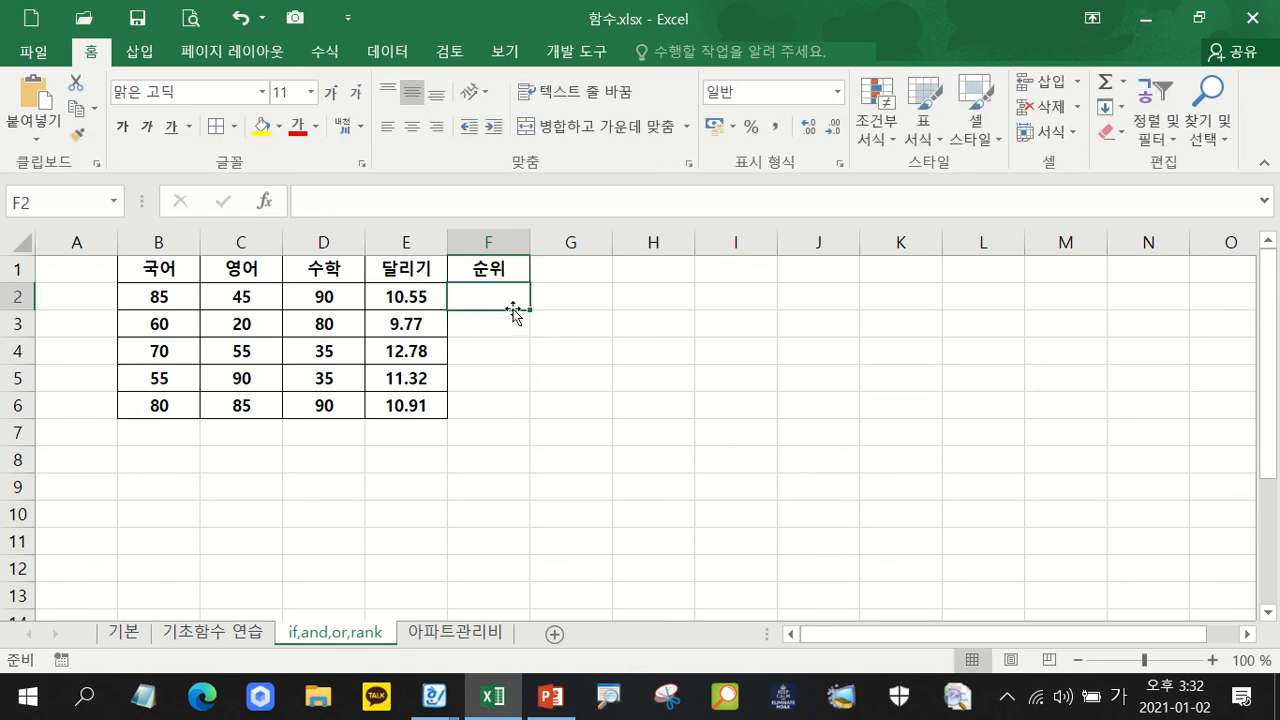
Enter the 수학 rank formula =RANK.EQ(D2,$D$2:$D$6) in F2 and copy it down to F6.
type("=")
key("Hangul")
type("rank")
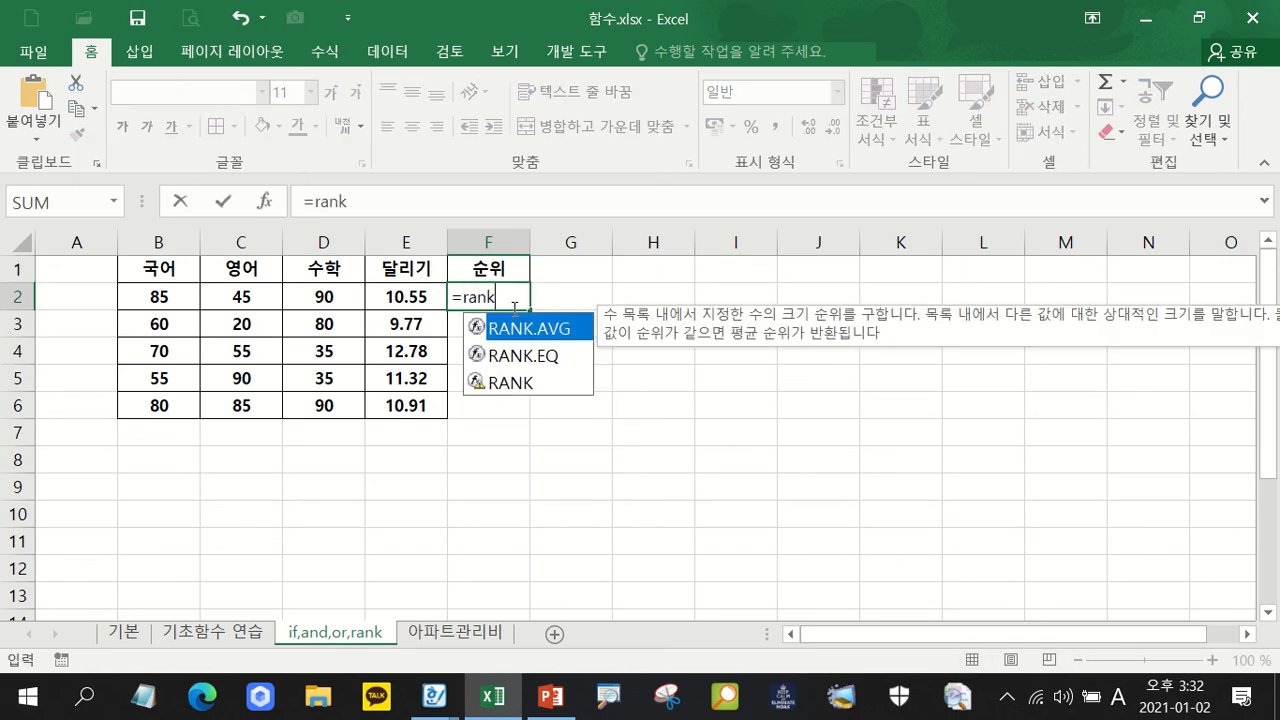
double_click(524, 357)
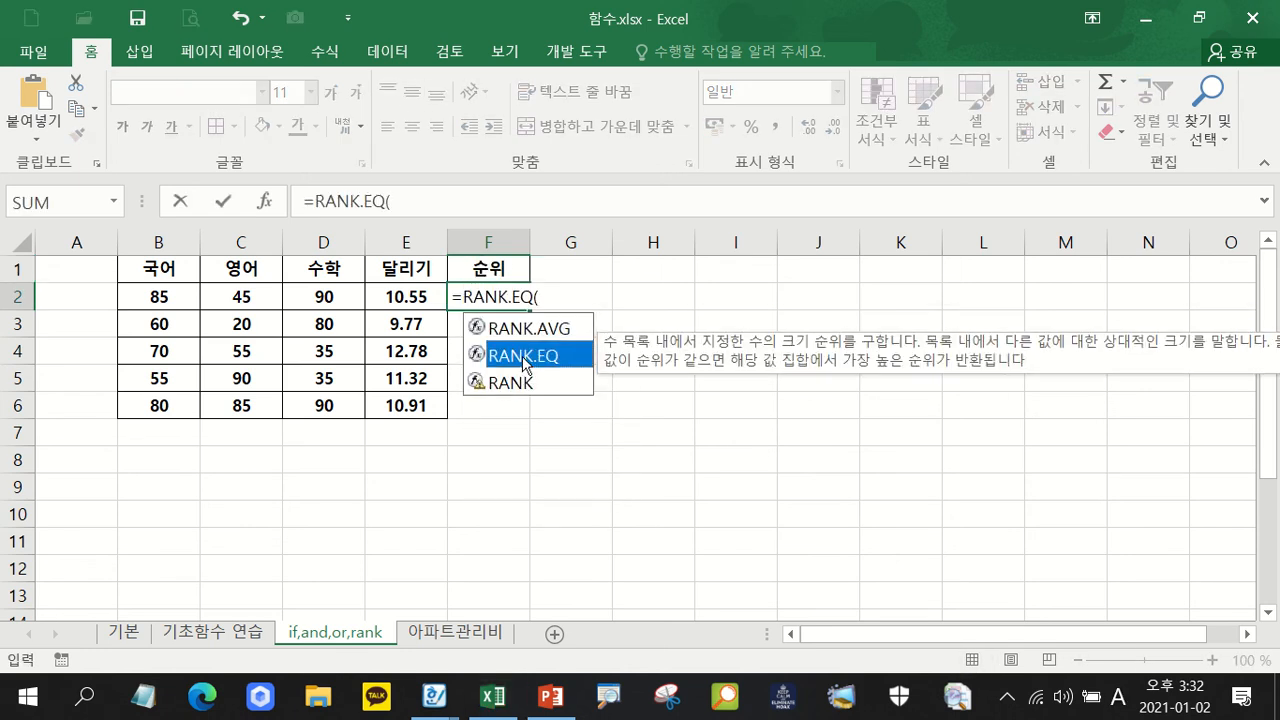
left_click(322, 297)
type(",")
left_click_drag(322, 297, 324, 408)
key("F4")
key("Return")
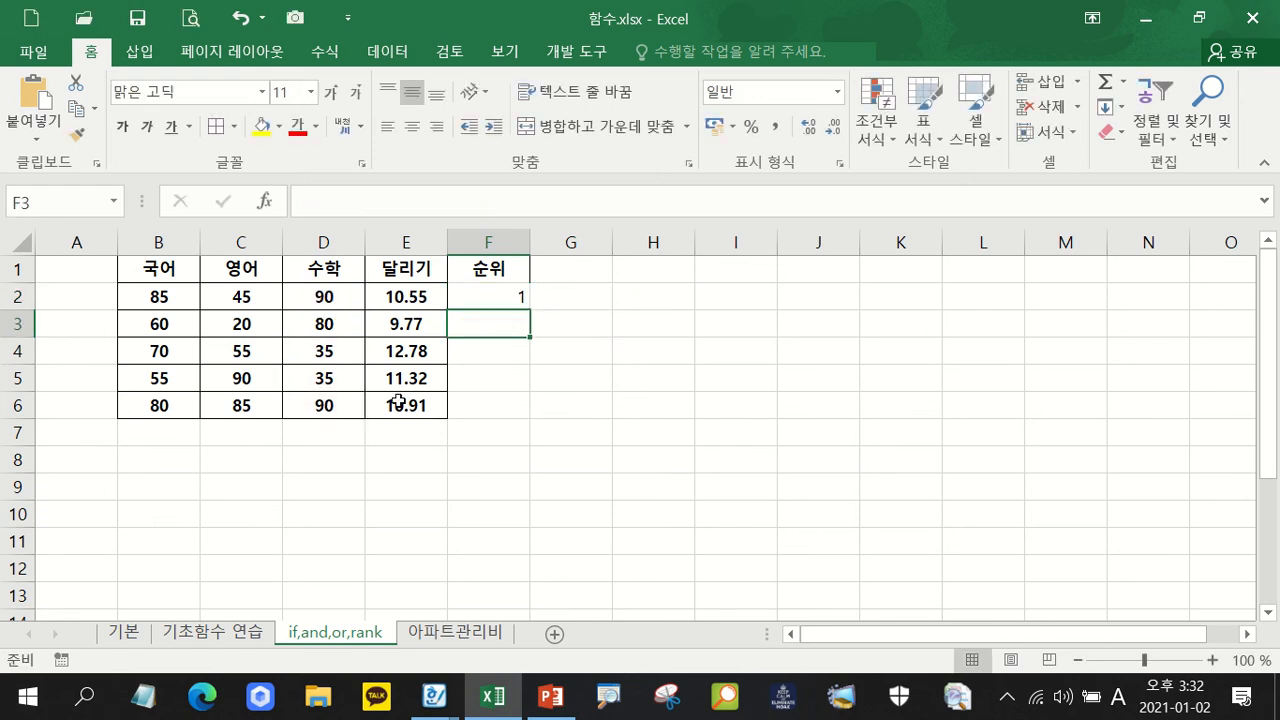
left_click(522, 297)
left_click_drag(529, 310, 527, 405)
Enter the formula =IF(F2<=3,"순위권","") in G2.
left_click(571, 293)
type("=if(")
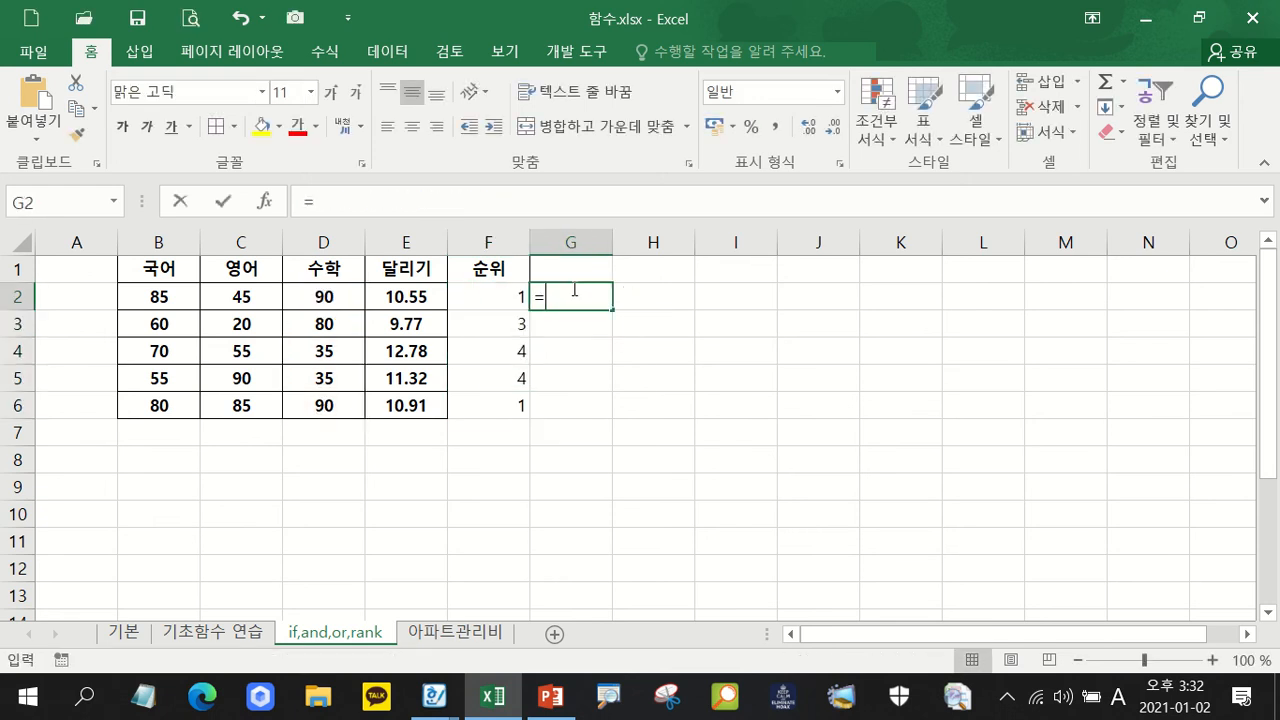
left_click(500, 297)
type("<=3,")
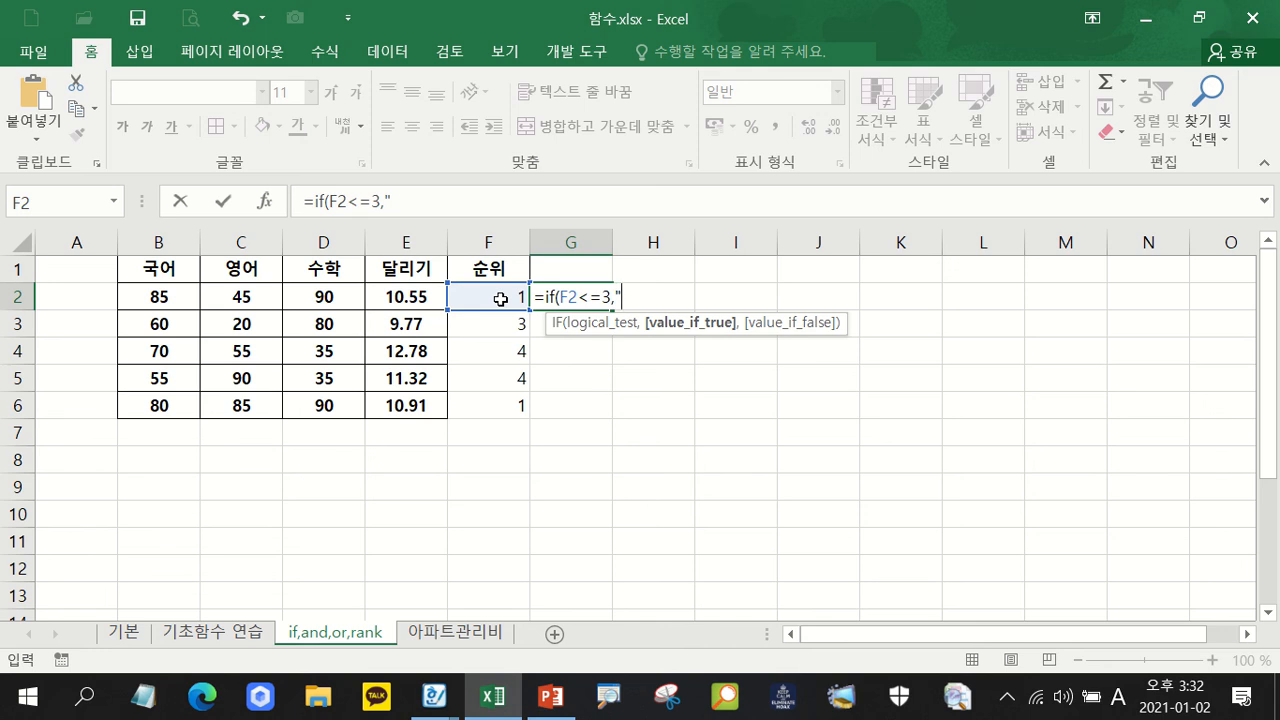
key("Hangul")
type("\"순위권\",")
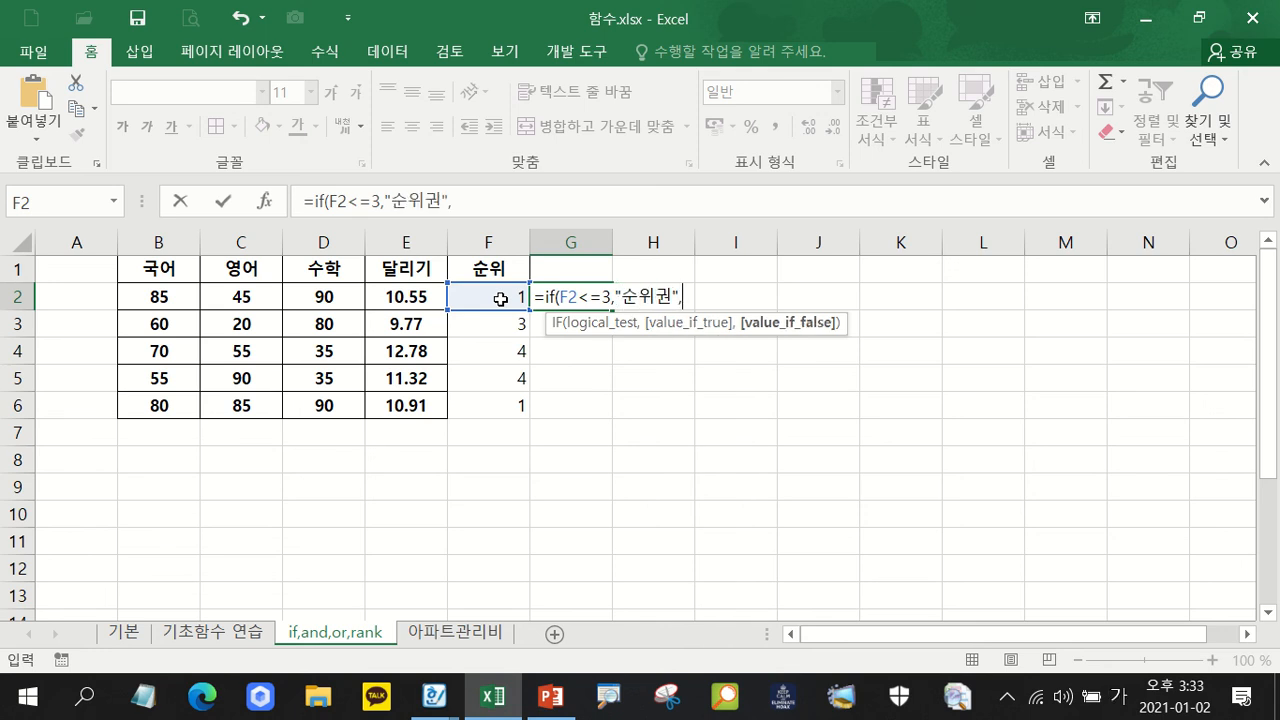
key("Return")
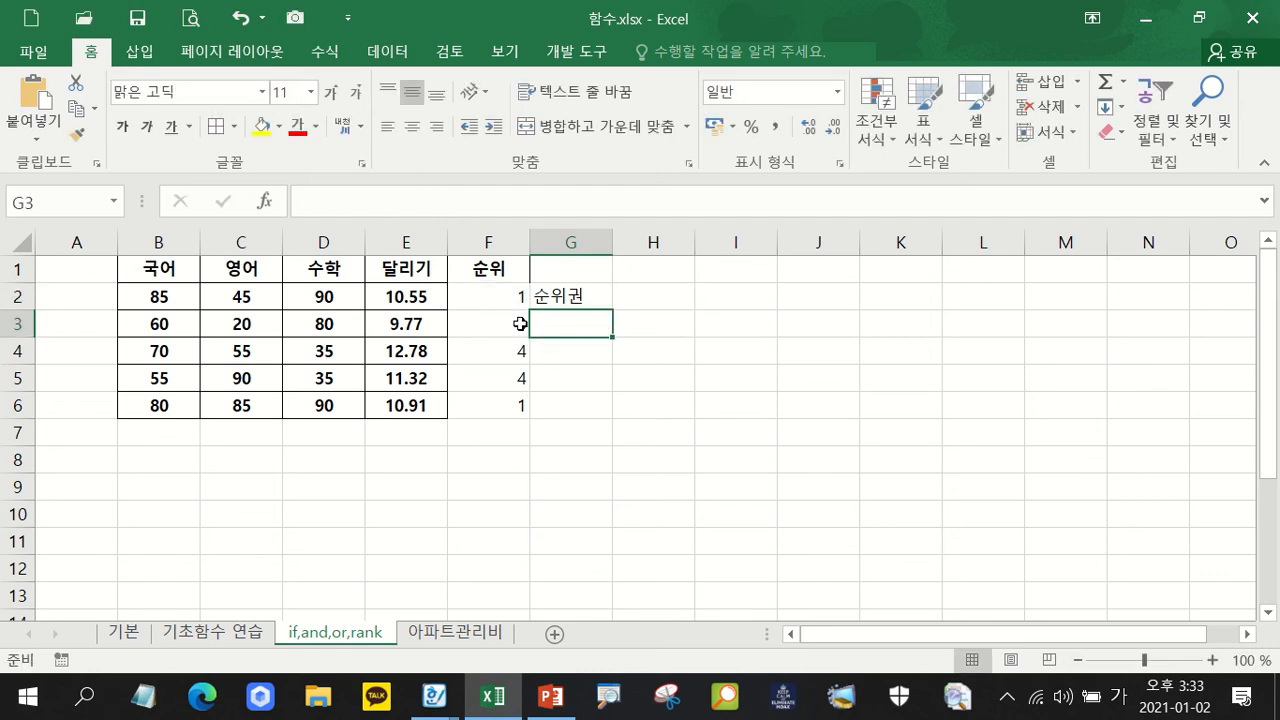
Set the 수학 scores in D4 to 65 and D6 to 75, and copy the G2 formula down to G6.
left_click(311, 351)
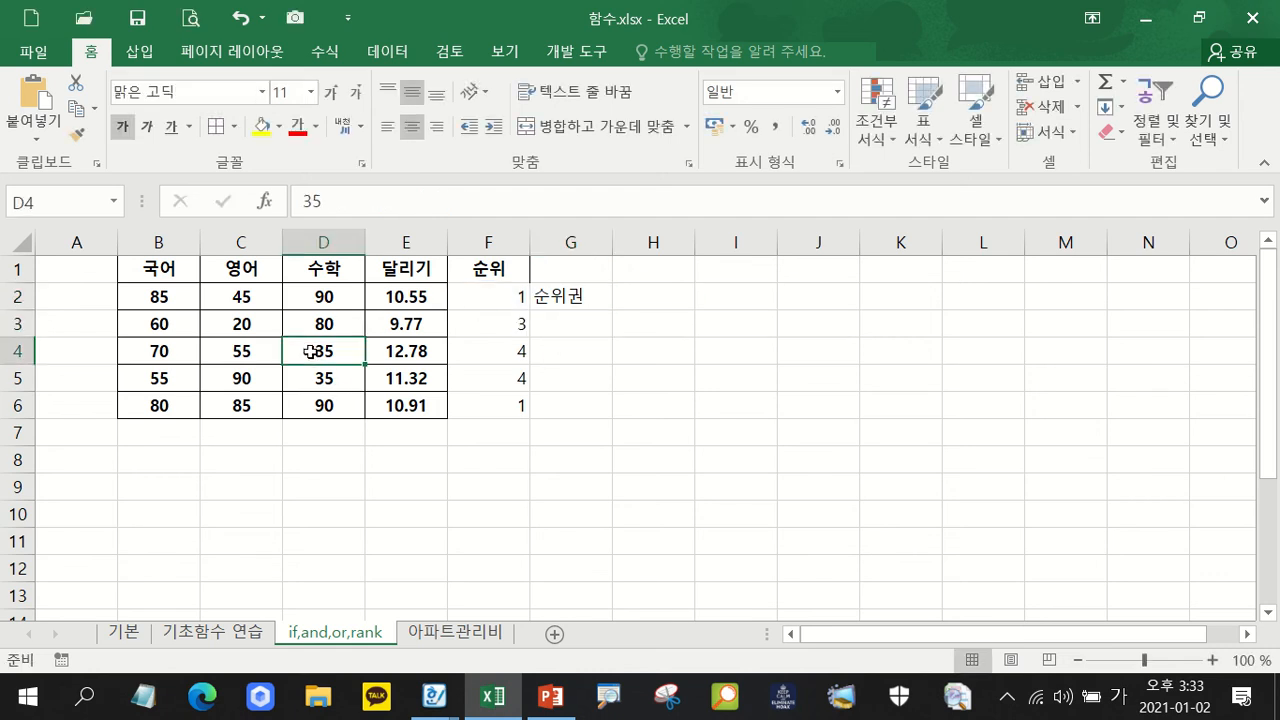
type("65")
key("Return")
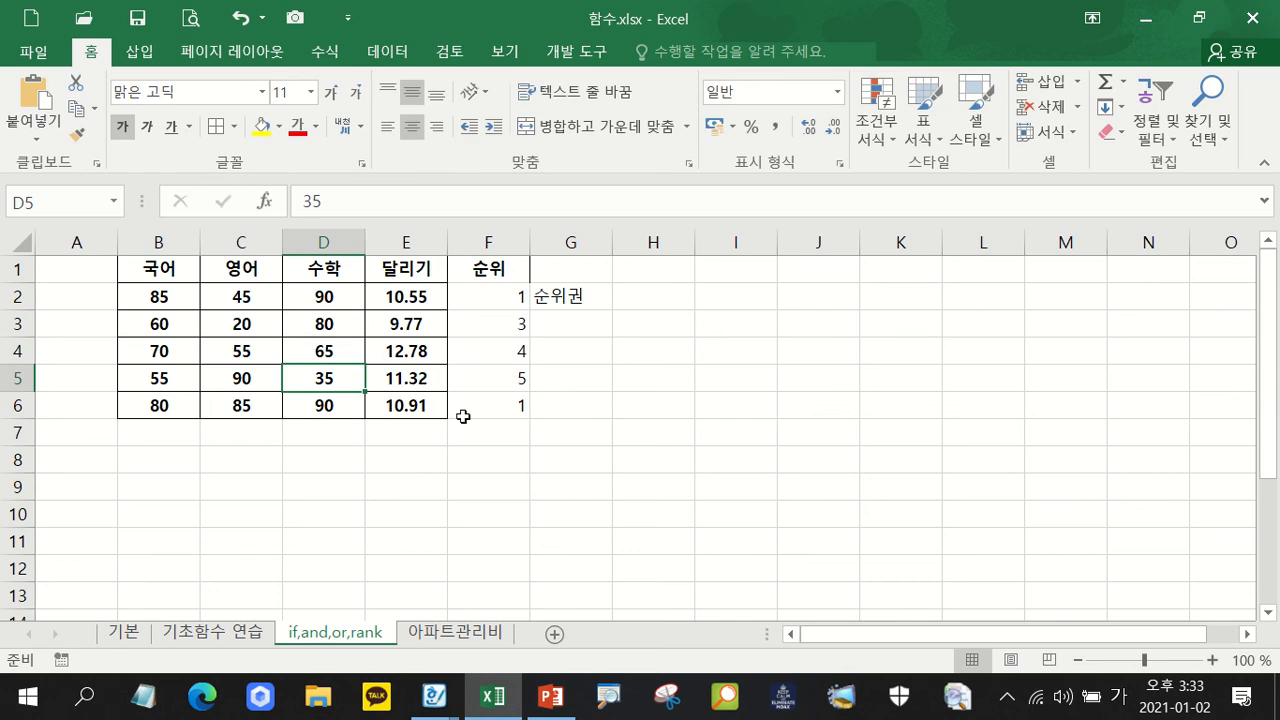
left_click(319, 408)
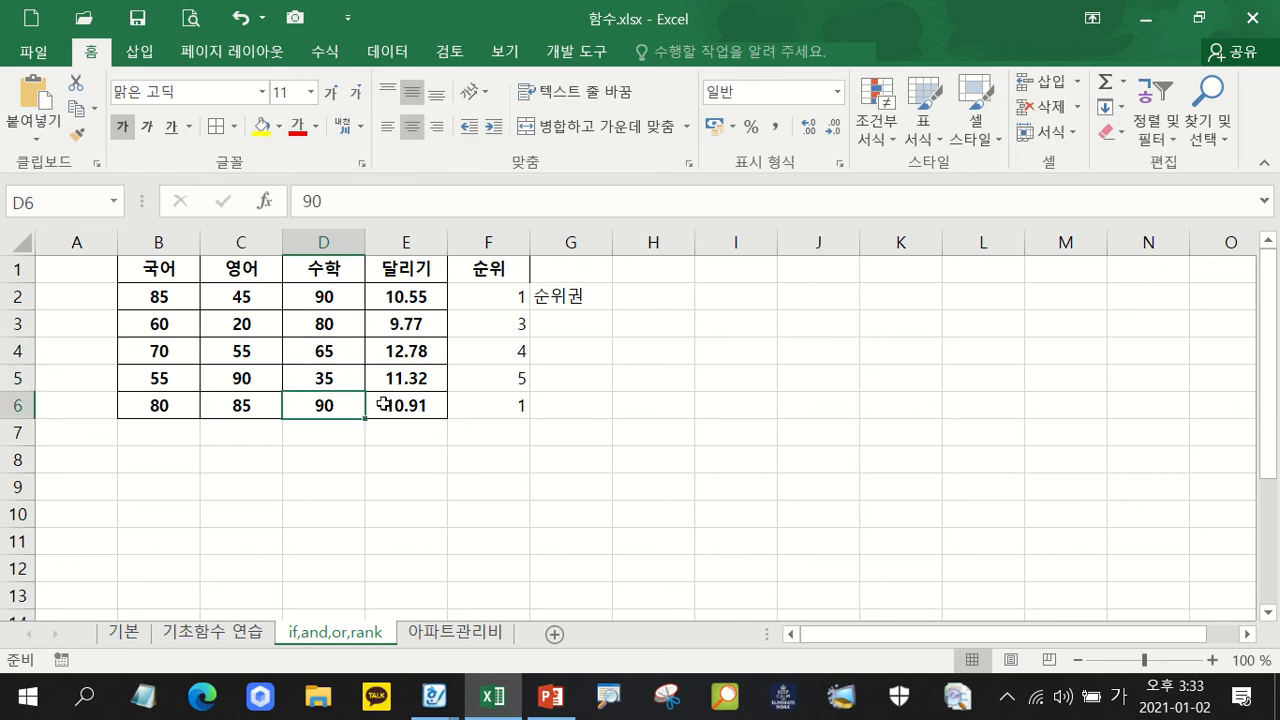
type("75")
key("ctrl+Return")
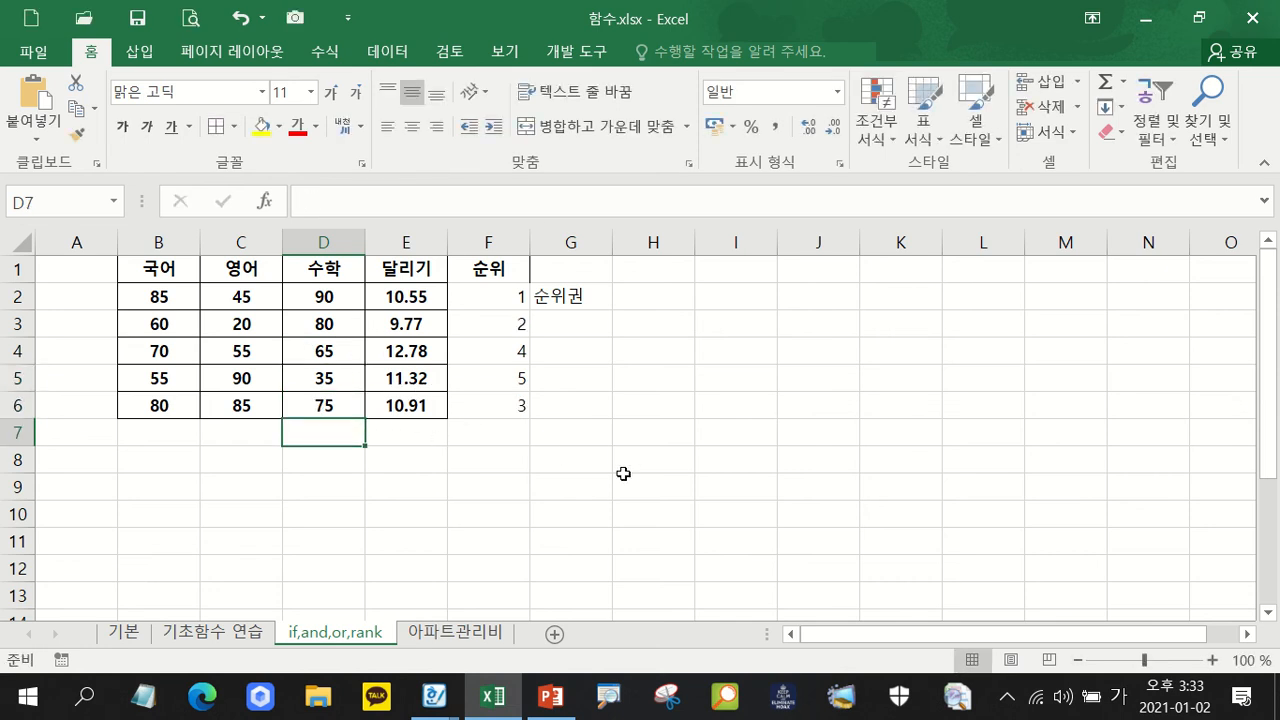
left_click(578, 300)
left_click_drag(611, 314, 607, 432)
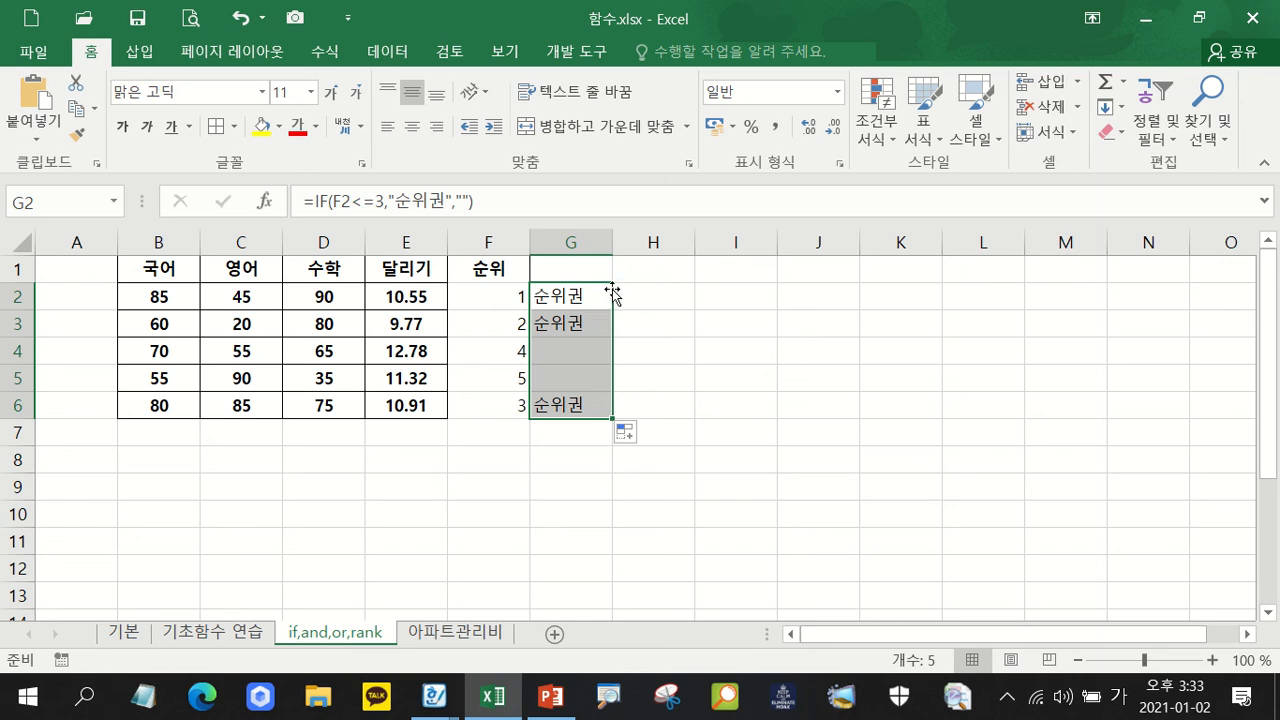
Try deleting the 순위 column F and clearing the formulas left in F2:F6, and undo both changes.
left_click(508, 242)
right_click(511, 244)
left_click(600, 428)
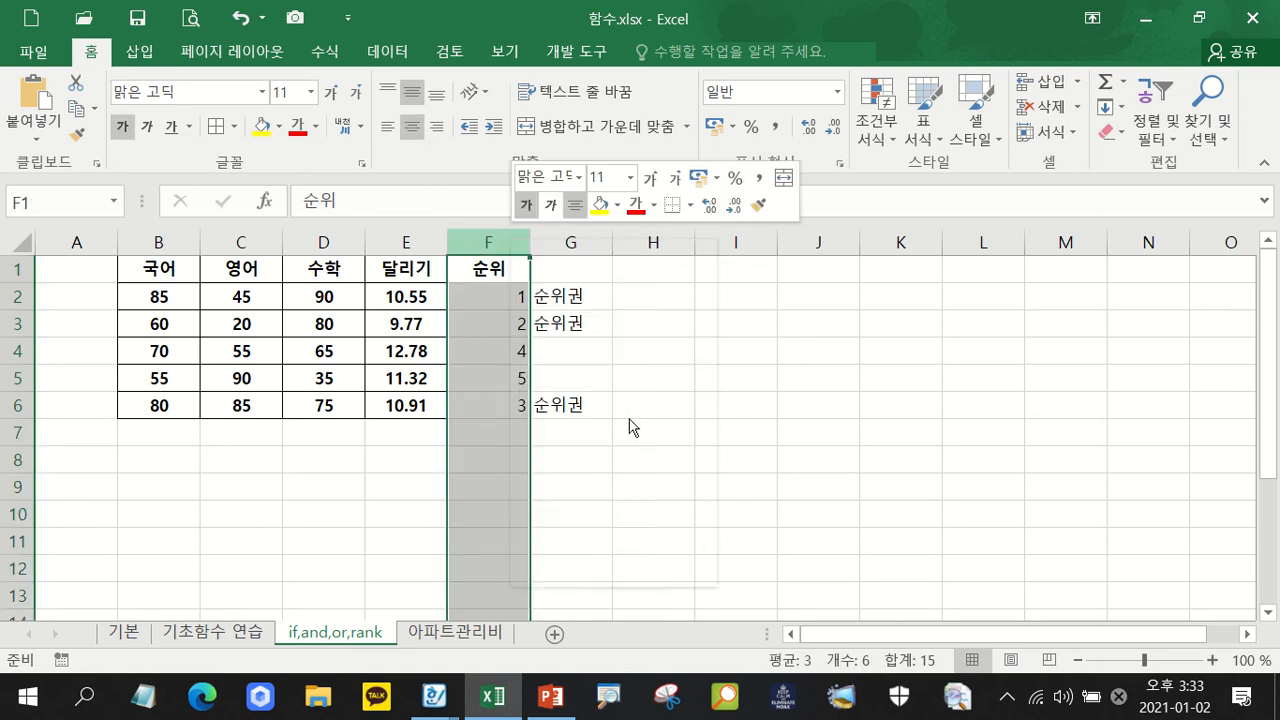
left_click(461, 299)
left_click_drag(461, 299, 488, 405)
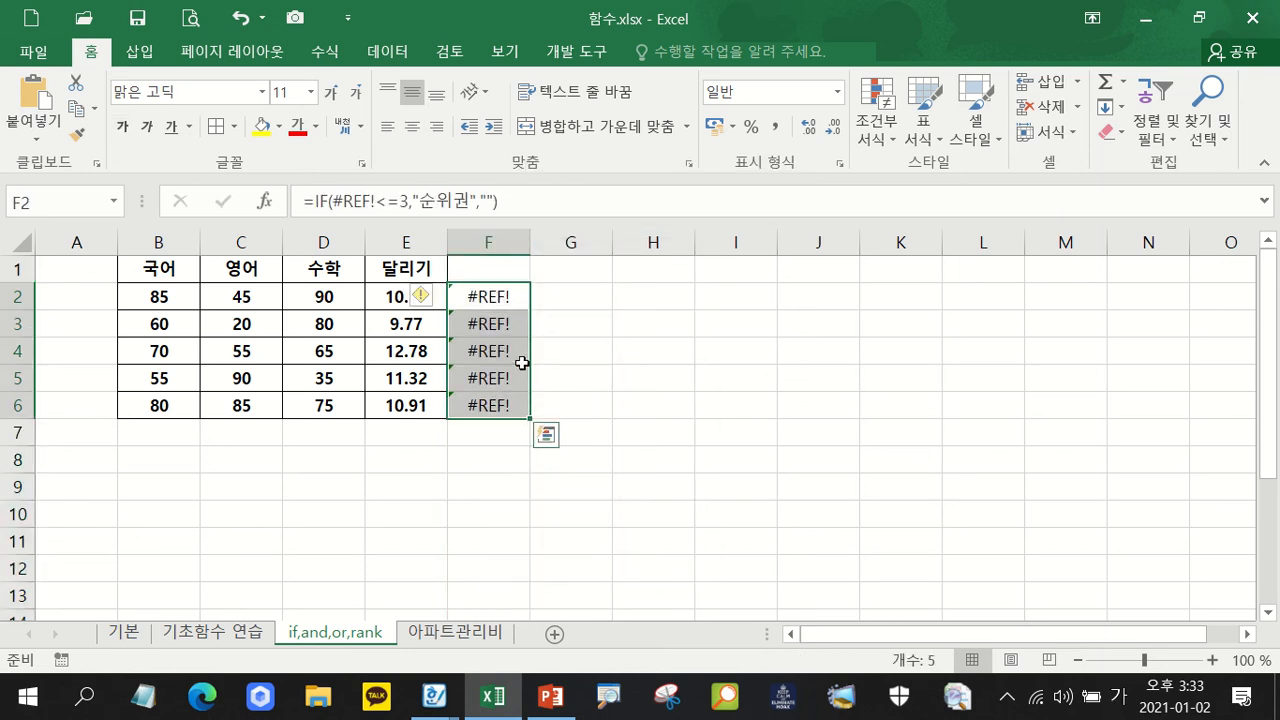
key("Delete")
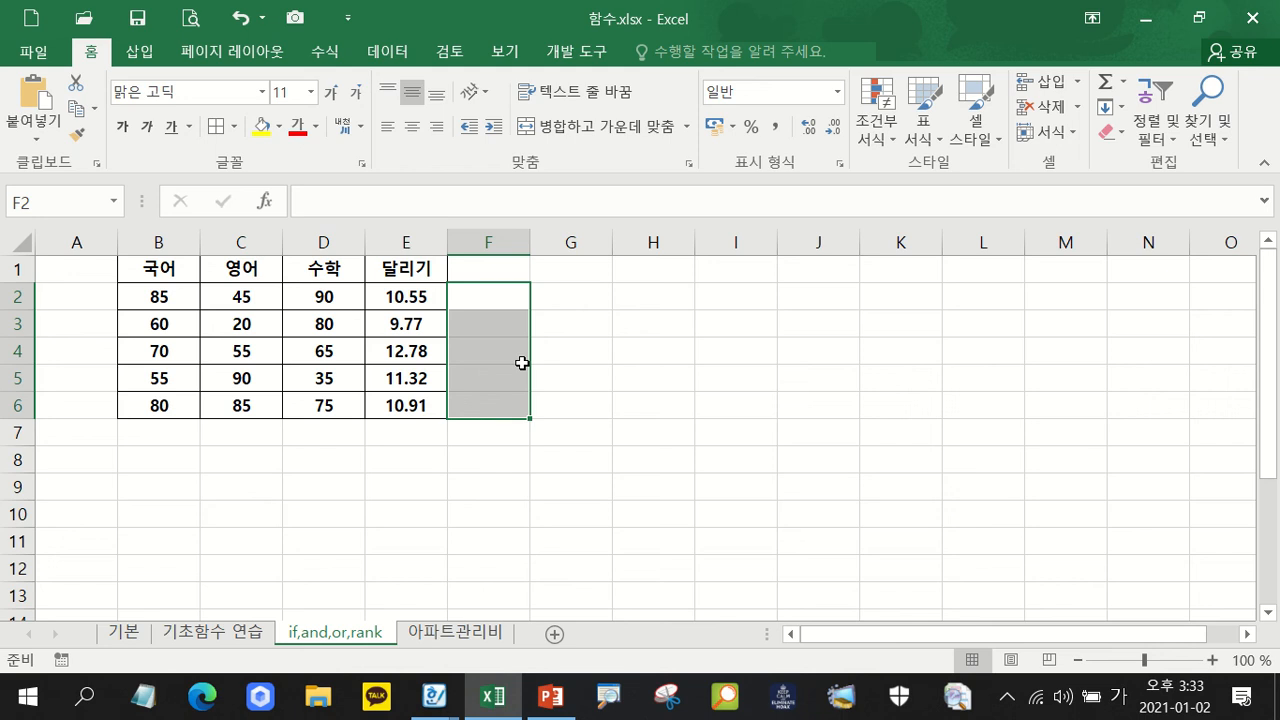
left_click(502, 297)
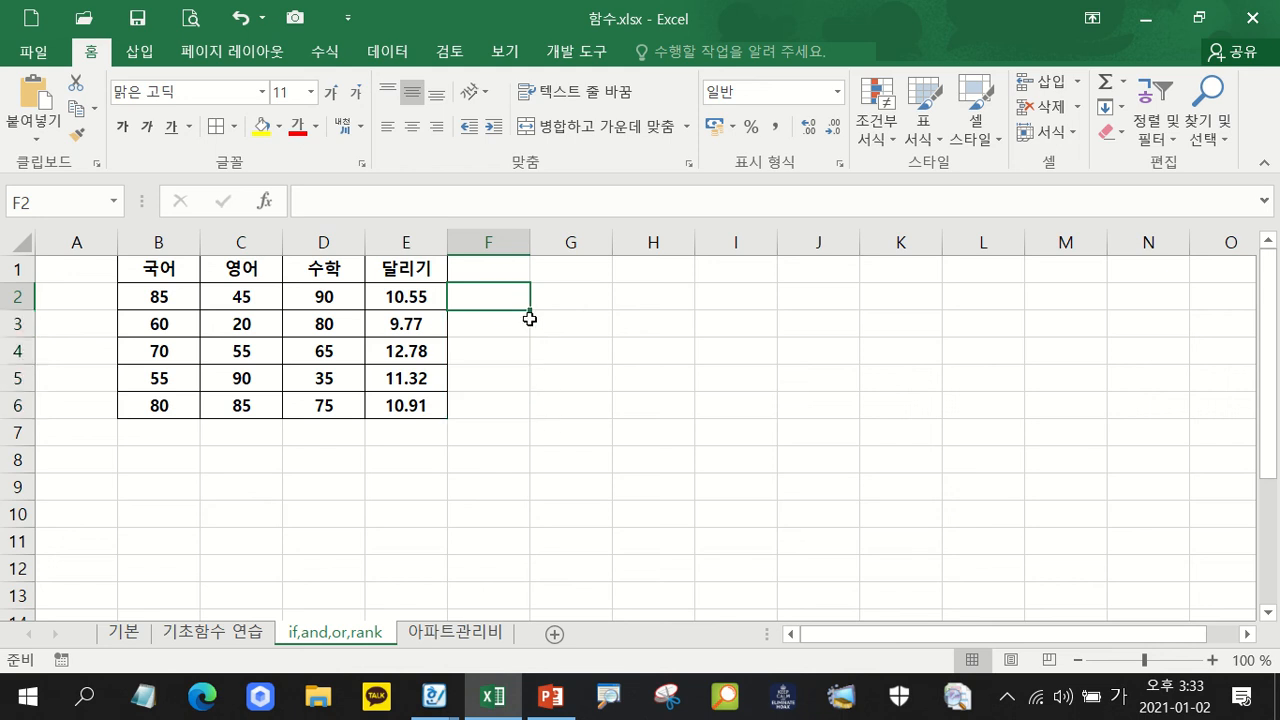
key("ctrl+z")
key("ctrl+z")
Replace the F2 reference in the G2 formula with RANK(D2,$D$2:$D$6), keeping <=3,"순위권","" as the rest of the IF.
left_click(500, 300)
left_click(565, 297)
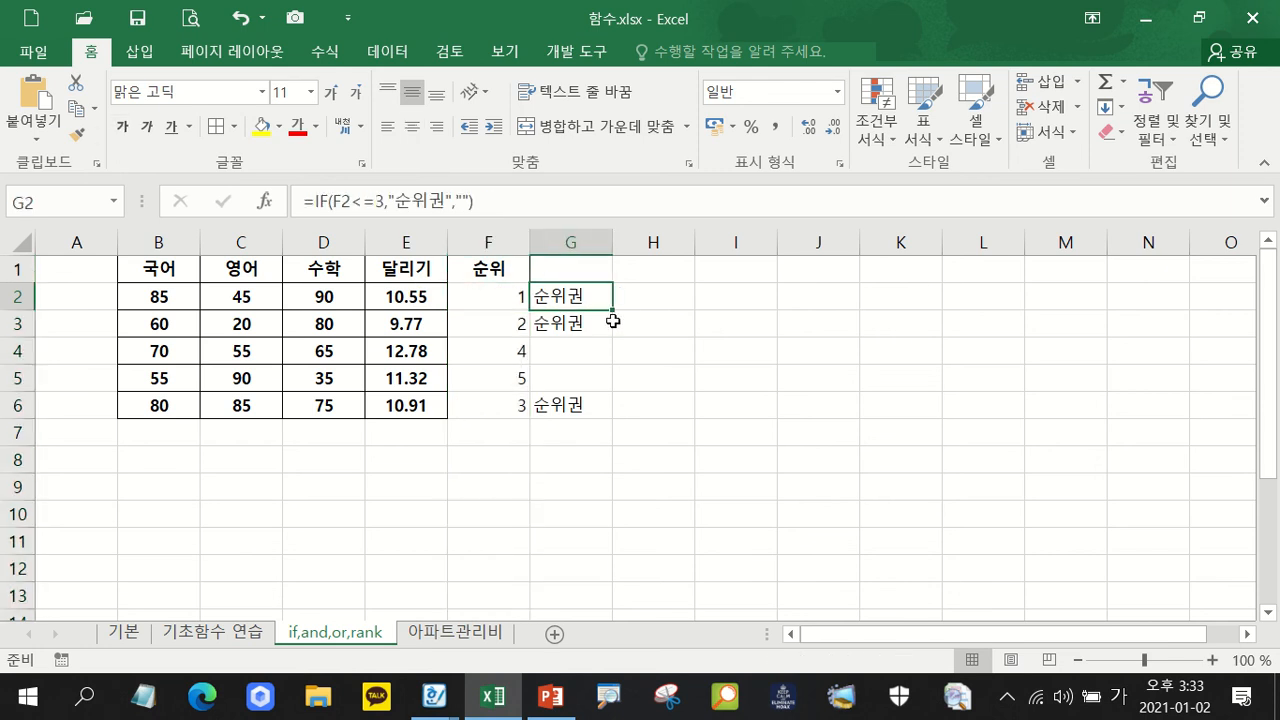
left_click(336, 201)
left_click_drag(334, 201, 351, 199)
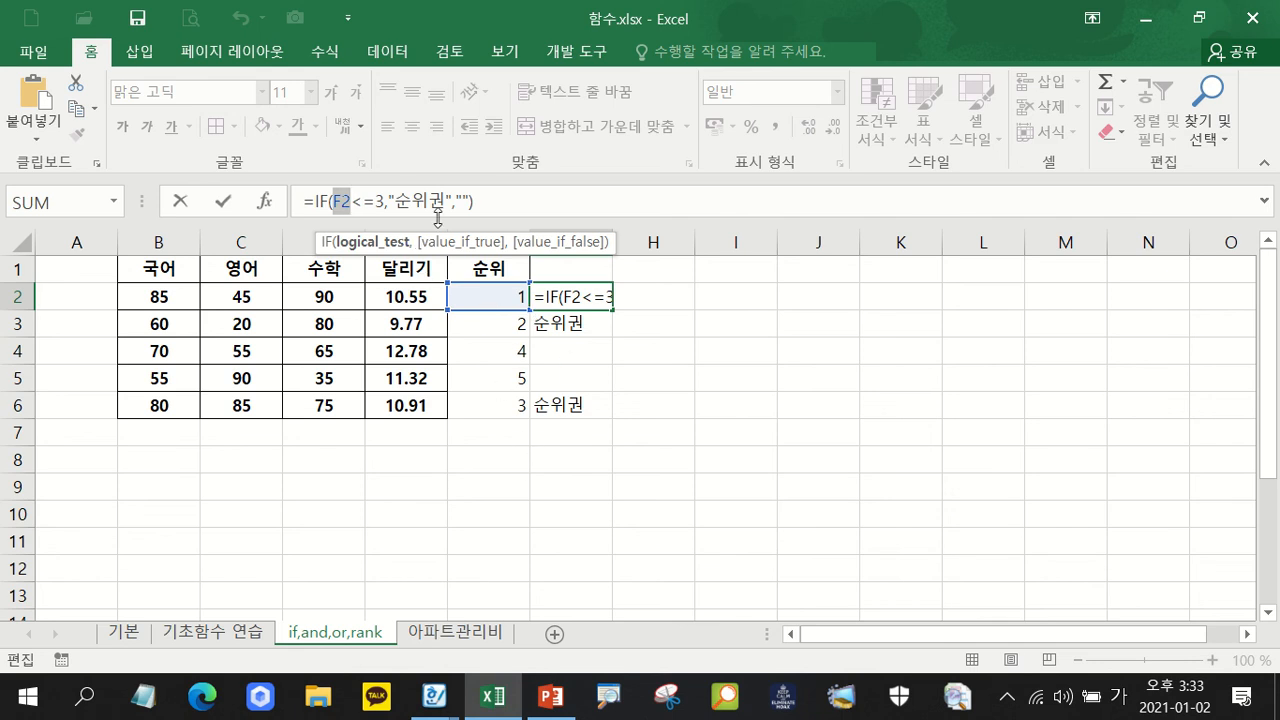
type("ㄱ무ㅏ")
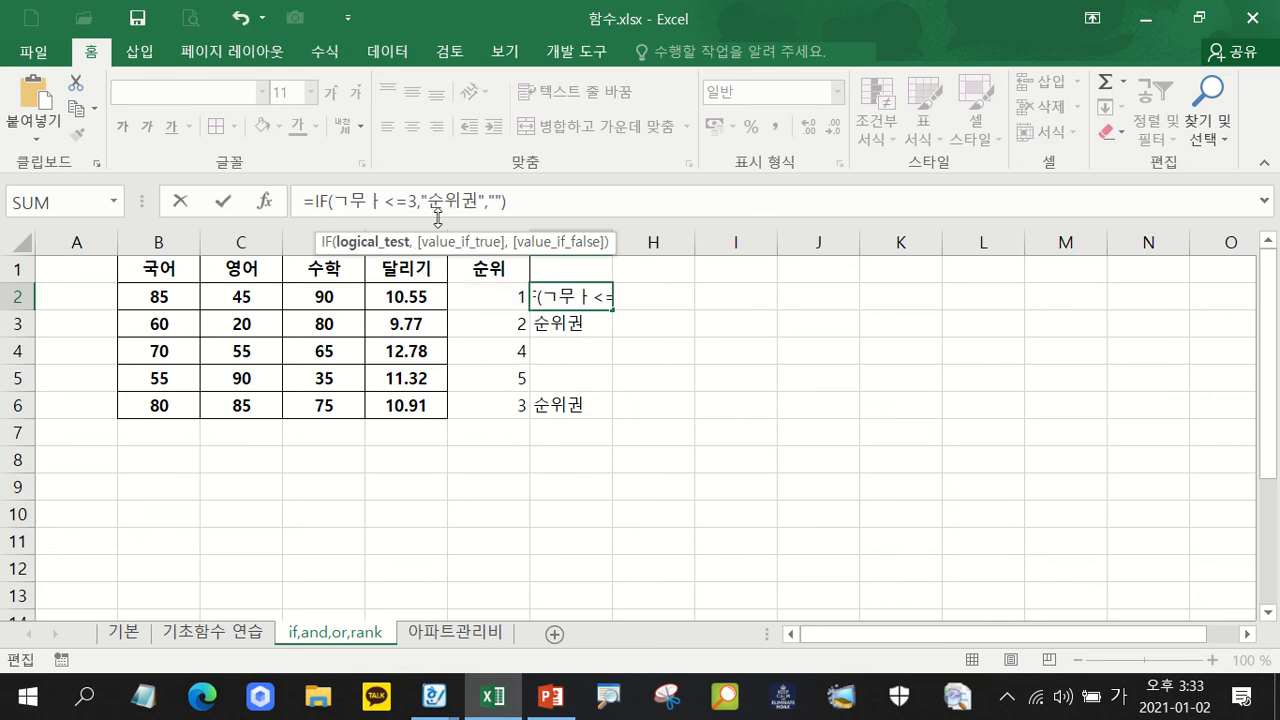
key("BackSpace")
key("BackSpace")
key("Hangul")
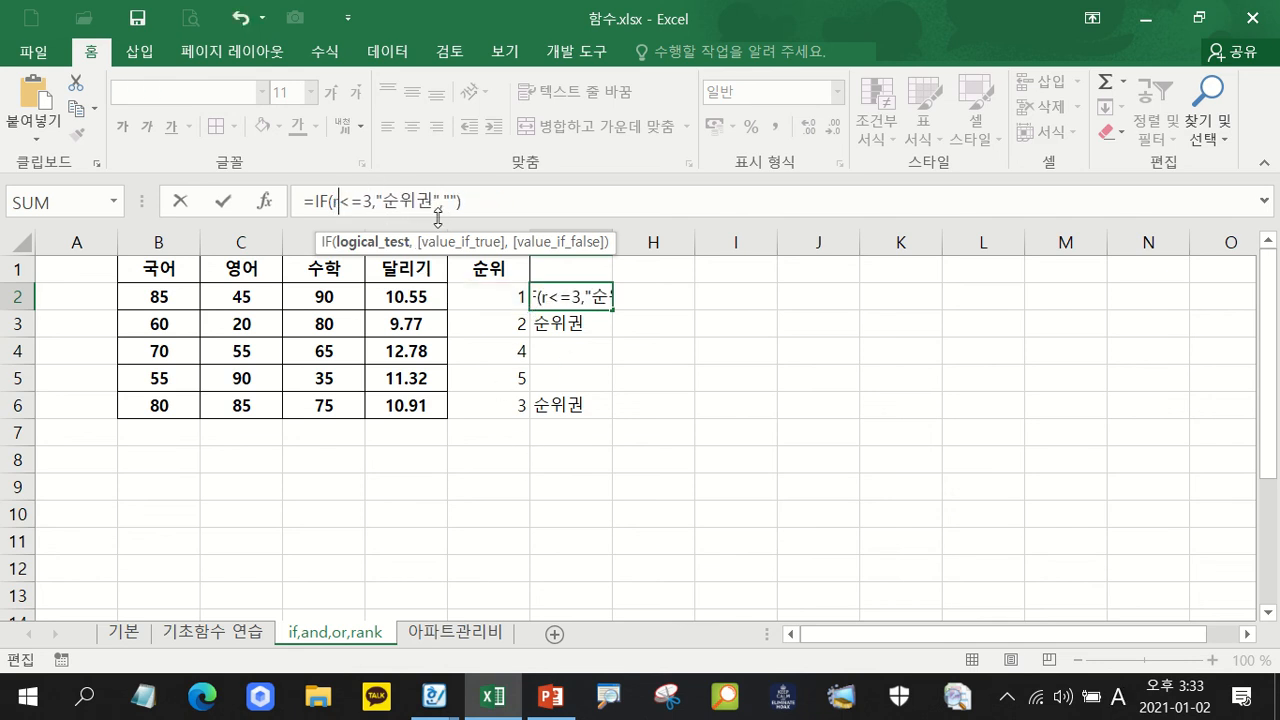
type("rank")
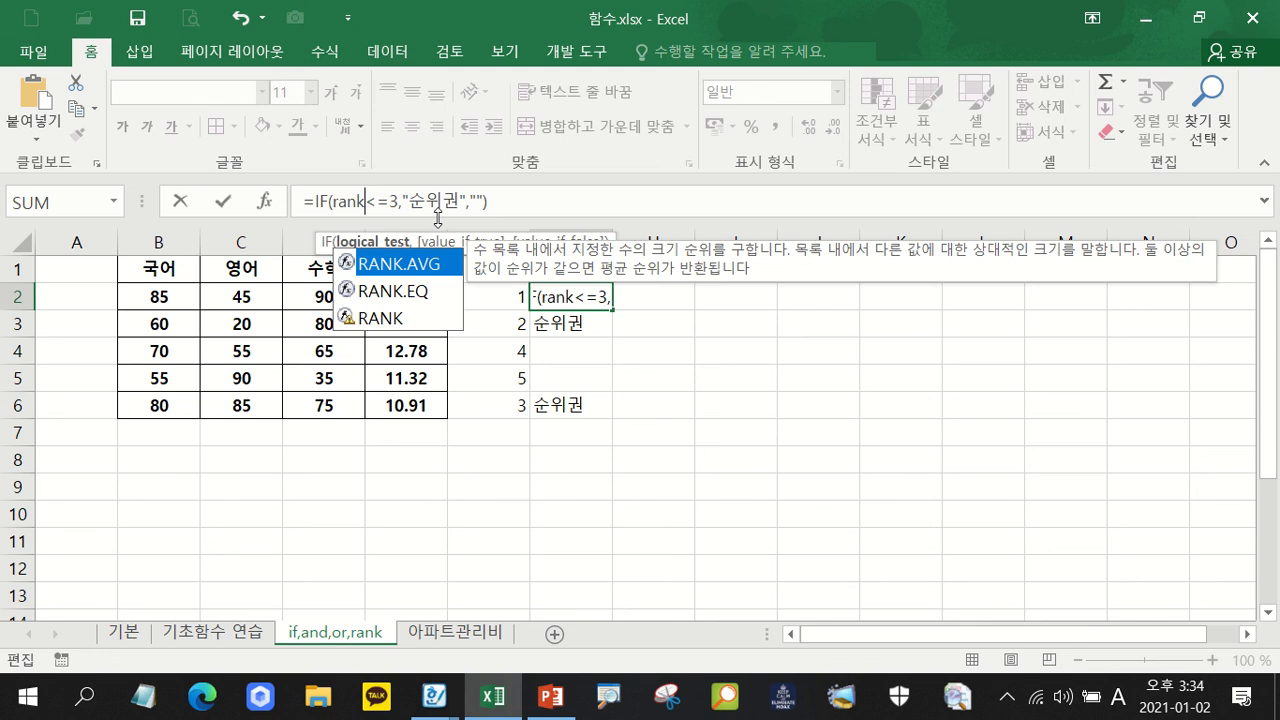
type("(")
left_click(330, 292)
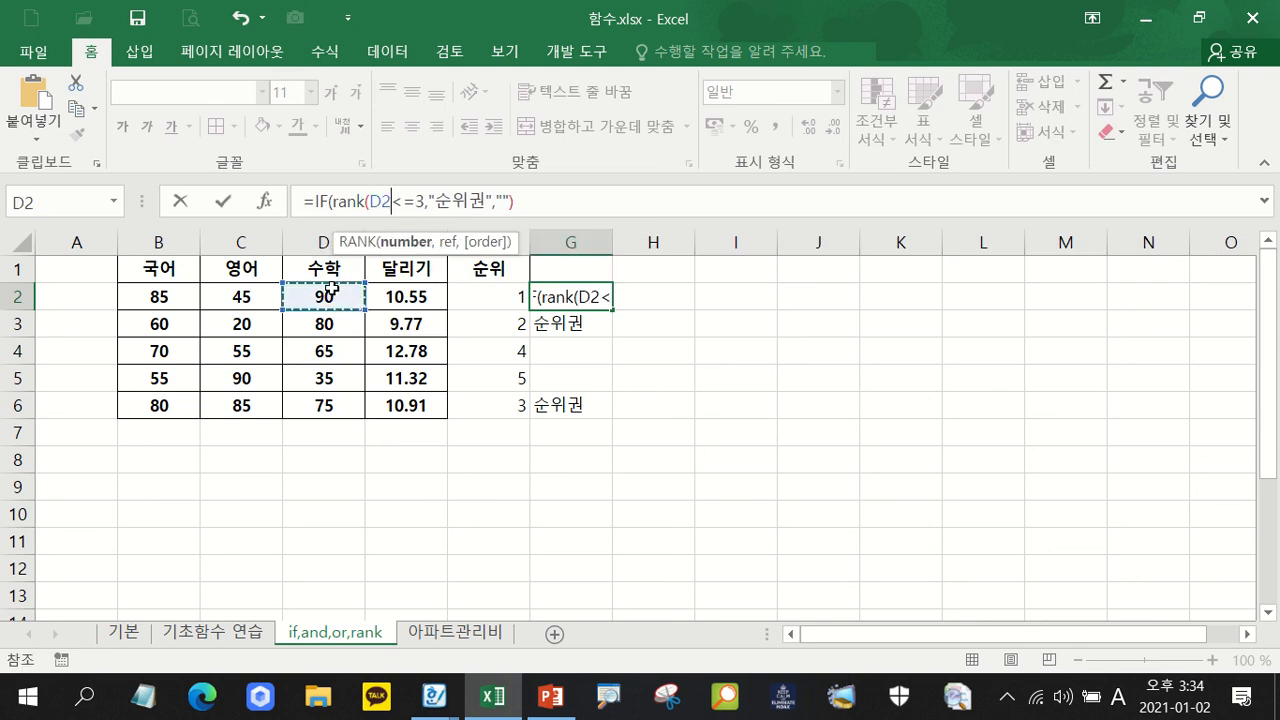
type(",")
left_click_drag(332, 290, 341, 410)
key("F4")
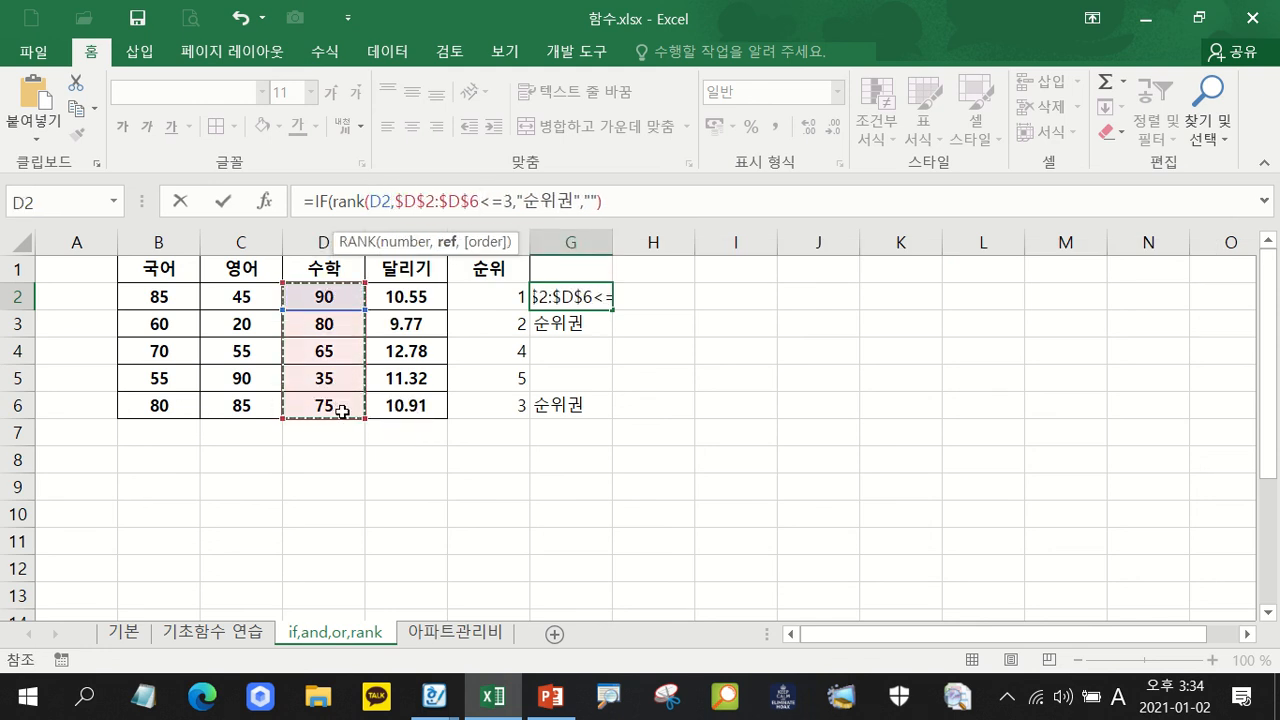
type(")")
key("Return")
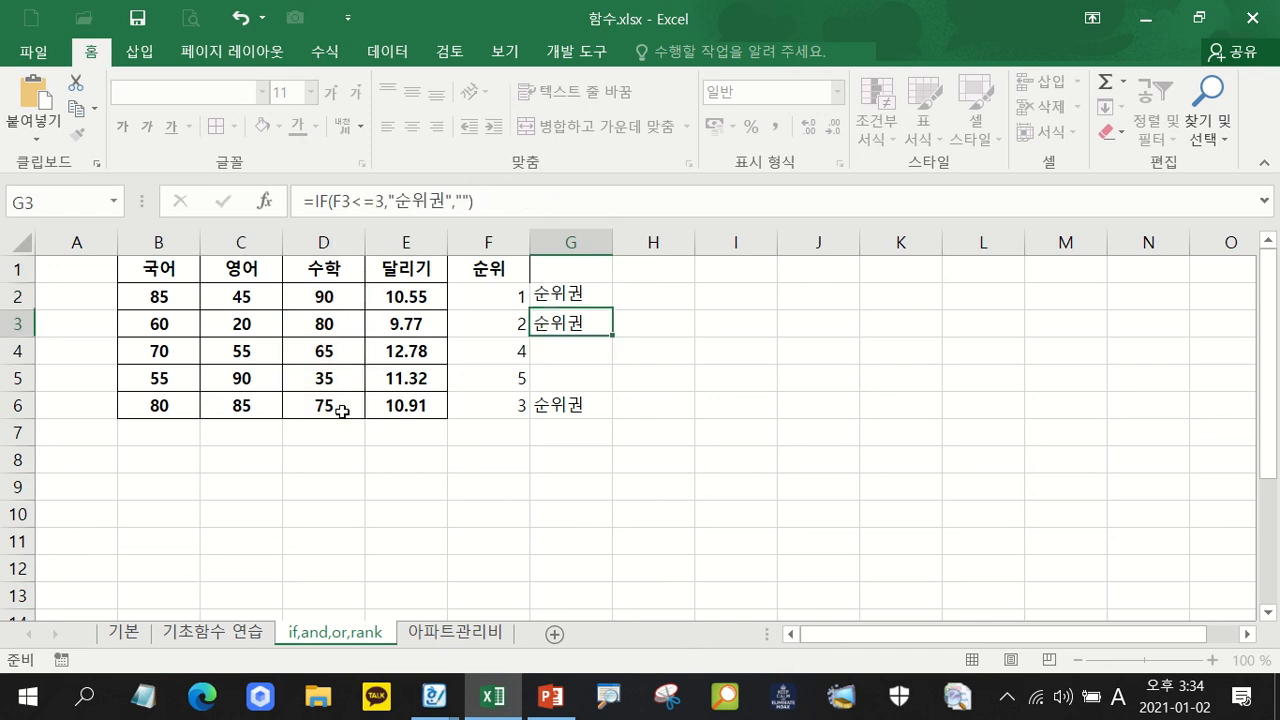
Copy the revised G2 formula down to G6 and delete the 순위 column F.
left_click(606, 302)
left_click_drag(612, 309, 617, 423)
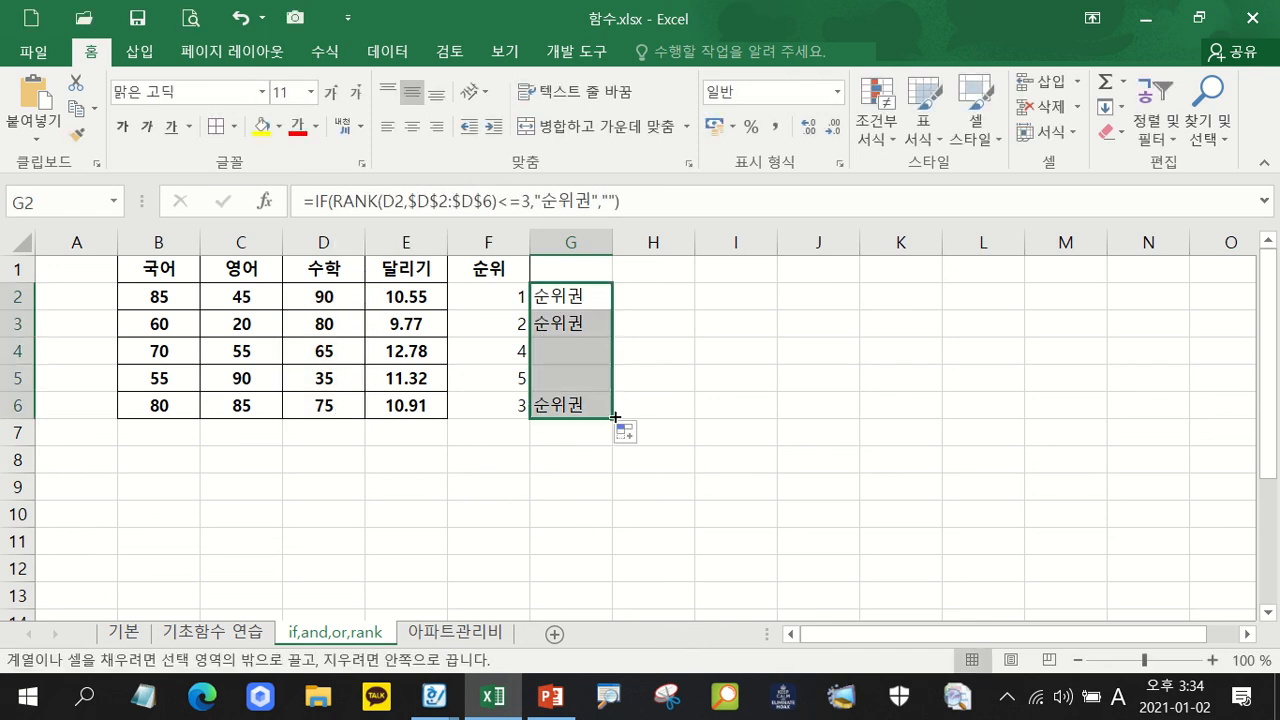
left_click(490, 249)
right_click(490, 249)
left_click(586, 437)
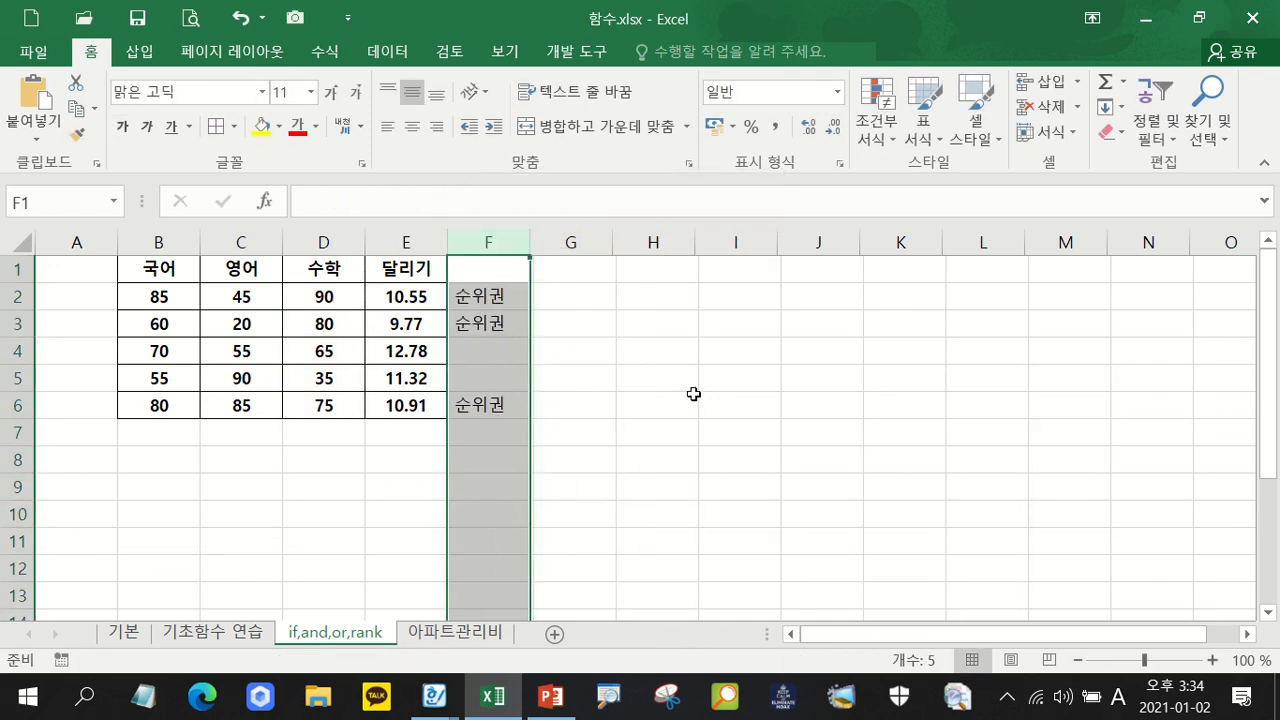
left_click(693, 394)
Review the nested RANK part of the F2 formula and clear cells F2:F7.
left_click(476, 296)
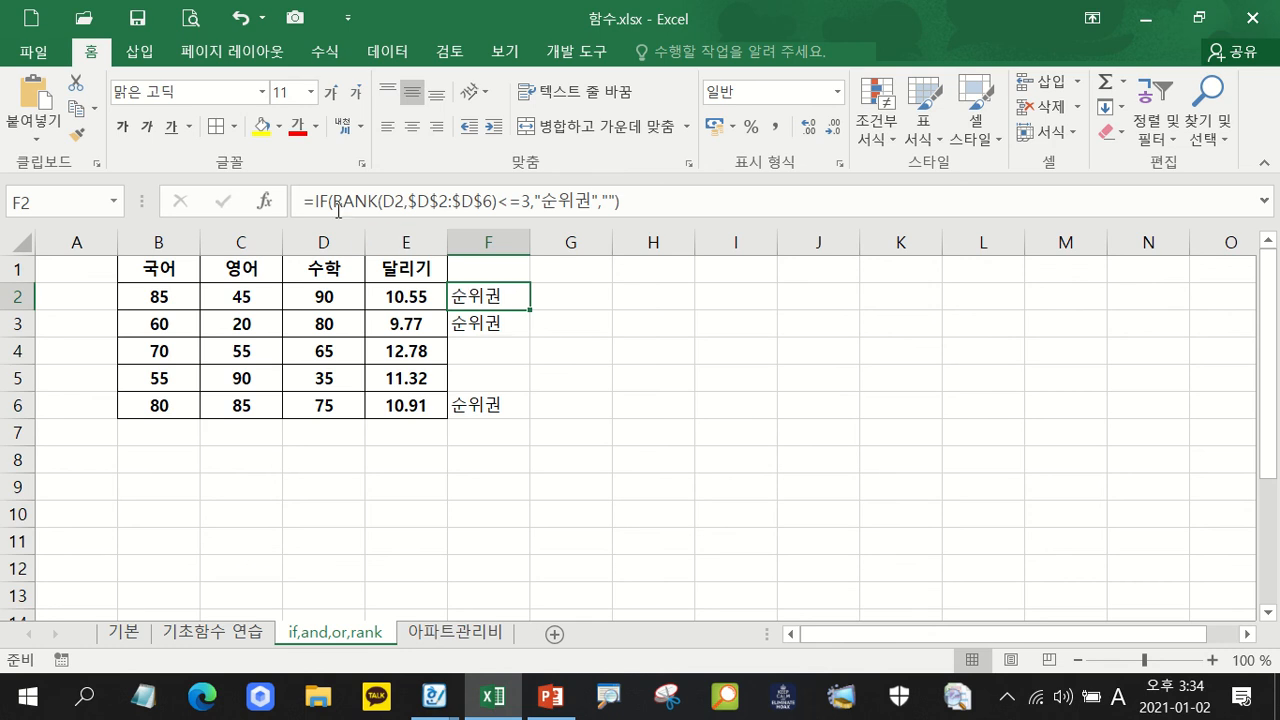
left_click_drag(333, 201, 500, 202)
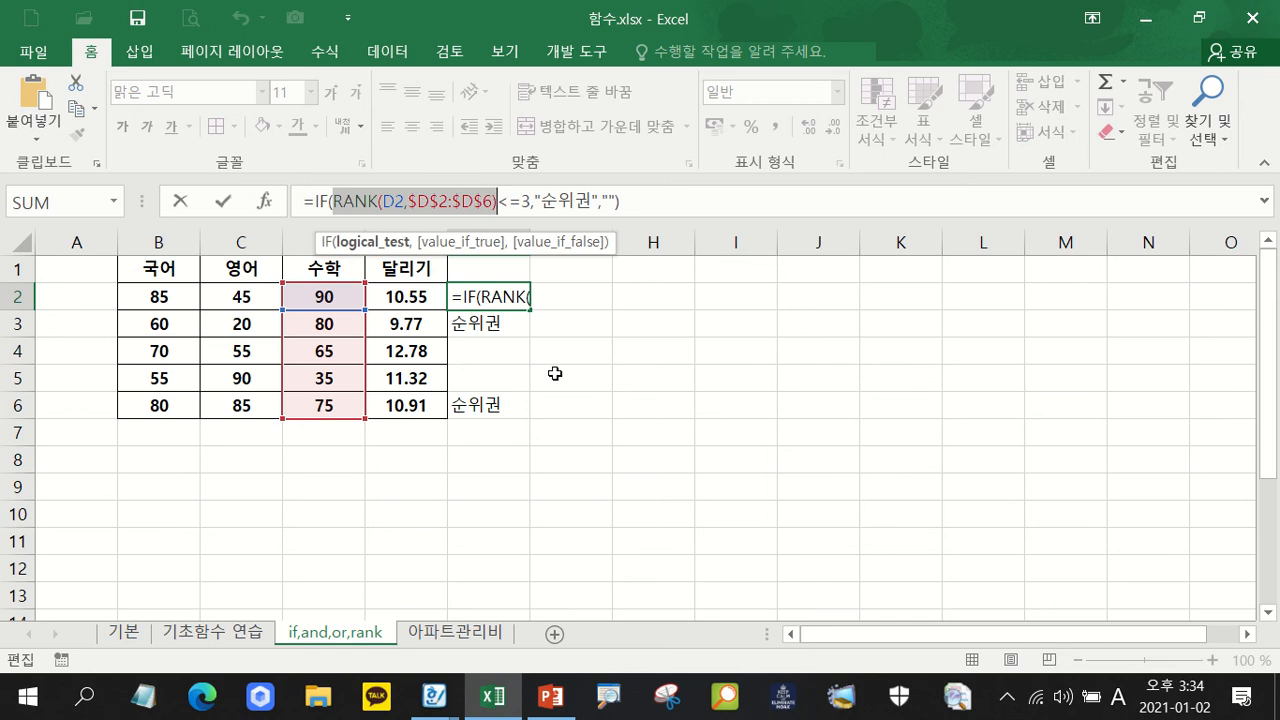
key("Escape")
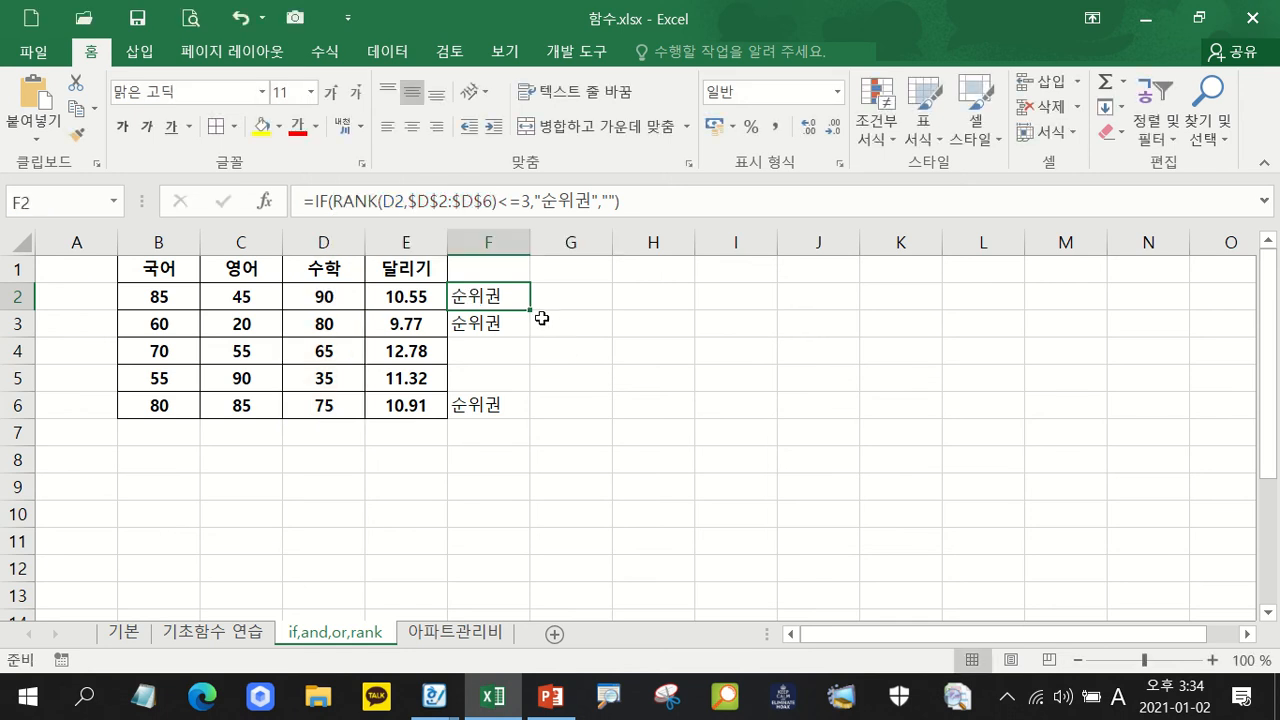
left_click_drag(529, 309, 511, 432)
key("Delete")
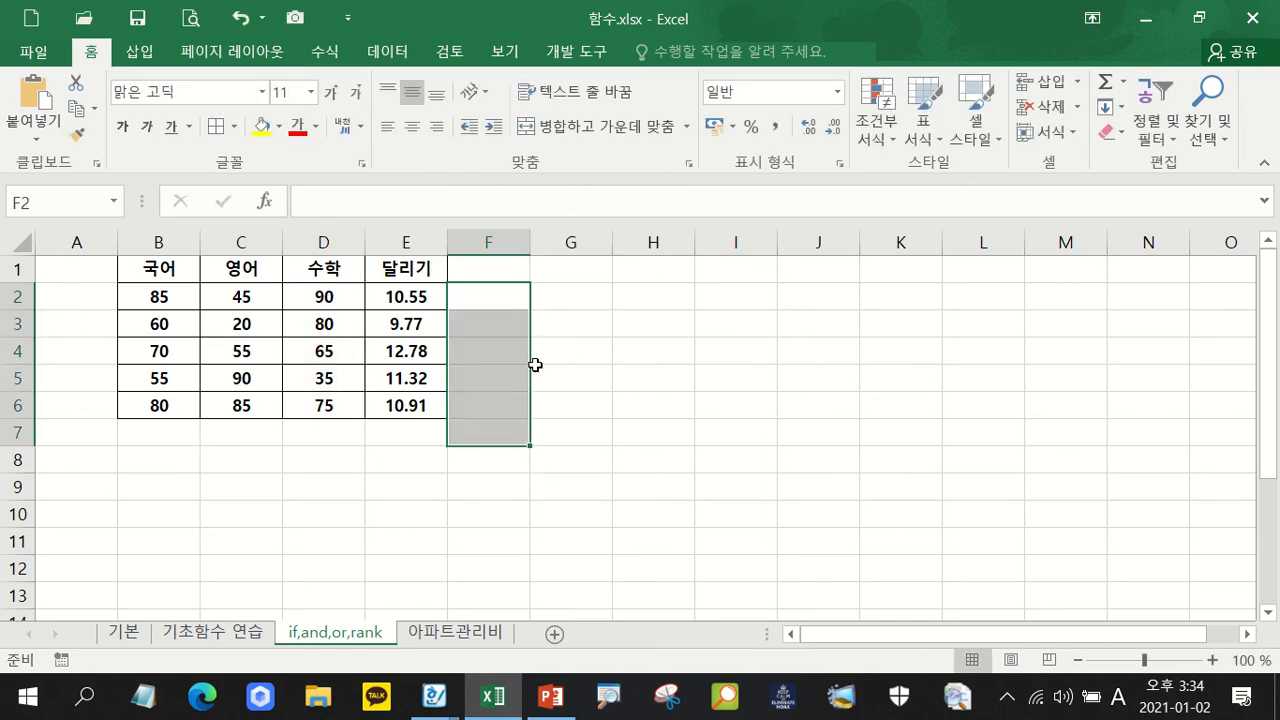
Begin an IF formula in G2 with RANK.EQ(D2,$D$2:$D$6) as its logical test.
left_click(575, 300)
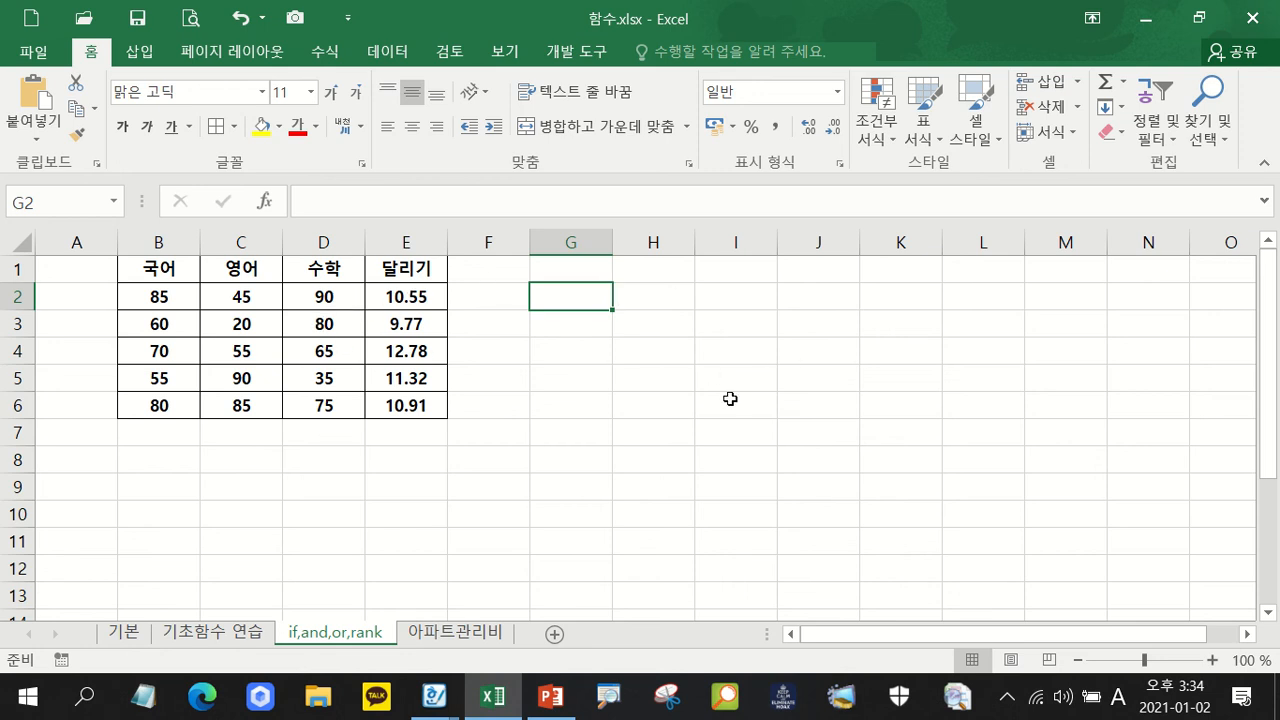
type("=if(")
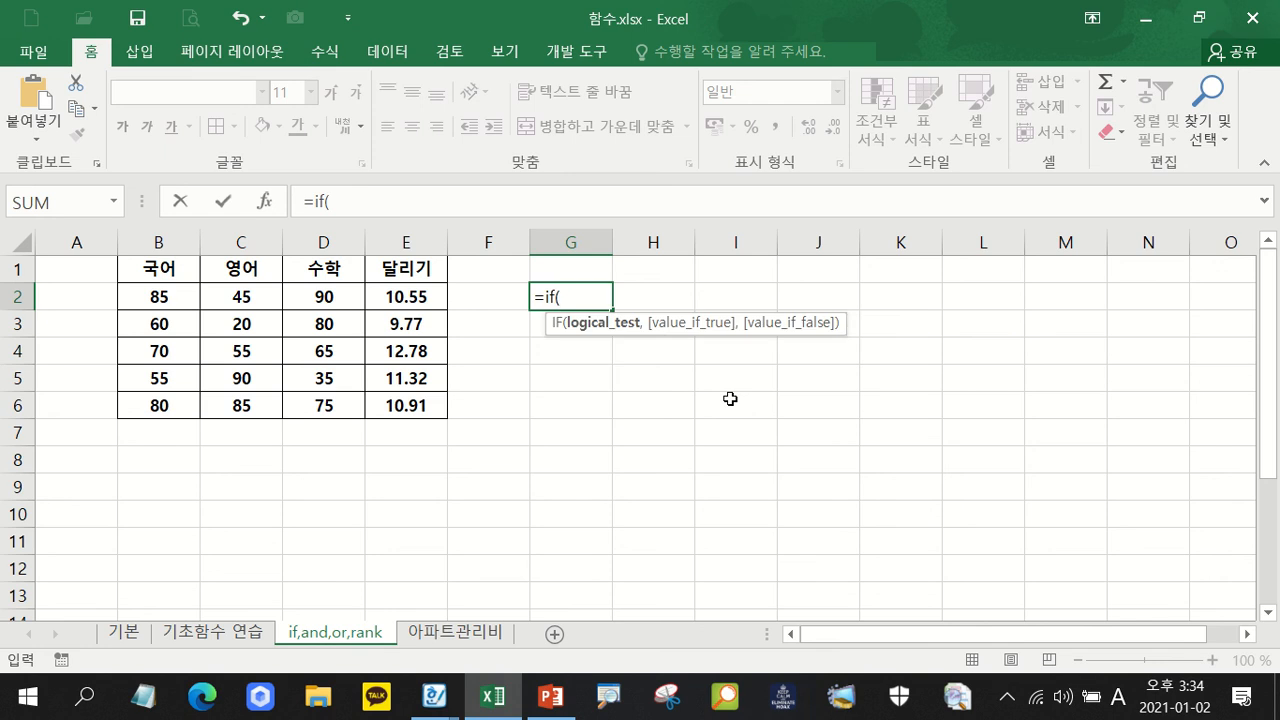
type("r")
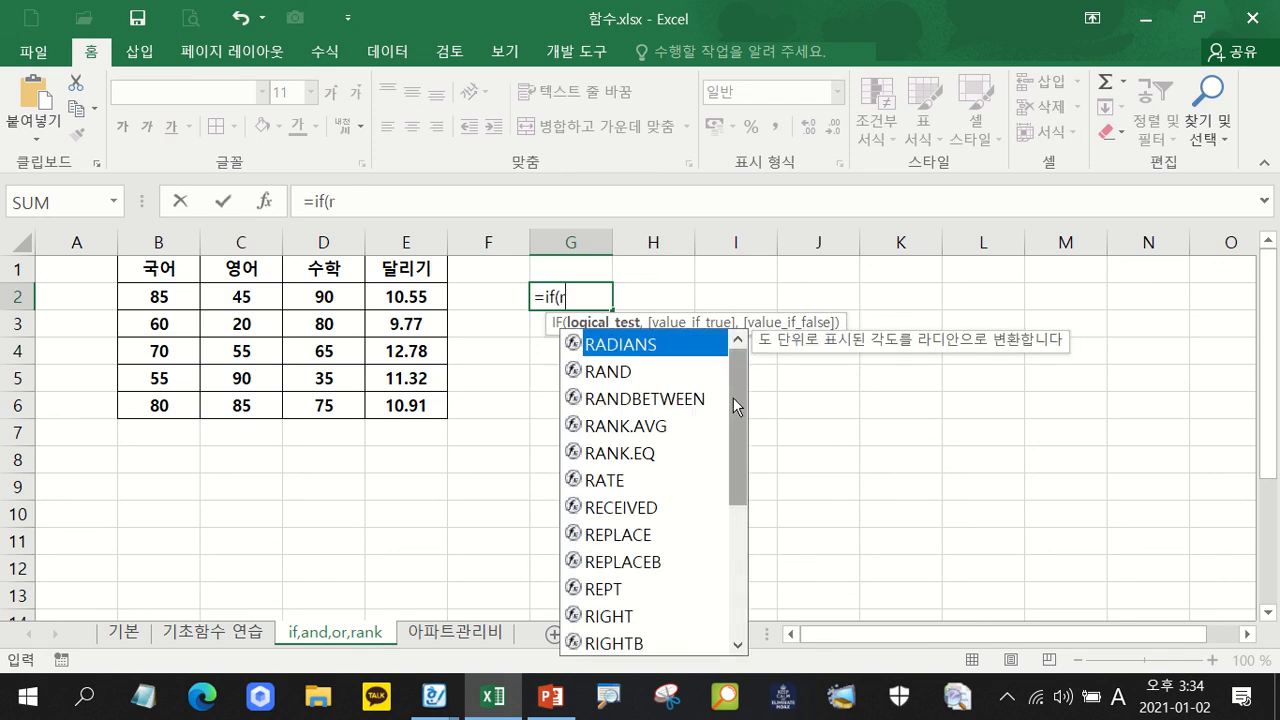
type("a")
double_click(630, 453)
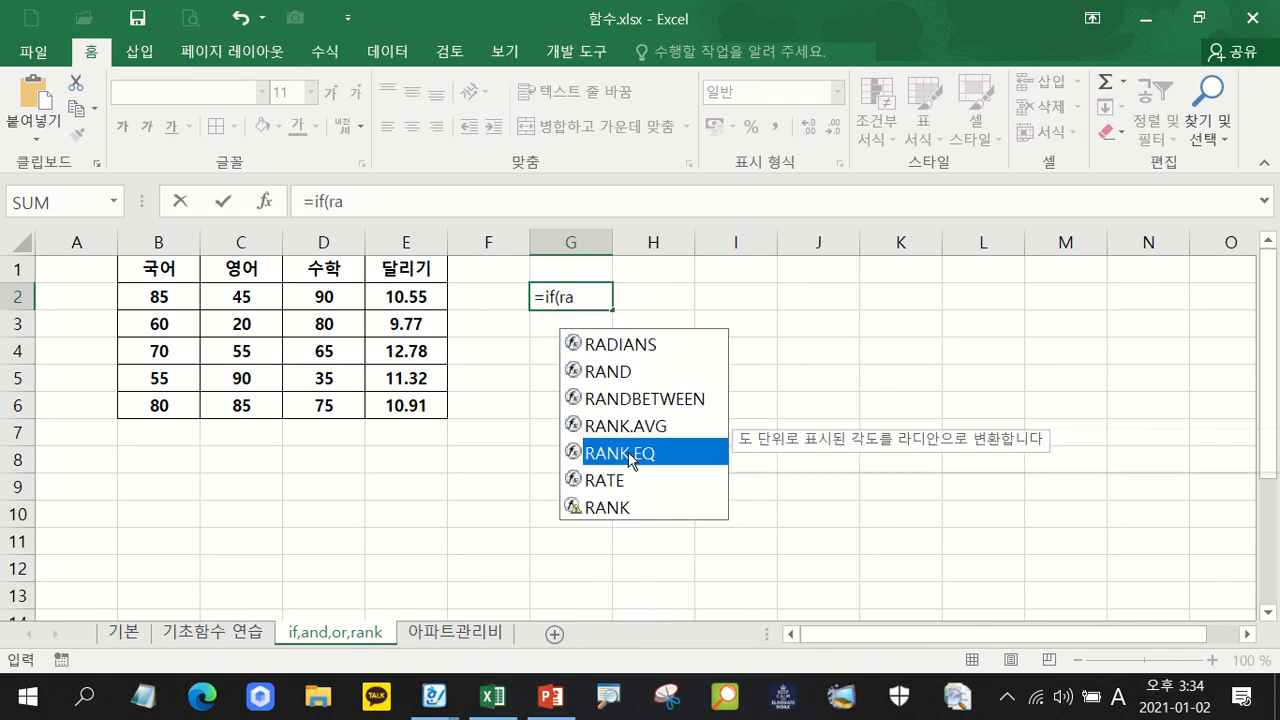
left_click(326, 297)
type(",")
left_click_drag(326, 297, 336, 404)
key("F4")
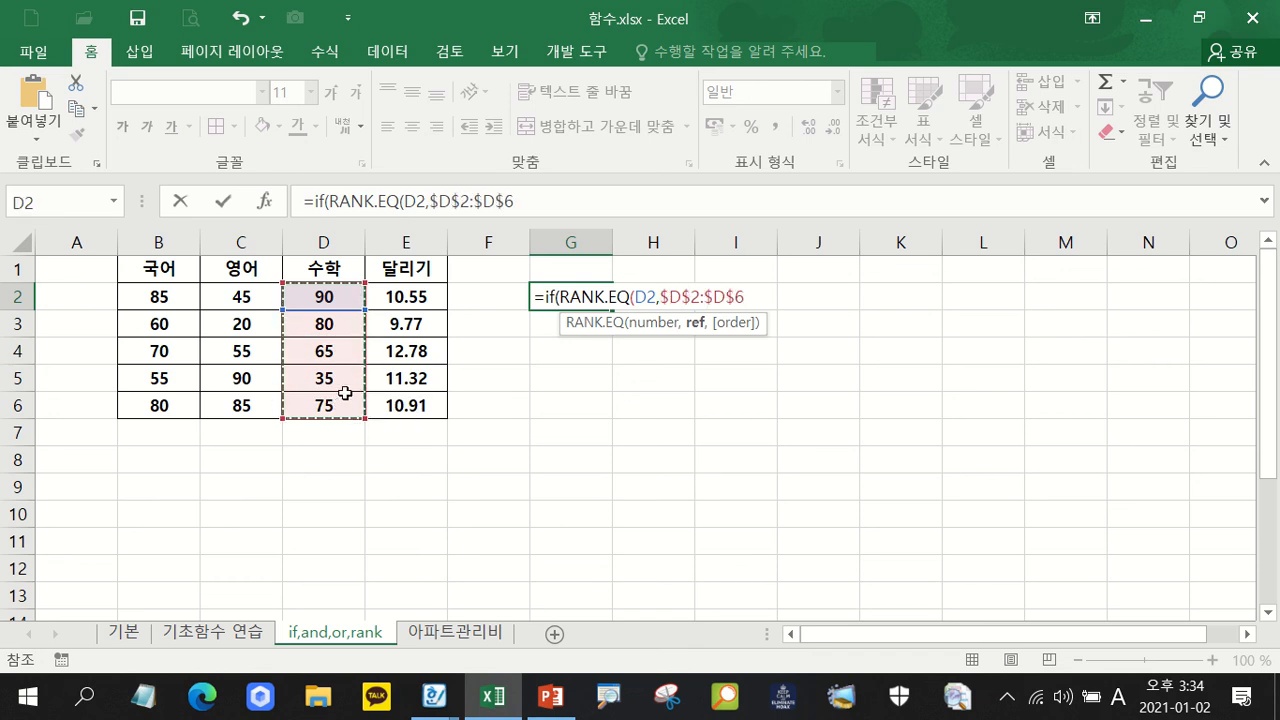
type(")")
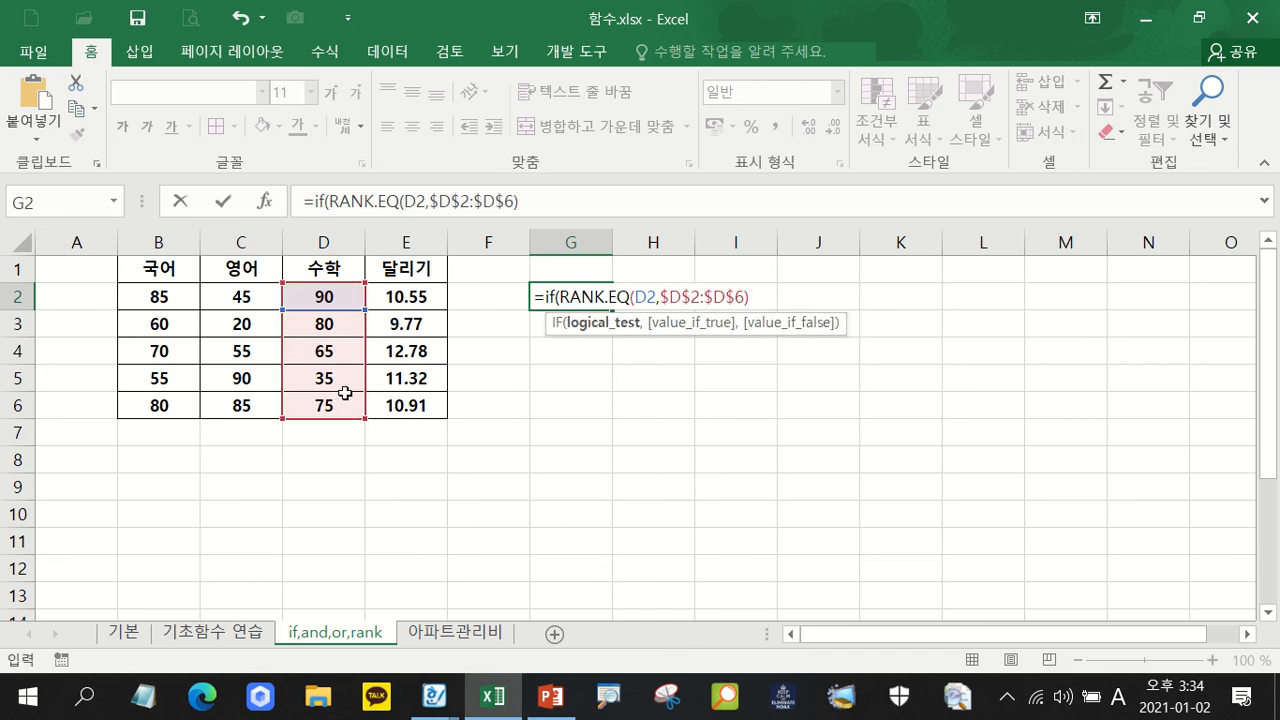
Complete the G2 IF formula with <=3,"순위권","" and copy it down to G6.
type("<=3,")
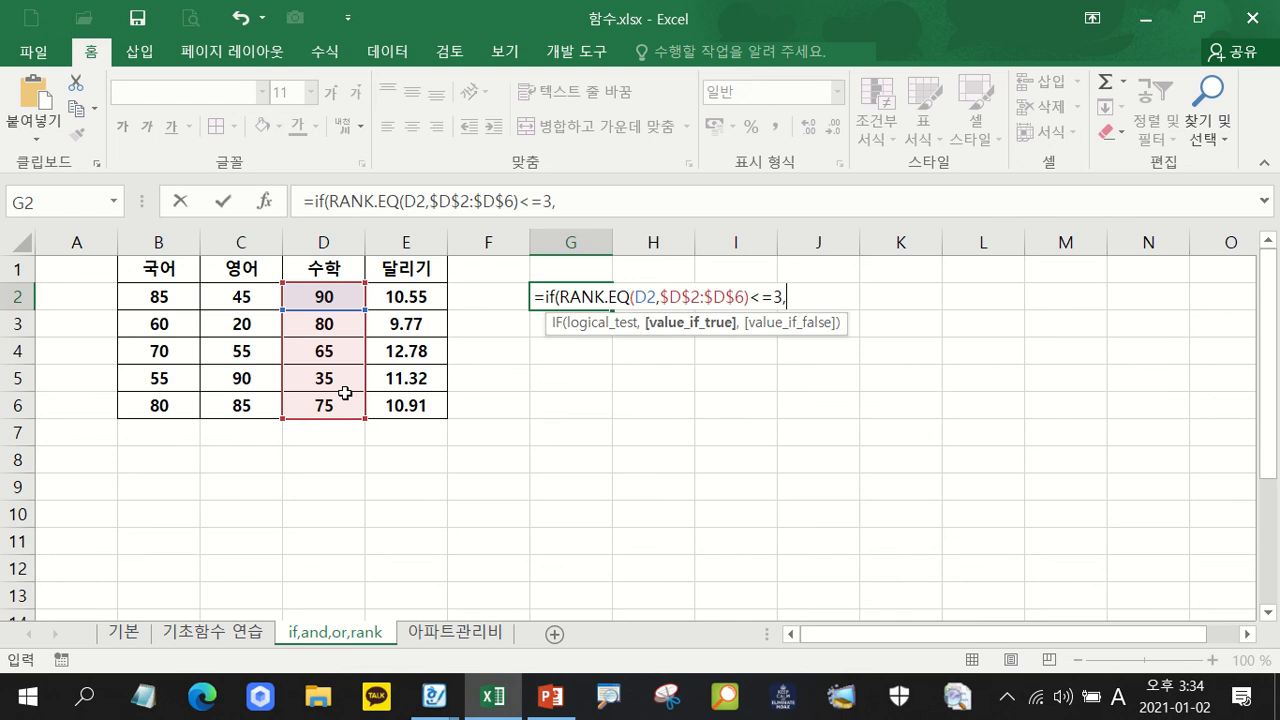
type("\"순위권\",\"\"")
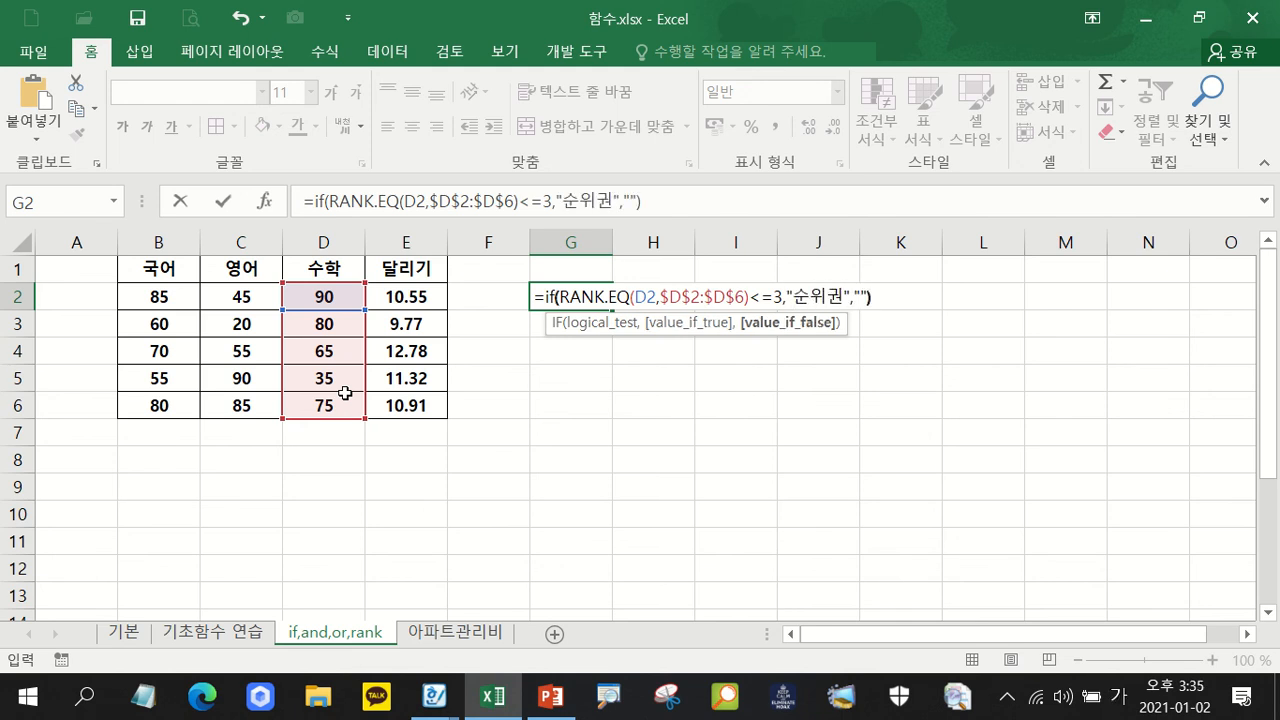
type(")")
key("Return")
left_click(570, 294)
left_click_drag(614, 315, 614, 414)
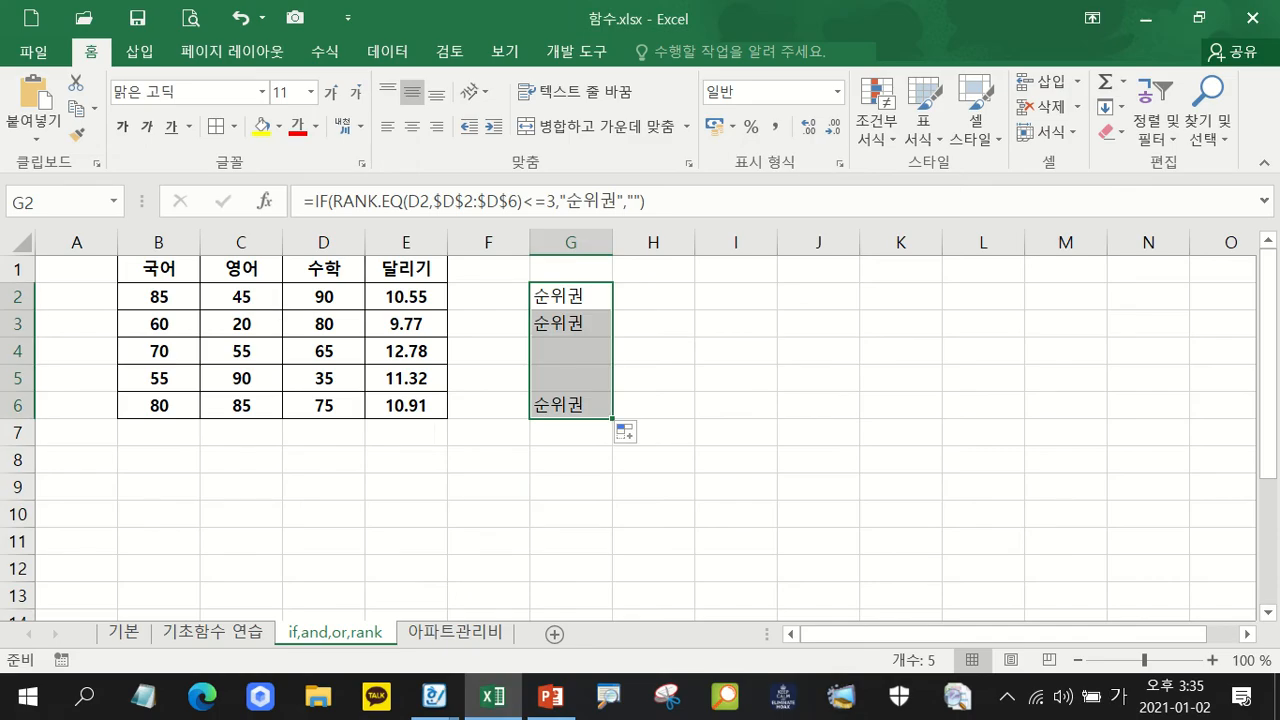
Clear the 순위권 formulas from cells G2:G6.
key("ctrl+End")
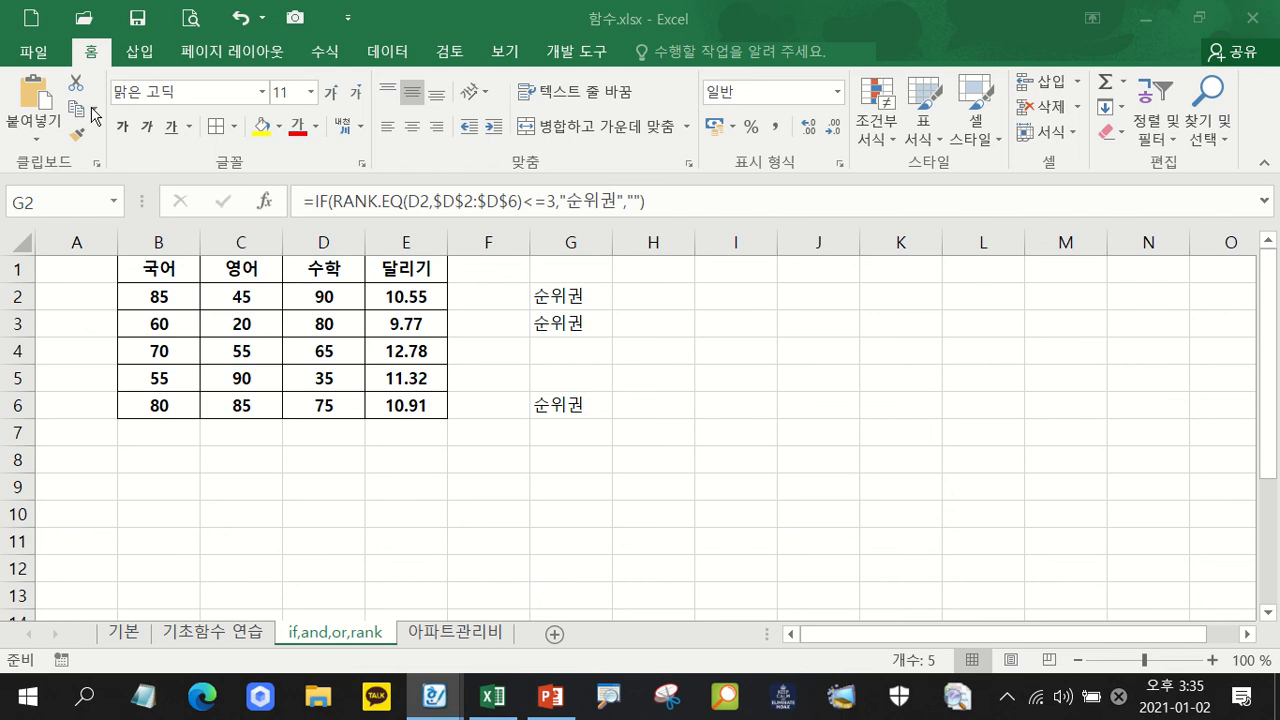
left_click(676, 350)
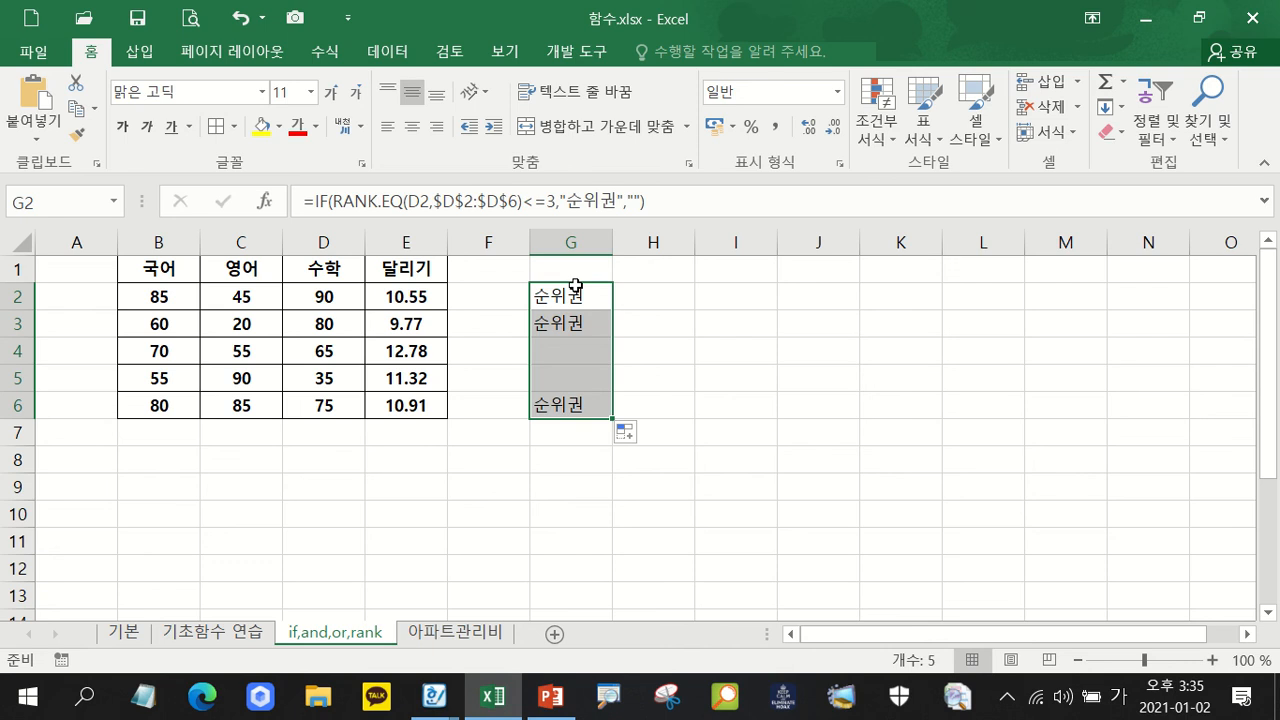
key("Delete")
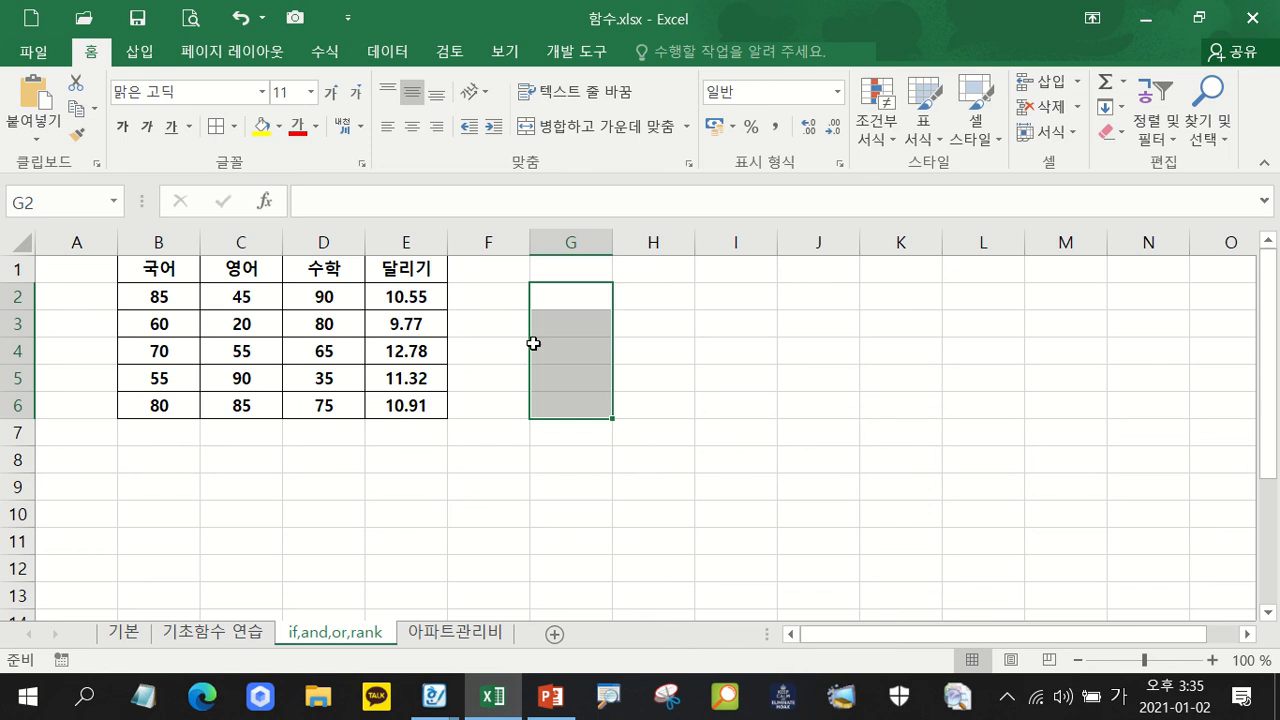
left_click(675, 316)
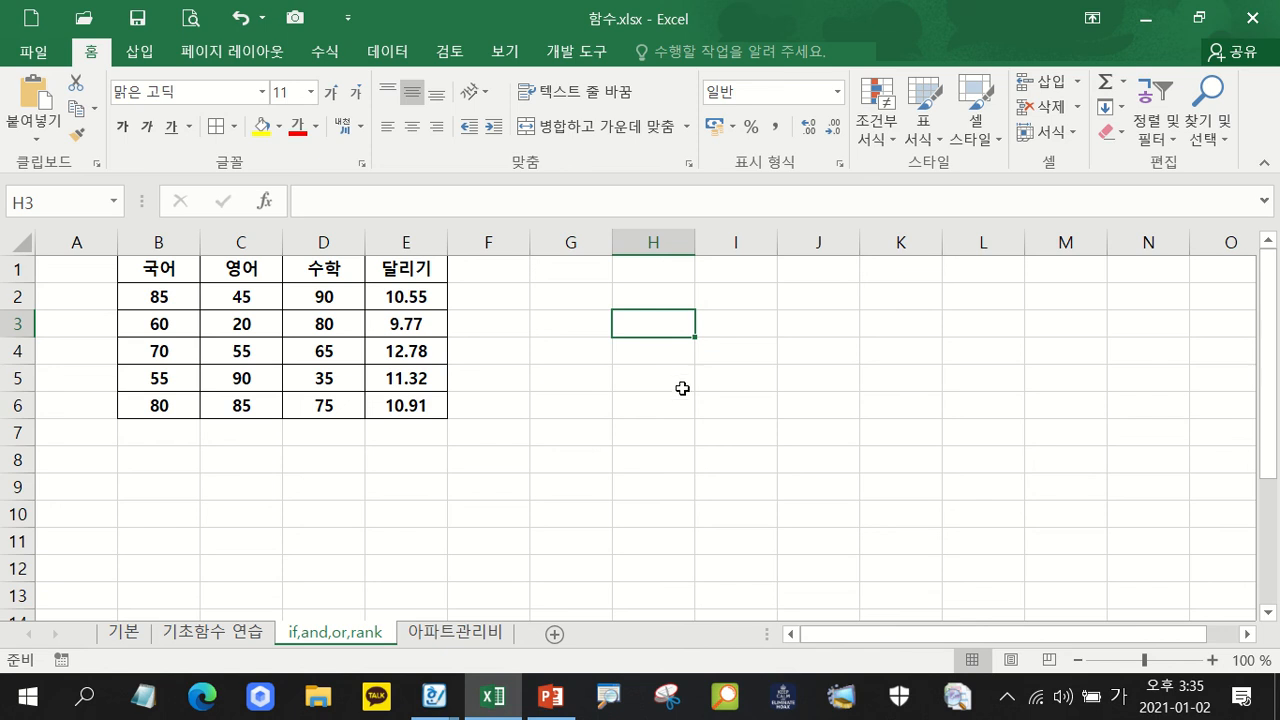
Enter the first clause of a nested formula in G2: =IF(RANK.EQ(D2,$D$2:$D$6)=1,"1위", leaving the false value open.
left_click(568, 297)
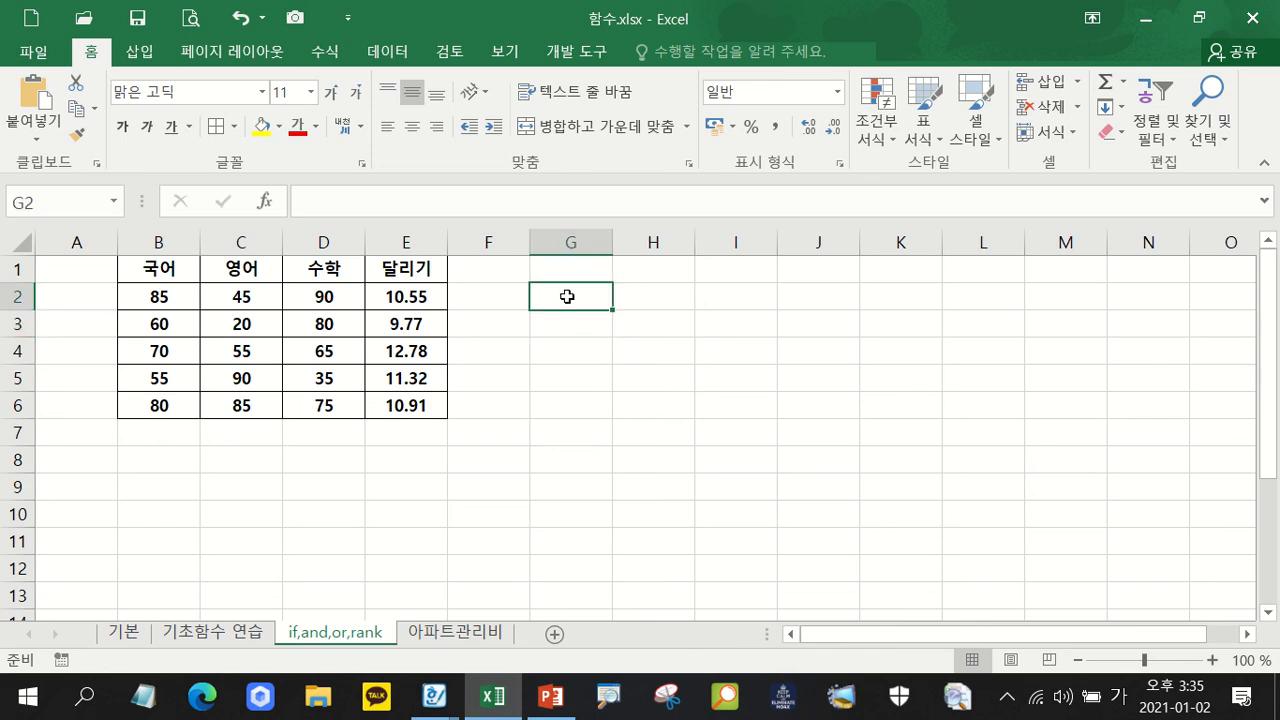
type("=if")
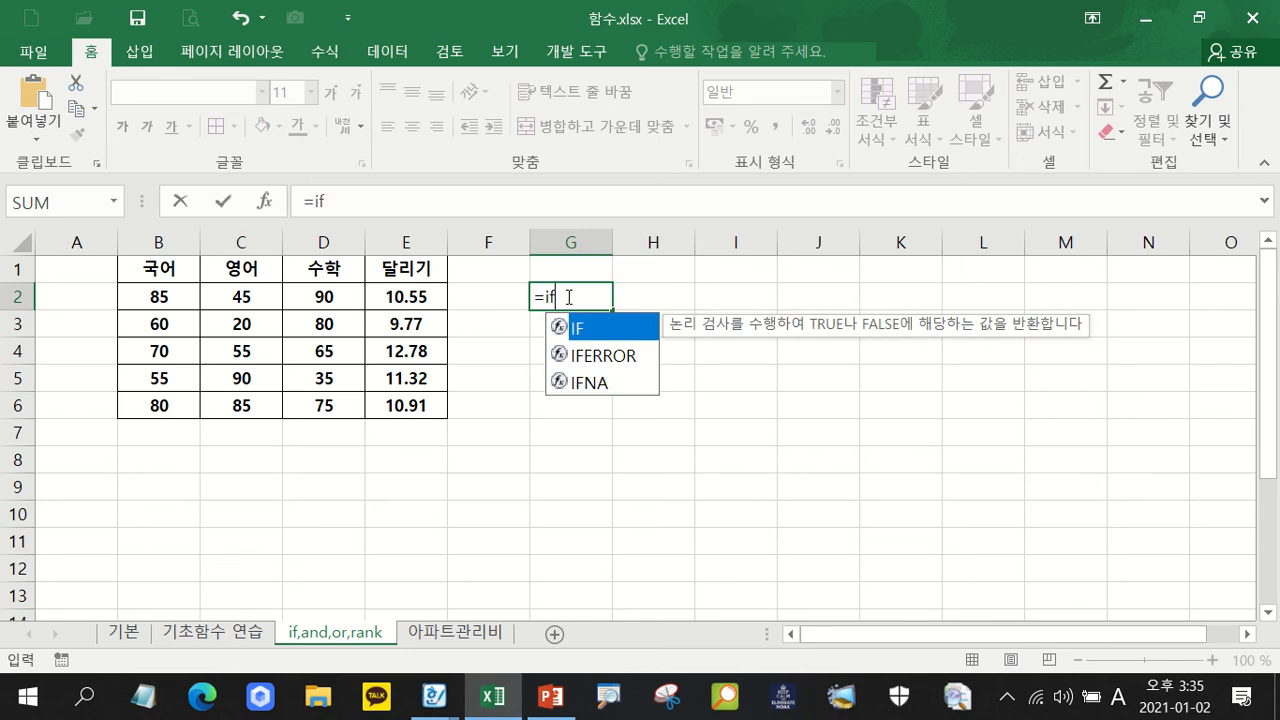
type("(rank")
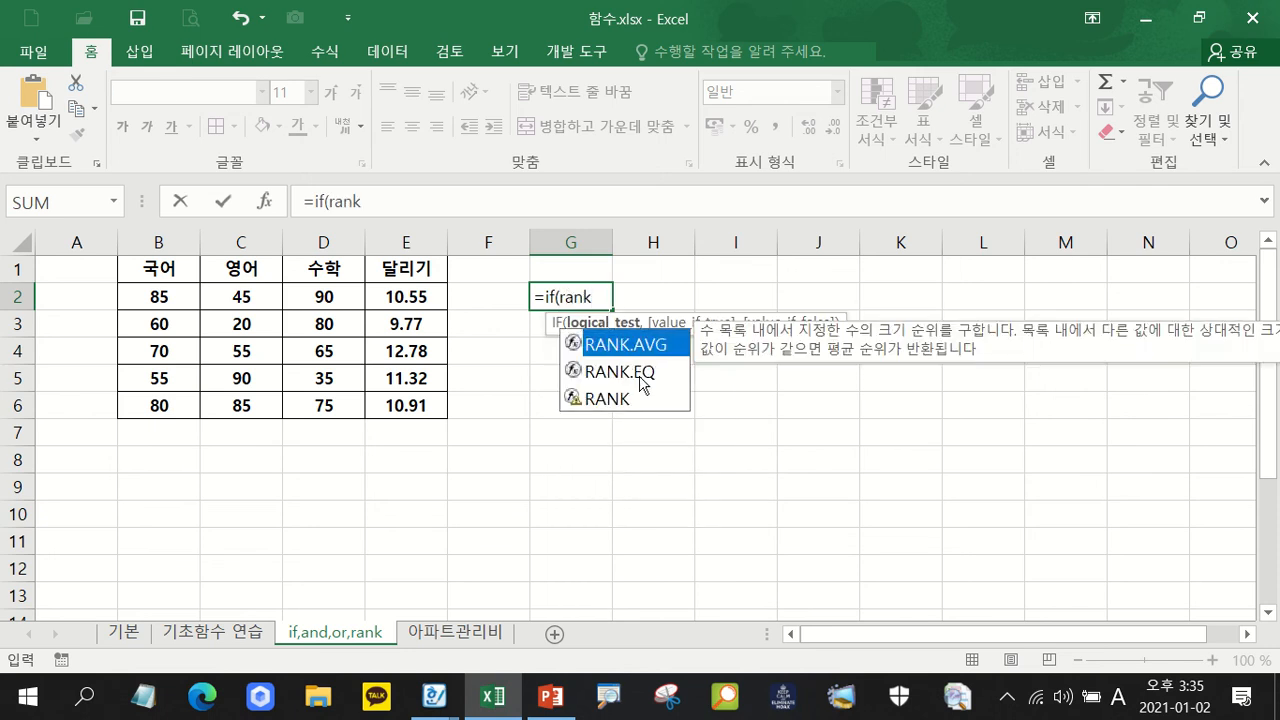
double_click(640, 372)
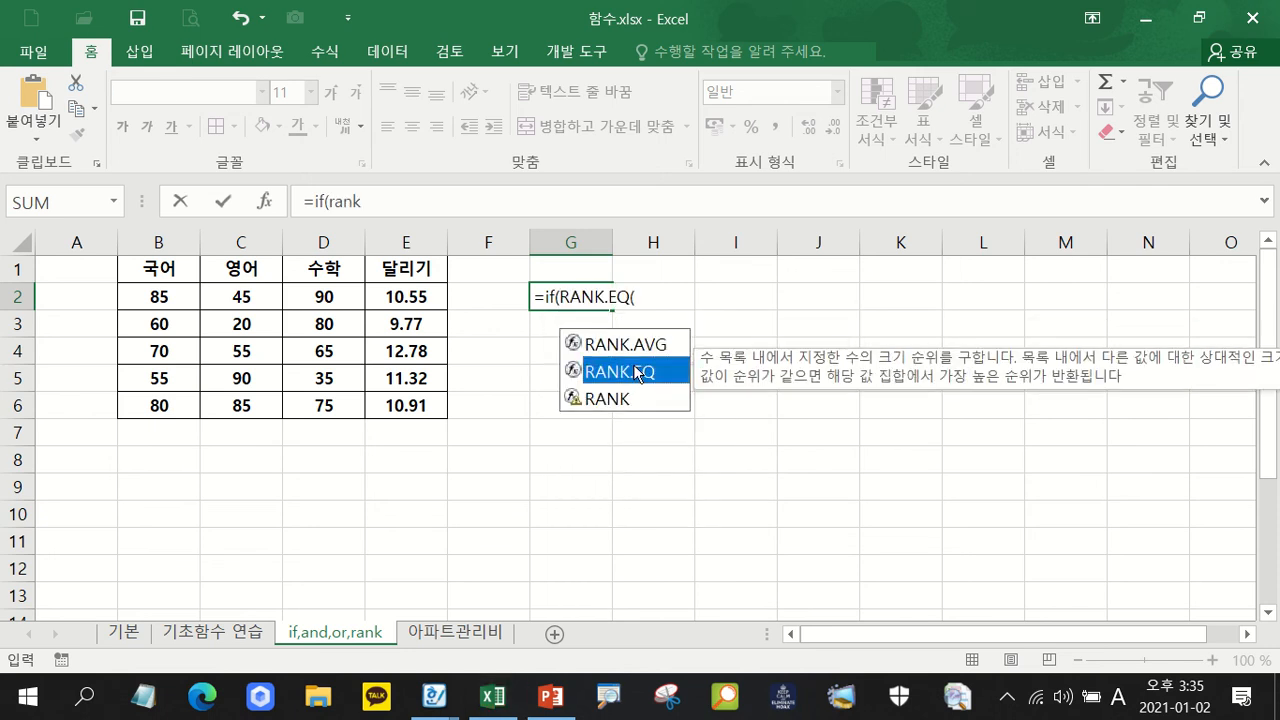
left_click(318, 297)
type(",")
left_click_drag(316, 298, 335, 413)
key("F4")
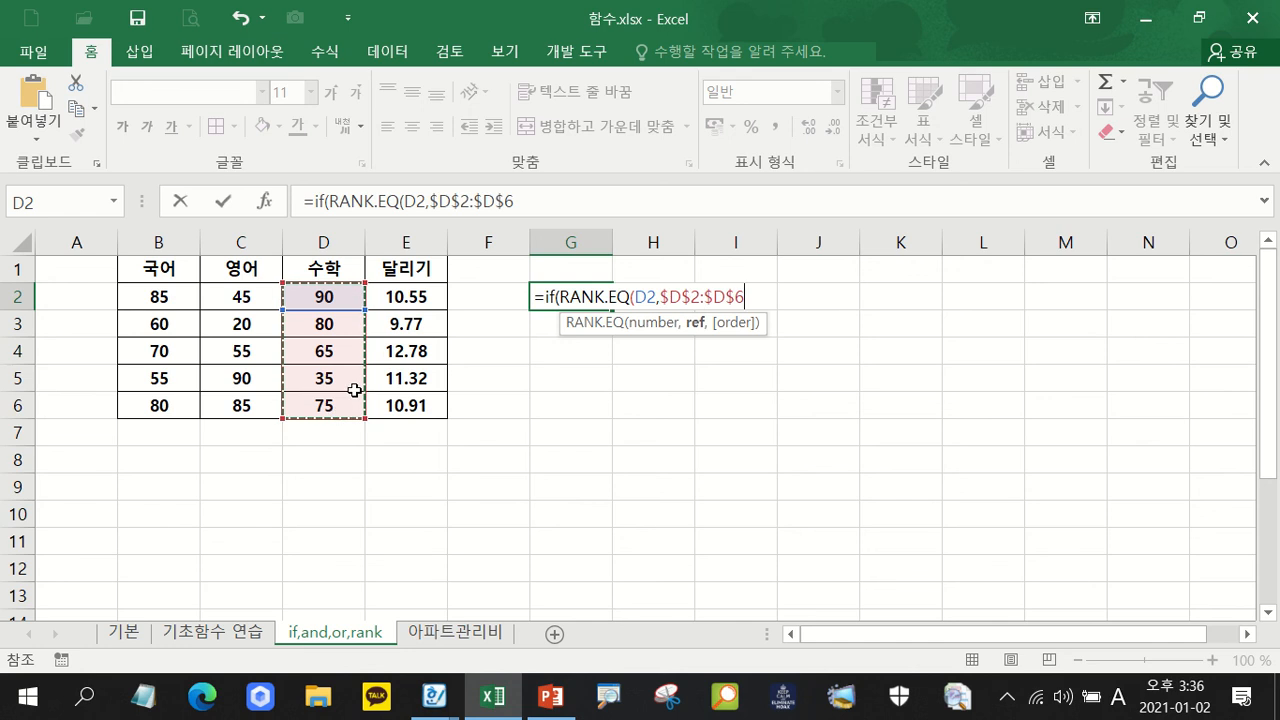
type(")")
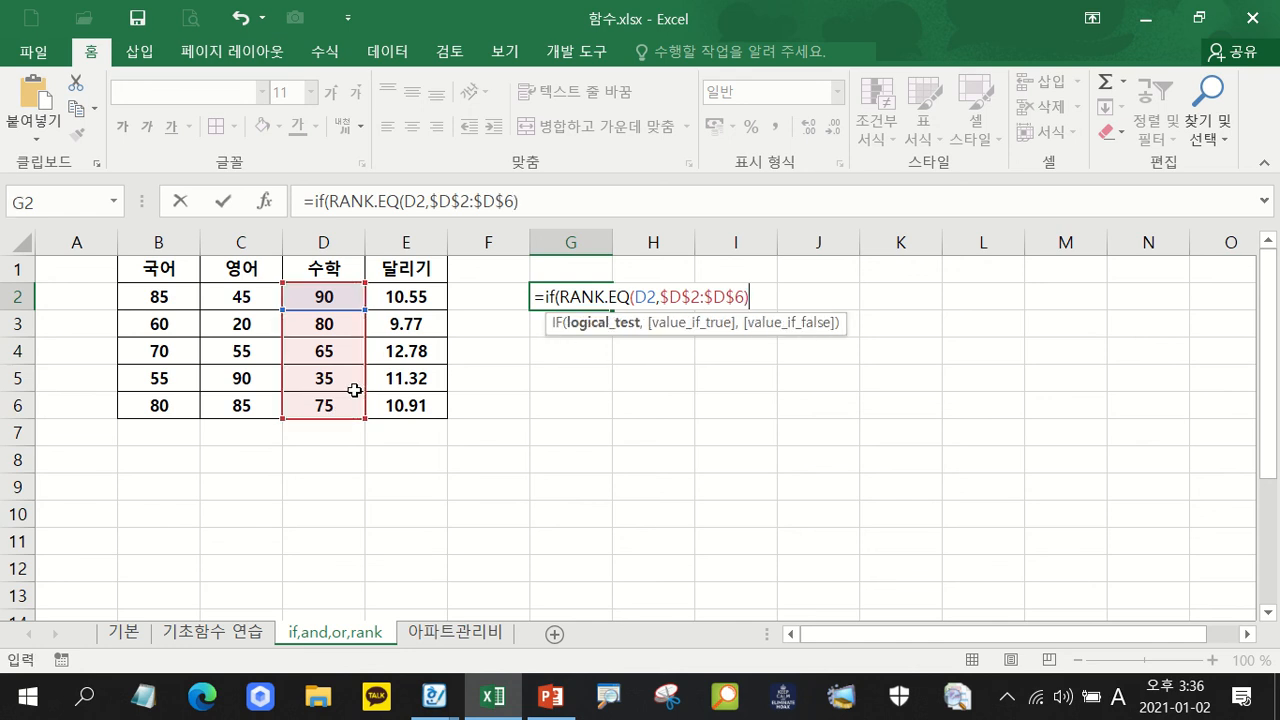
type("=1,\"1위\",")
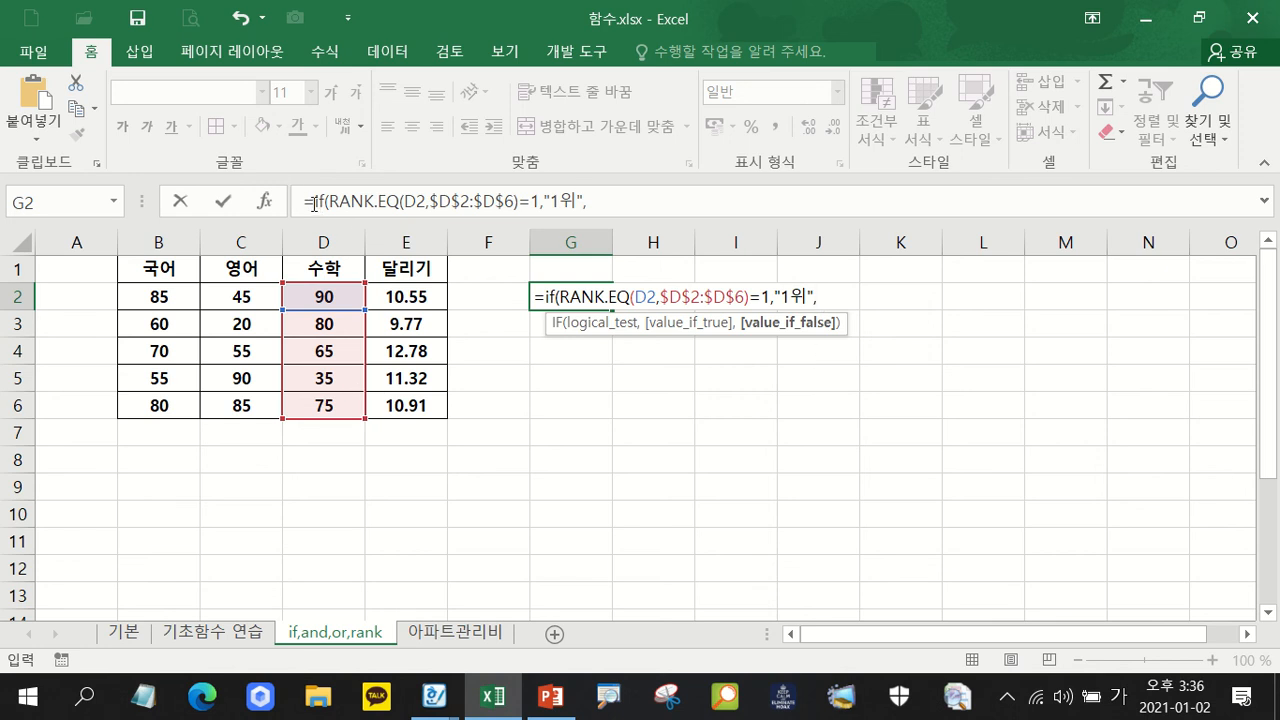
Copy the G2 formula's IF clause without the equals sign and paste it twice at the end of the formula.
left_click_drag(314, 204, 698, 191)
key("ctrl+c")
left_click(697, 205)
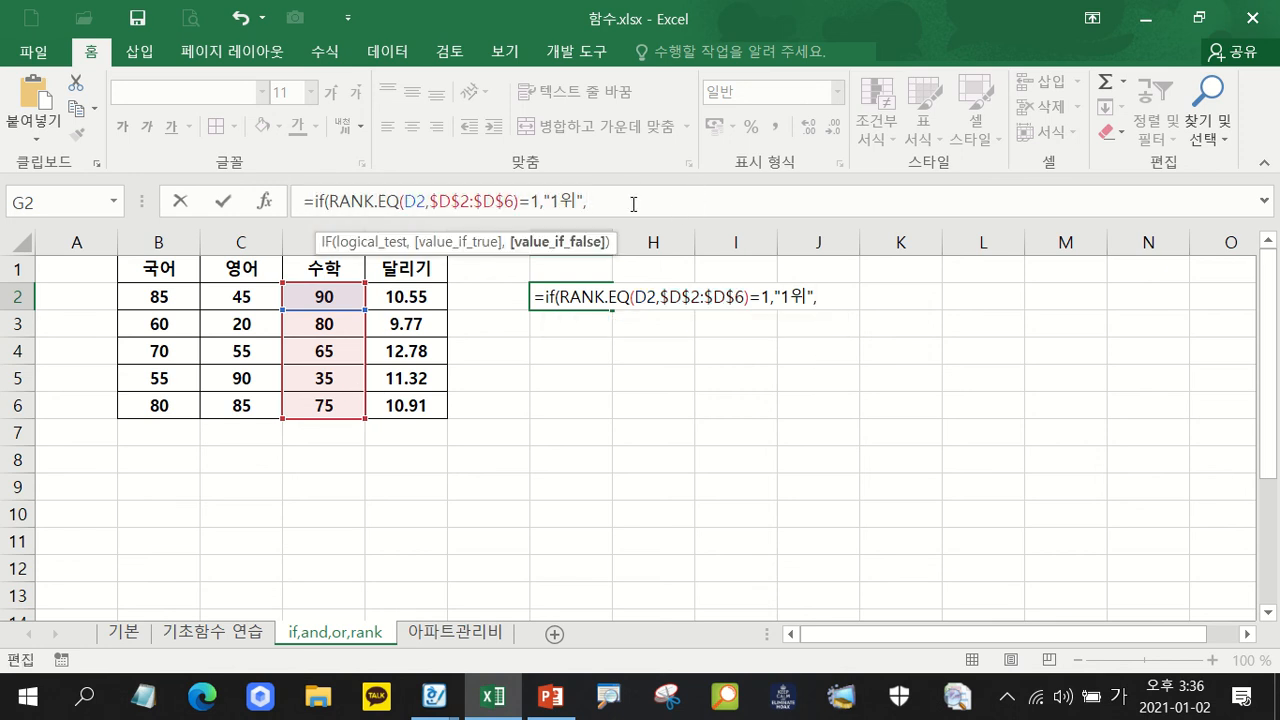
key("ctrl+v")
key("ctrl+v")
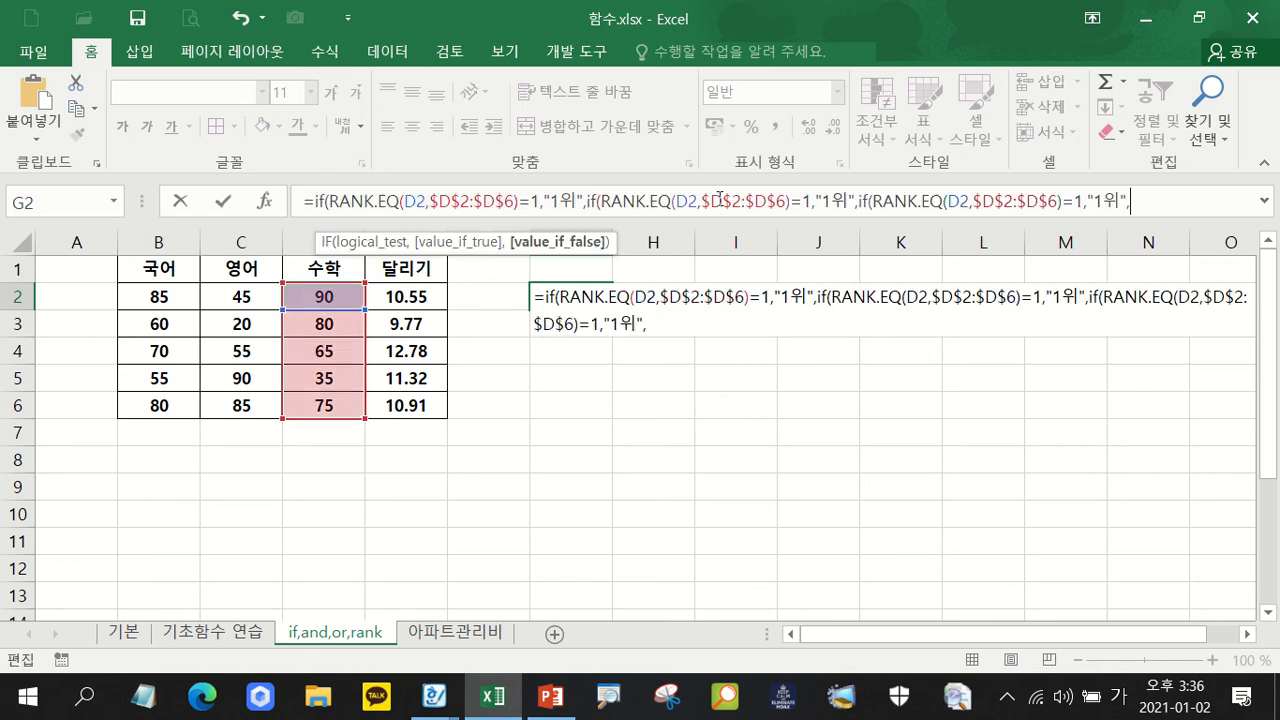
Change the second IF clause in G2 to =2,"2위" and the third to =3,"3위".
left_click(801, 204)
key("BackSpace")
type("2")
left_click_drag(822, 201, 832, 201)
type("2")
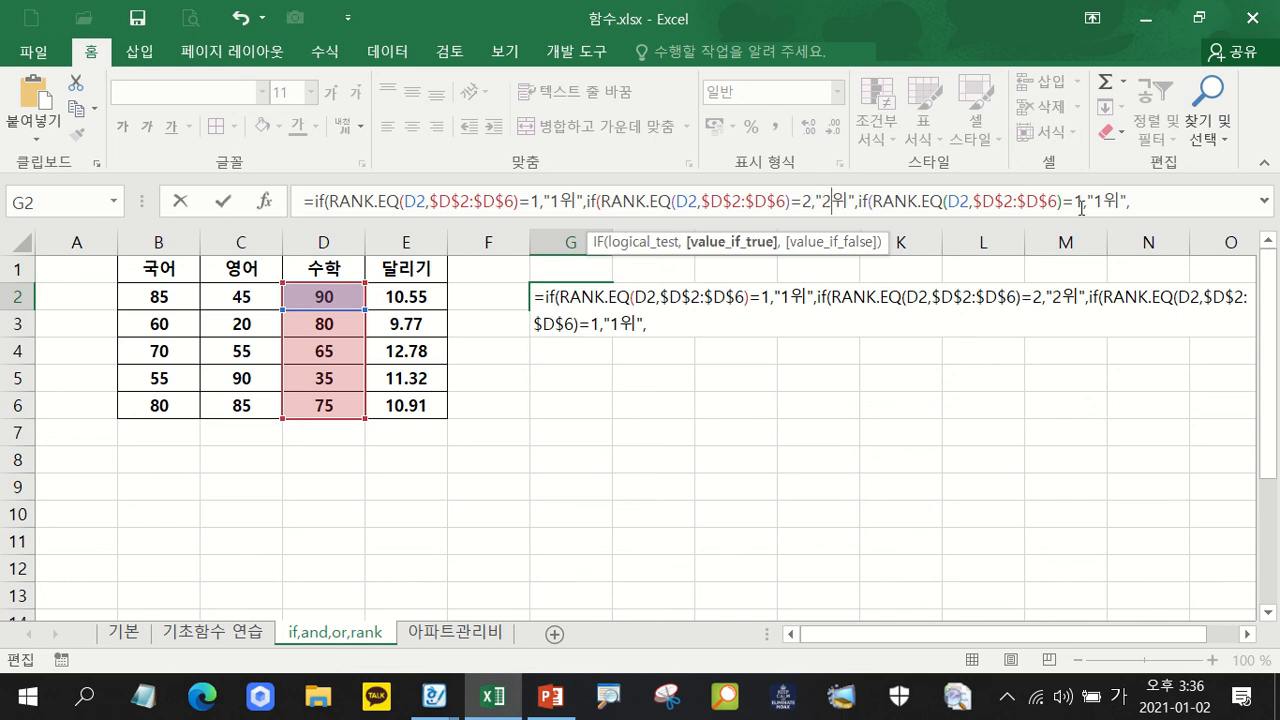
left_click_drag(1073, 201, 1084, 201)
type("3")
left_click_drag(1097, 202, 1106, 204)
type("3")
Finish the nested G2 formula with "" as the last false value and three closing parentheses, and copy it down to G6.
left_click(1154, 203)
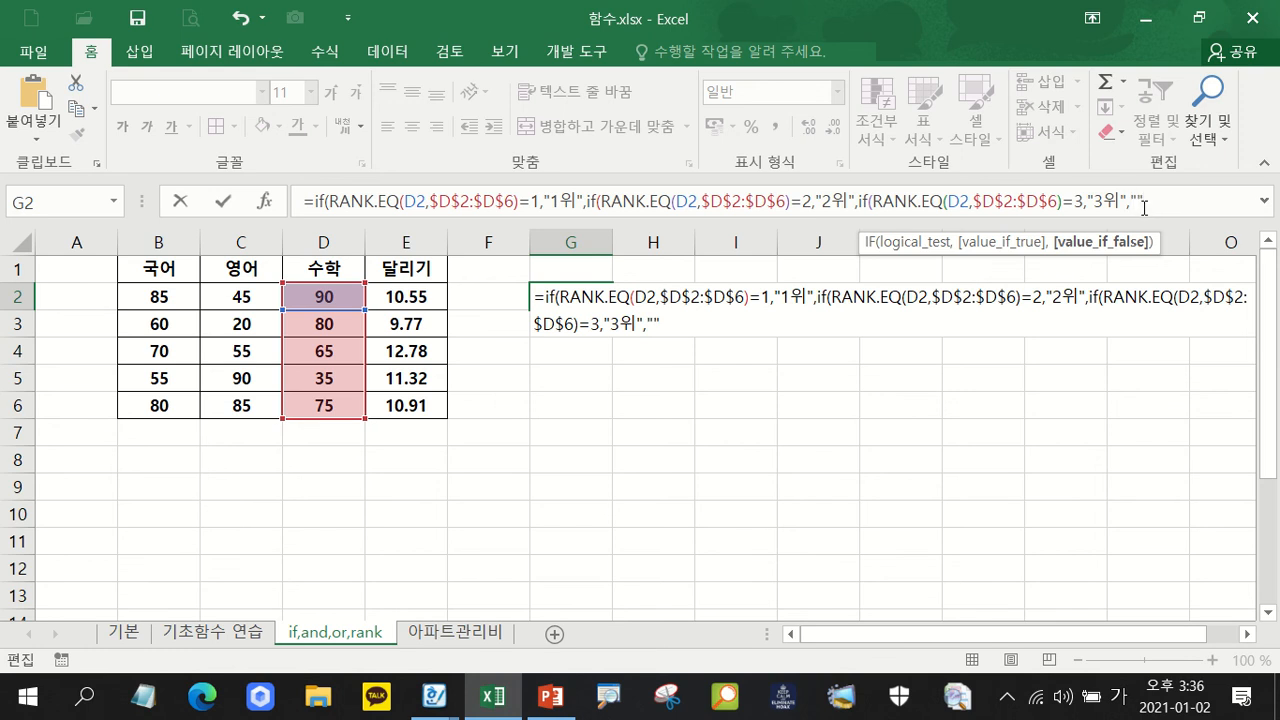
type(")))")
key("Return")
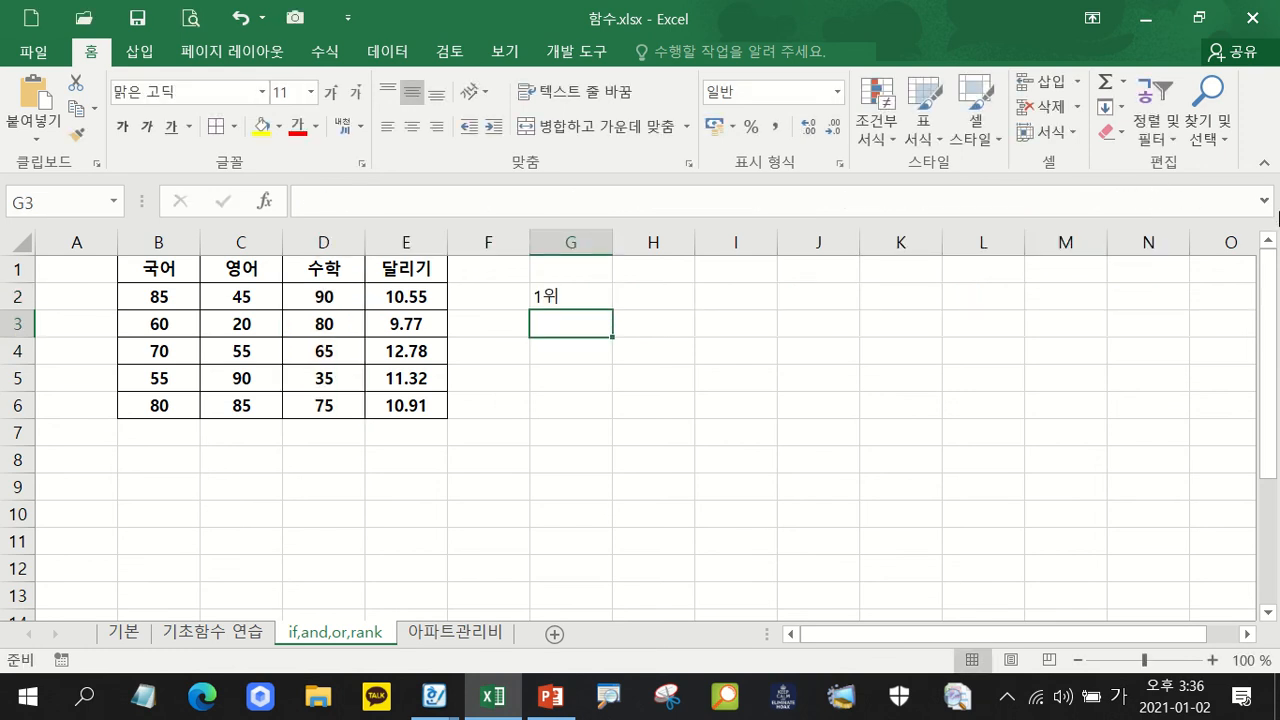
left_click(596, 304)
left_click_drag(612, 310, 618, 418)
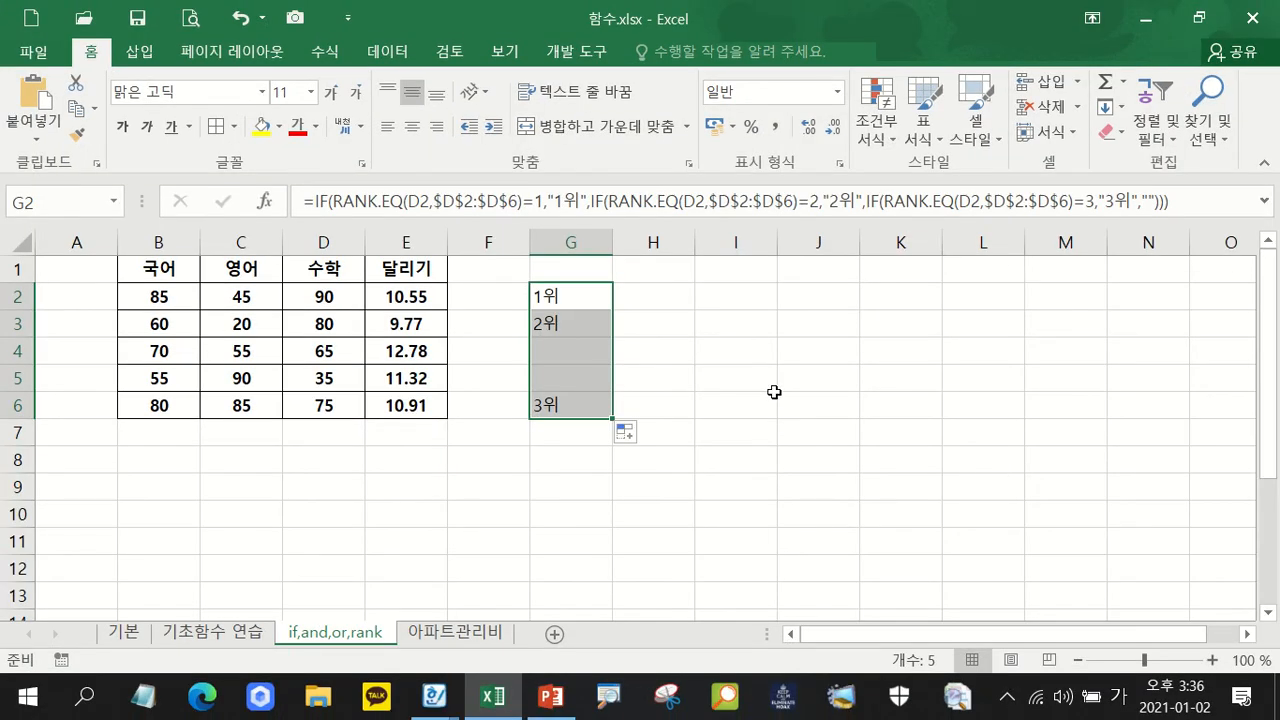
left_click(919, 556)
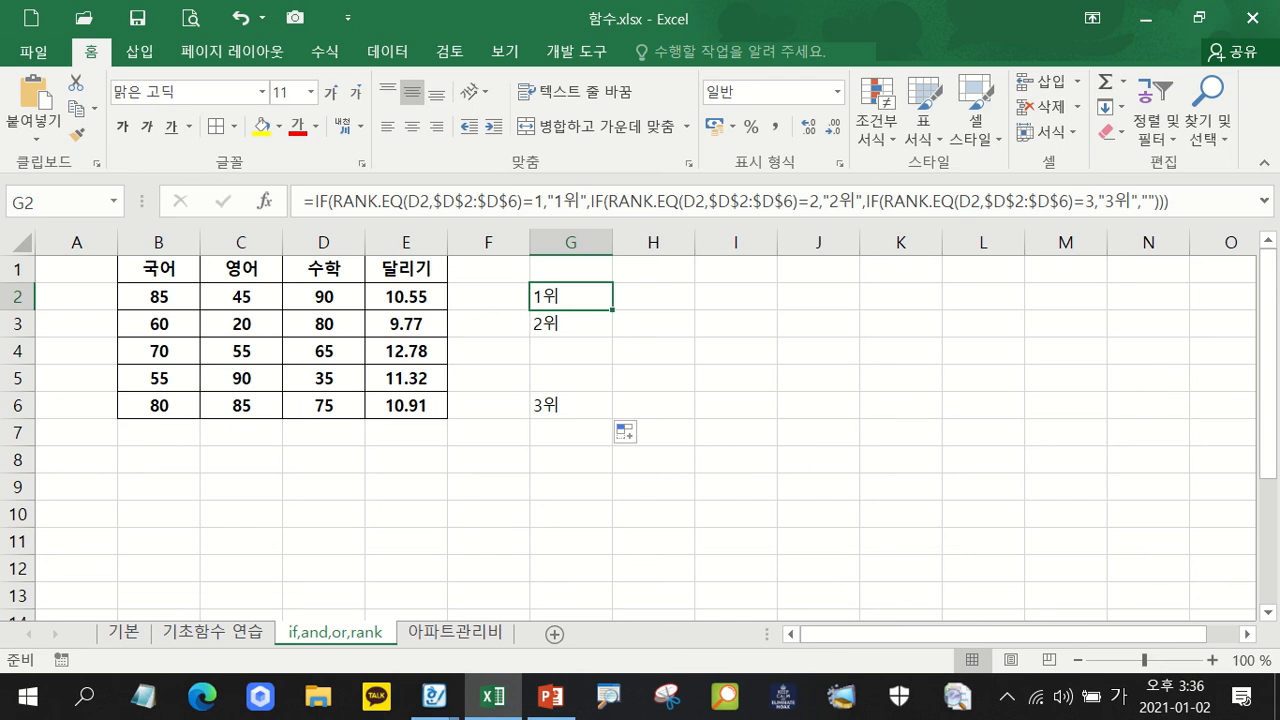
key("alt+Tab")
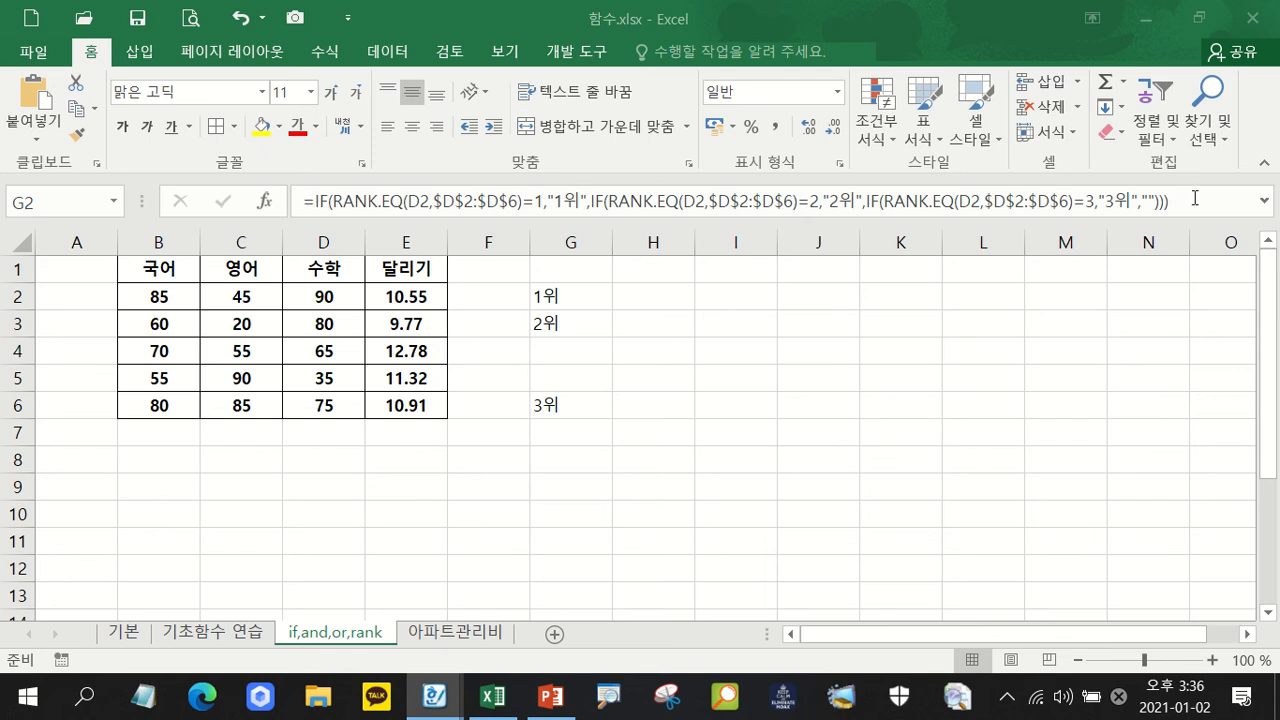
Start a formula in H2 with =IF(RANK.EQ(D2,$D$2:$D$6)<=3, leaving the true and false values open.
left_click(664, 297)
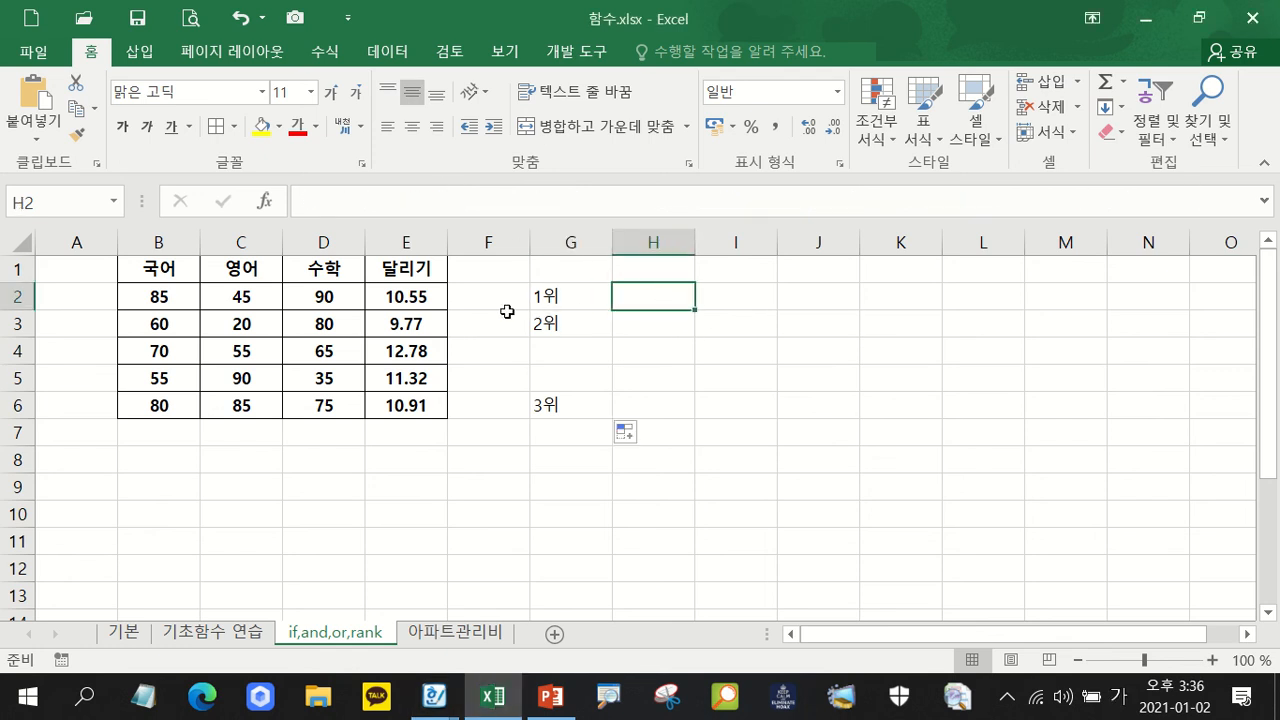
type("=if(")
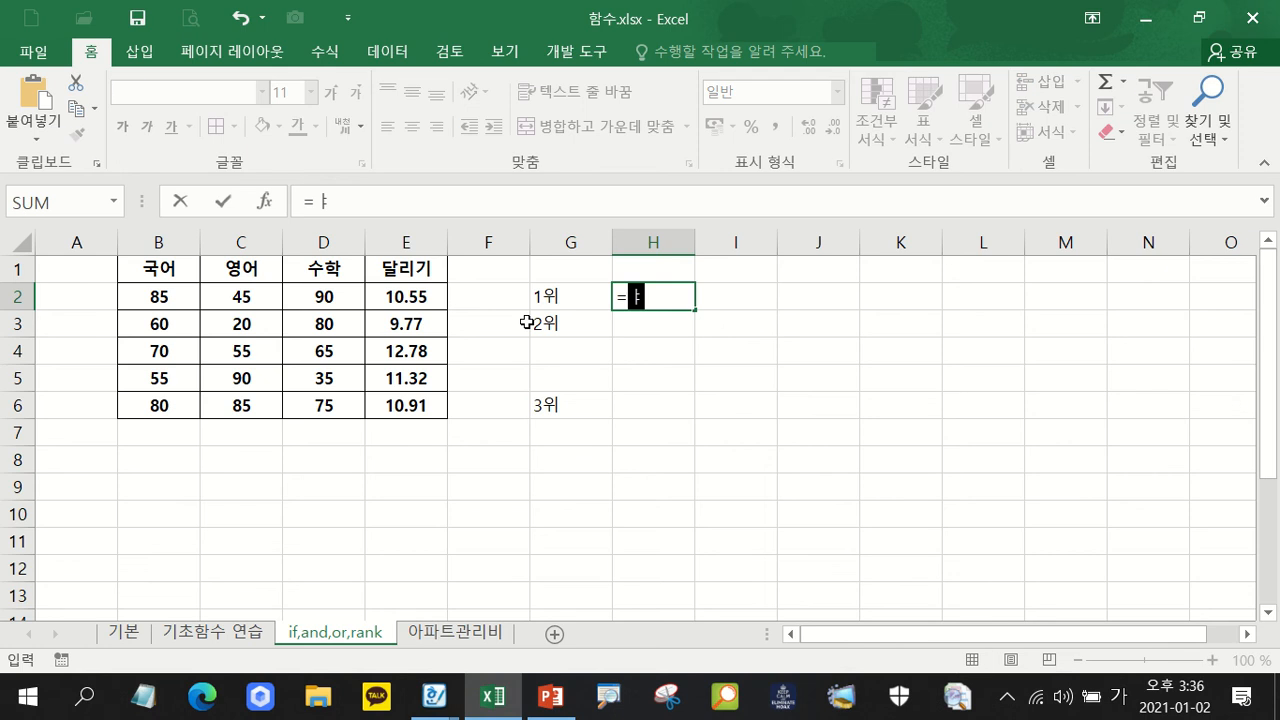
key("Hangul")
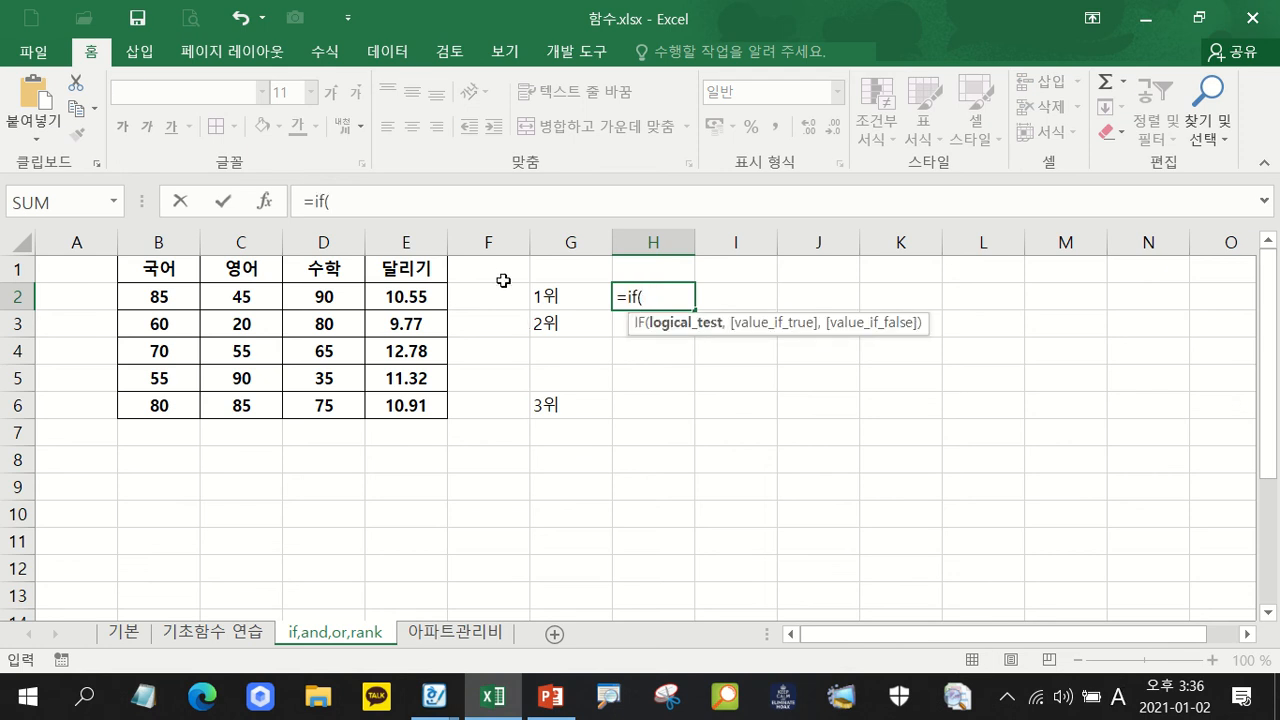
type("rank")
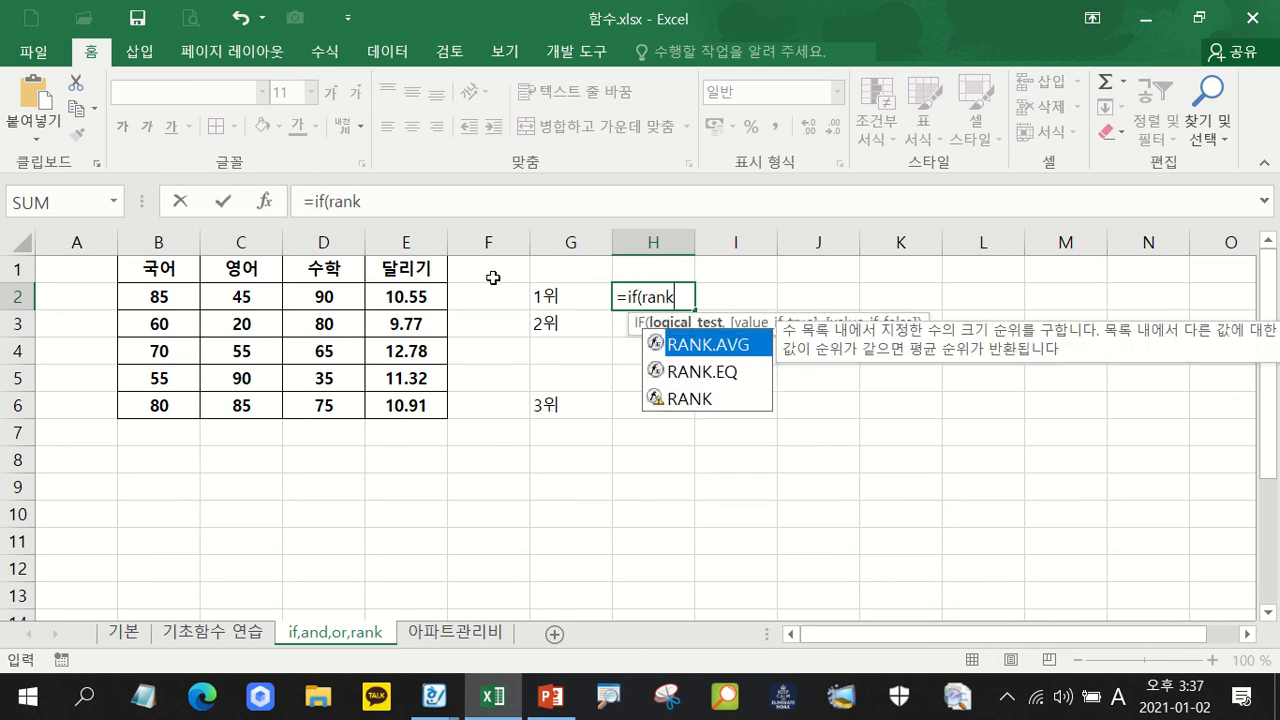
double_click(707, 378)
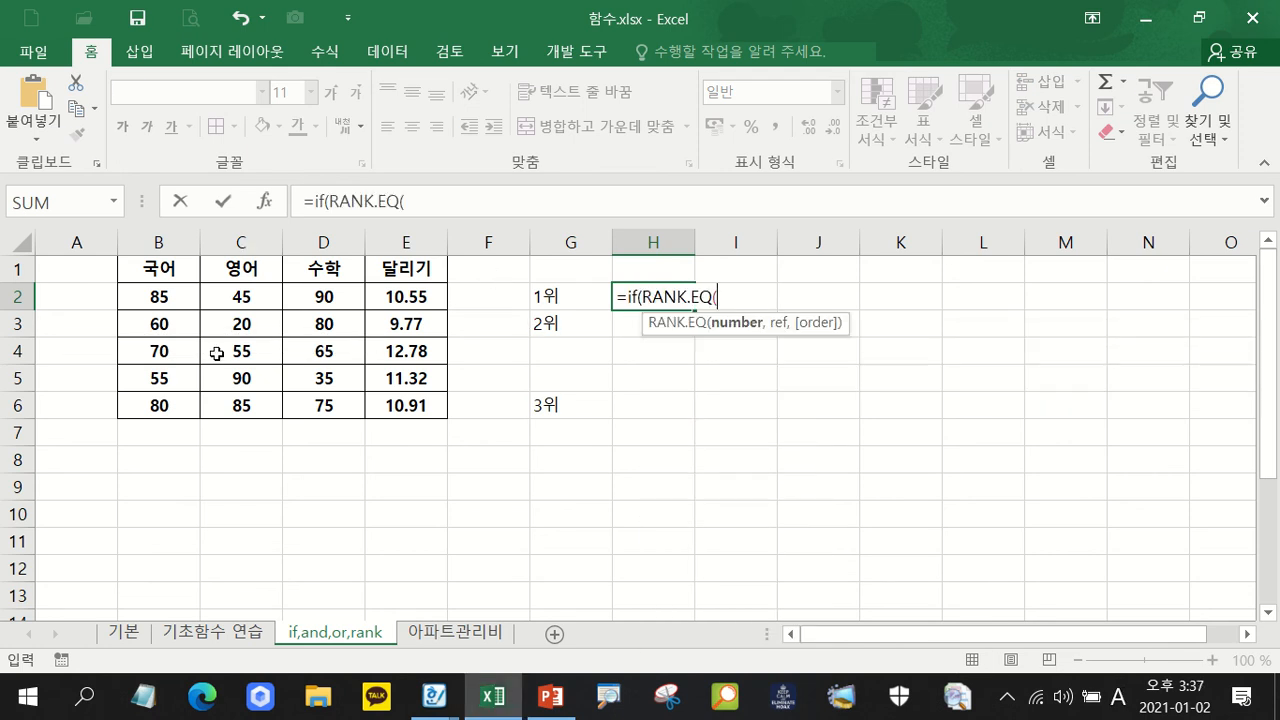
left_click(334, 294)
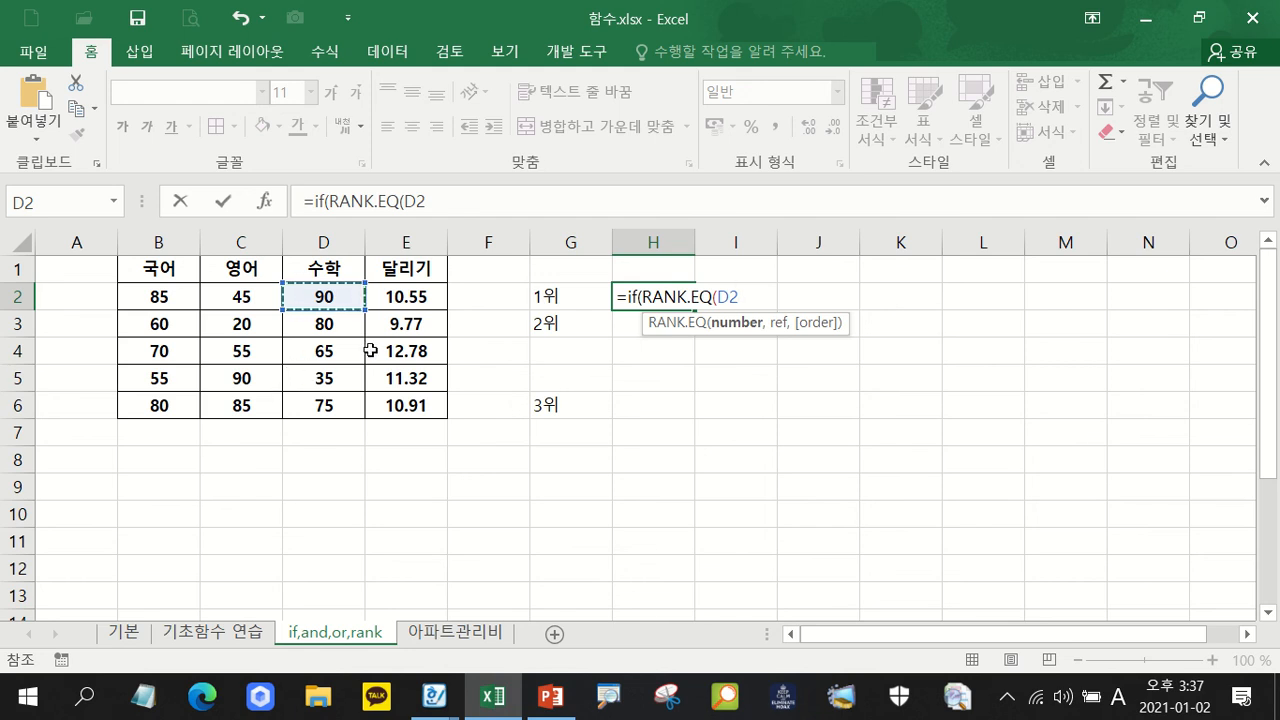
type(",")
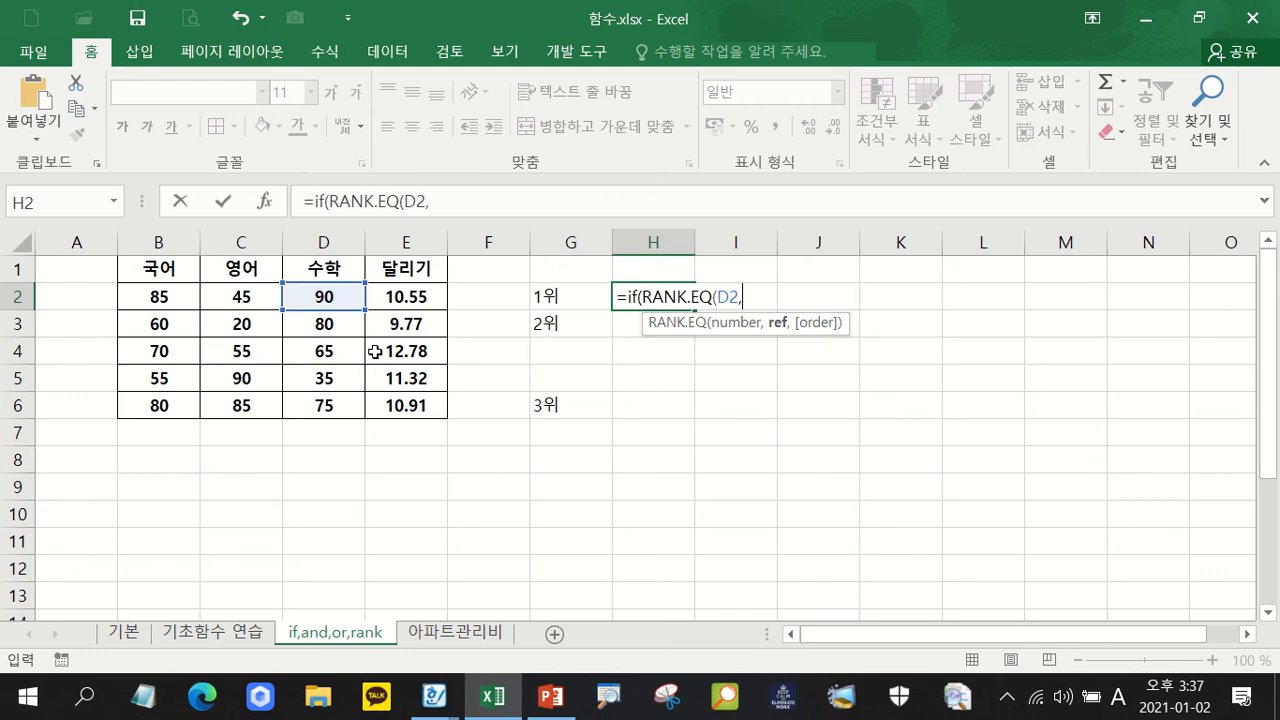
left_click_drag(358, 300, 347, 407)
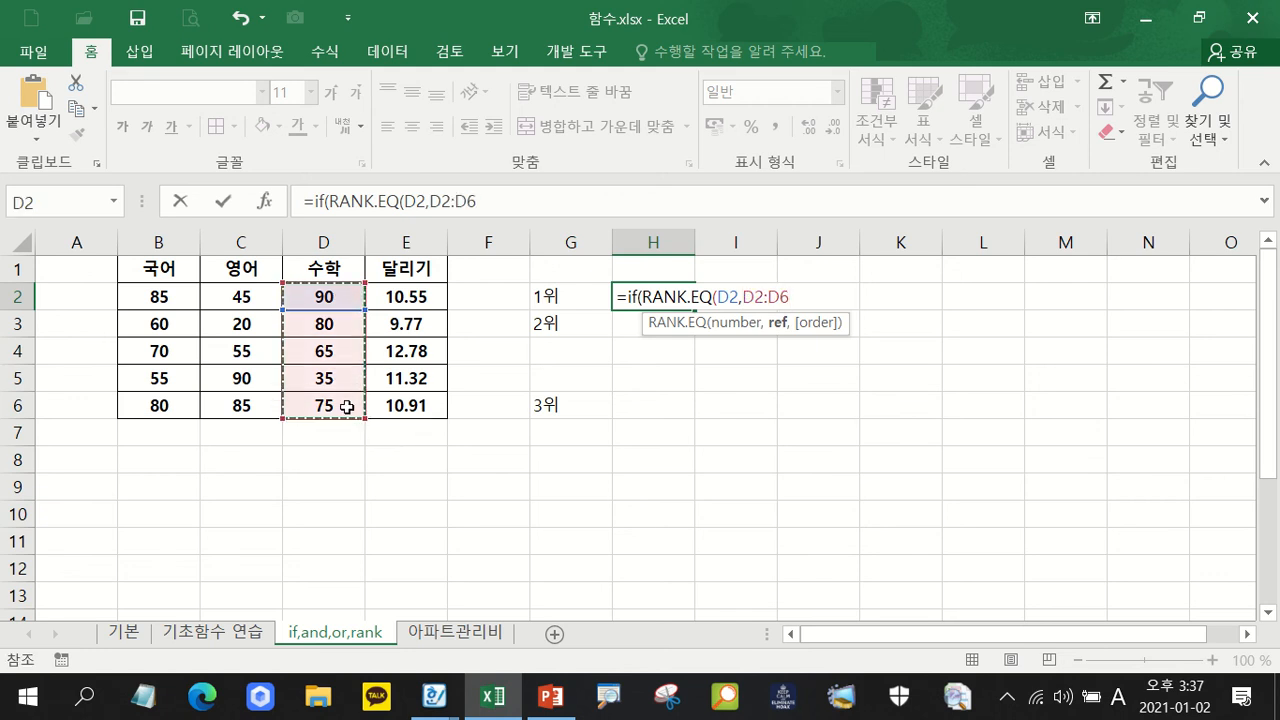
key("F4")
type(")")
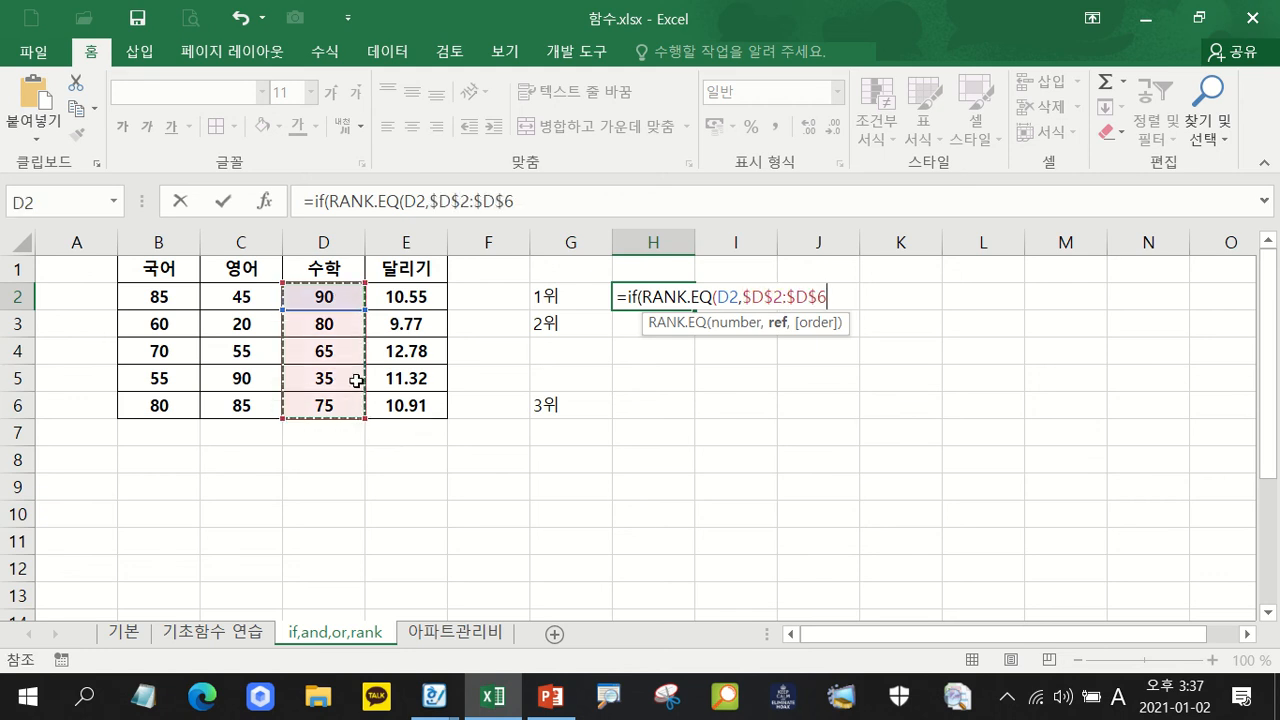
type("<=")
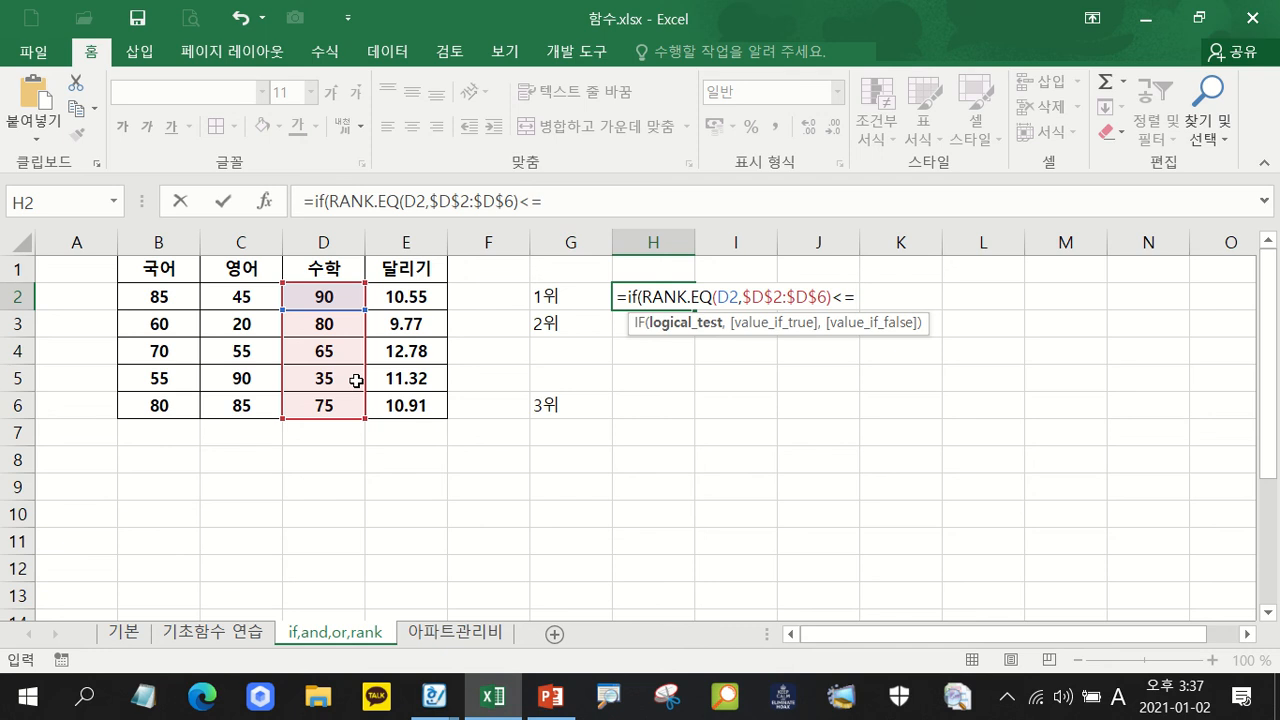
type("3,")
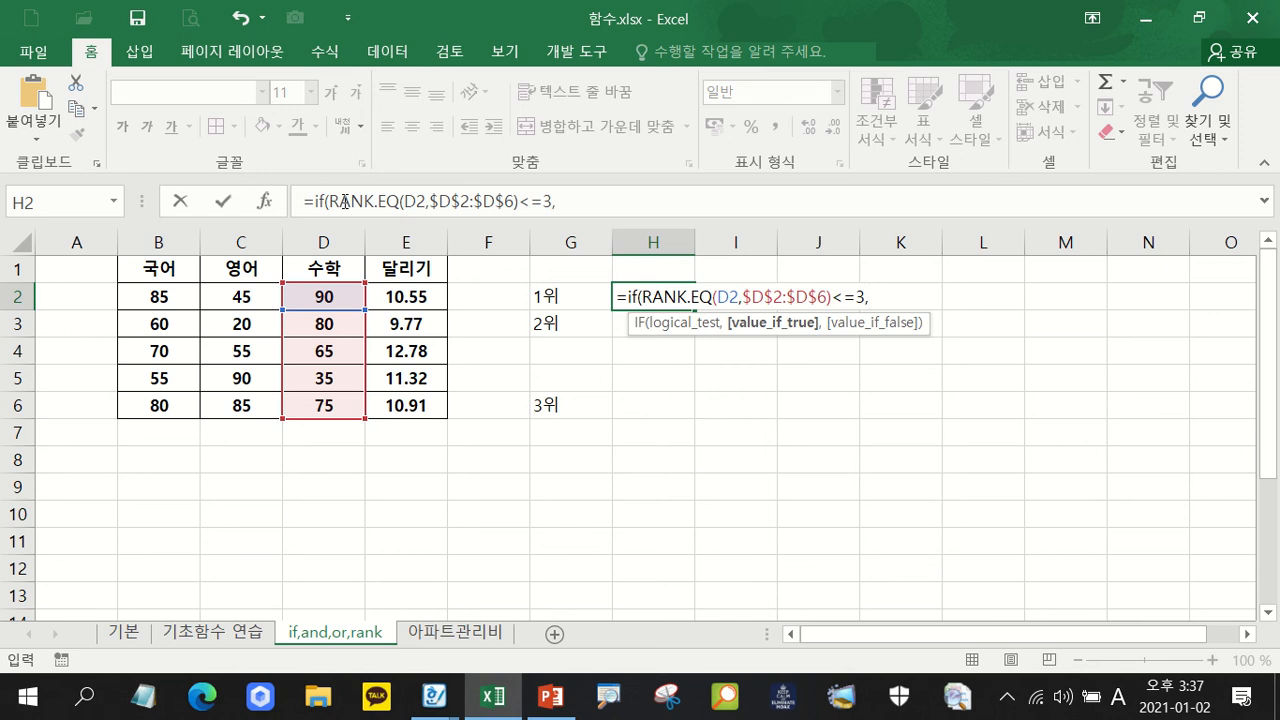
Copy the RANK.EQ expression within the H2 formula, paste it as the true value and append &"위" followed by a comma.
left_click_drag(328, 200, 523, 207)
key("ctrl+c")
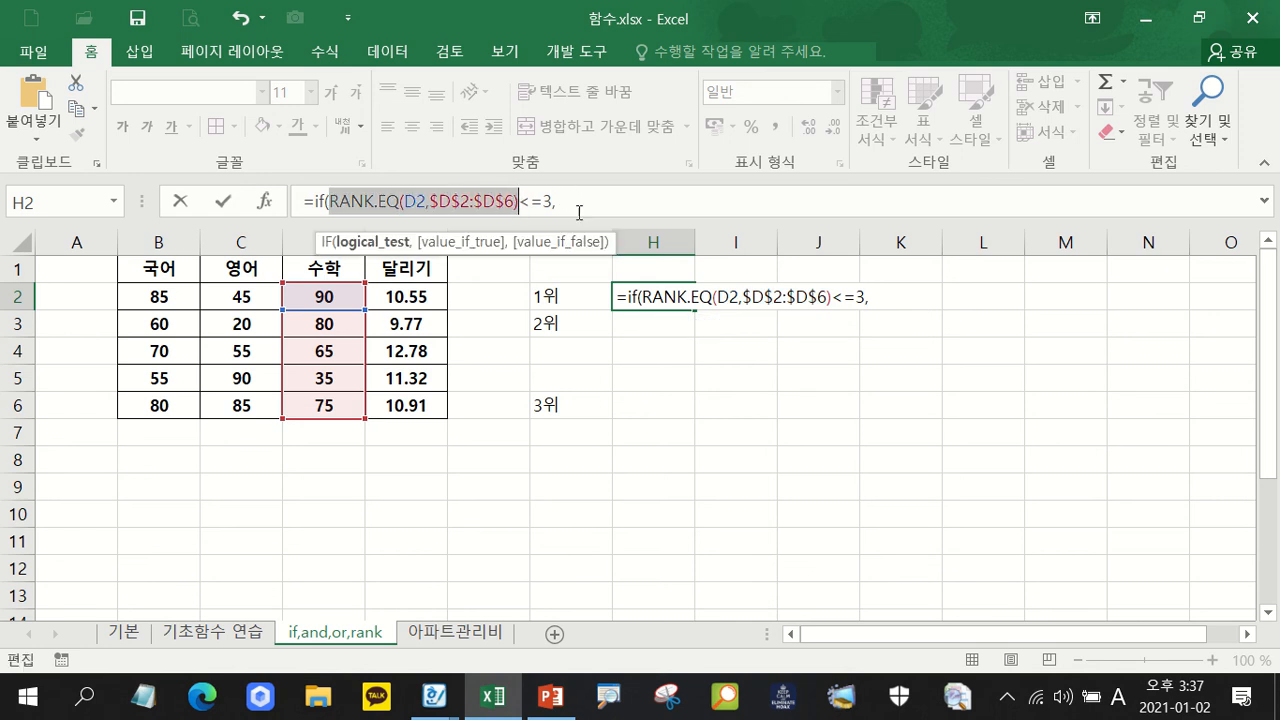
left_click(583, 196)
key("ctrl+v")
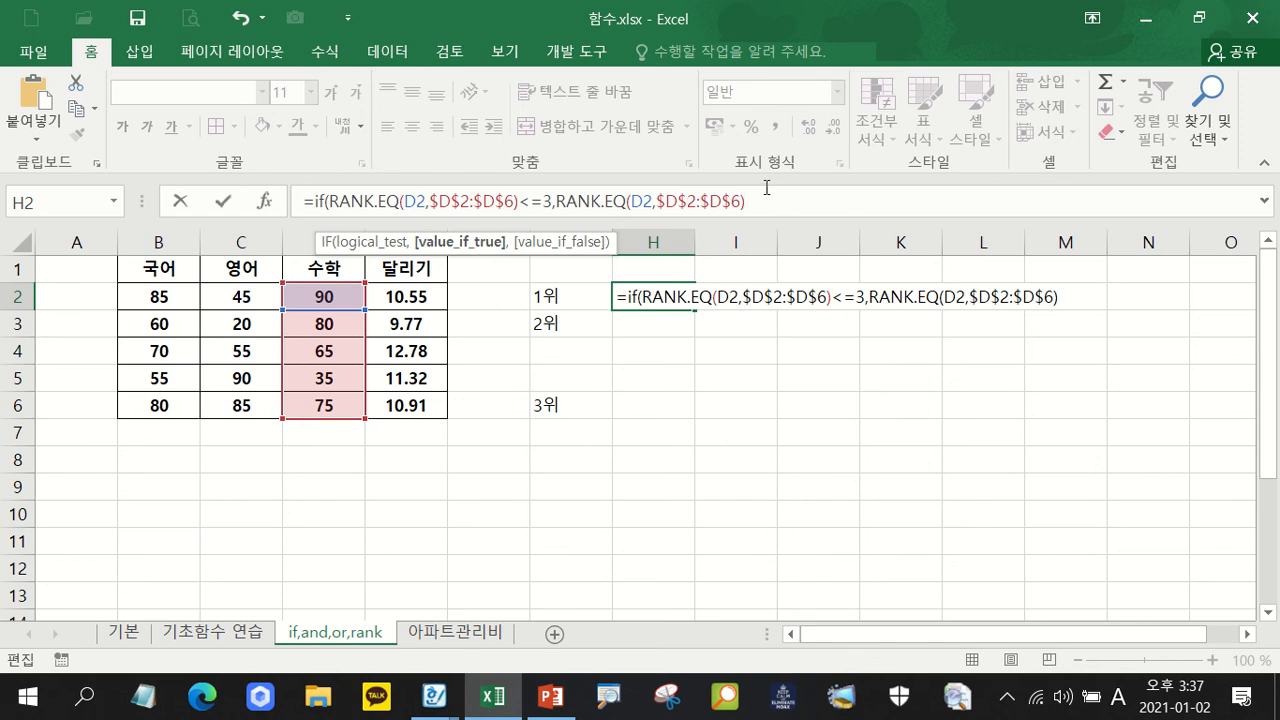
type("&\"")
key("Hangul")
type("위\",")
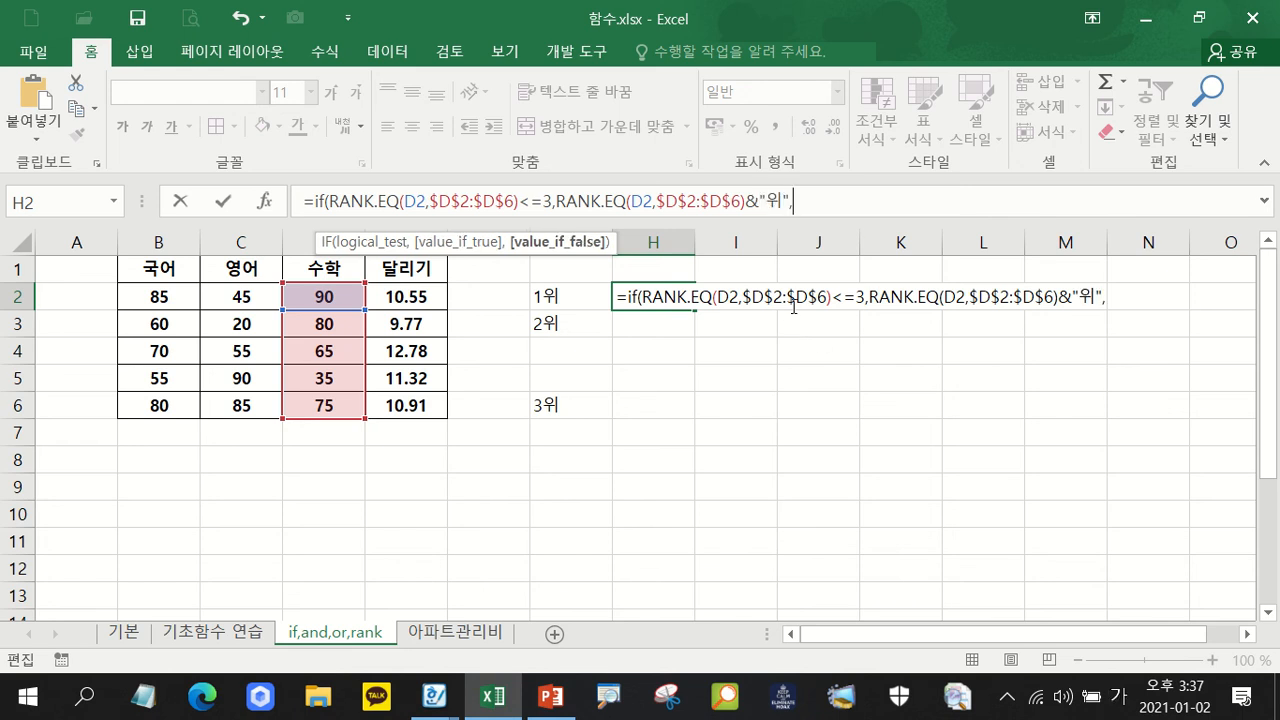
Finish the H2 formula with "" as the false value and a closing parenthesis, and copy it down to H6.
type("\"\")")
key("Return")
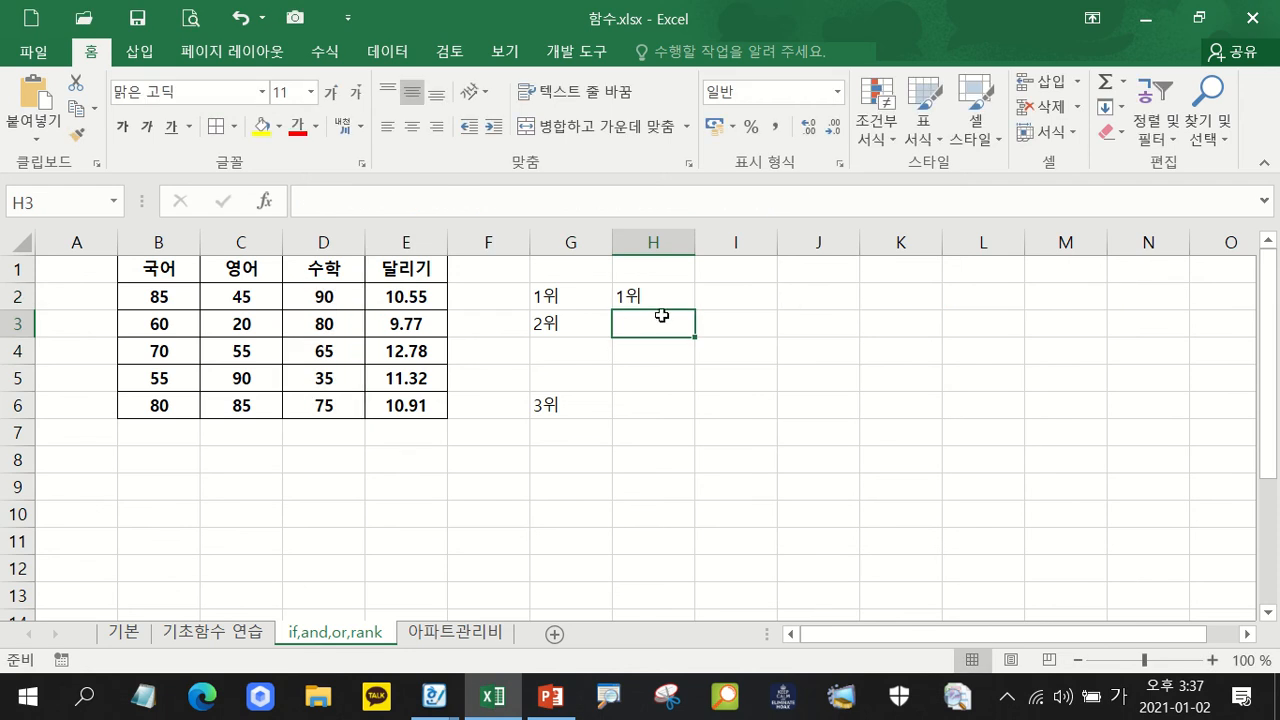
left_click(688, 306)
left_click_drag(692, 310, 702, 415)
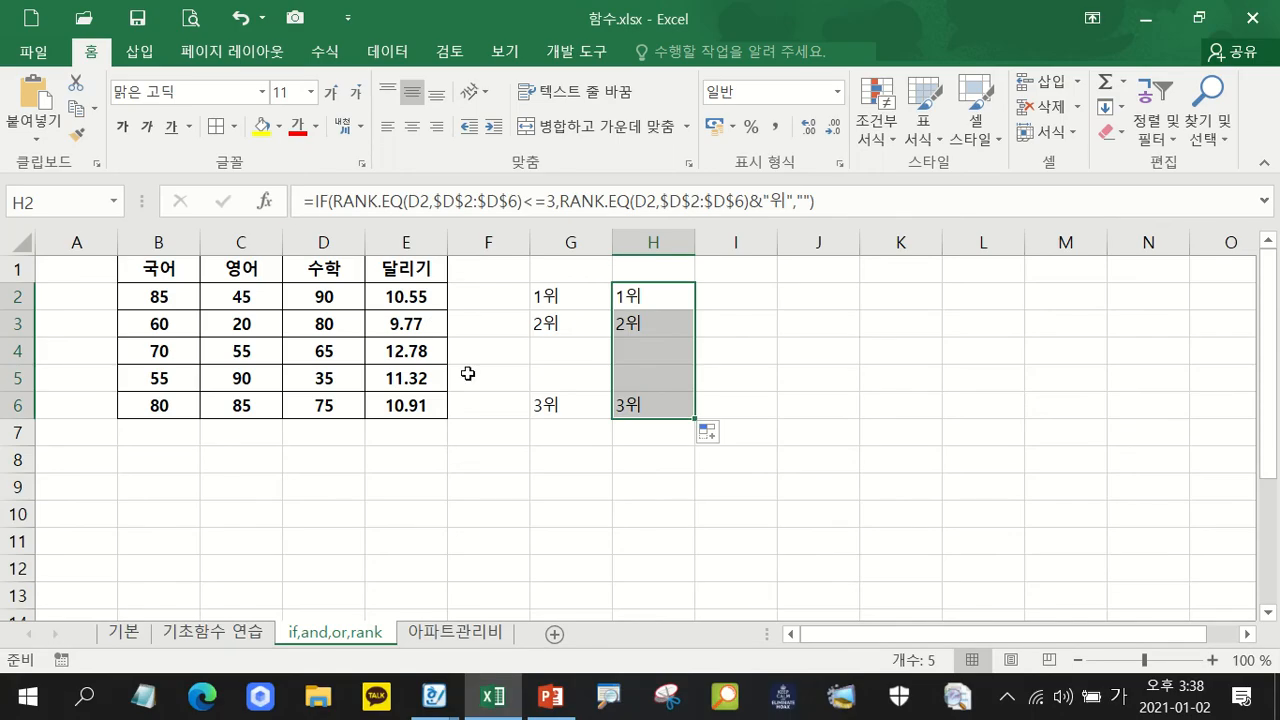
left_click_drag(961, 340, 961, 356)
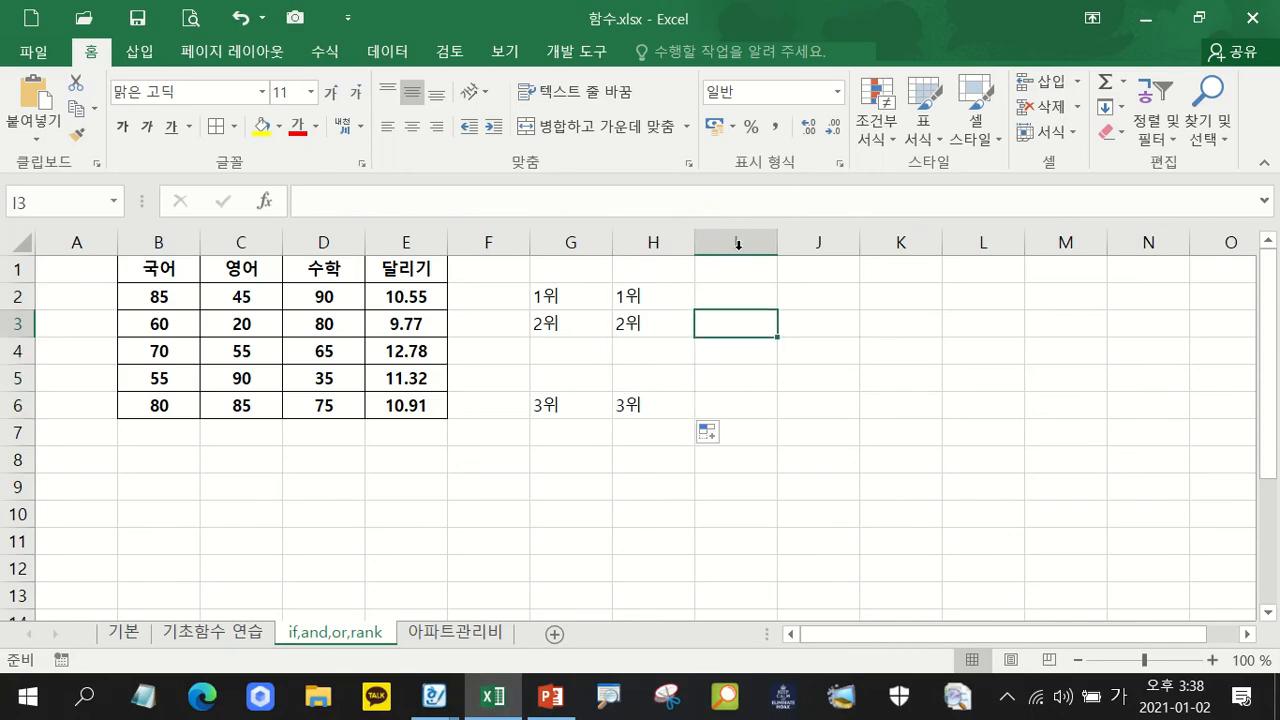
left_click(650, 296)
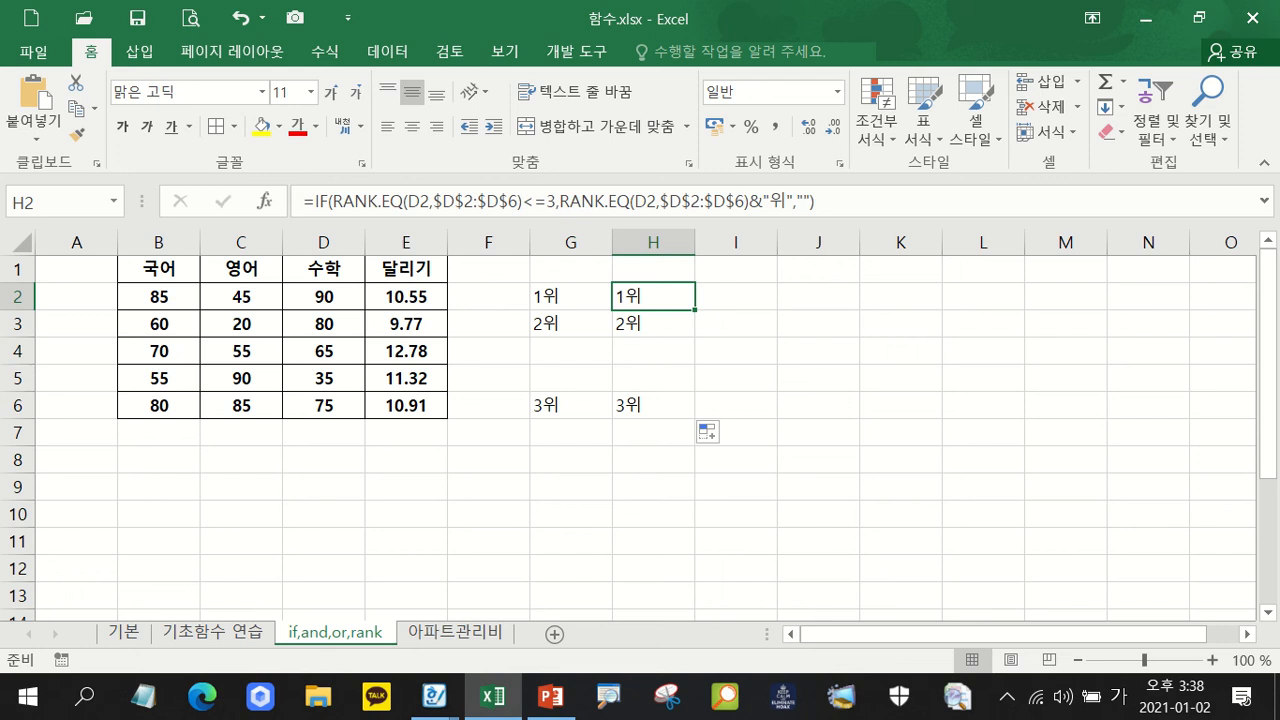
Switch to the 함수설명.hwp notes, examine the 달리기 ranking problems and their order option 1, and return to the Excel workbook.
mouse_move(434, 697)
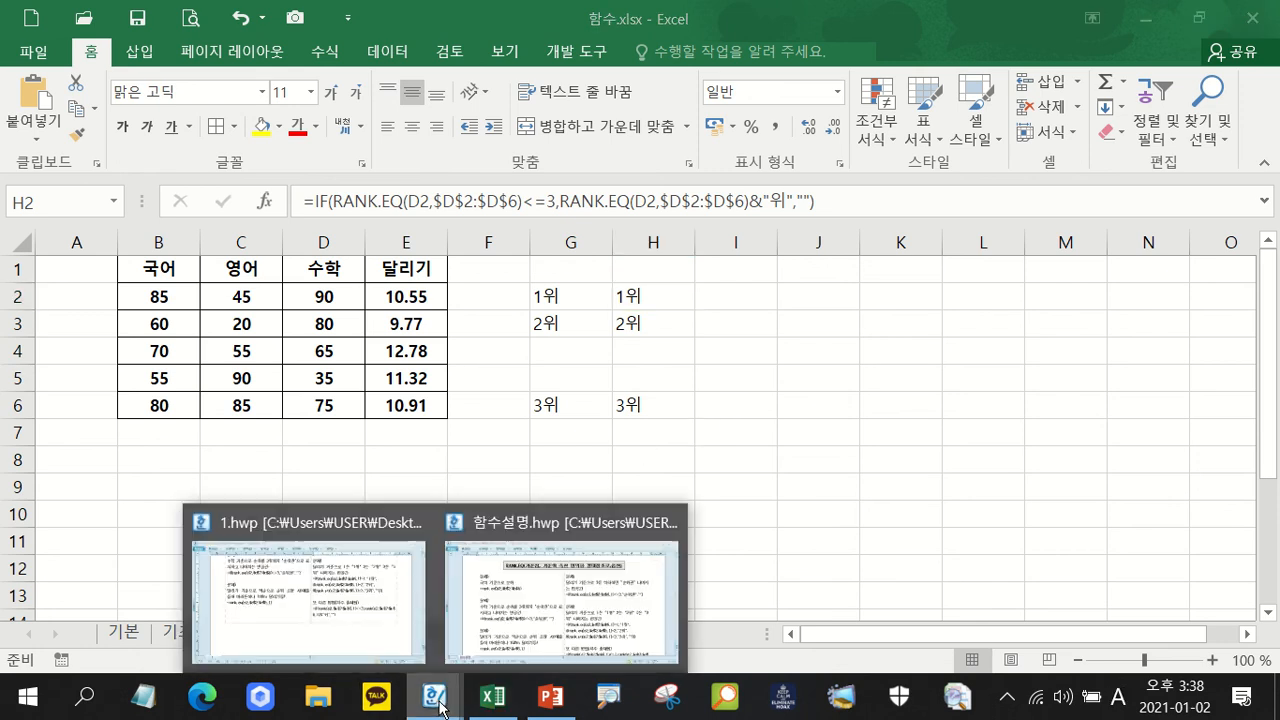
left_click(588, 625)
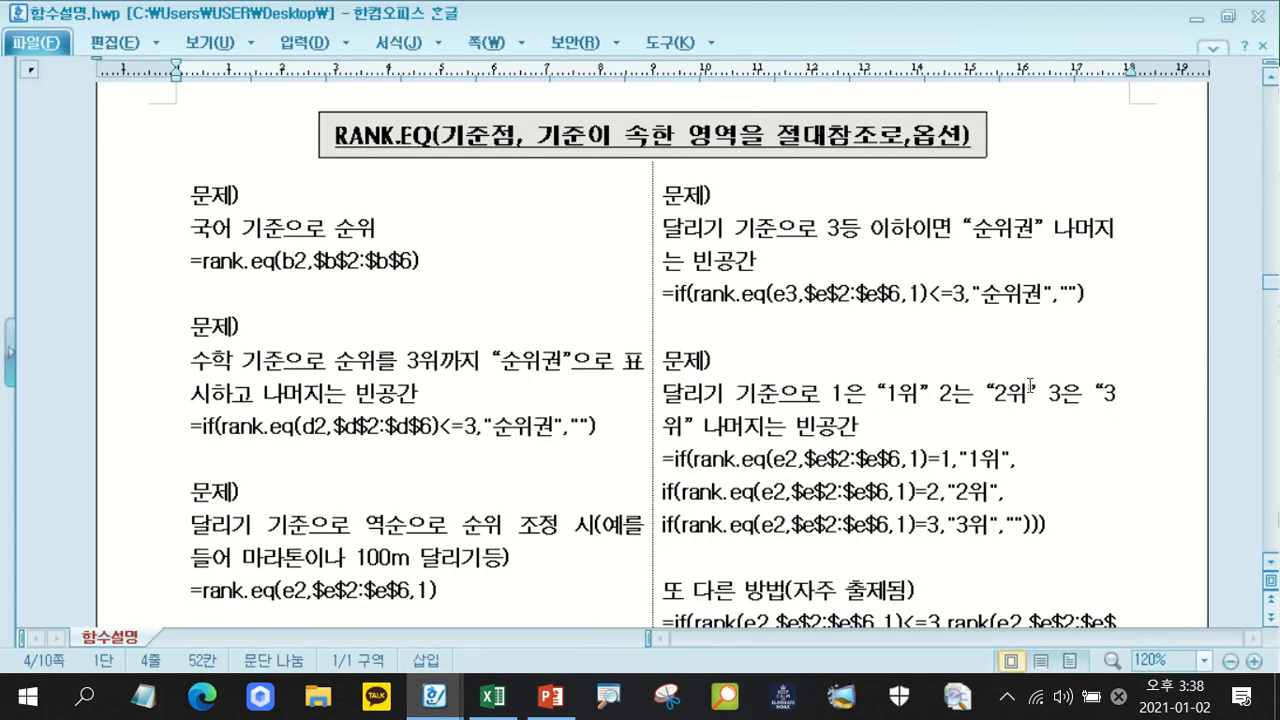
scroll(1030, 385, "down", 1)
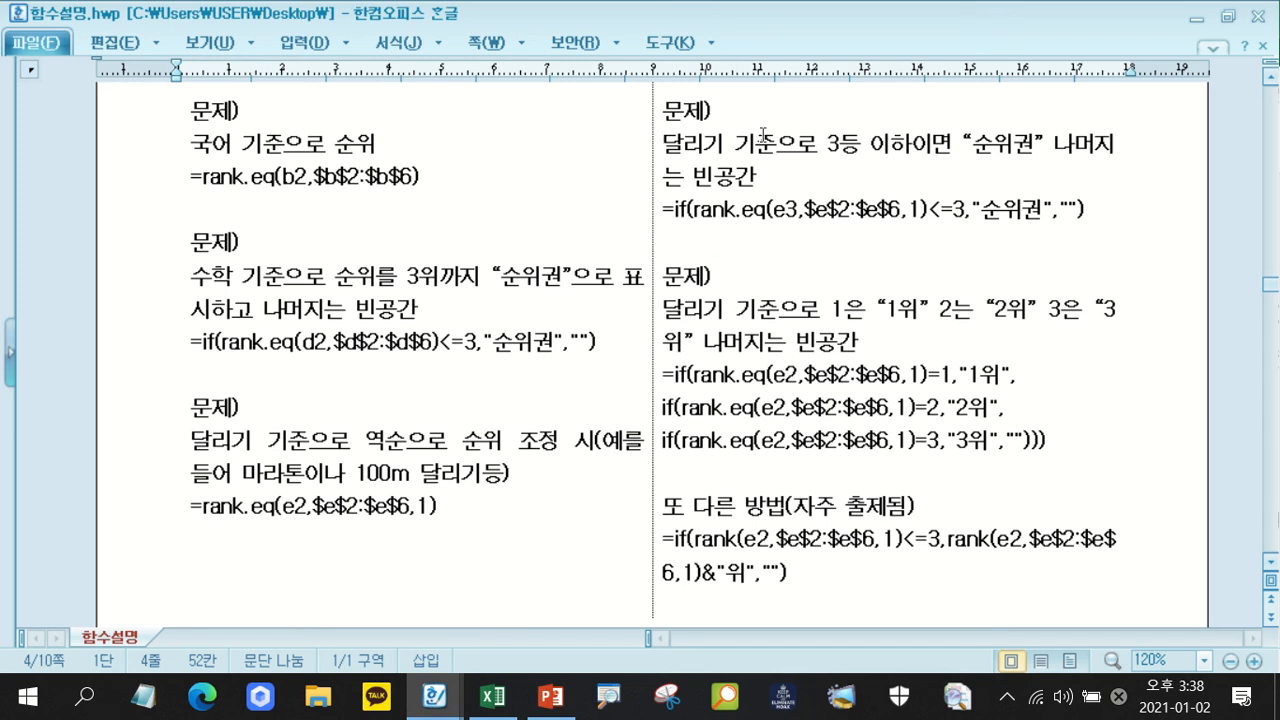
left_click_drag(908, 210, 927, 212)
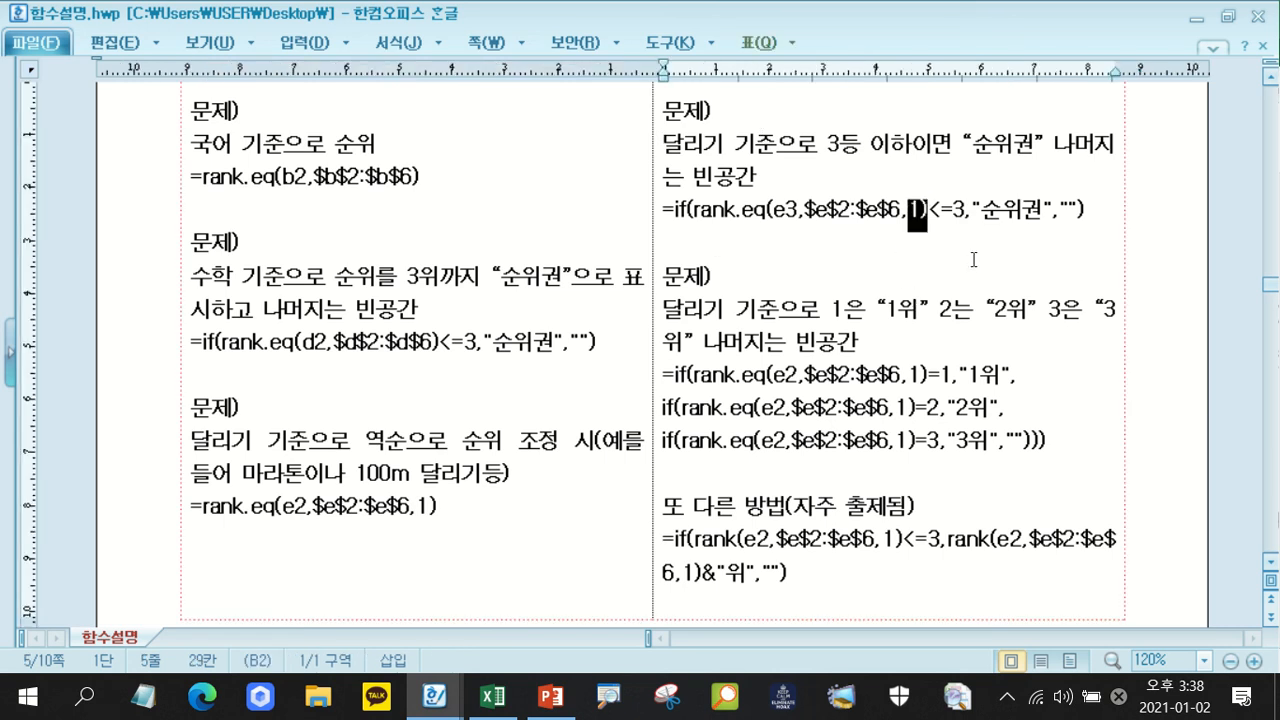
left_click(973, 260)
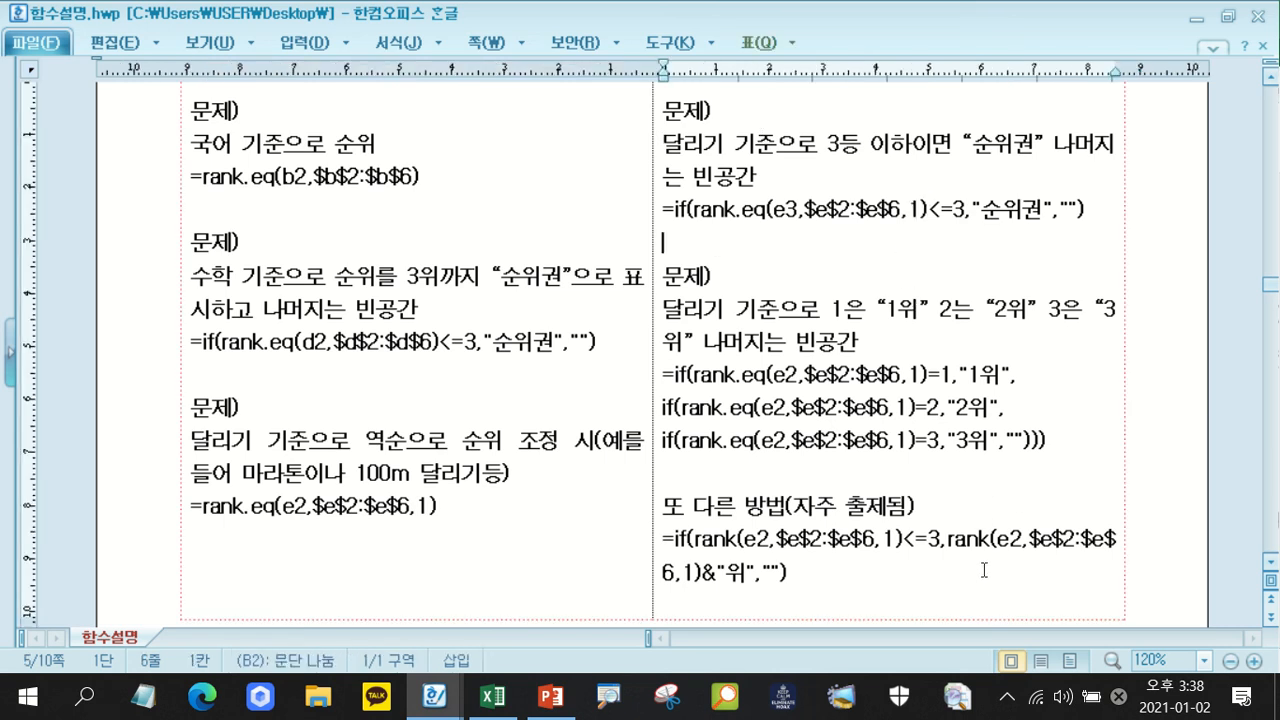
key("alt+Tab")
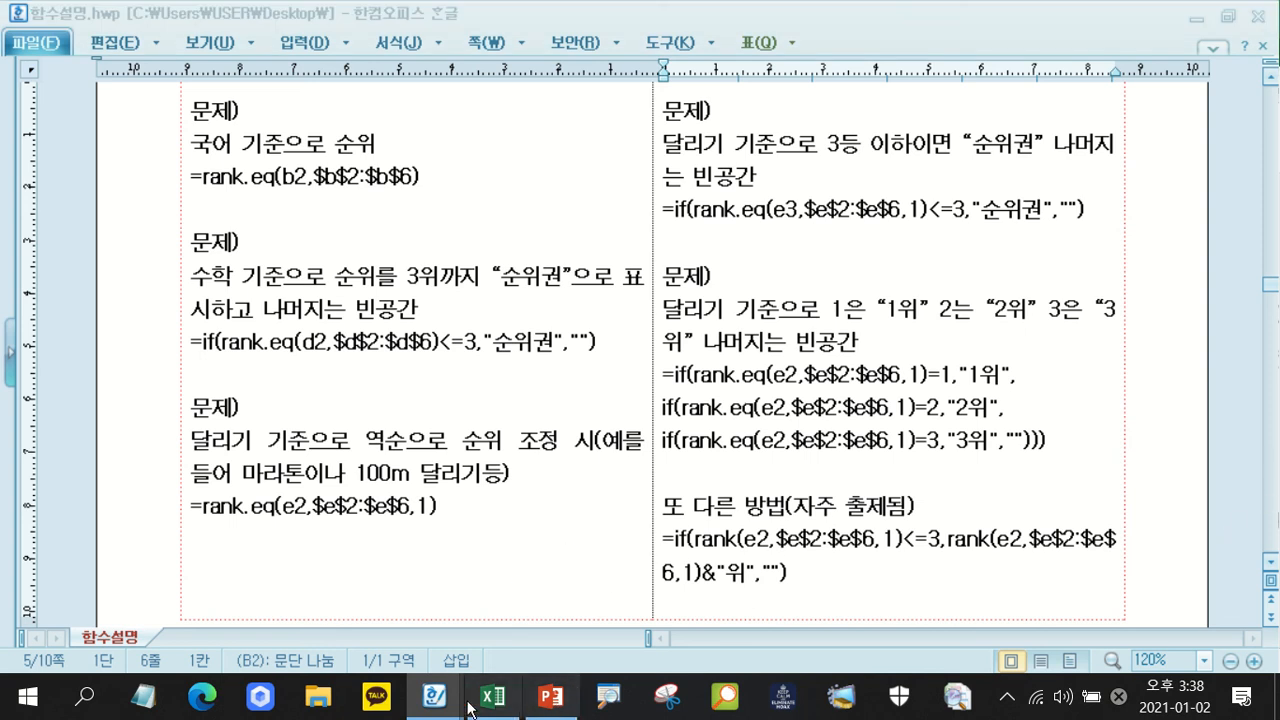
mouse_move(498, 708)
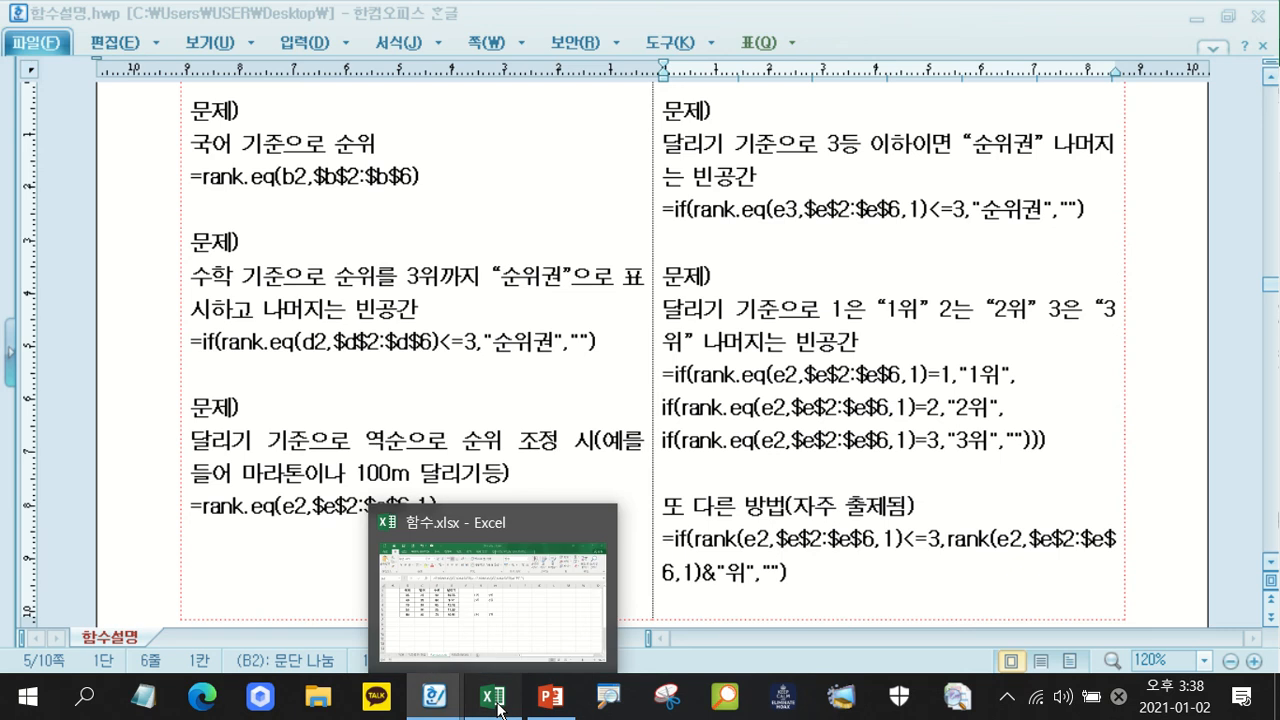
left_click(498, 708)
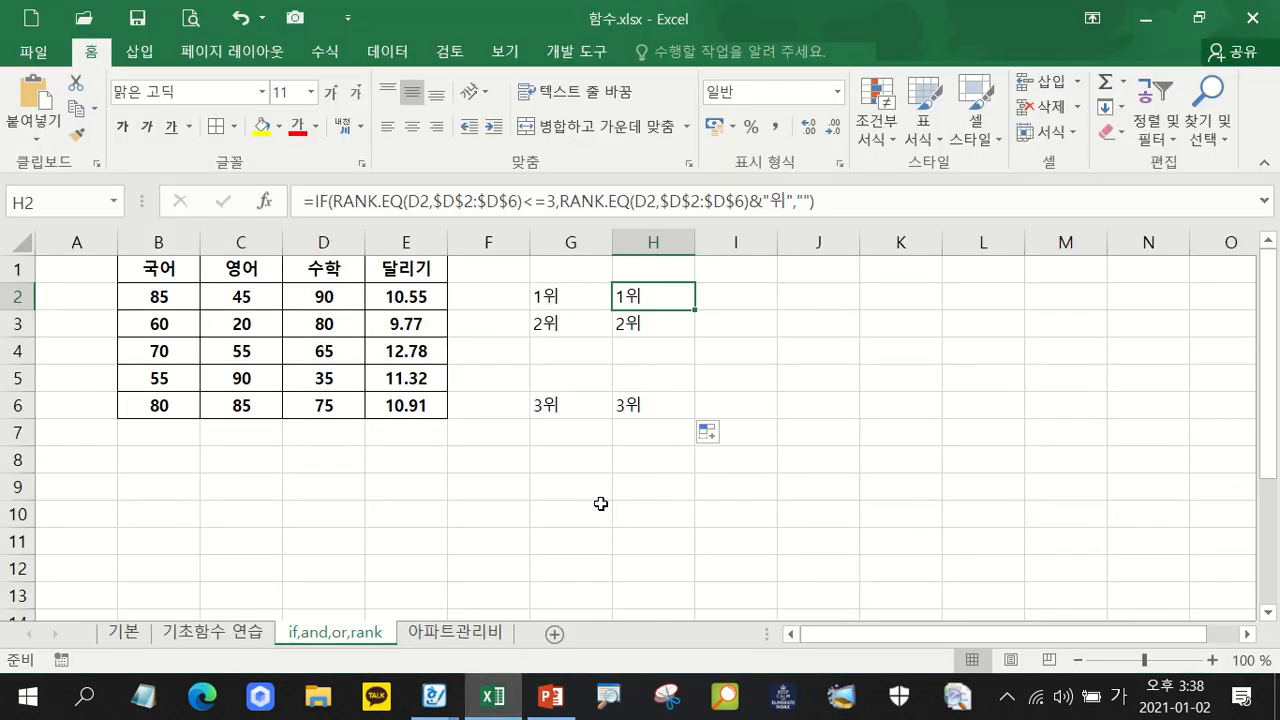